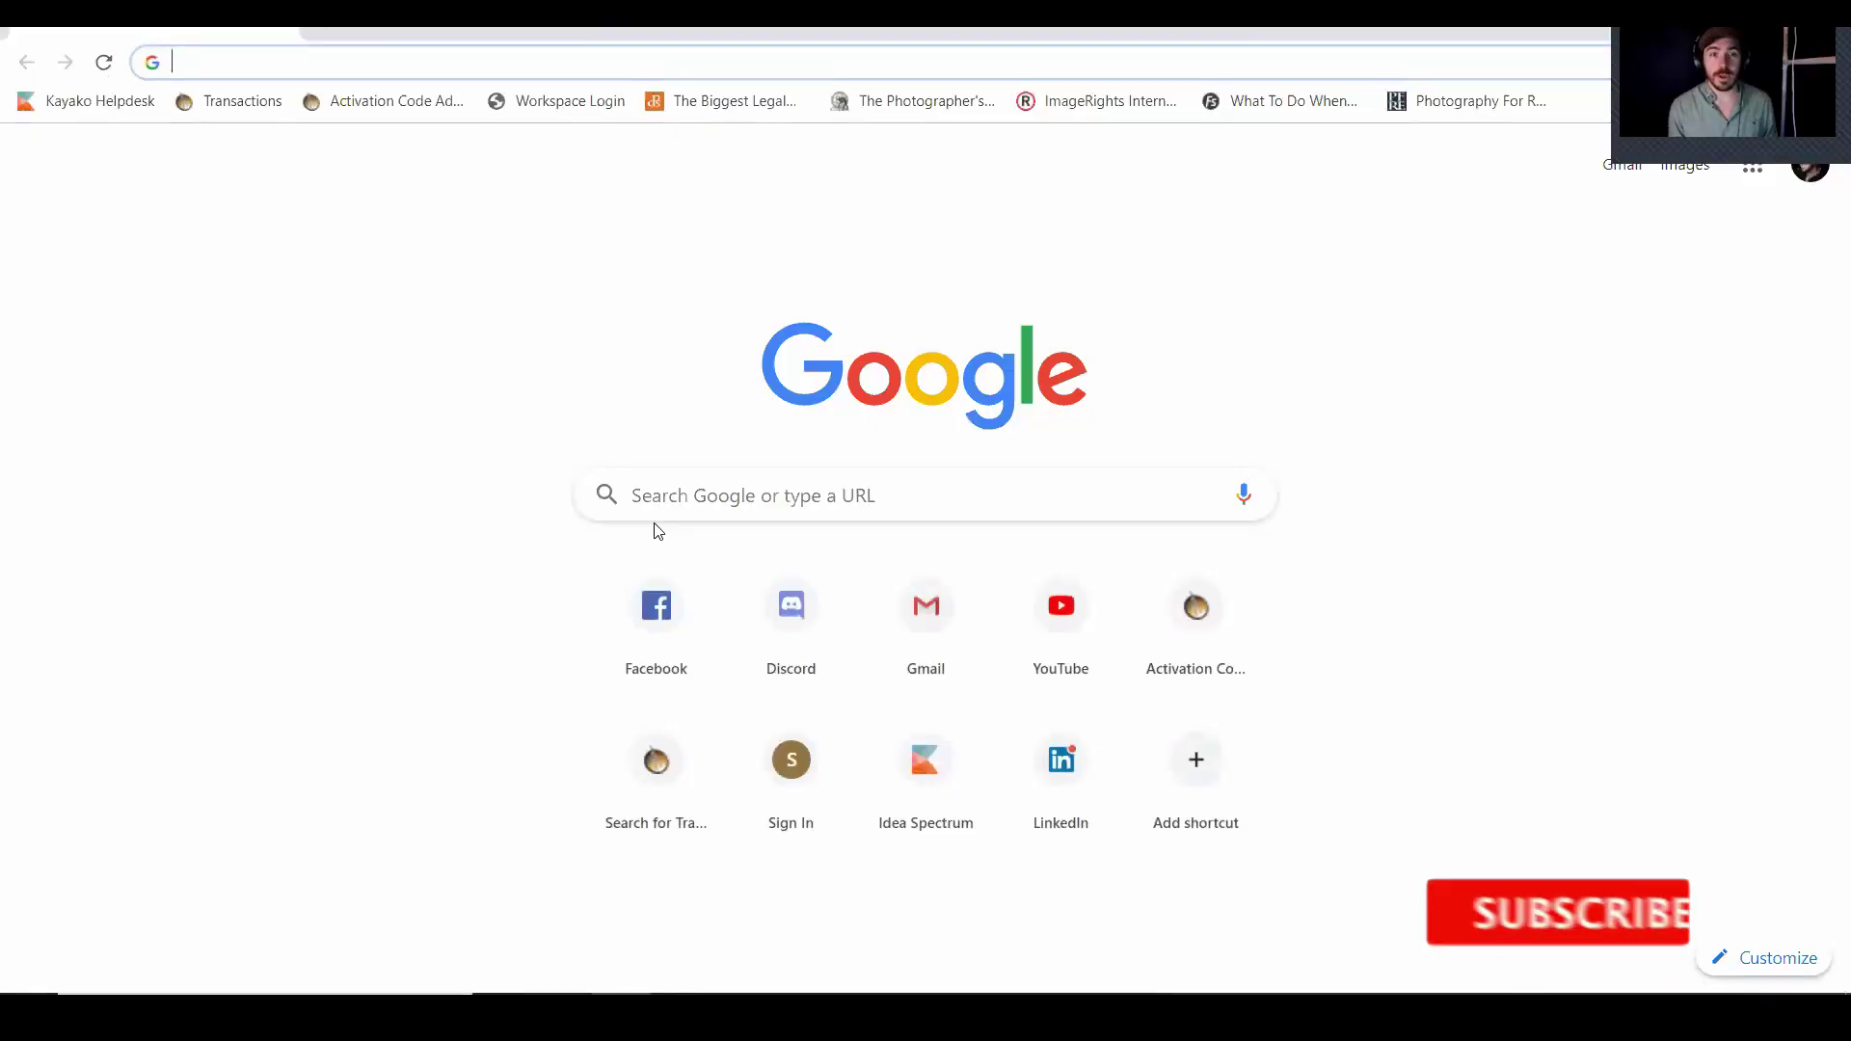
Go to zoho.com and open the Zoho CRM product page
{"action": "type", "text": "zoho.com"}
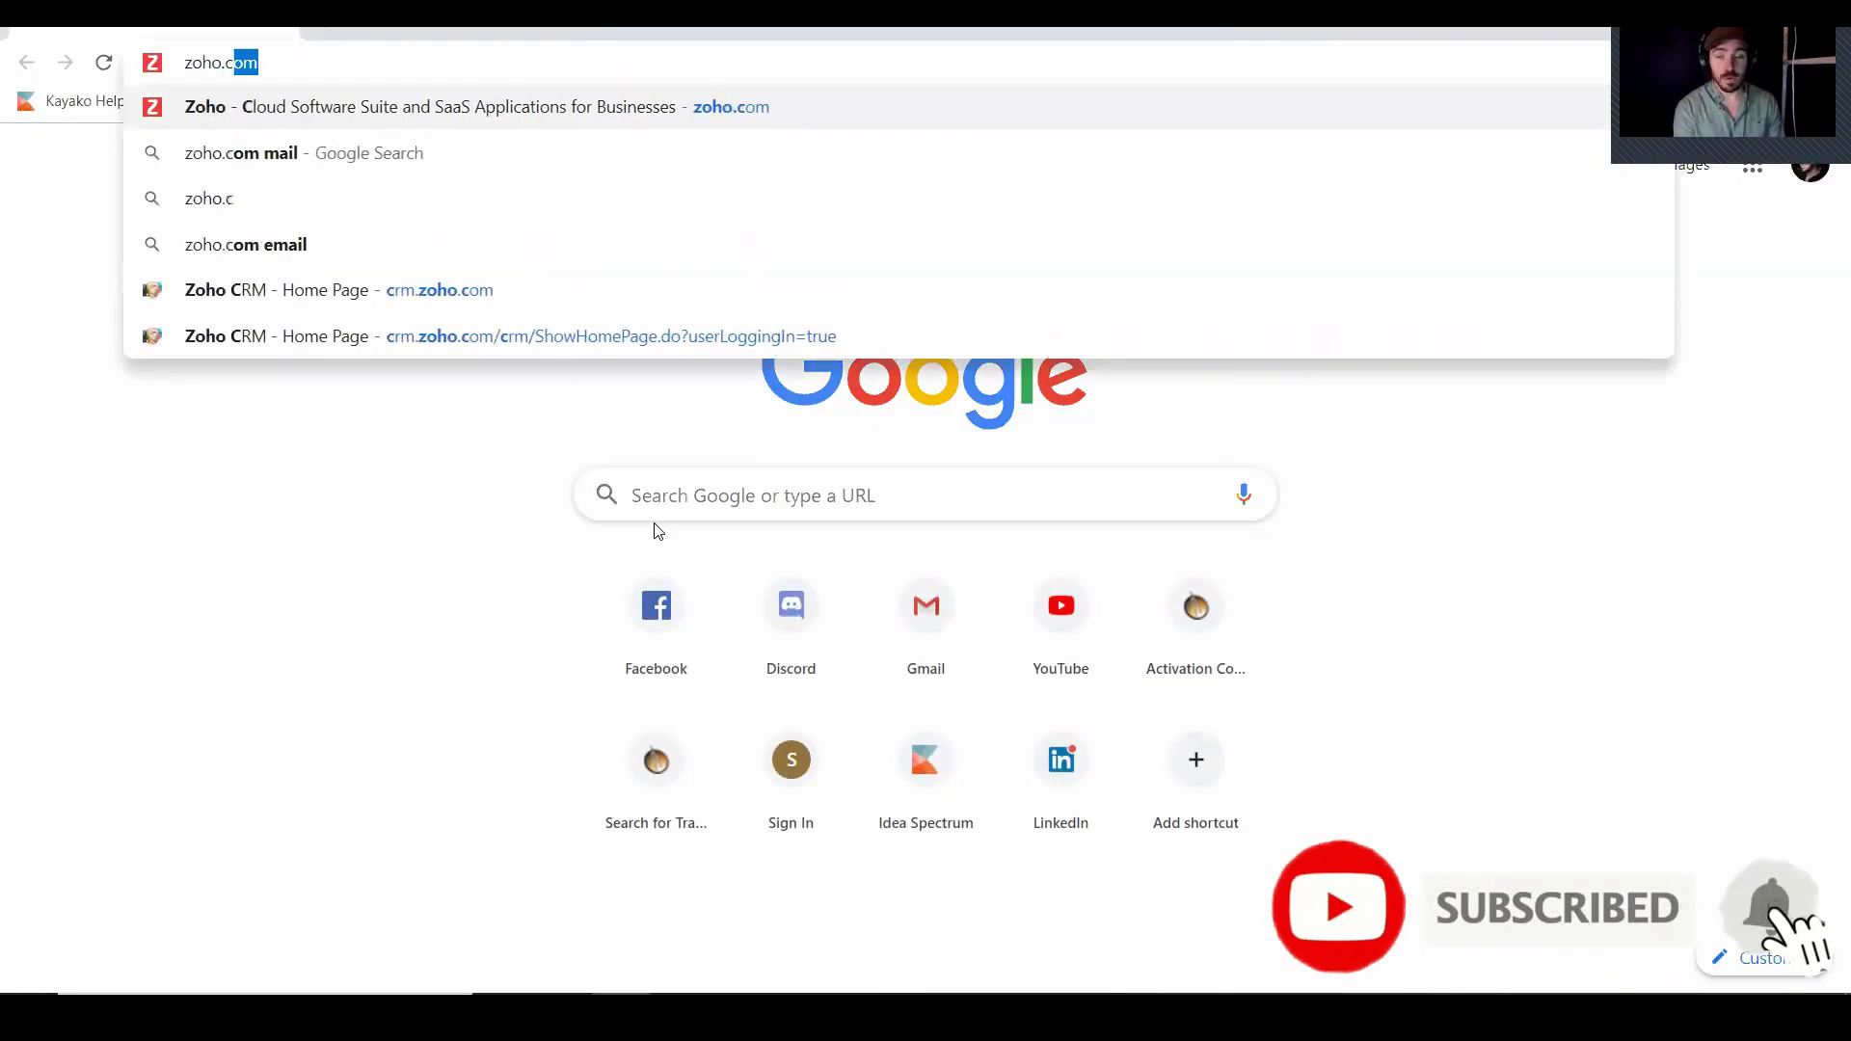
{"action": "key", "text": "Return"}
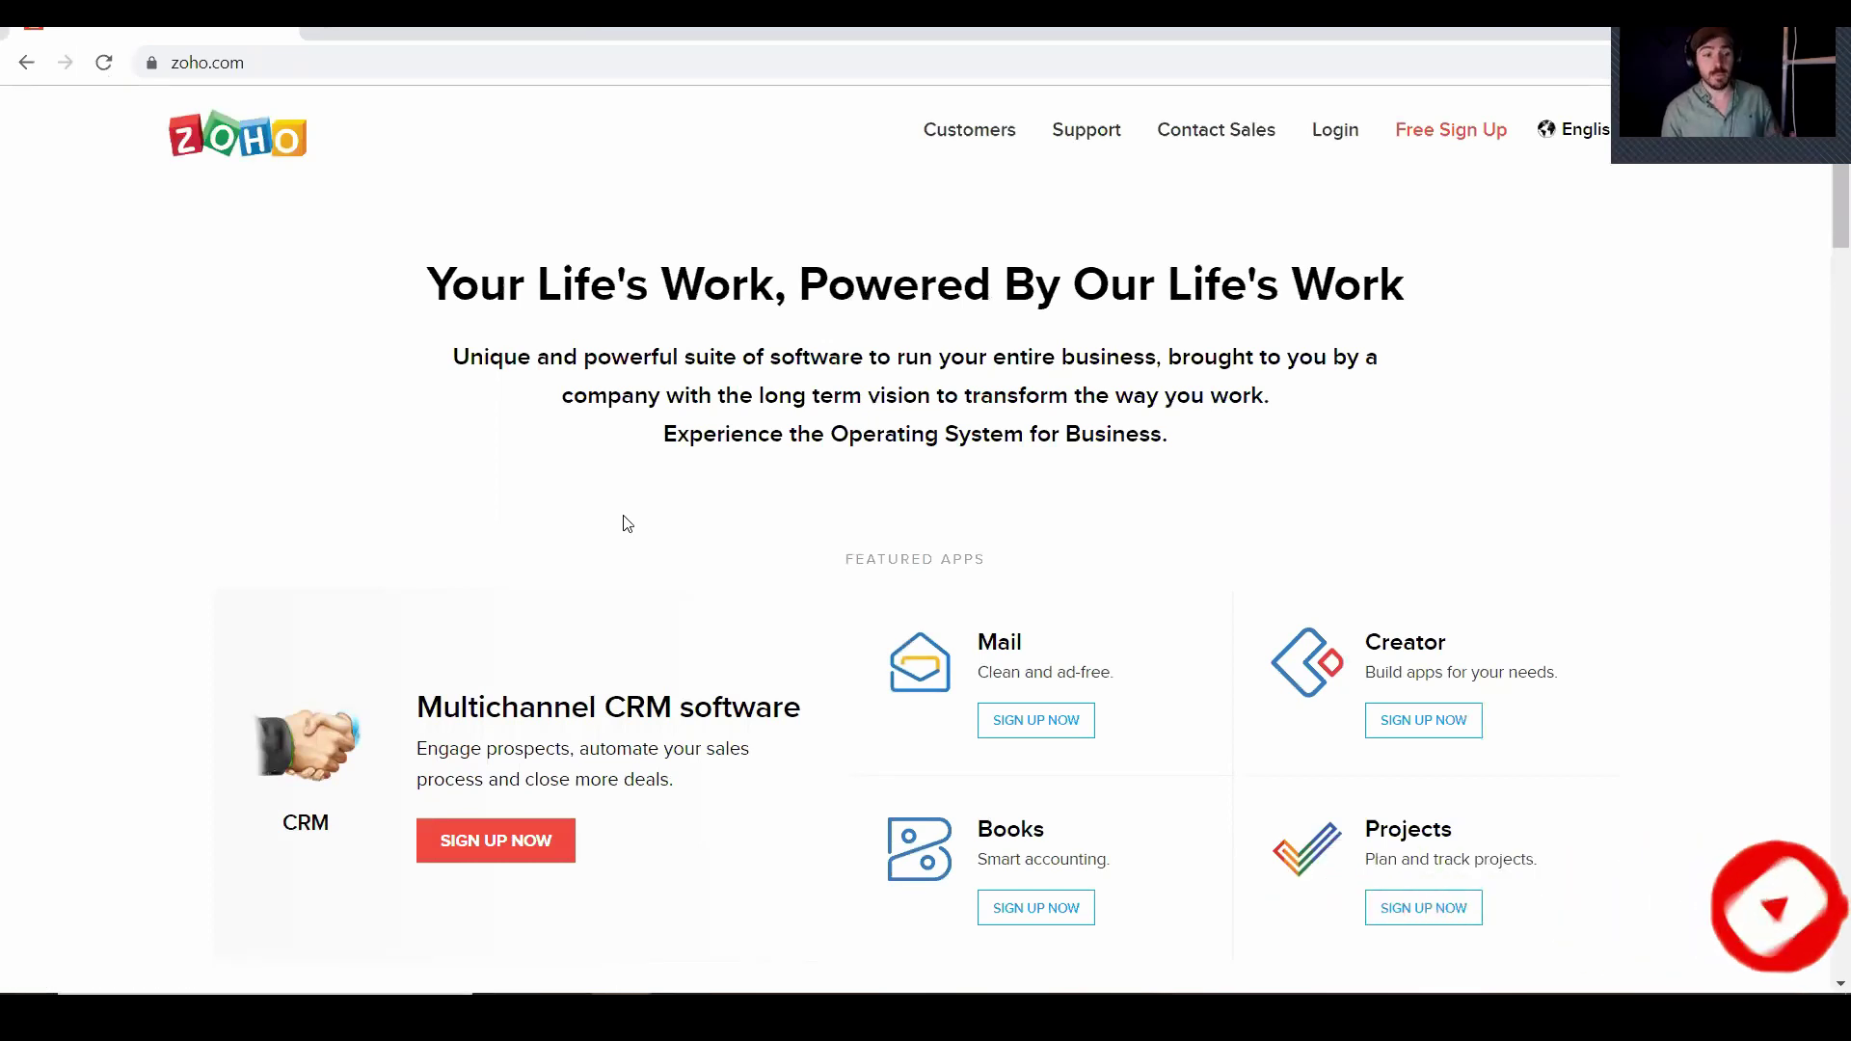
{"action": "scroll", "coordinate": [629, 523], "scroll_direction": "down", "scroll_amount": 6}
{"action": "scroll", "coordinate": [625, 523], "scroll_direction": "down", "scroll_amount": 6}
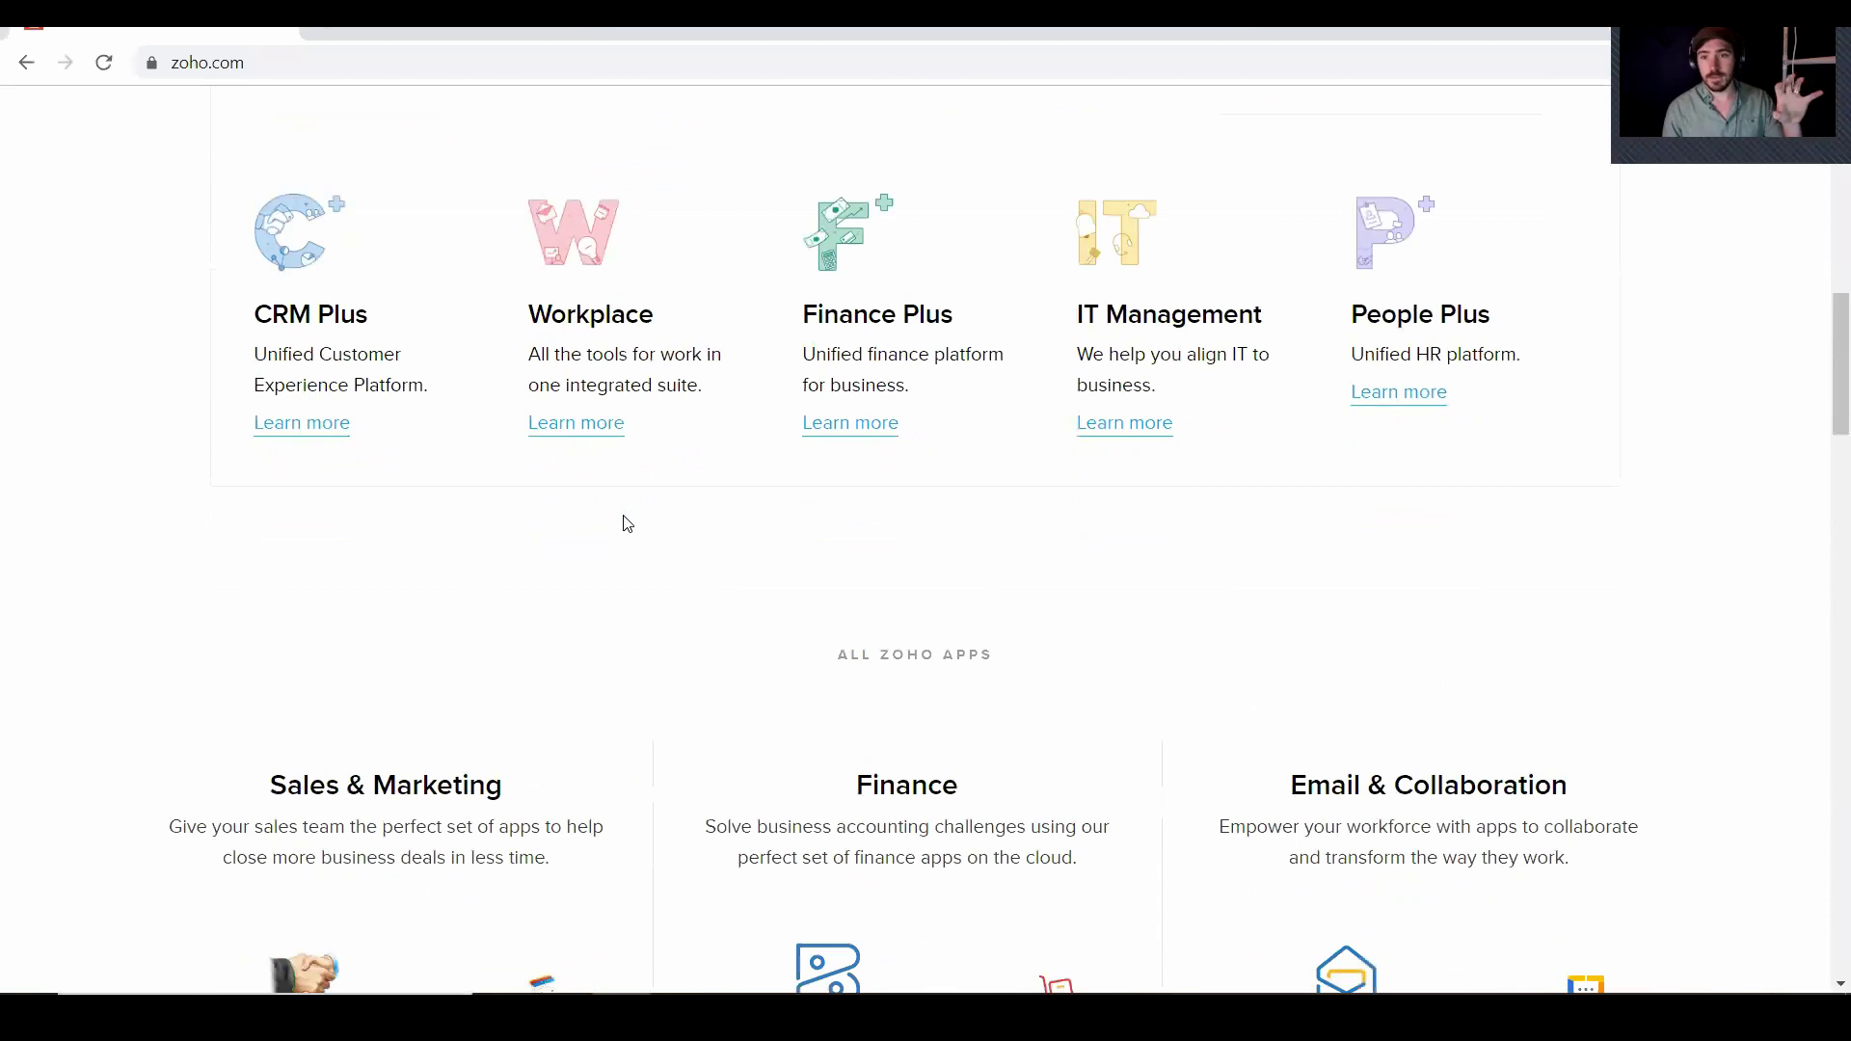
{"action": "scroll", "coordinate": [627, 523], "scroll_direction": "down", "scroll_amount": 5}
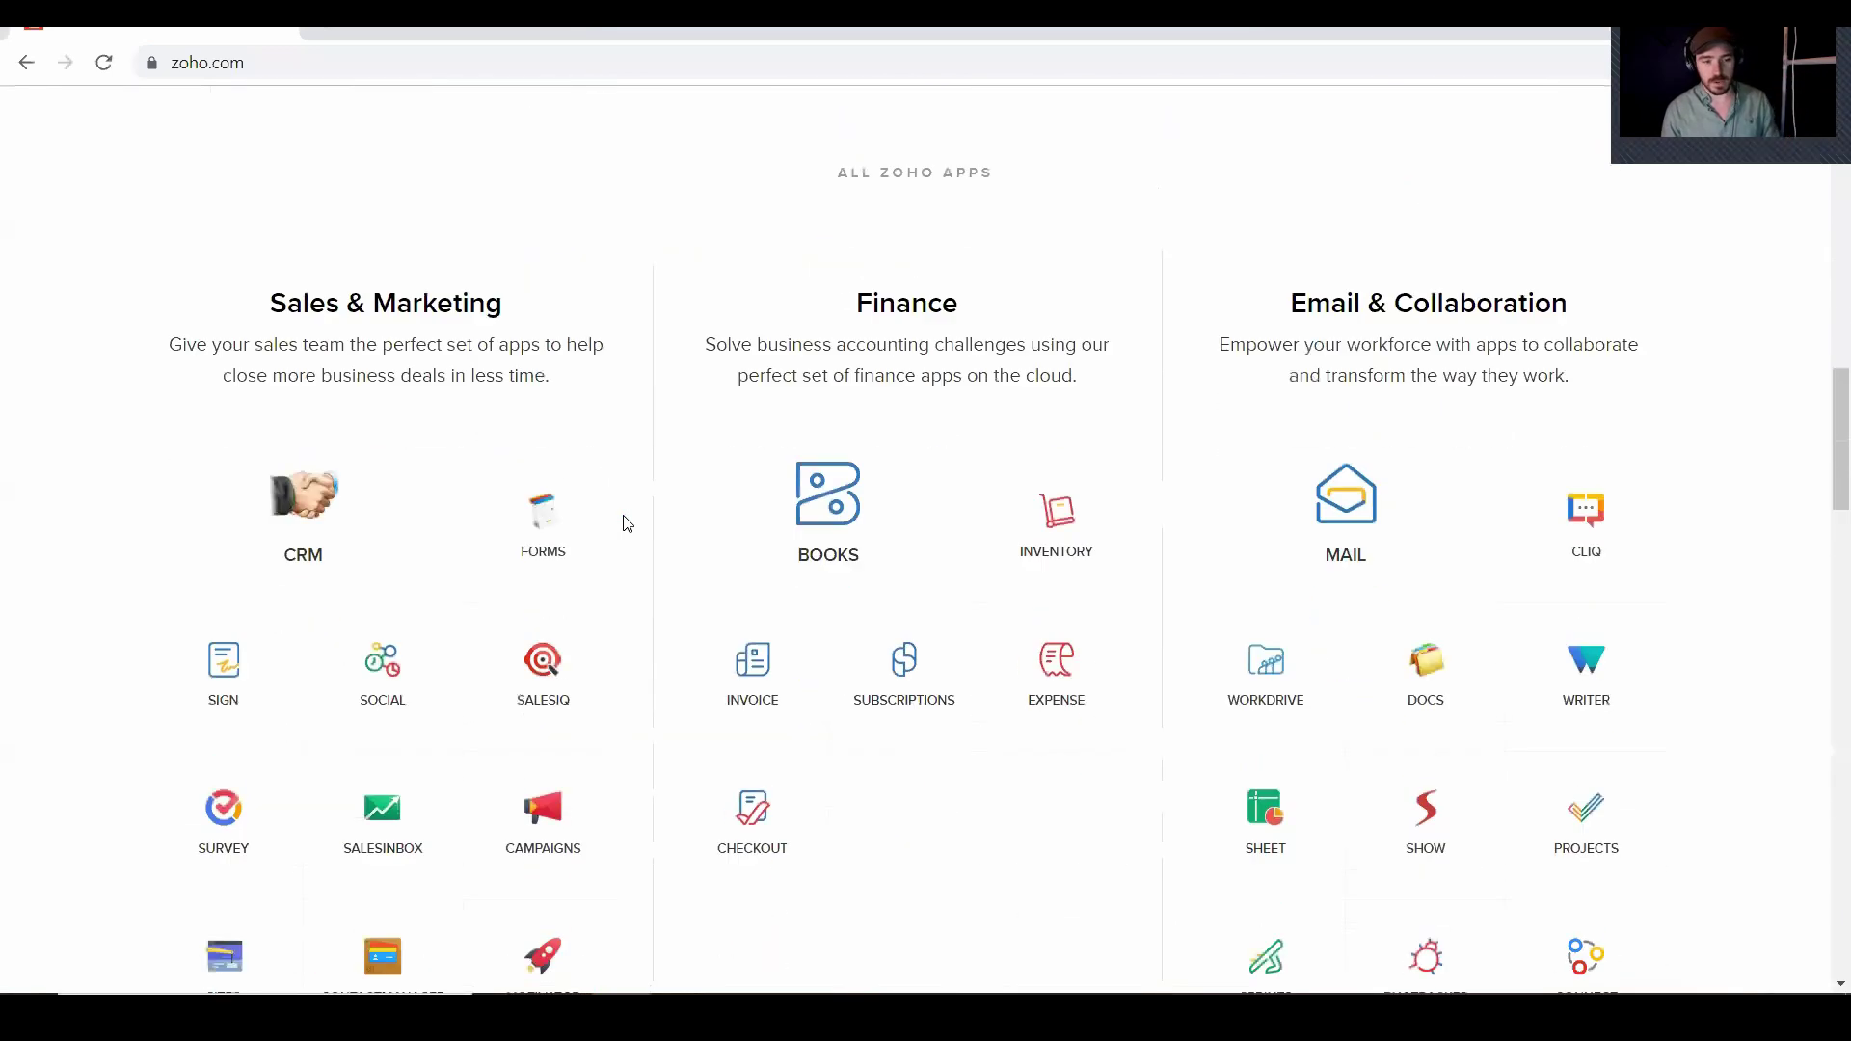
{"action": "scroll", "coordinate": [628, 524], "scroll_direction": "down", "scroll_amount": 1}
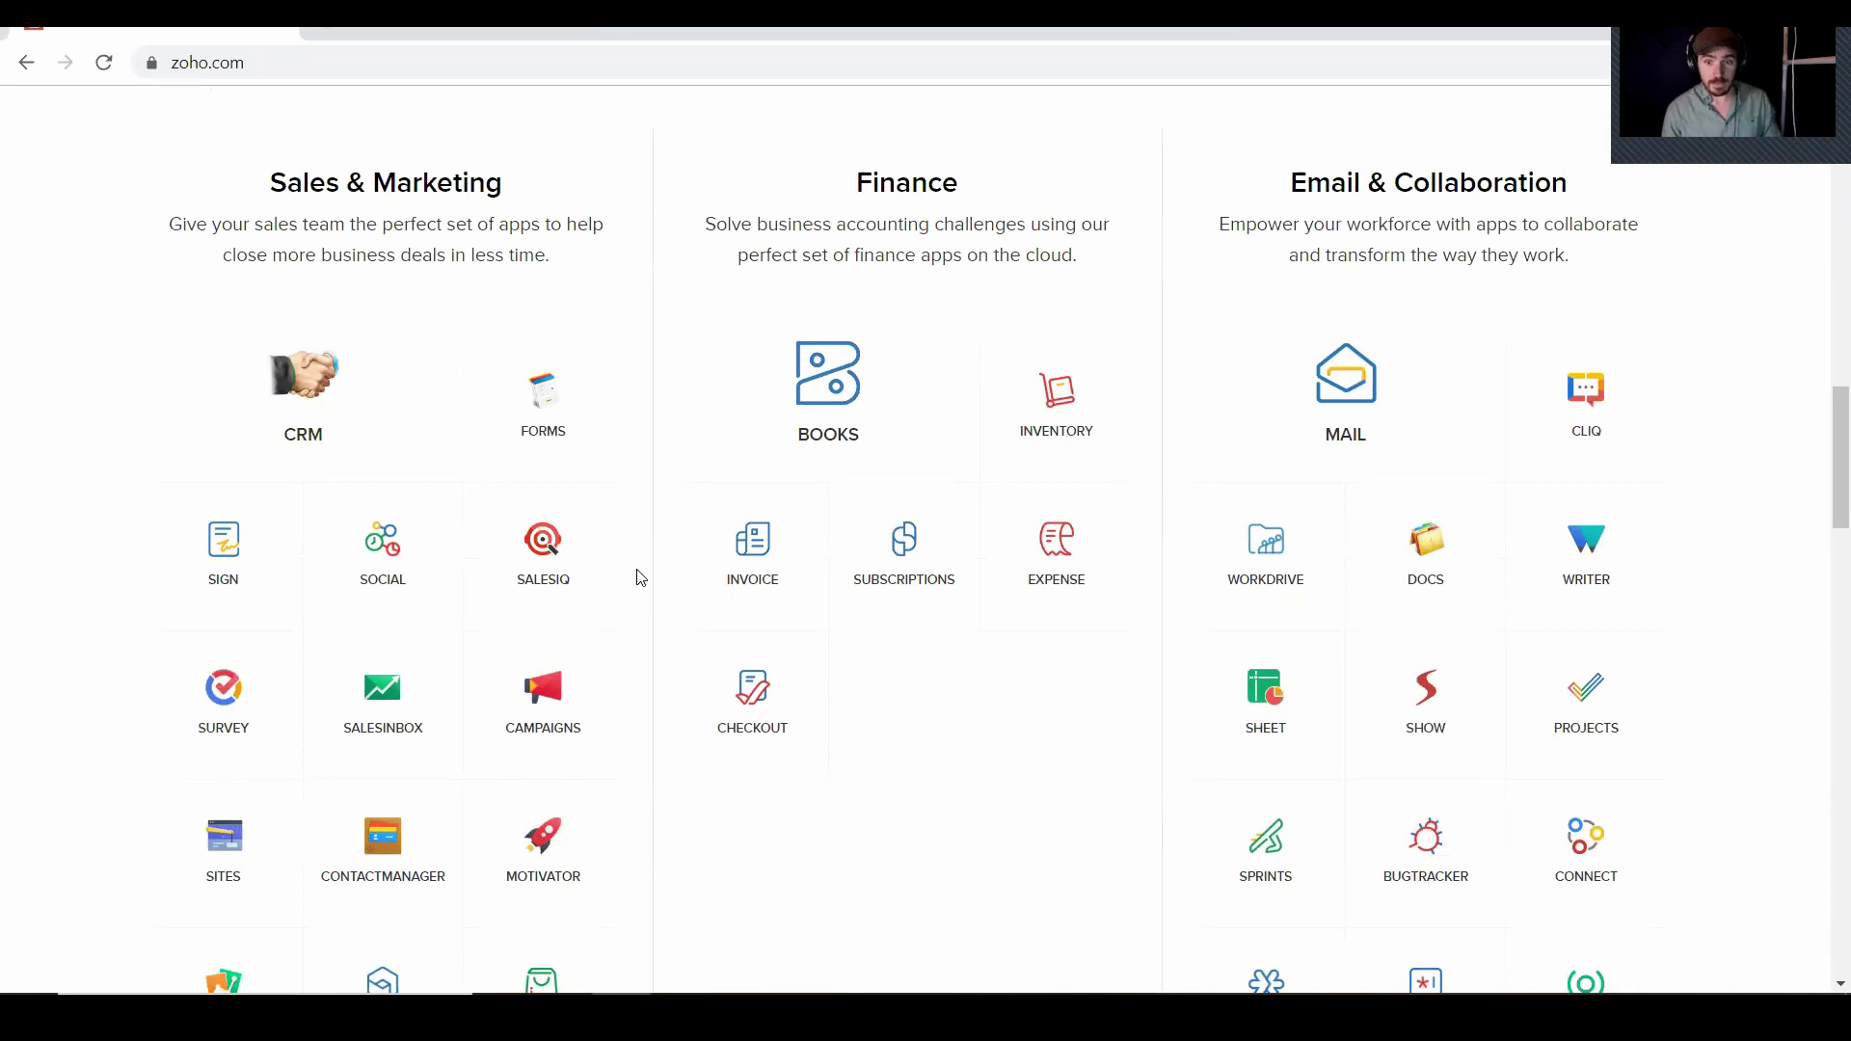
{"action": "scroll", "coordinate": [617, 573], "scroll_direction": "up", "scroll_amount": 10}
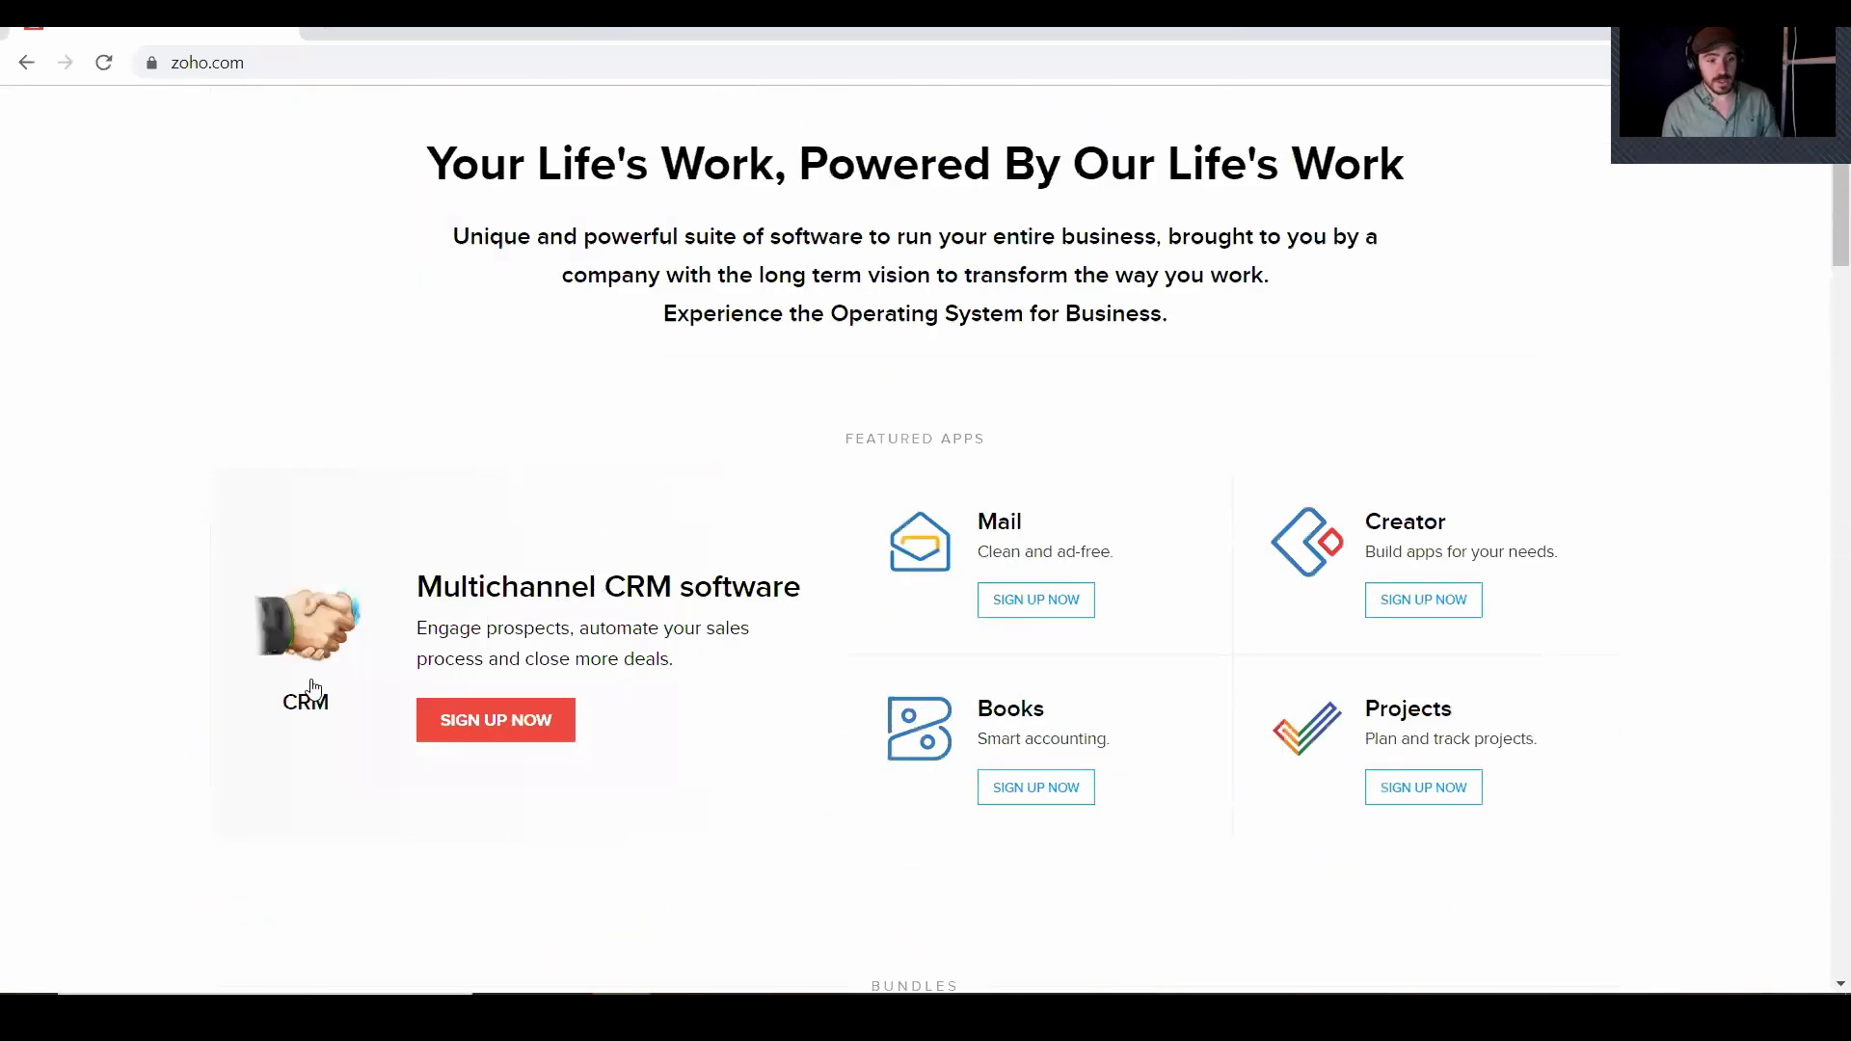
{"action": "left_click", "coordinate": [314, 686]}
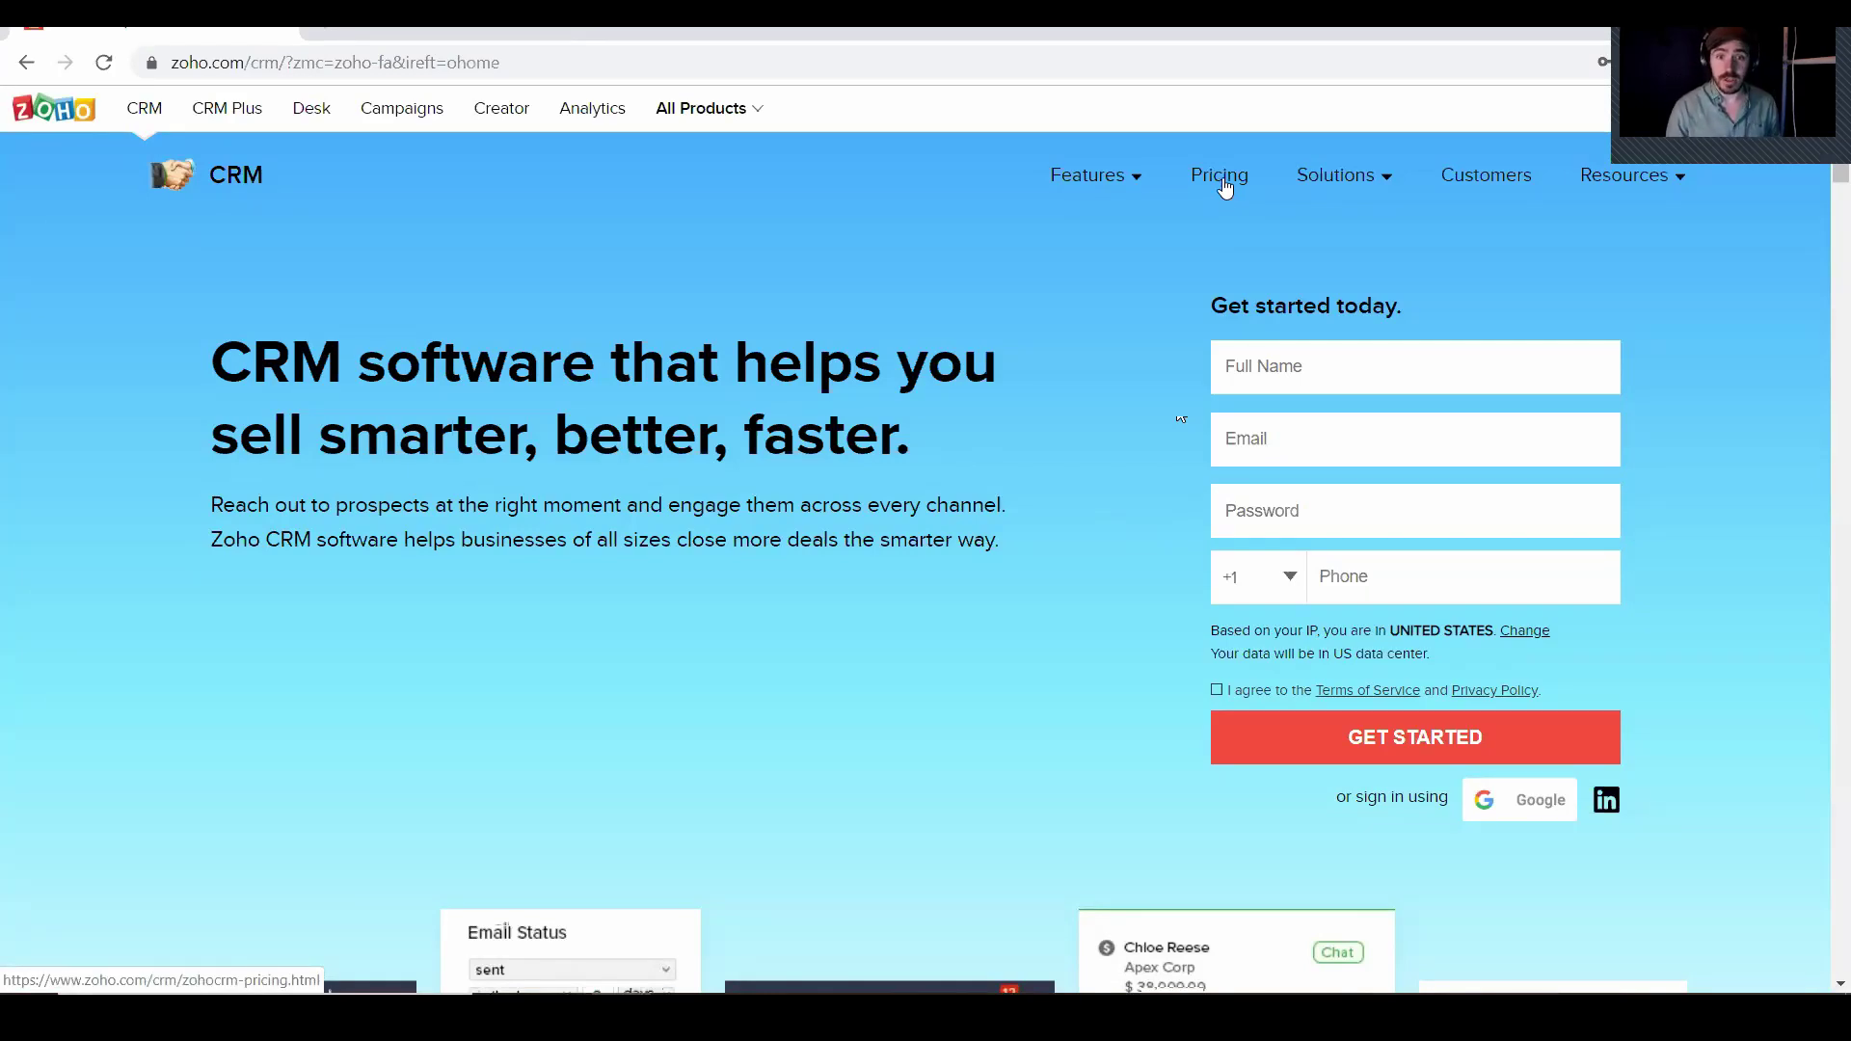
Open CRM pricing and the complete feature comparison of CRM editions
{"action": "left_click", "coordinate": [1221, 178]}
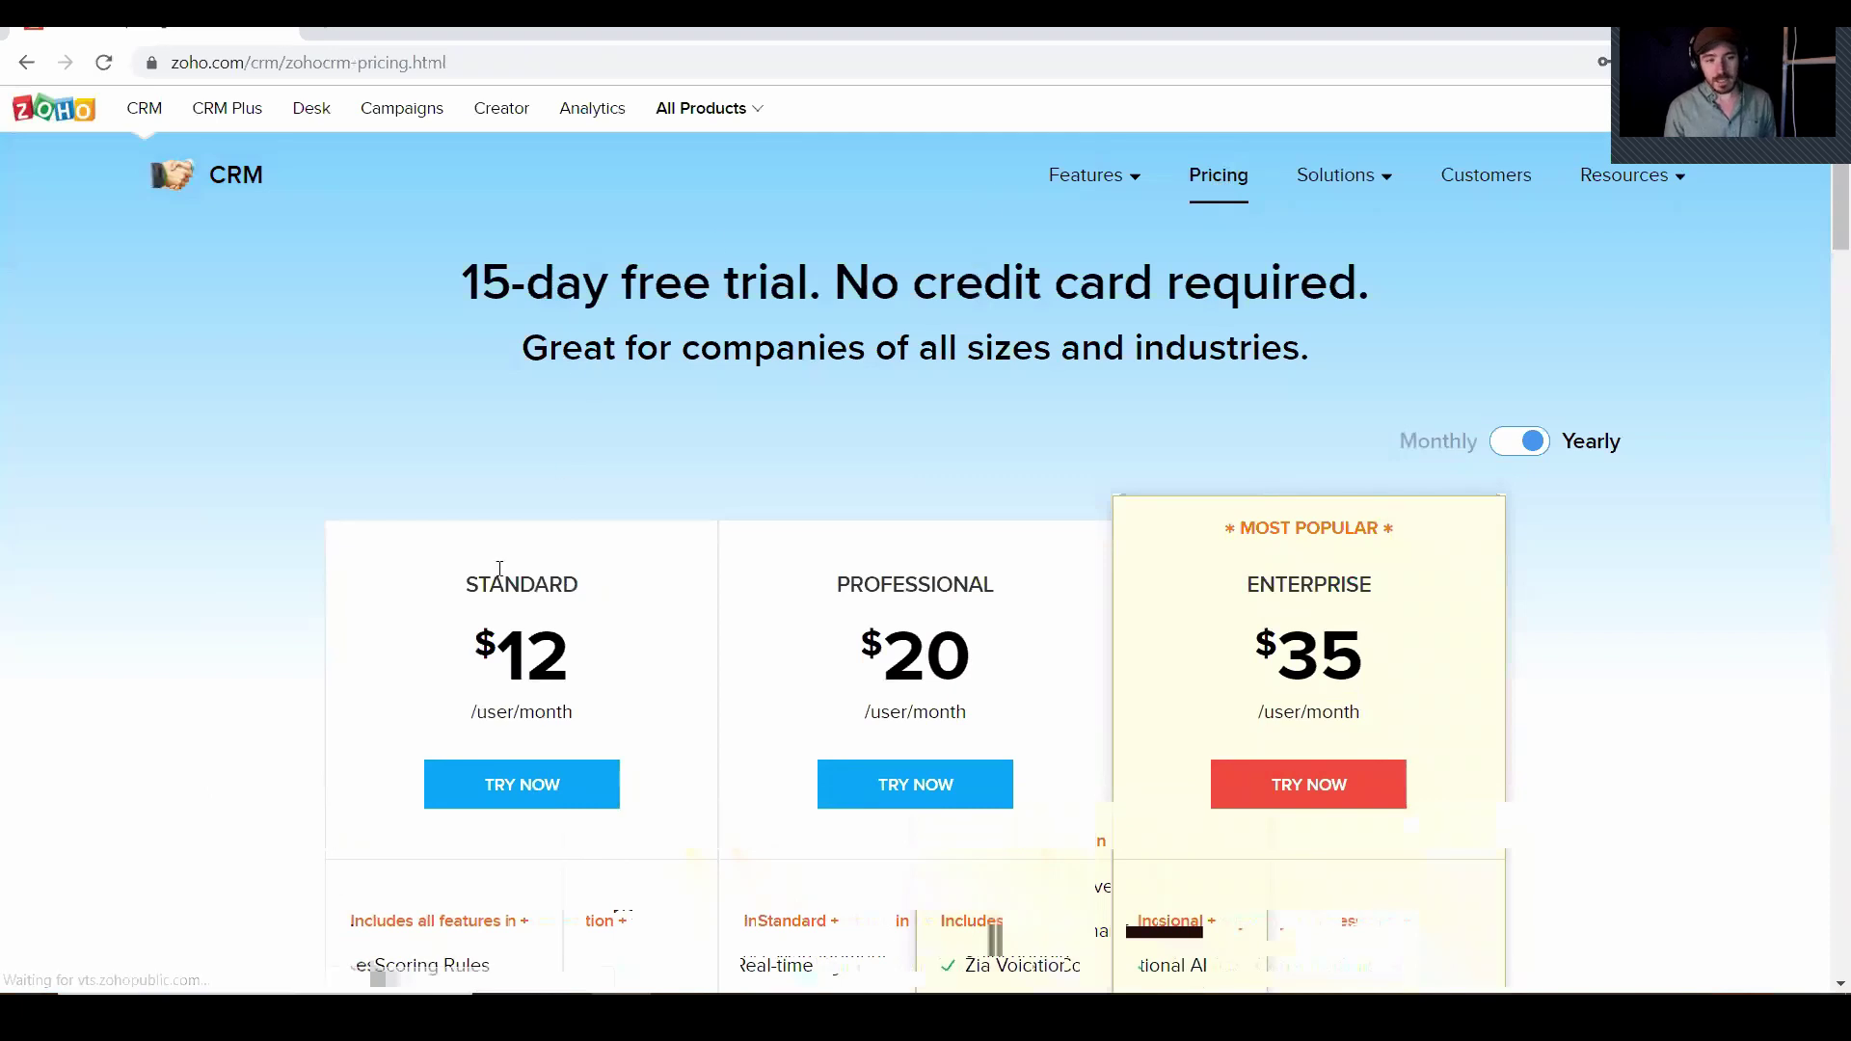
{"action": "scroll", "coordinate": [423, 564], "scroll_direction": "down", "scroll_amount": 1}
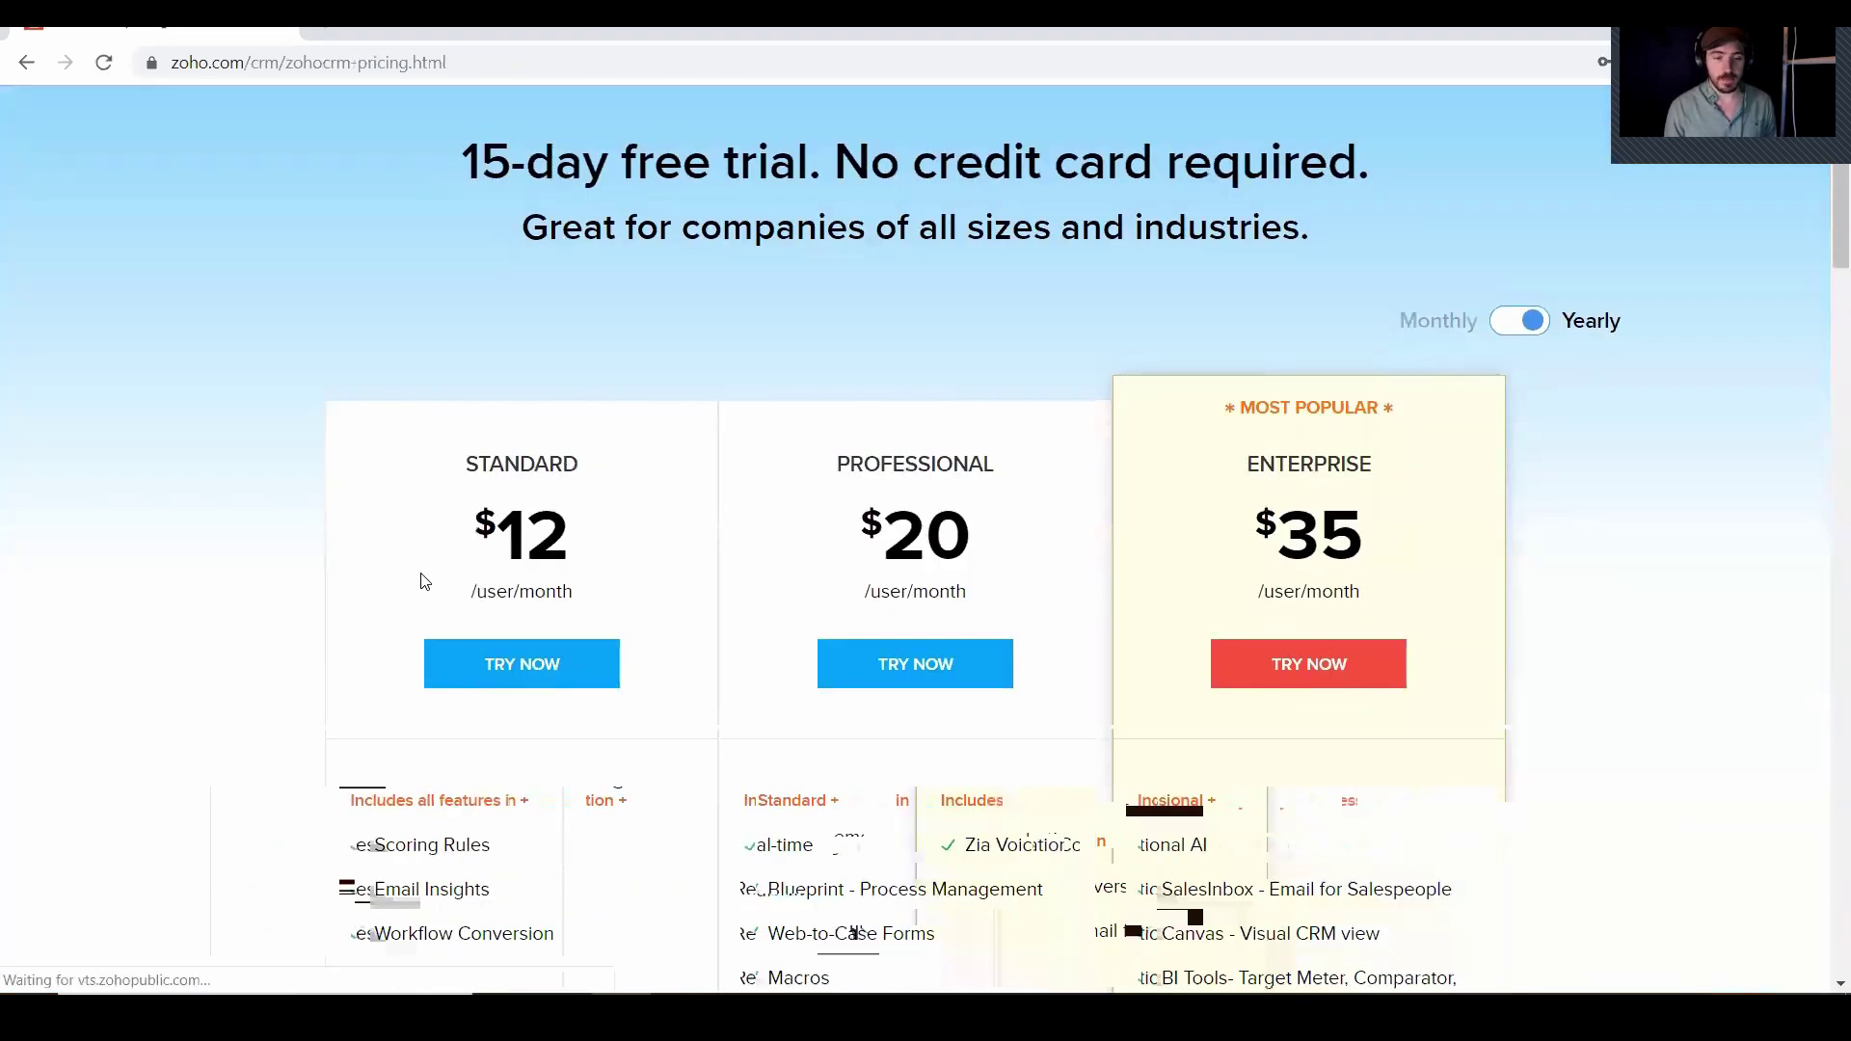
{"action": "scroll", "coordinate": [417, 568], "scroll_direction": "down", "scroll_amount": 9}
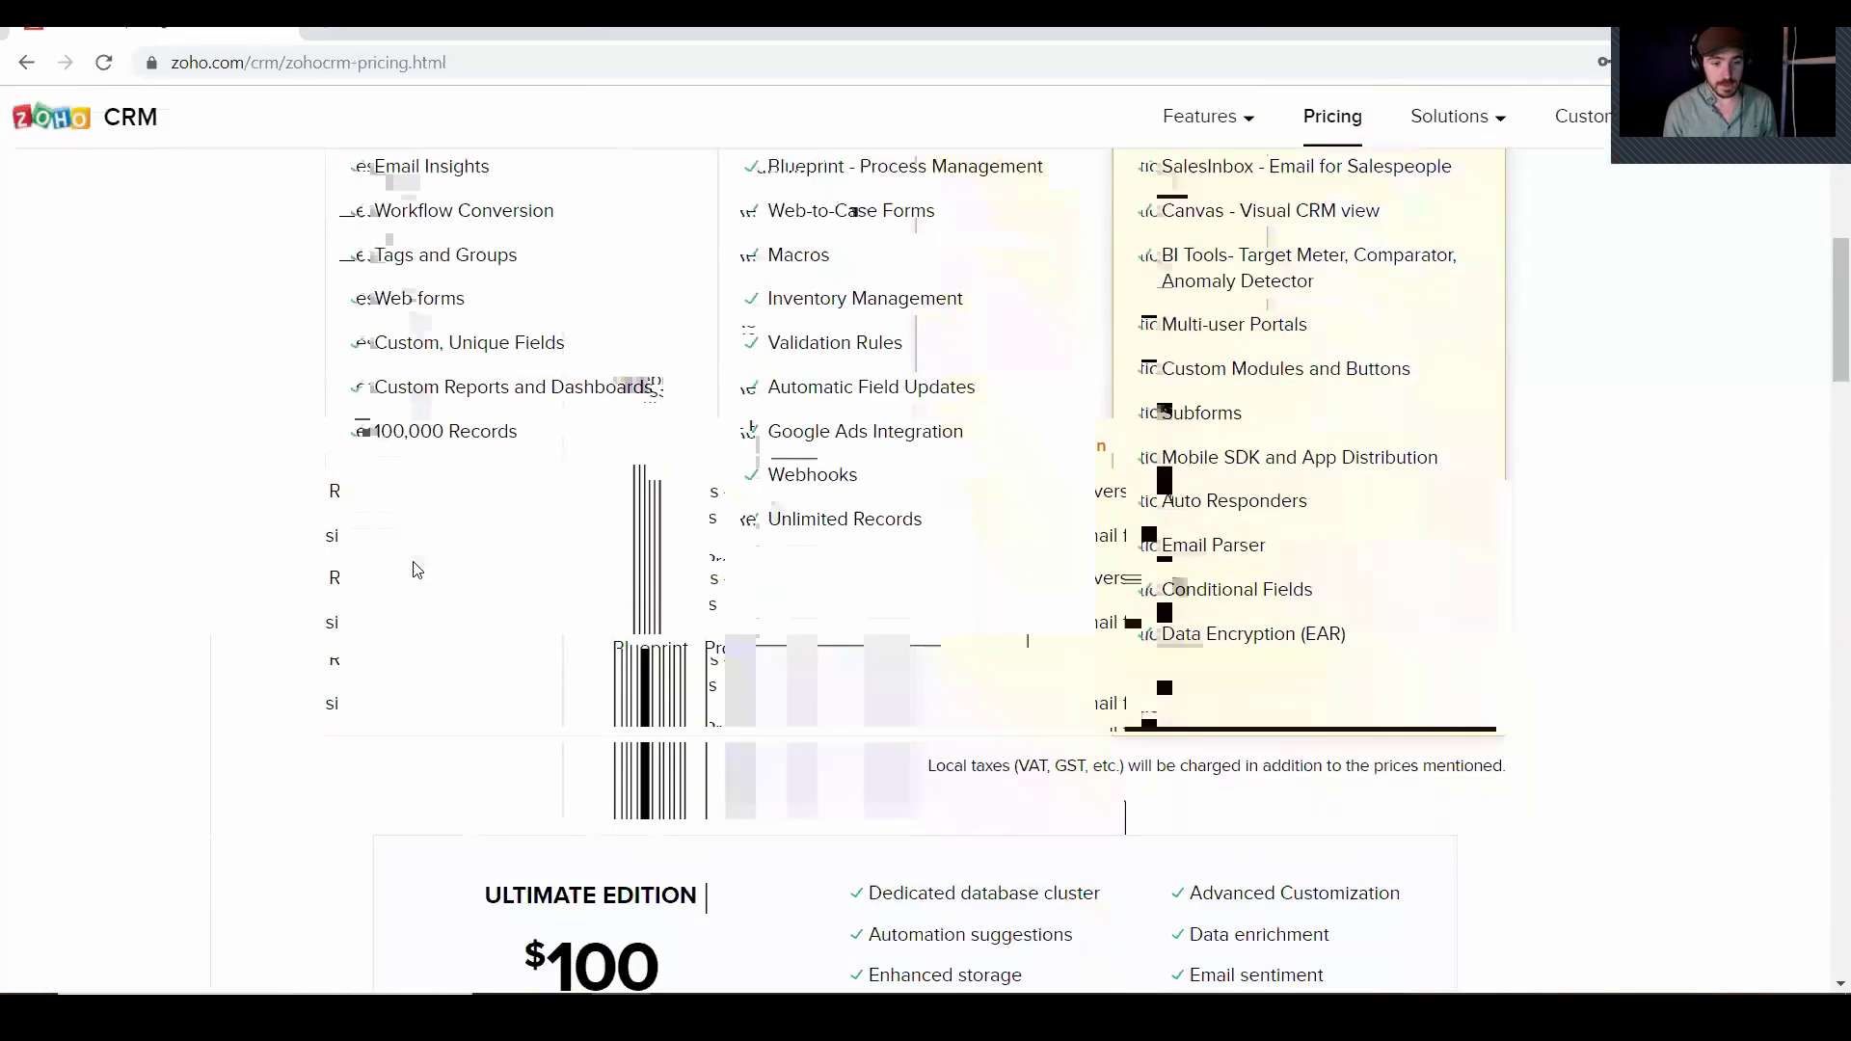
{"action": "scroll", "coordinate": [417, 568], "scroll_direction": "down", "scroll_amount": 1}
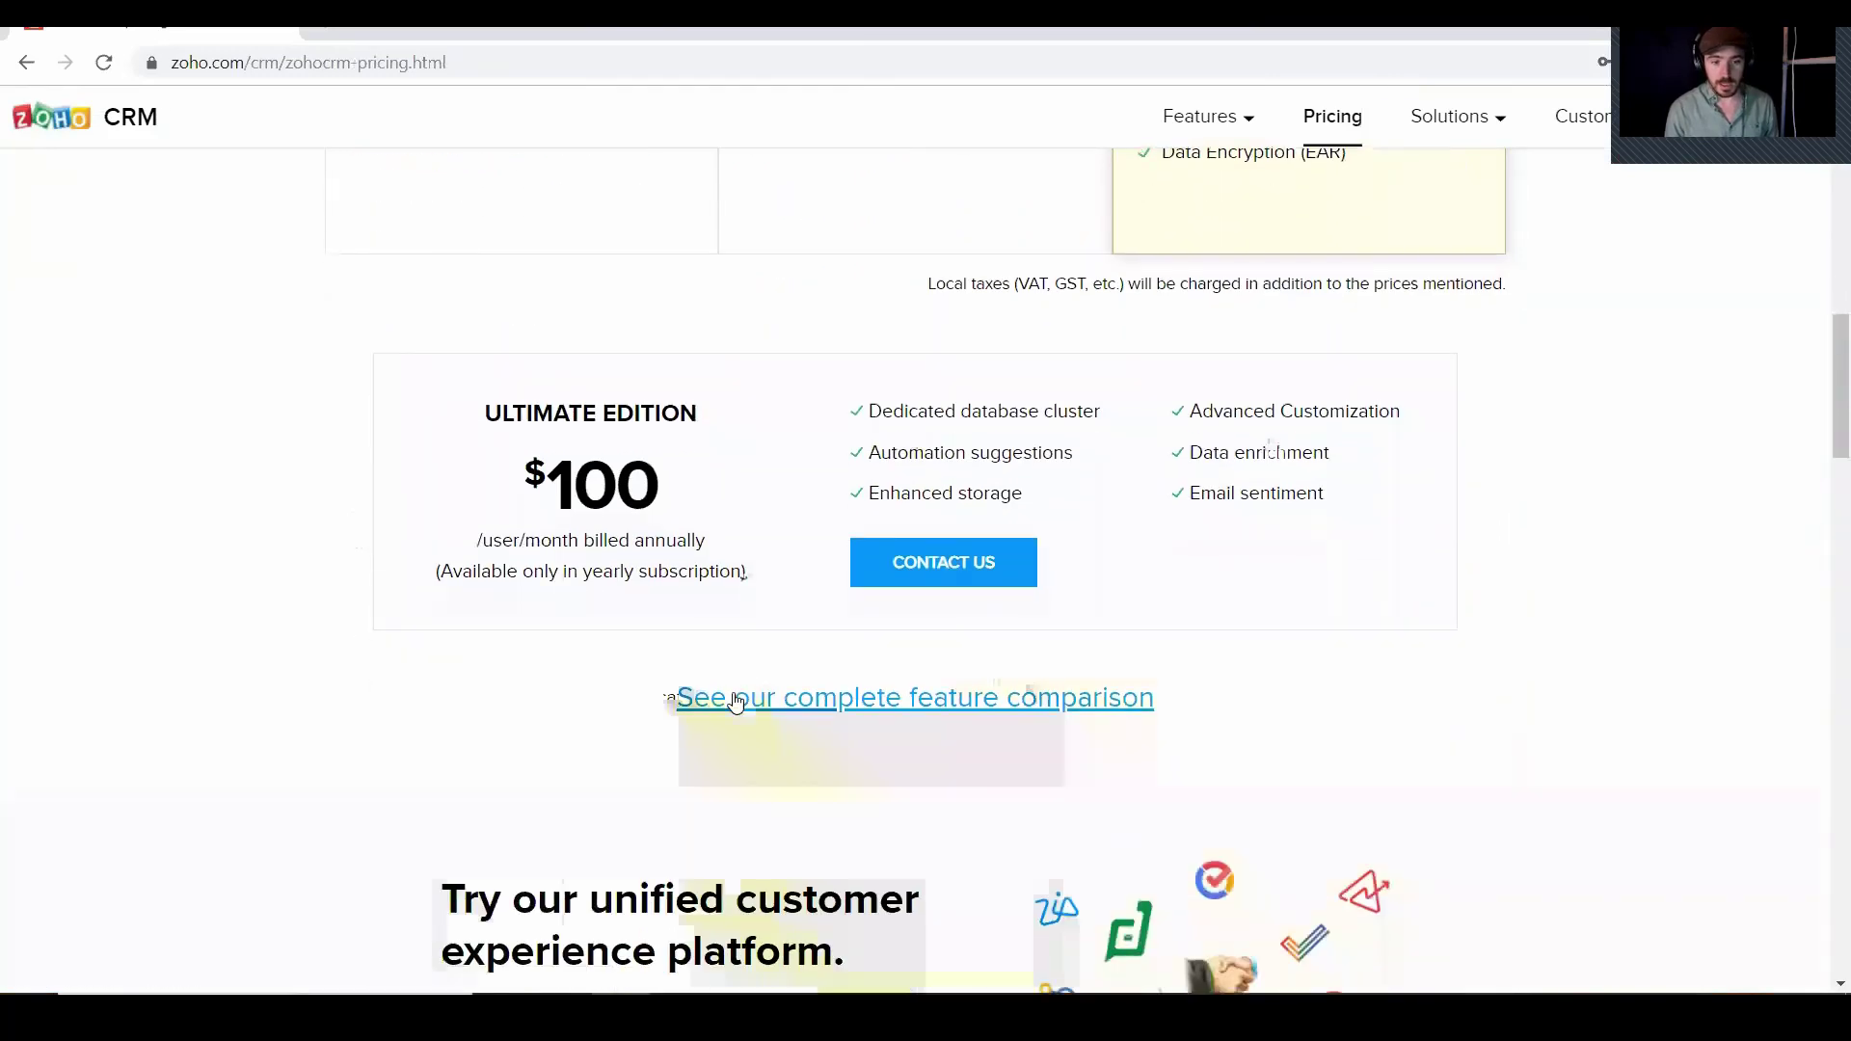
{"action": "left_click", "coordinate": [802, 707]}
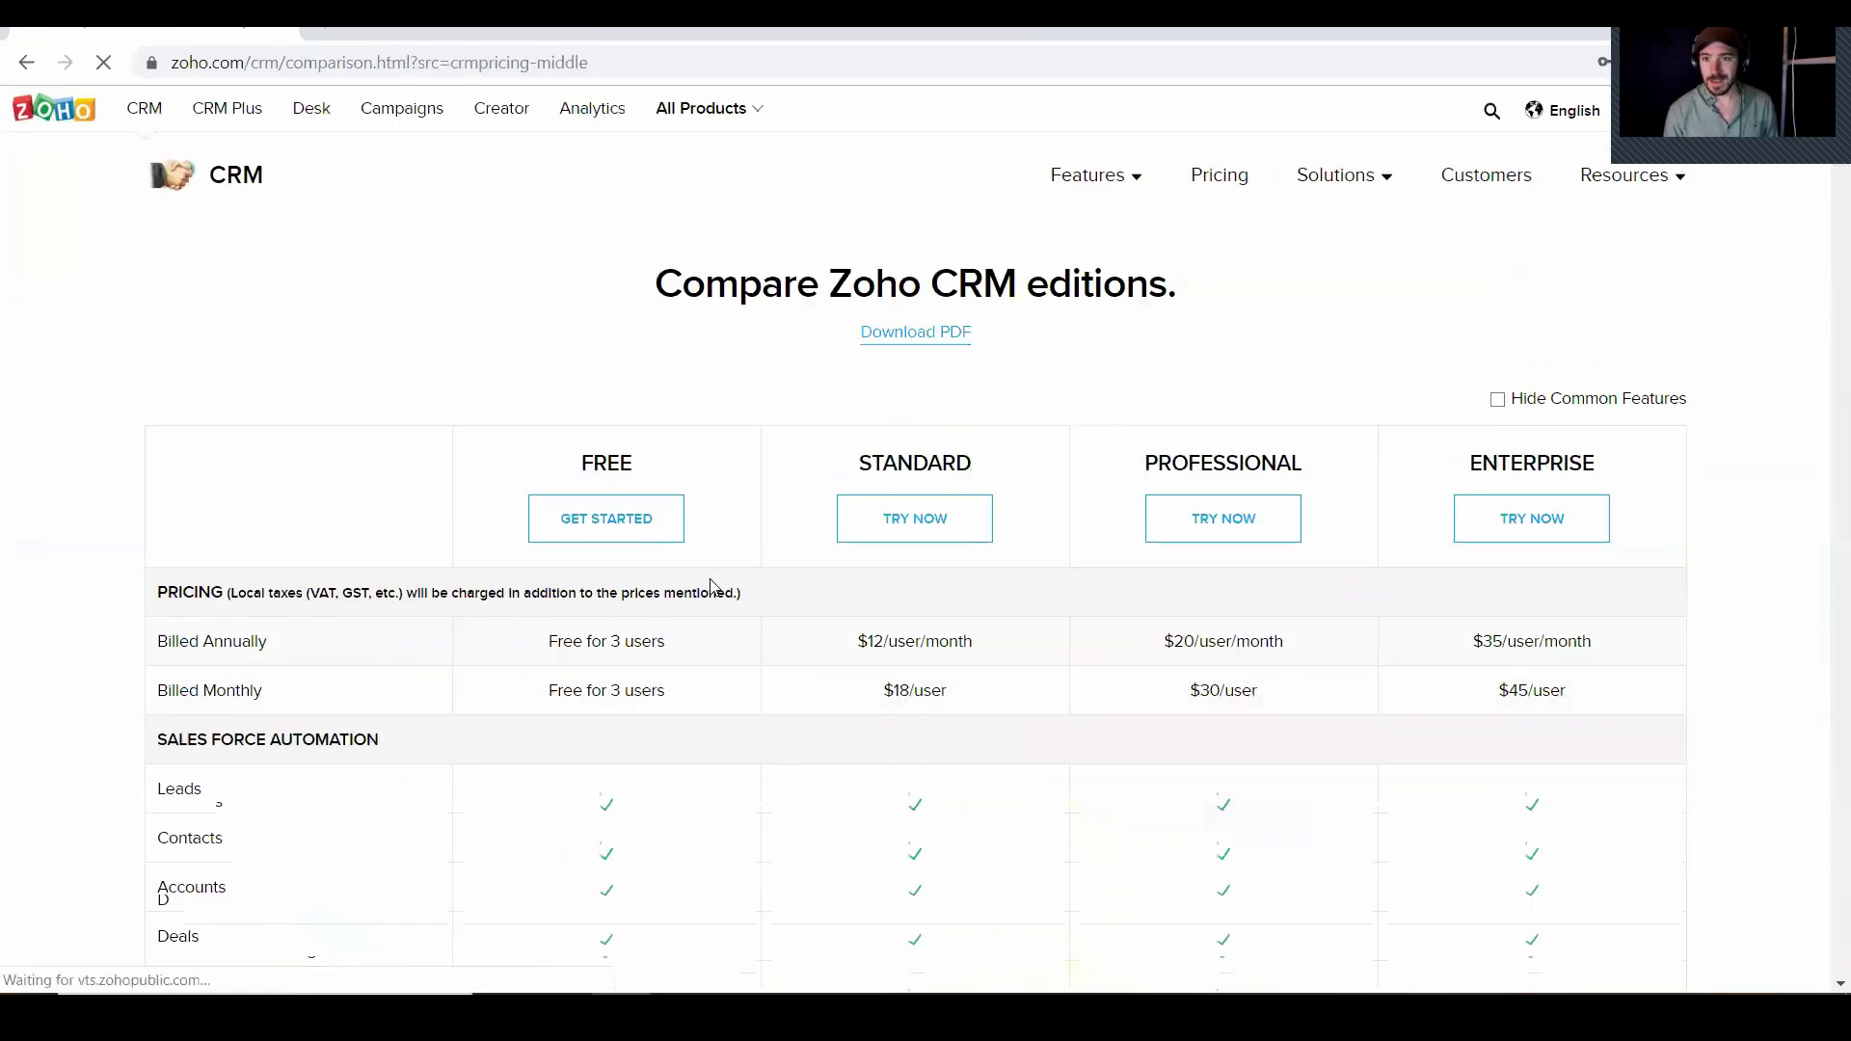
Sign up for the free plan with the user's name and dismiss the getting-started tip
{"action": "left_click", "coordinate": [617, 526]}
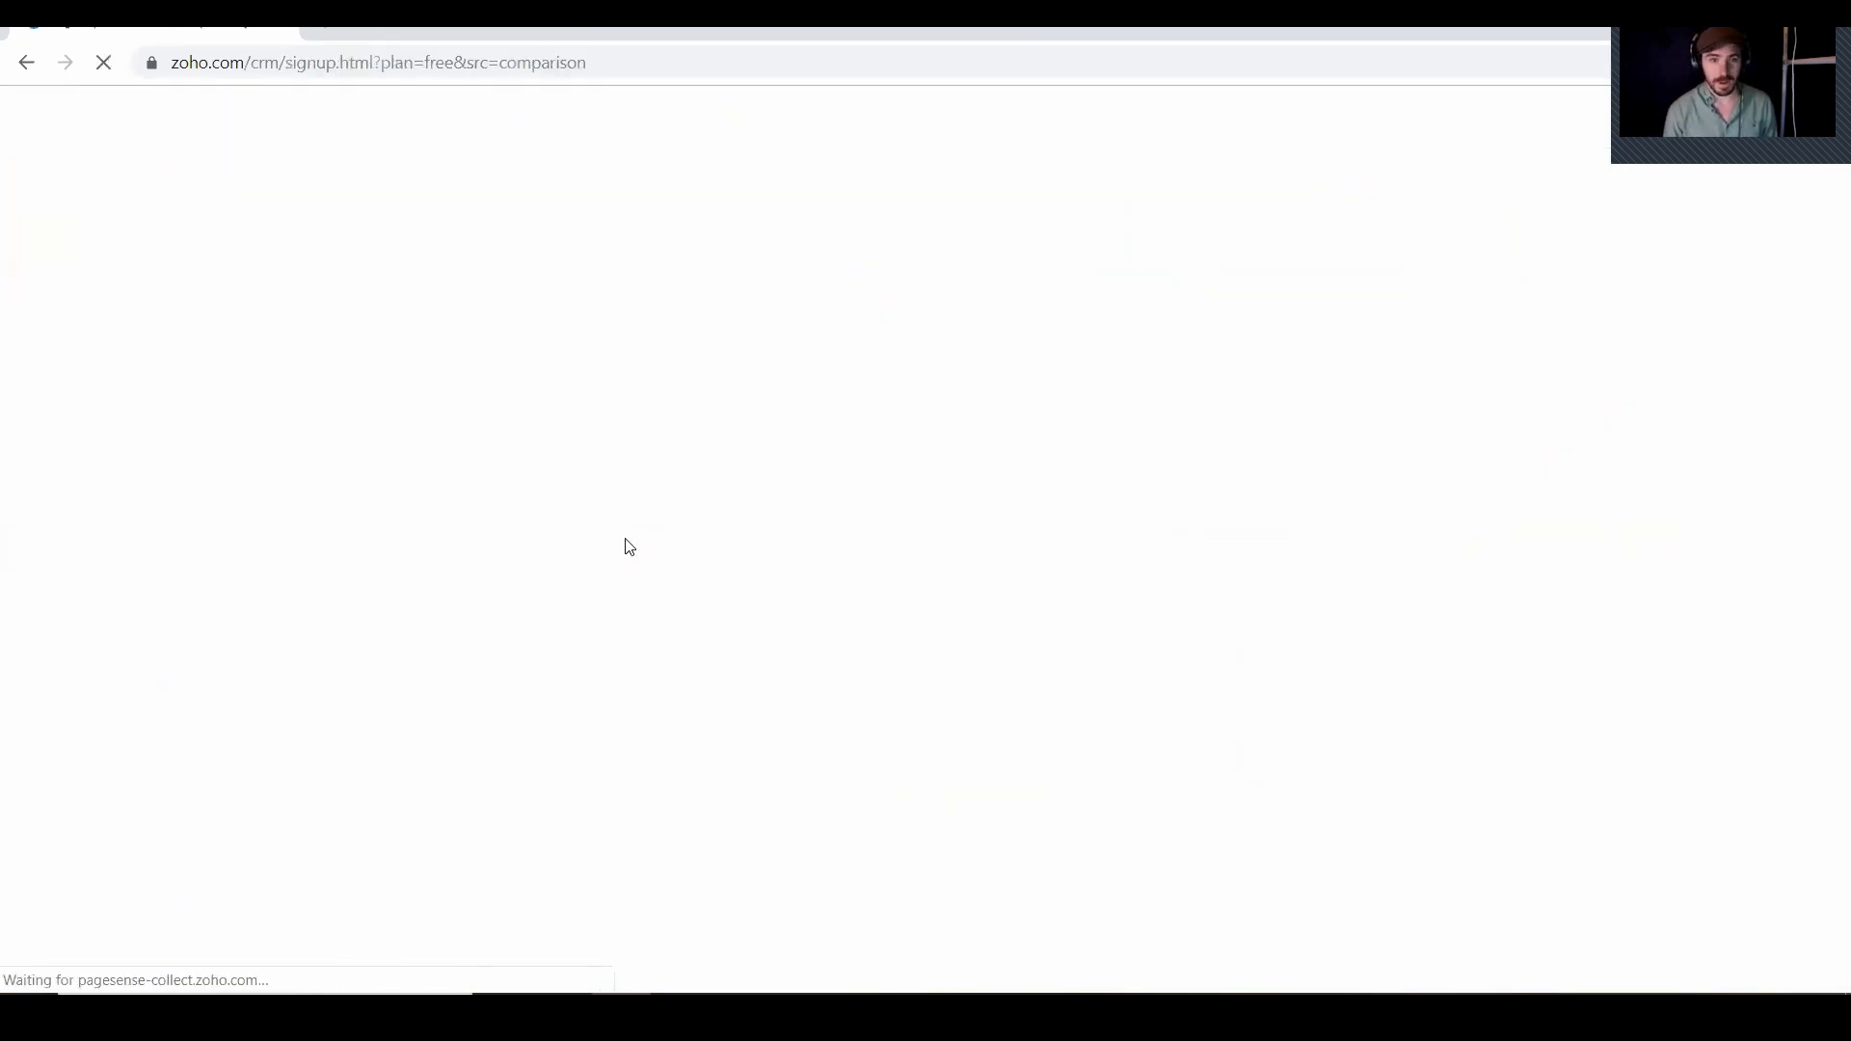
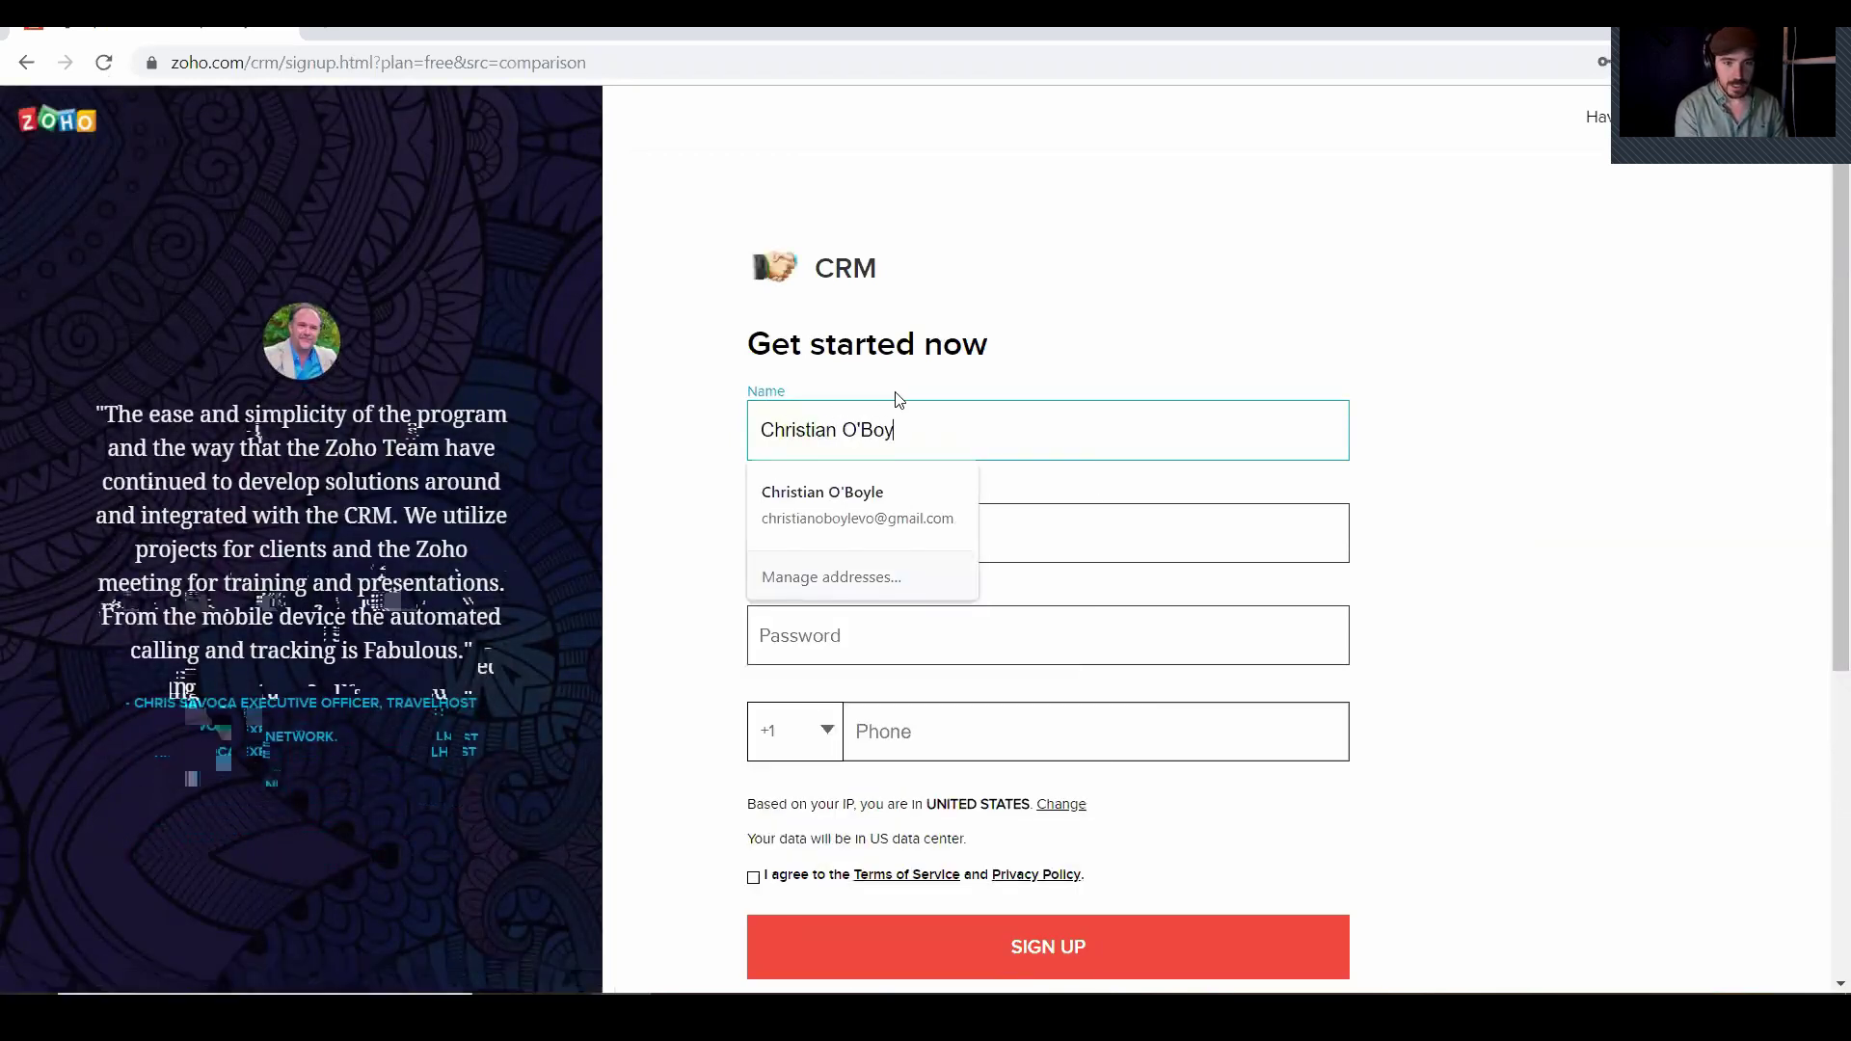
{"action": "scroll", "coordinate": [1038, 484], "scroll_direction": "down", "scroll_amount": 5}
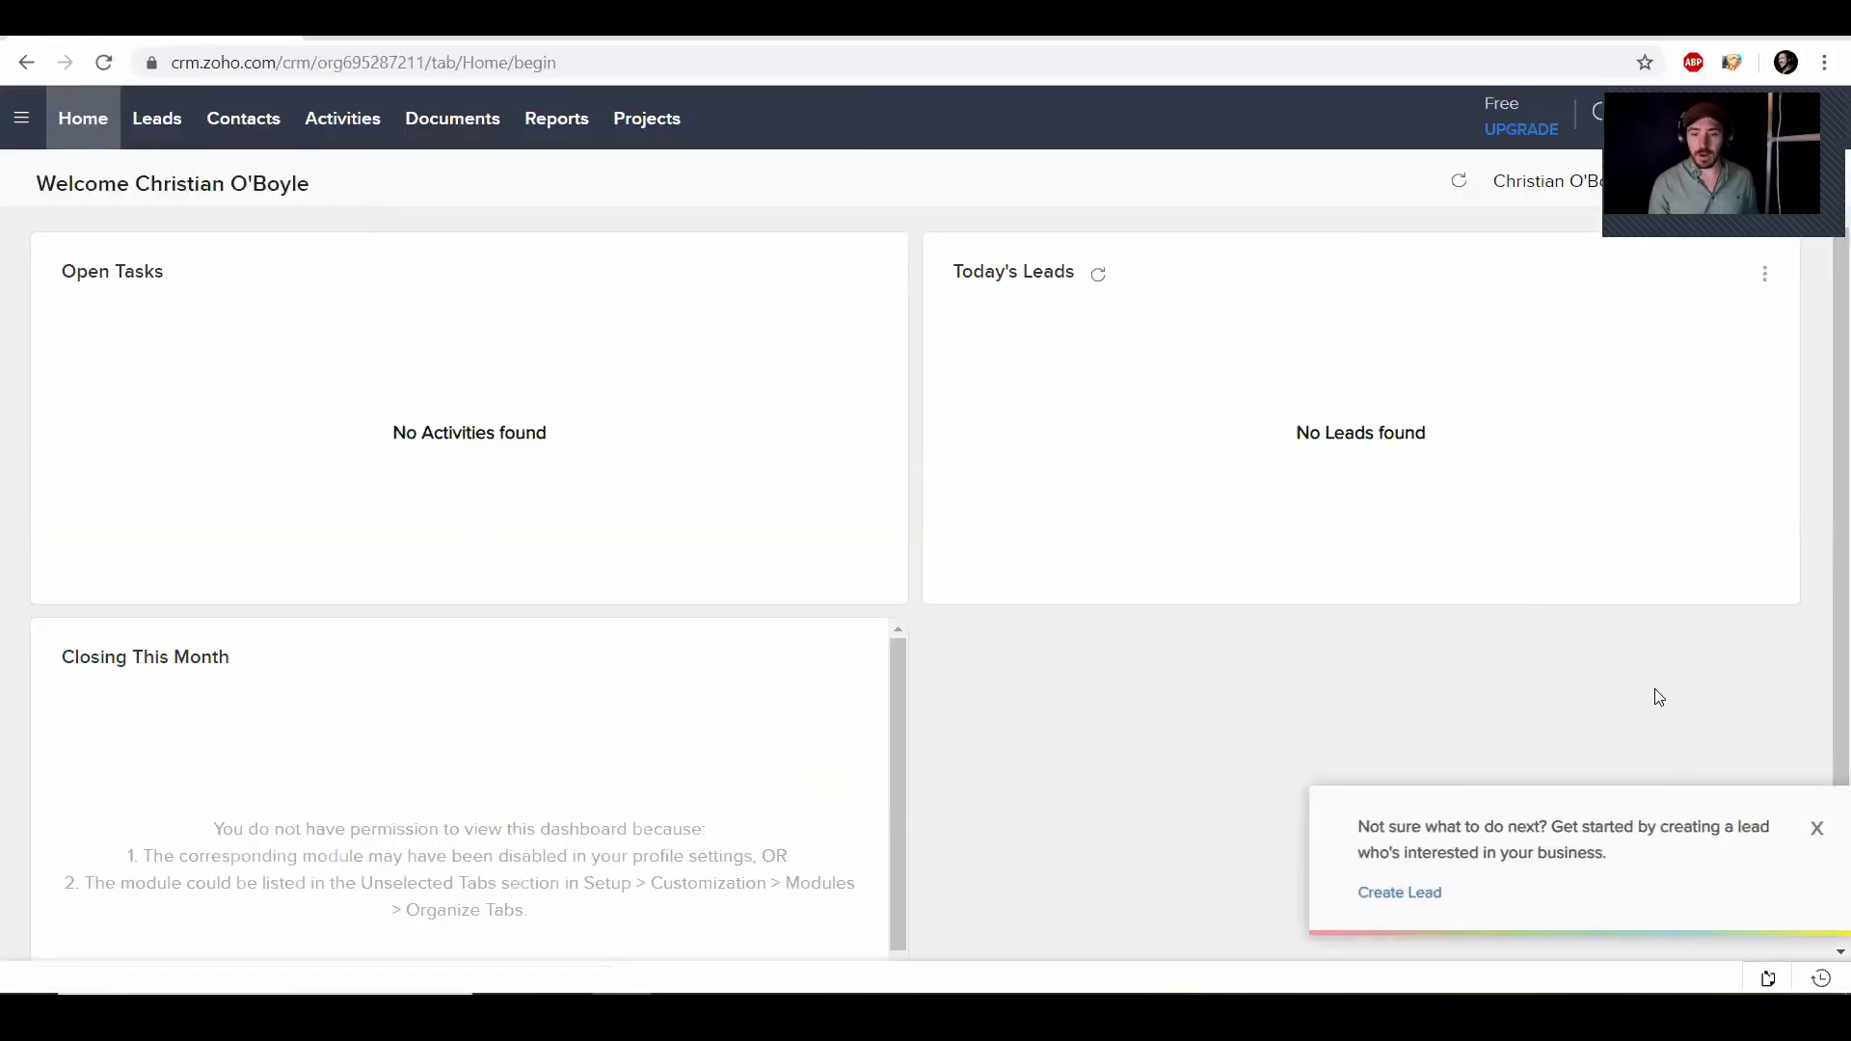
{"action": "left_click", "coordinate": [1817, 828]}
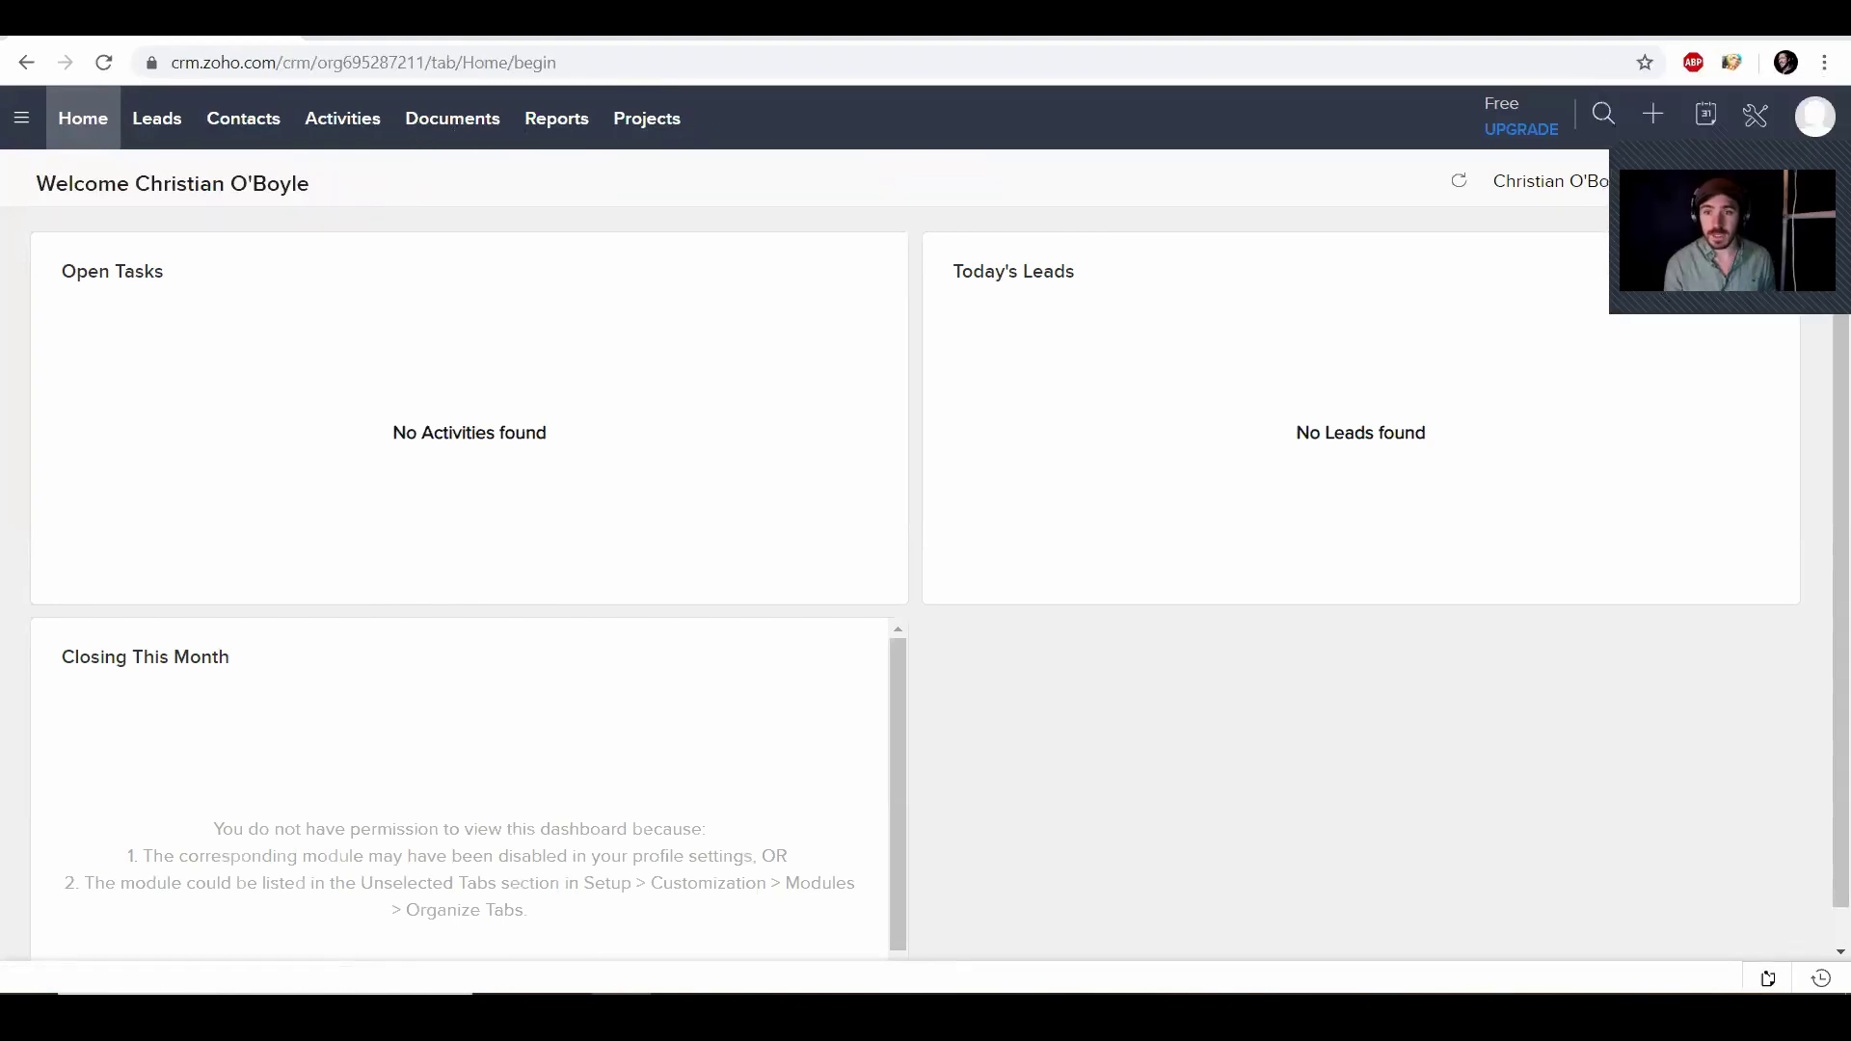
Open Setup and go to Modules and Fields under Customization
{"action": "left_click", "coordinate": [1756, 115]}
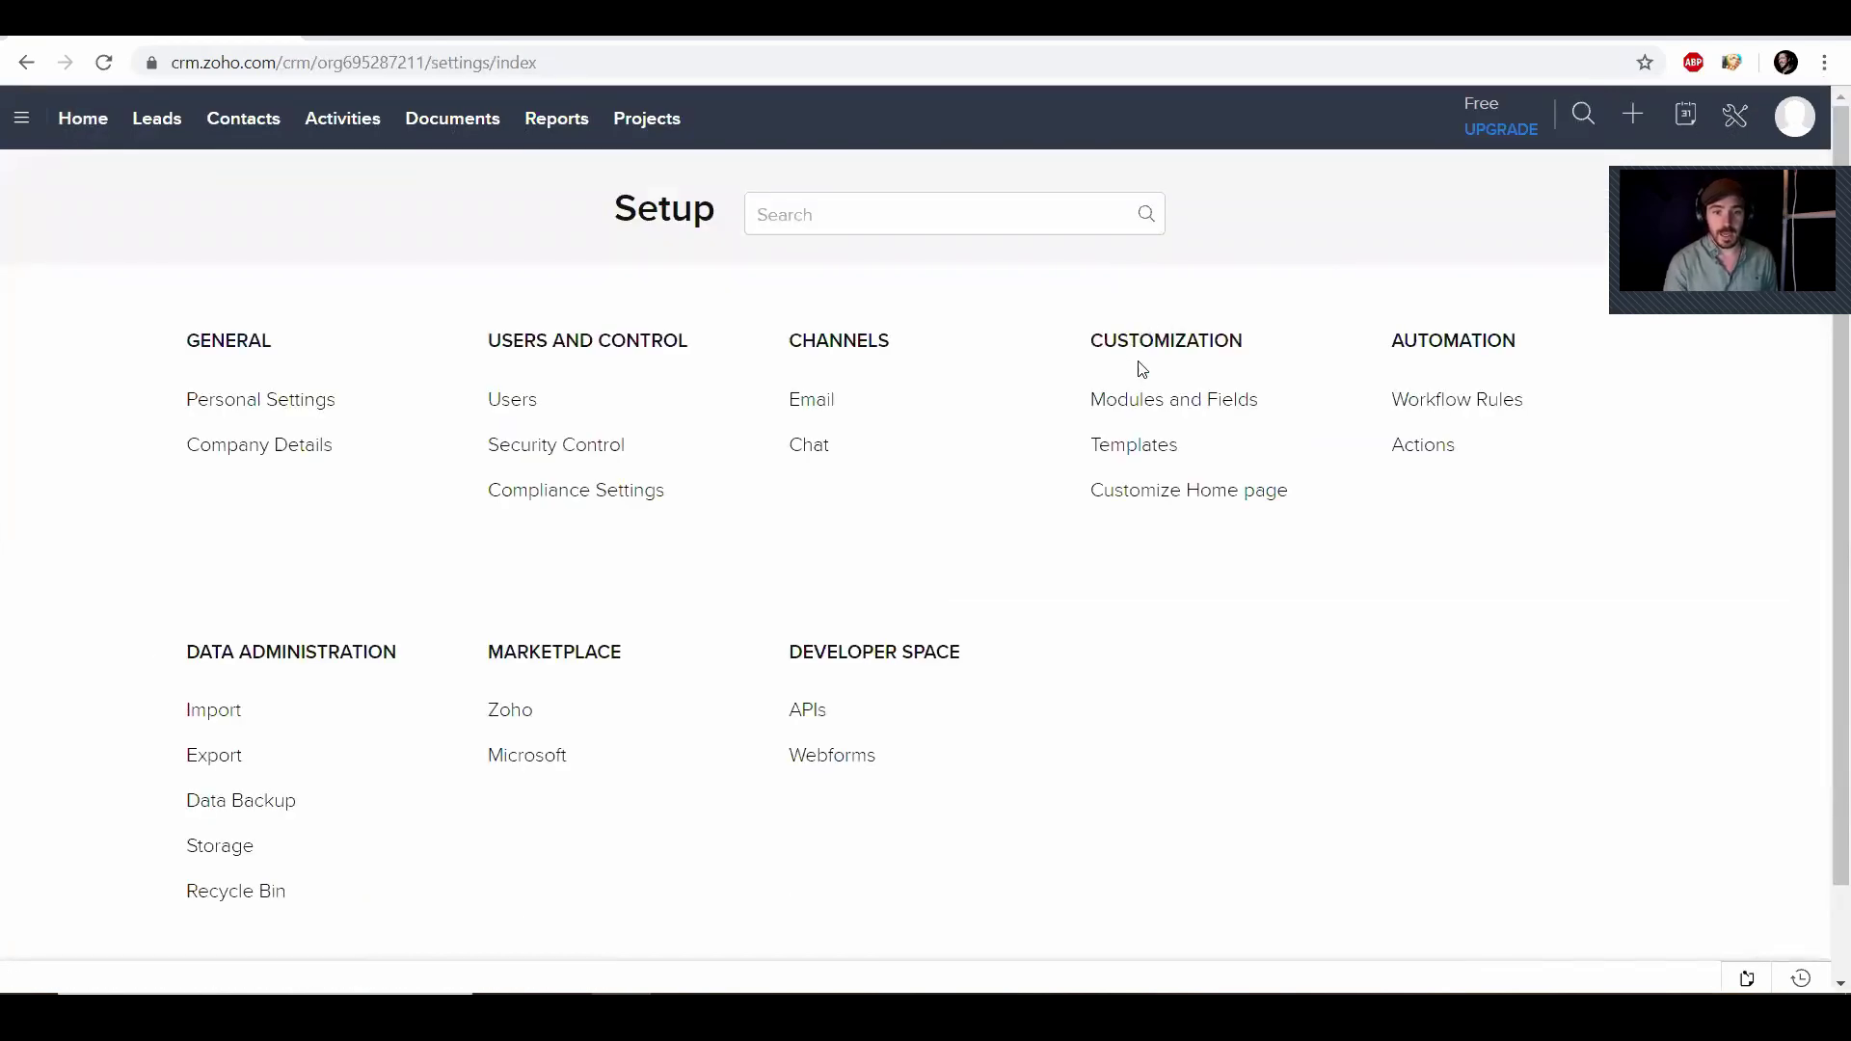
{"action": "left_click", "coordinate": [1161, 401]}
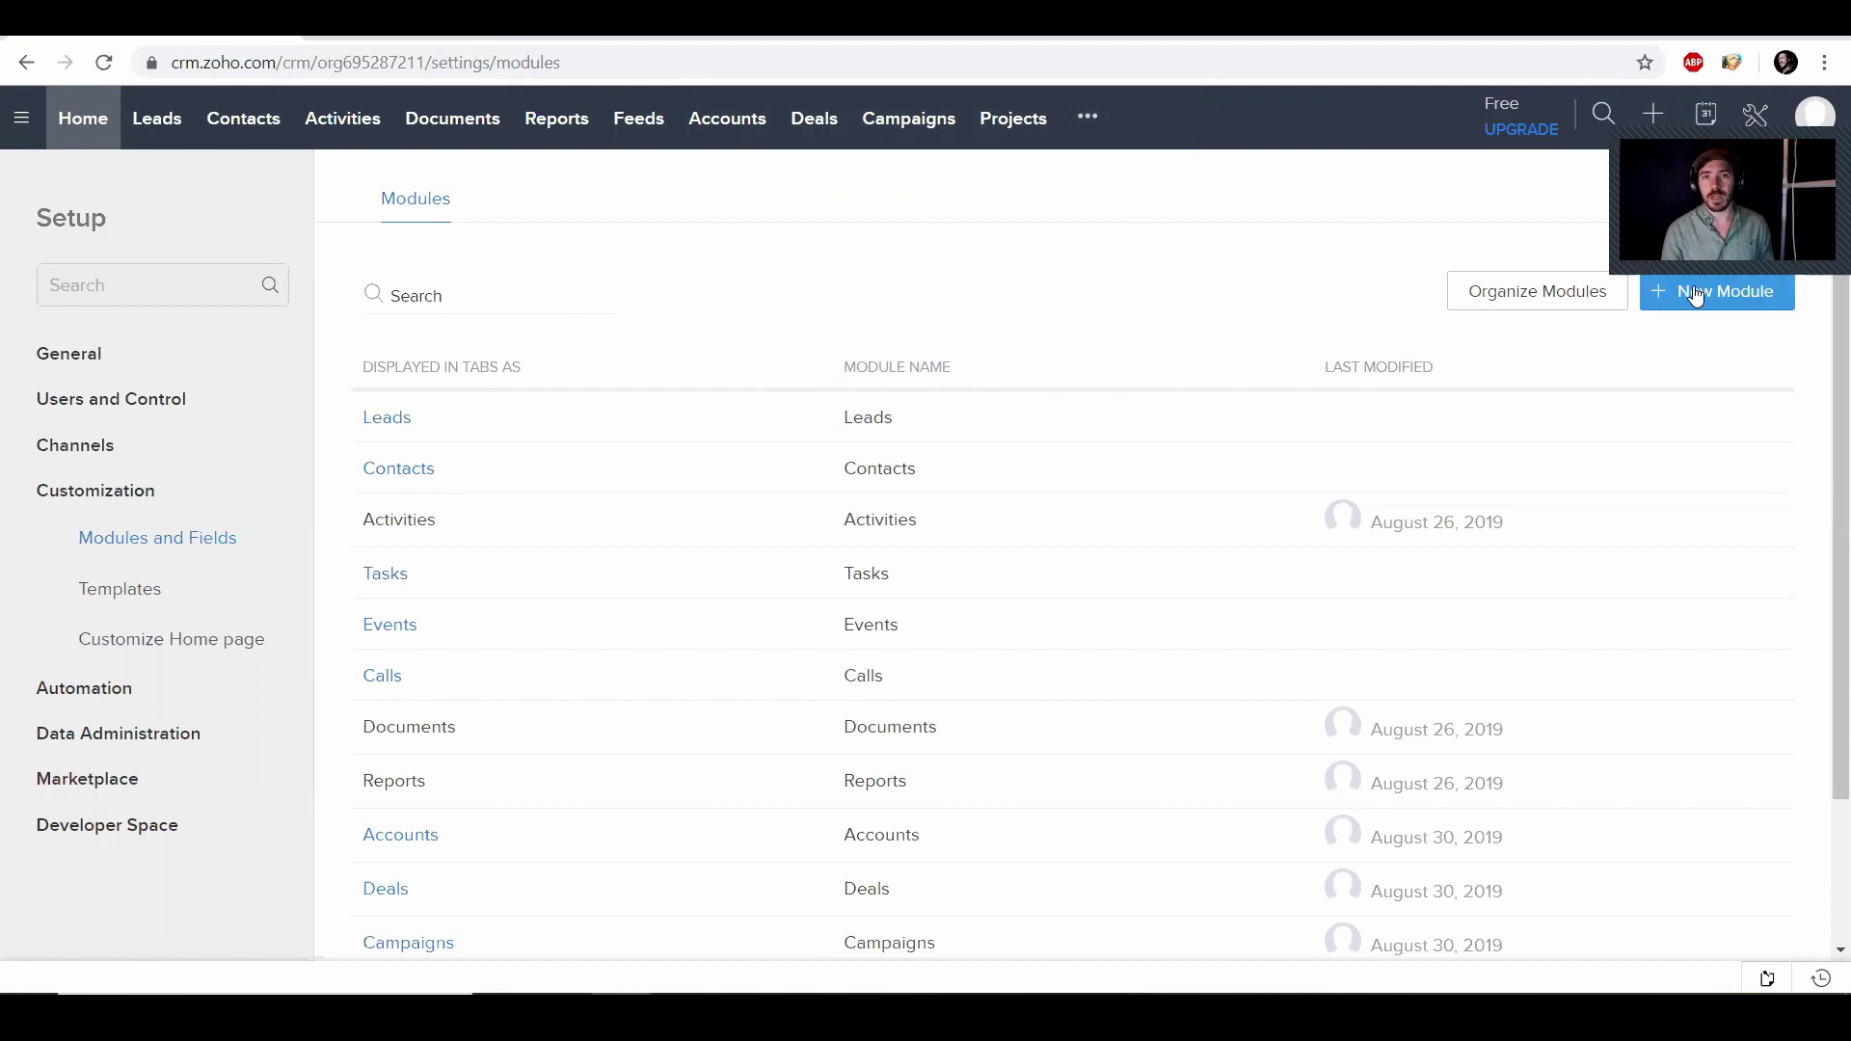
In Organize Modules, uncheck Visits, Campaigns, Deals, Accounts, Feeds and Reports, then save
{"action": "left_click", "coordinate": [1602, 307]}
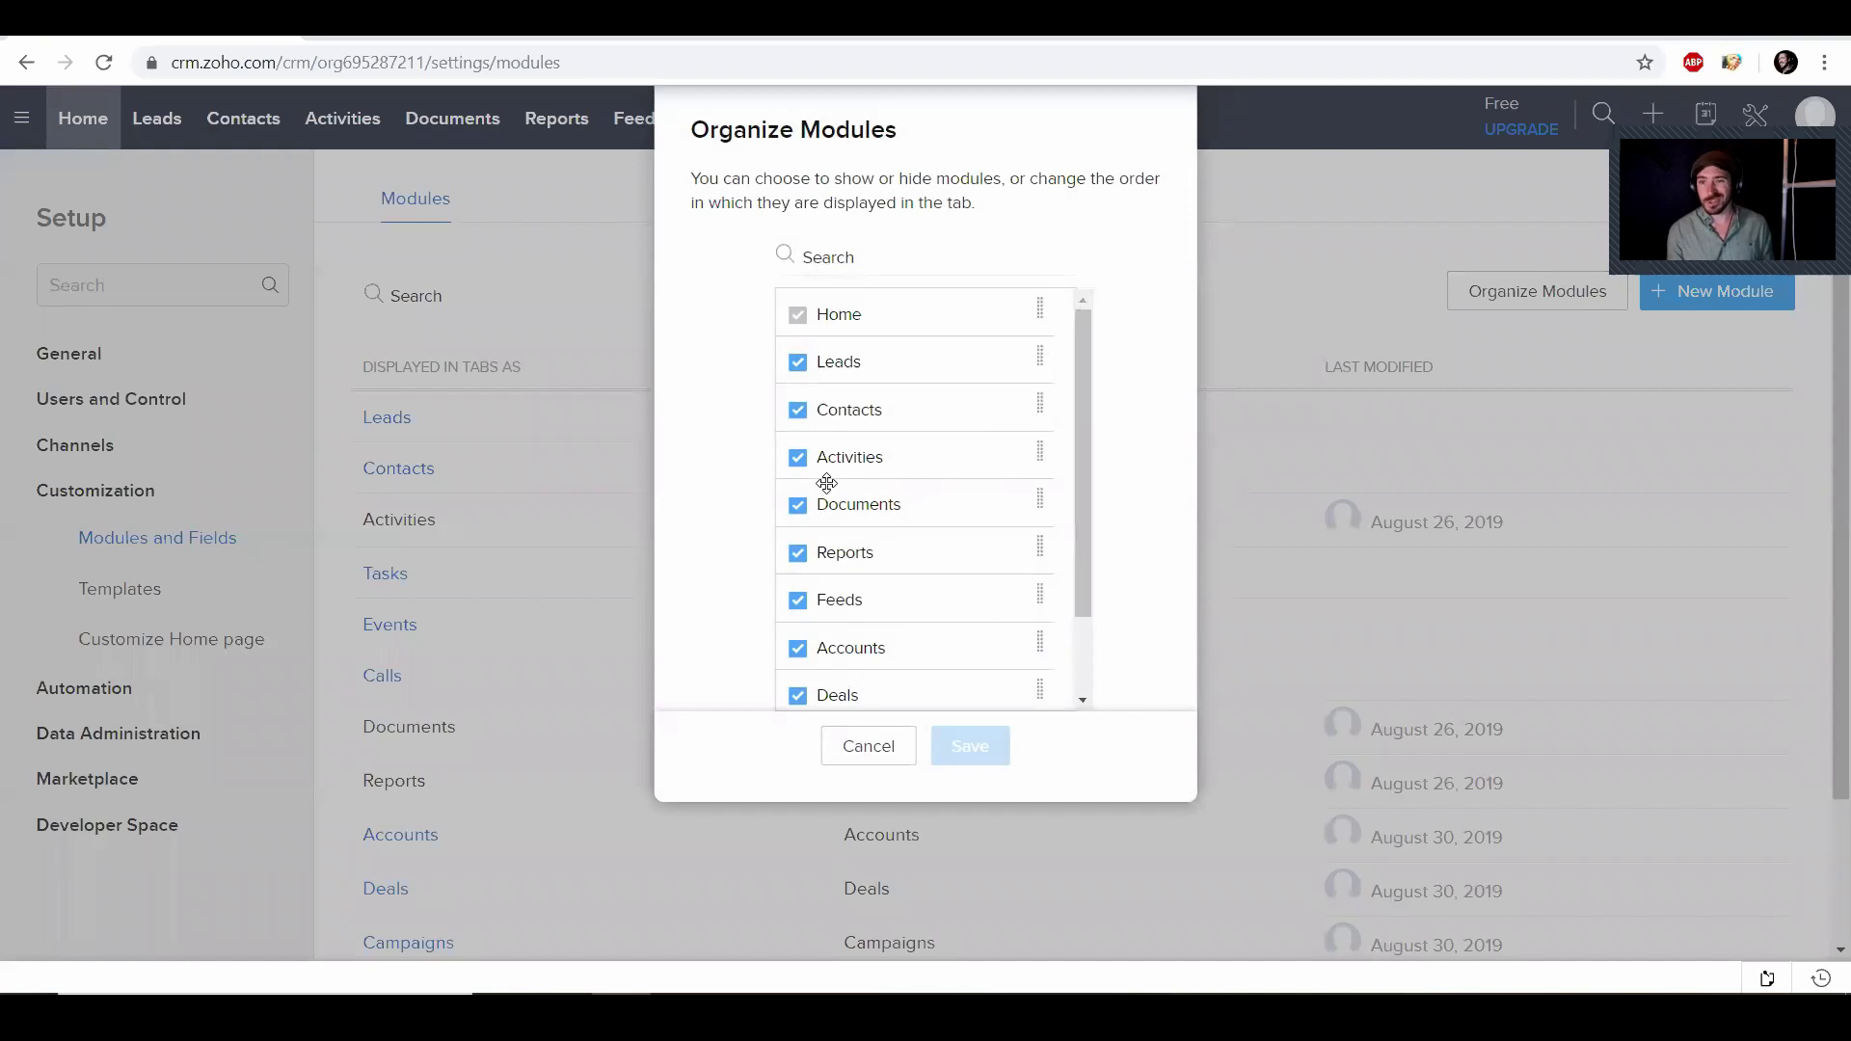
{"action": "scroll", "coordinate": [828, 486], "scroll_direction": "down", "scroll_amount": 2}
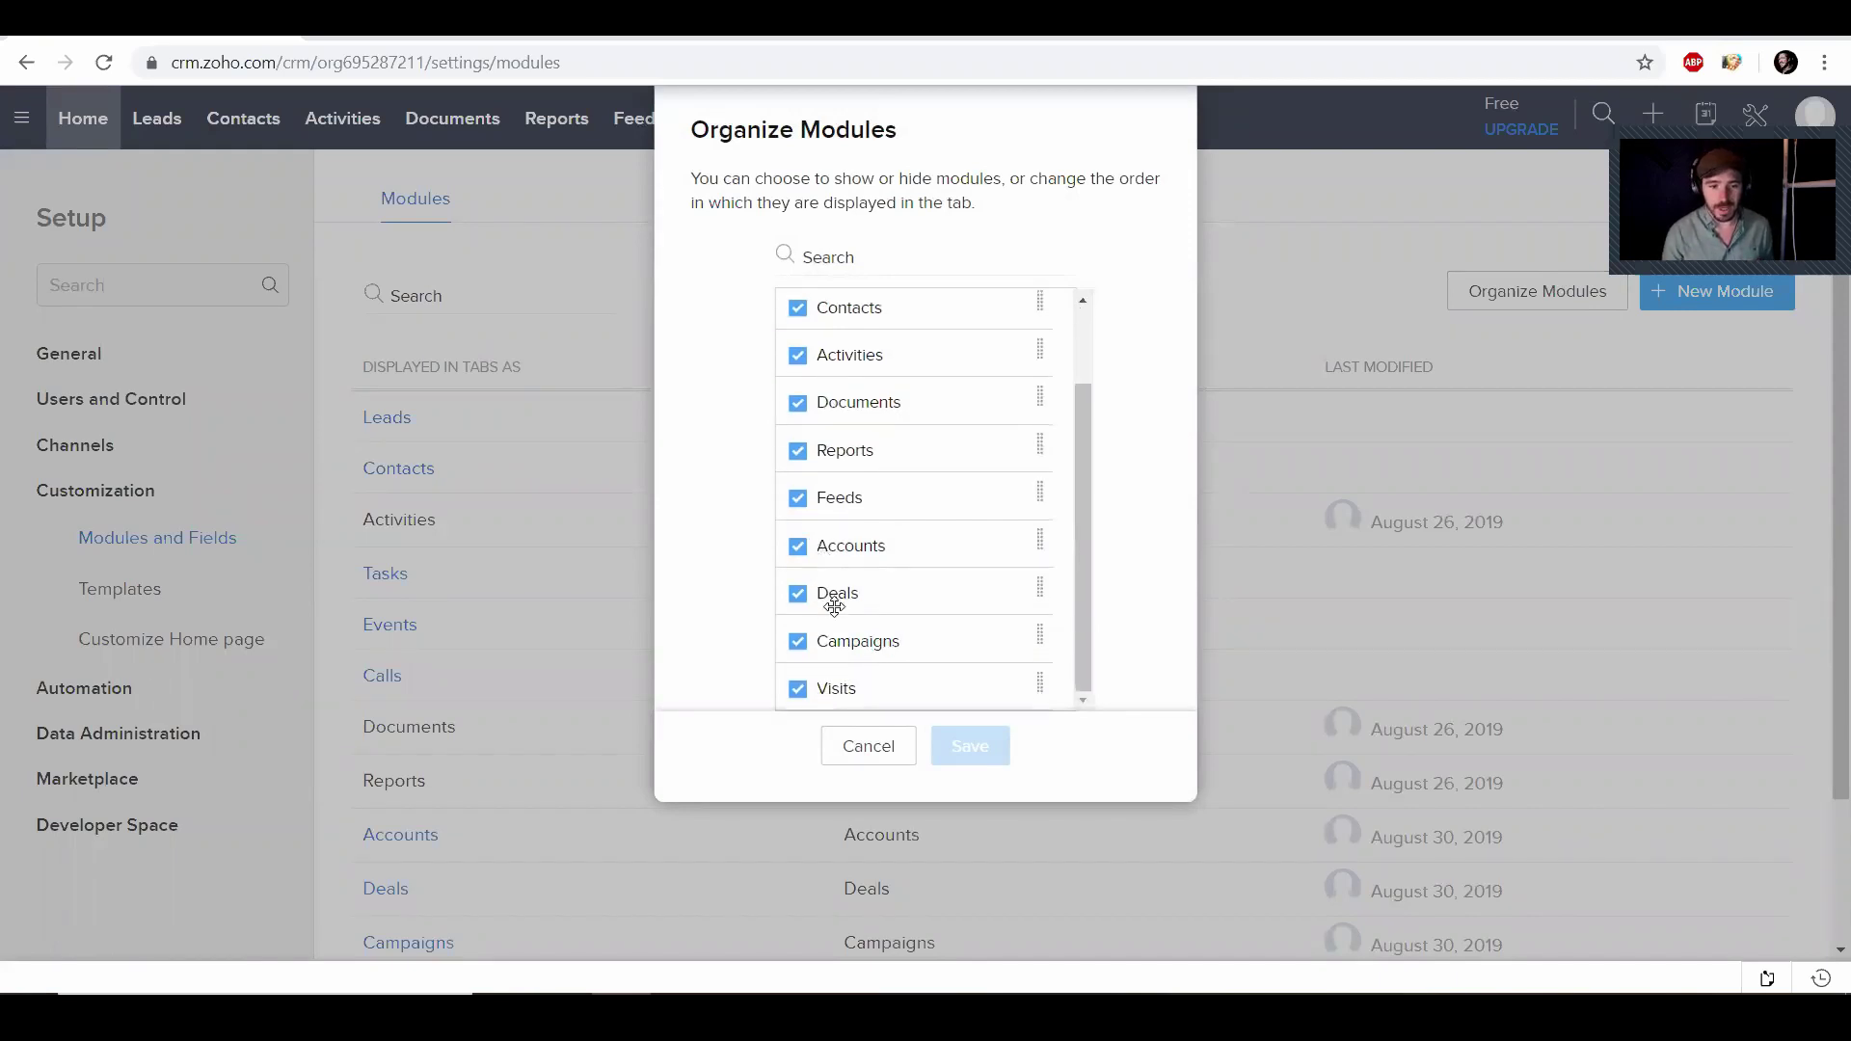
{"action": "left_click", "coordinate": [798, 689]}
{"action": "left_click", "coordinate": [797, 643]}
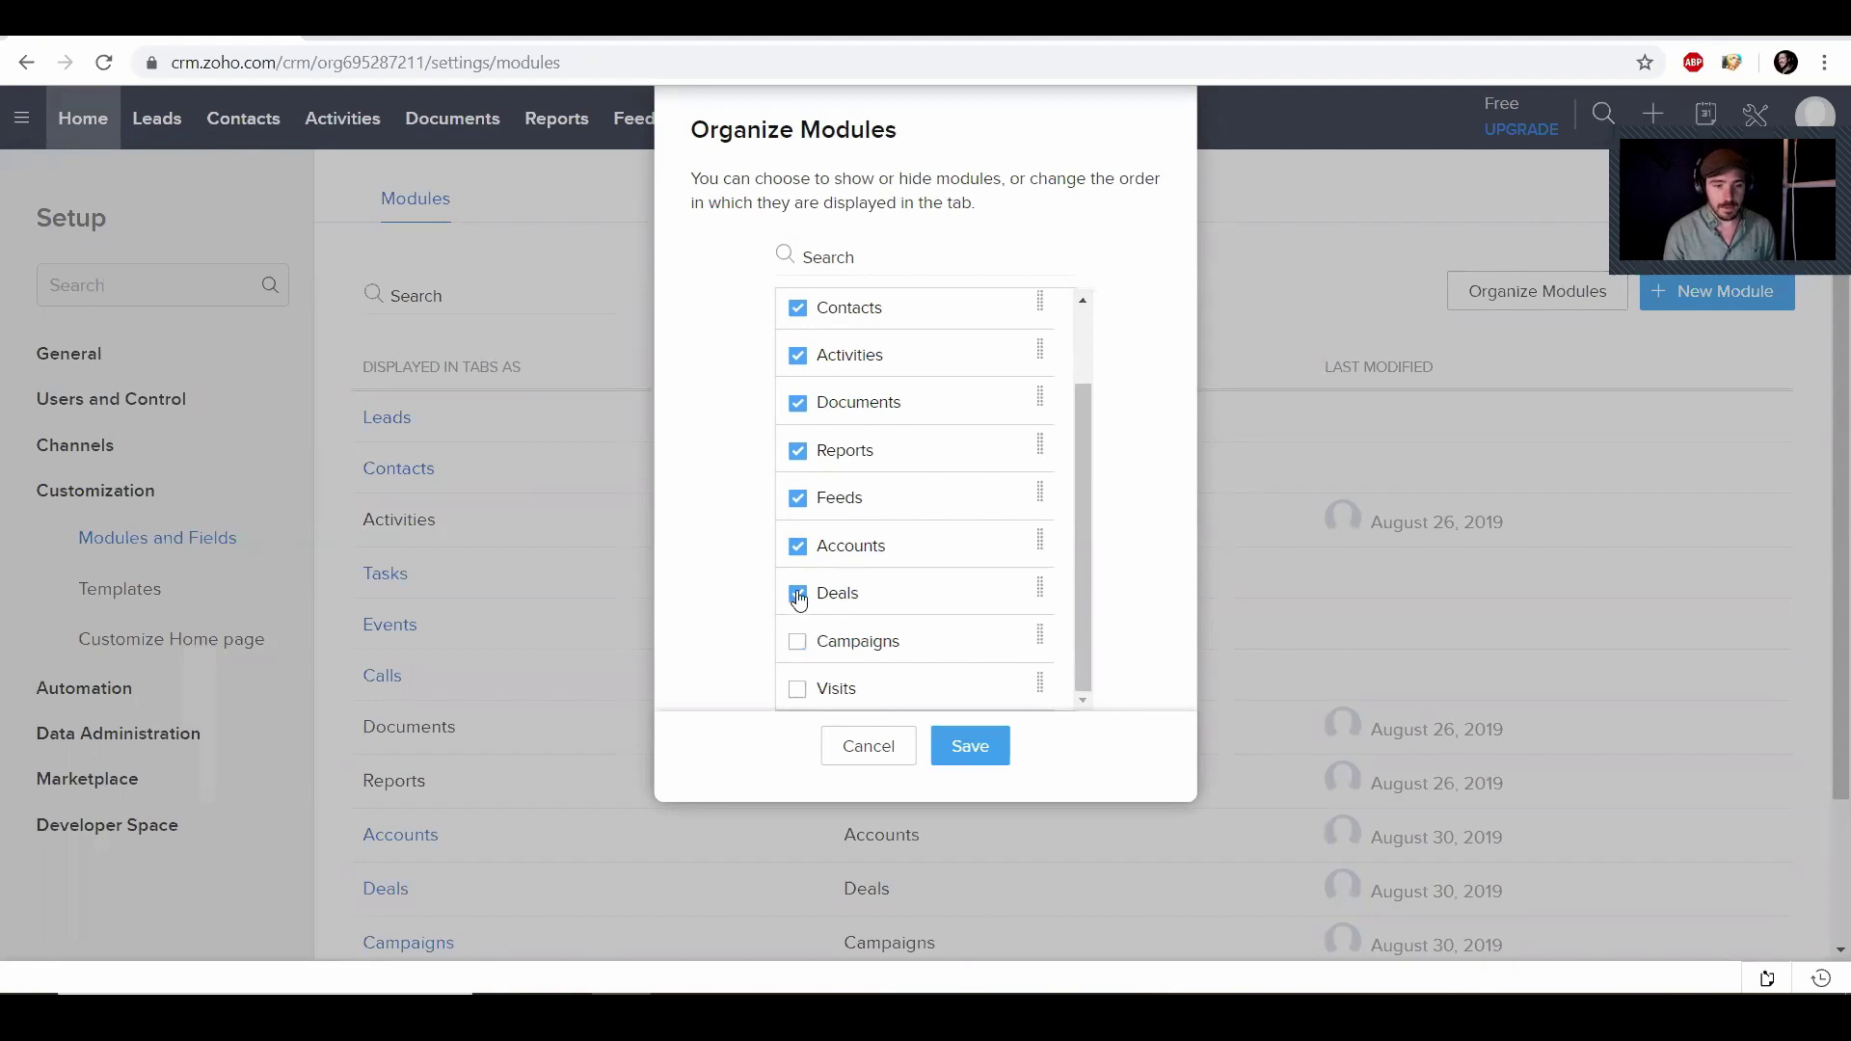
{"action": "left_click", "coordinate": [797, 594]}
{"action": "left_click", "coordinate": [797, 548]}
{"action": "left_click", "coordinate": [797, 498]}
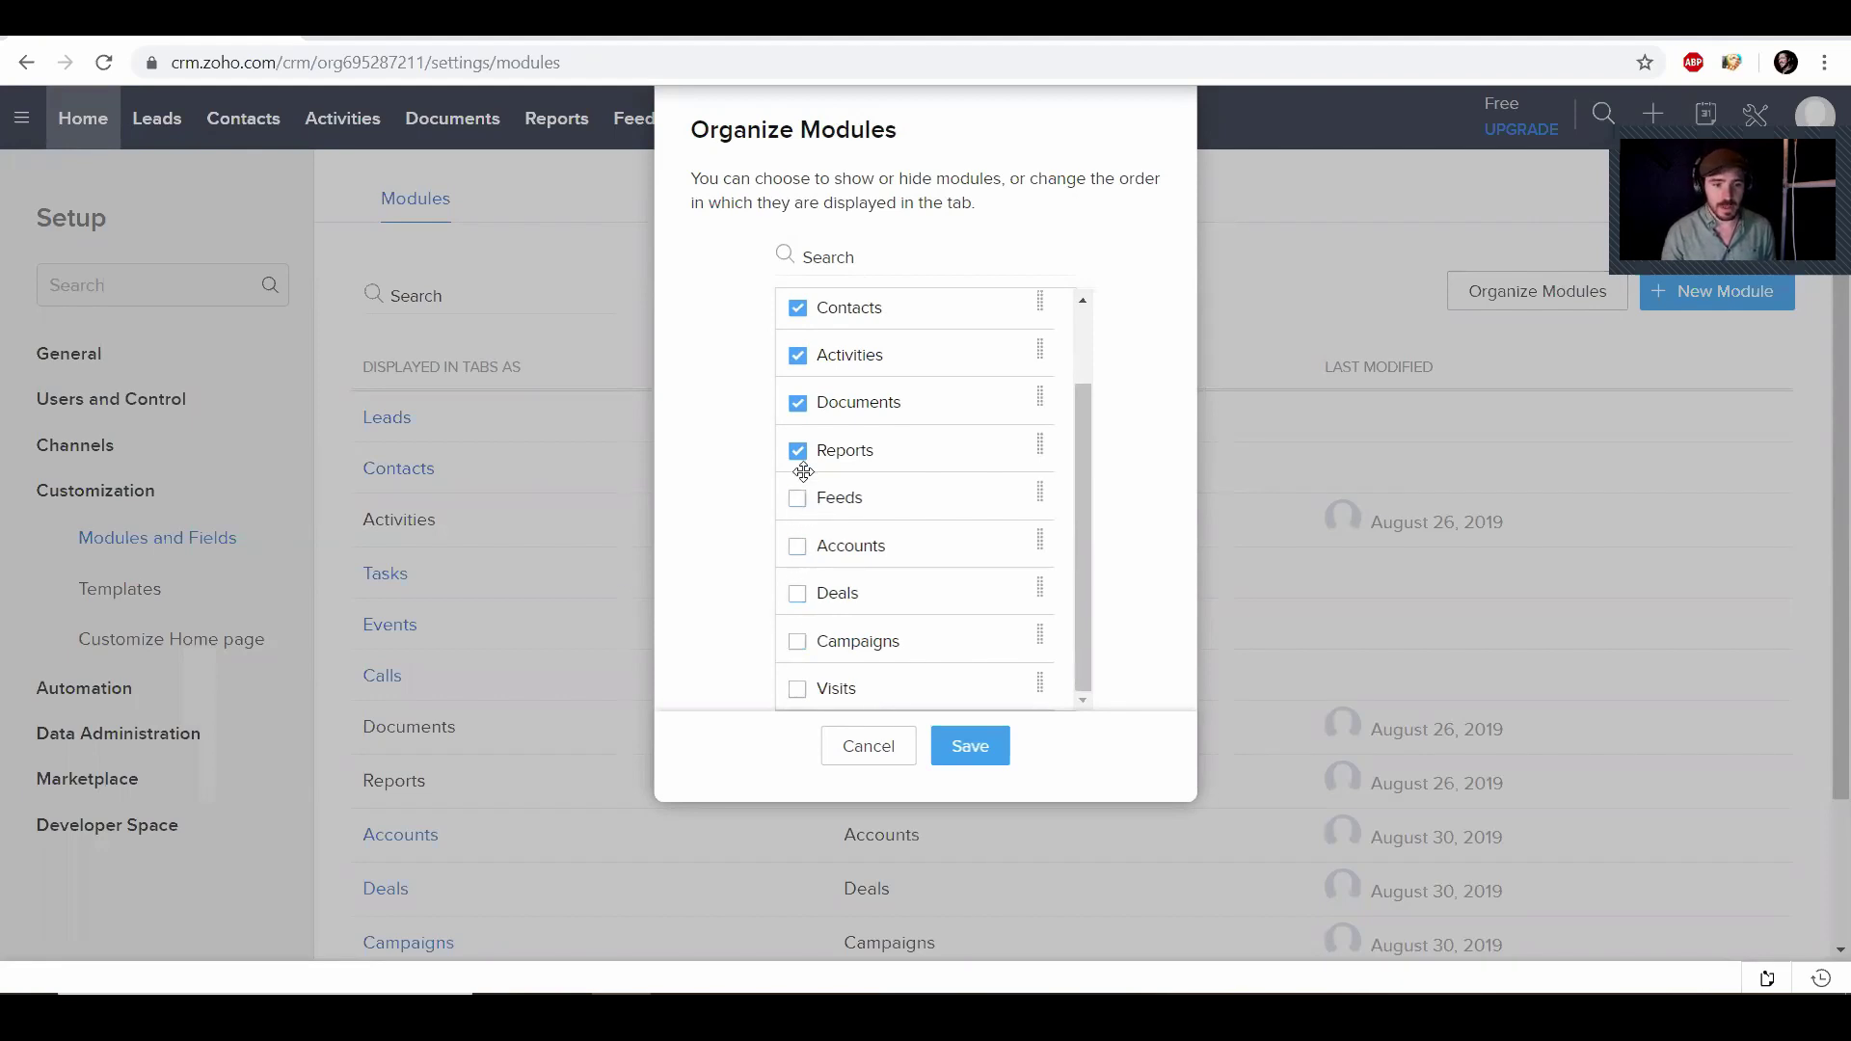
{"action": "left_click", "coordinate": [797, 450]}
{"action": "scroll", "coordinate": [880, 361], "scroll_direction": "up", "scroll_amount": 2}
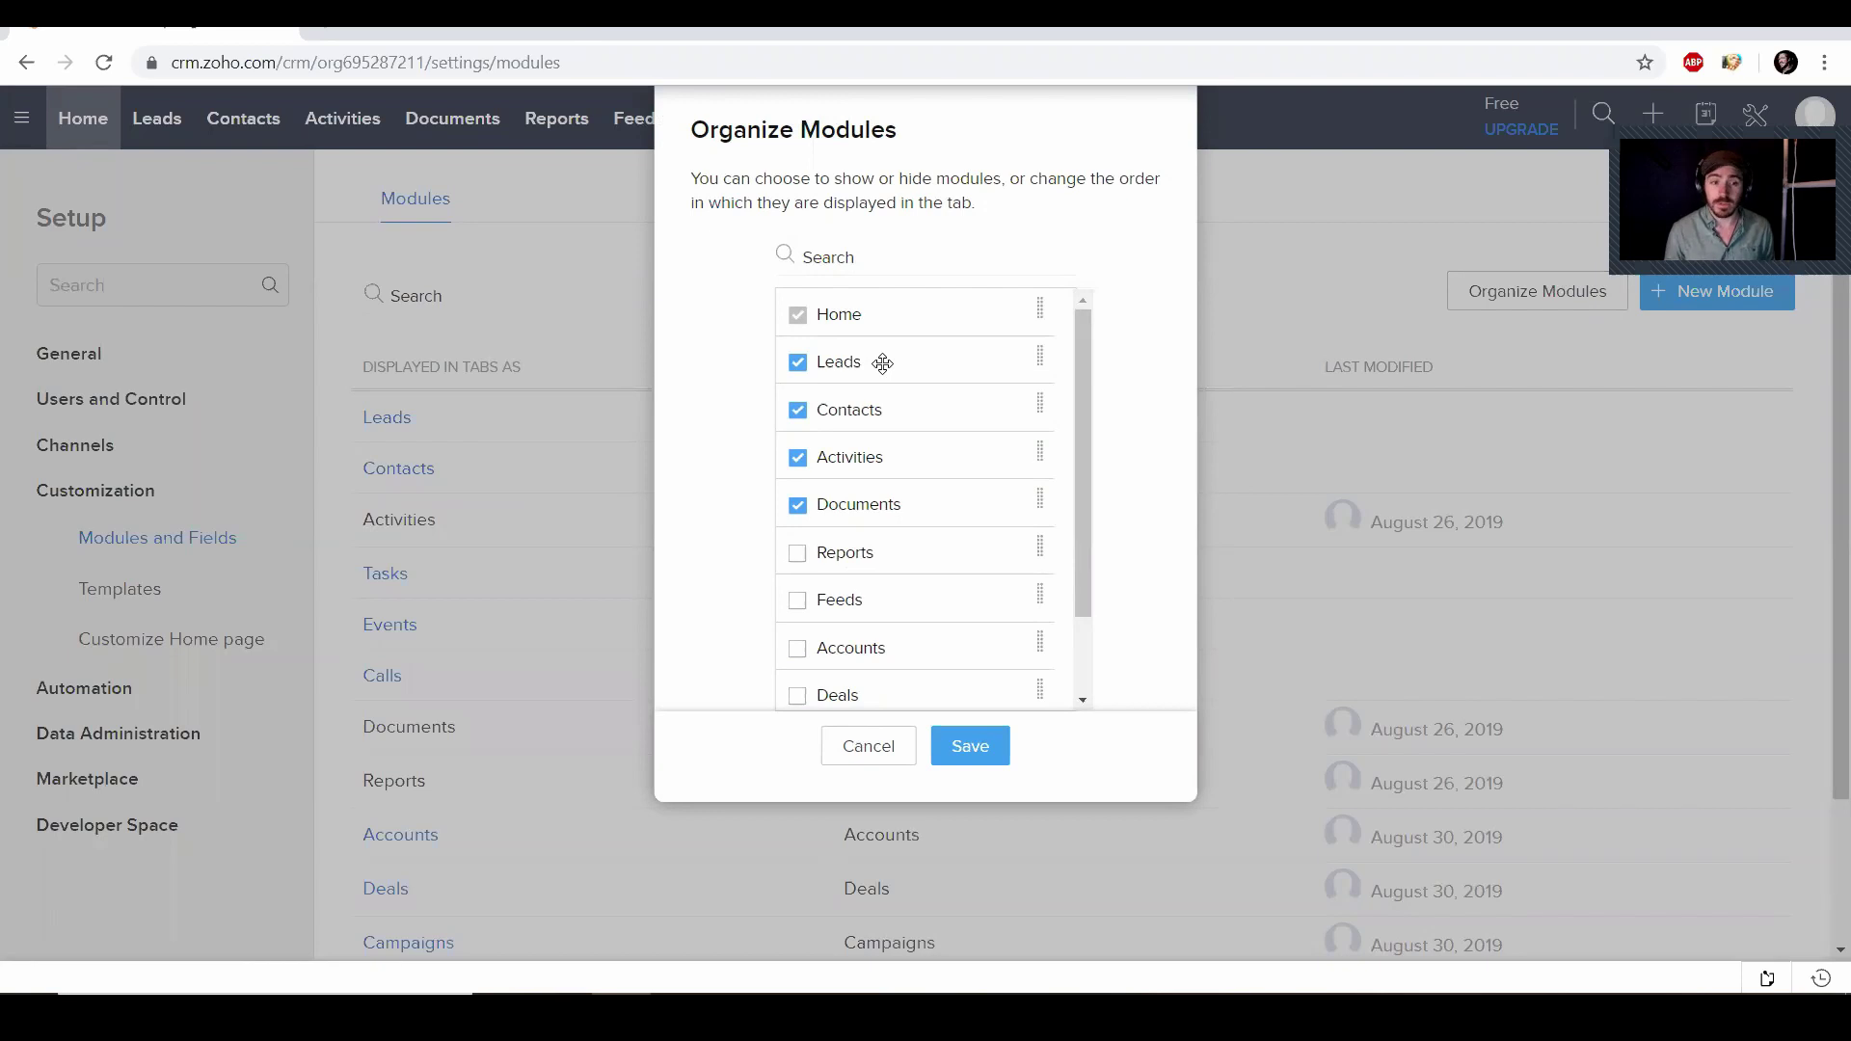
{"action": "left_click", "coordinate": [969, 746]}
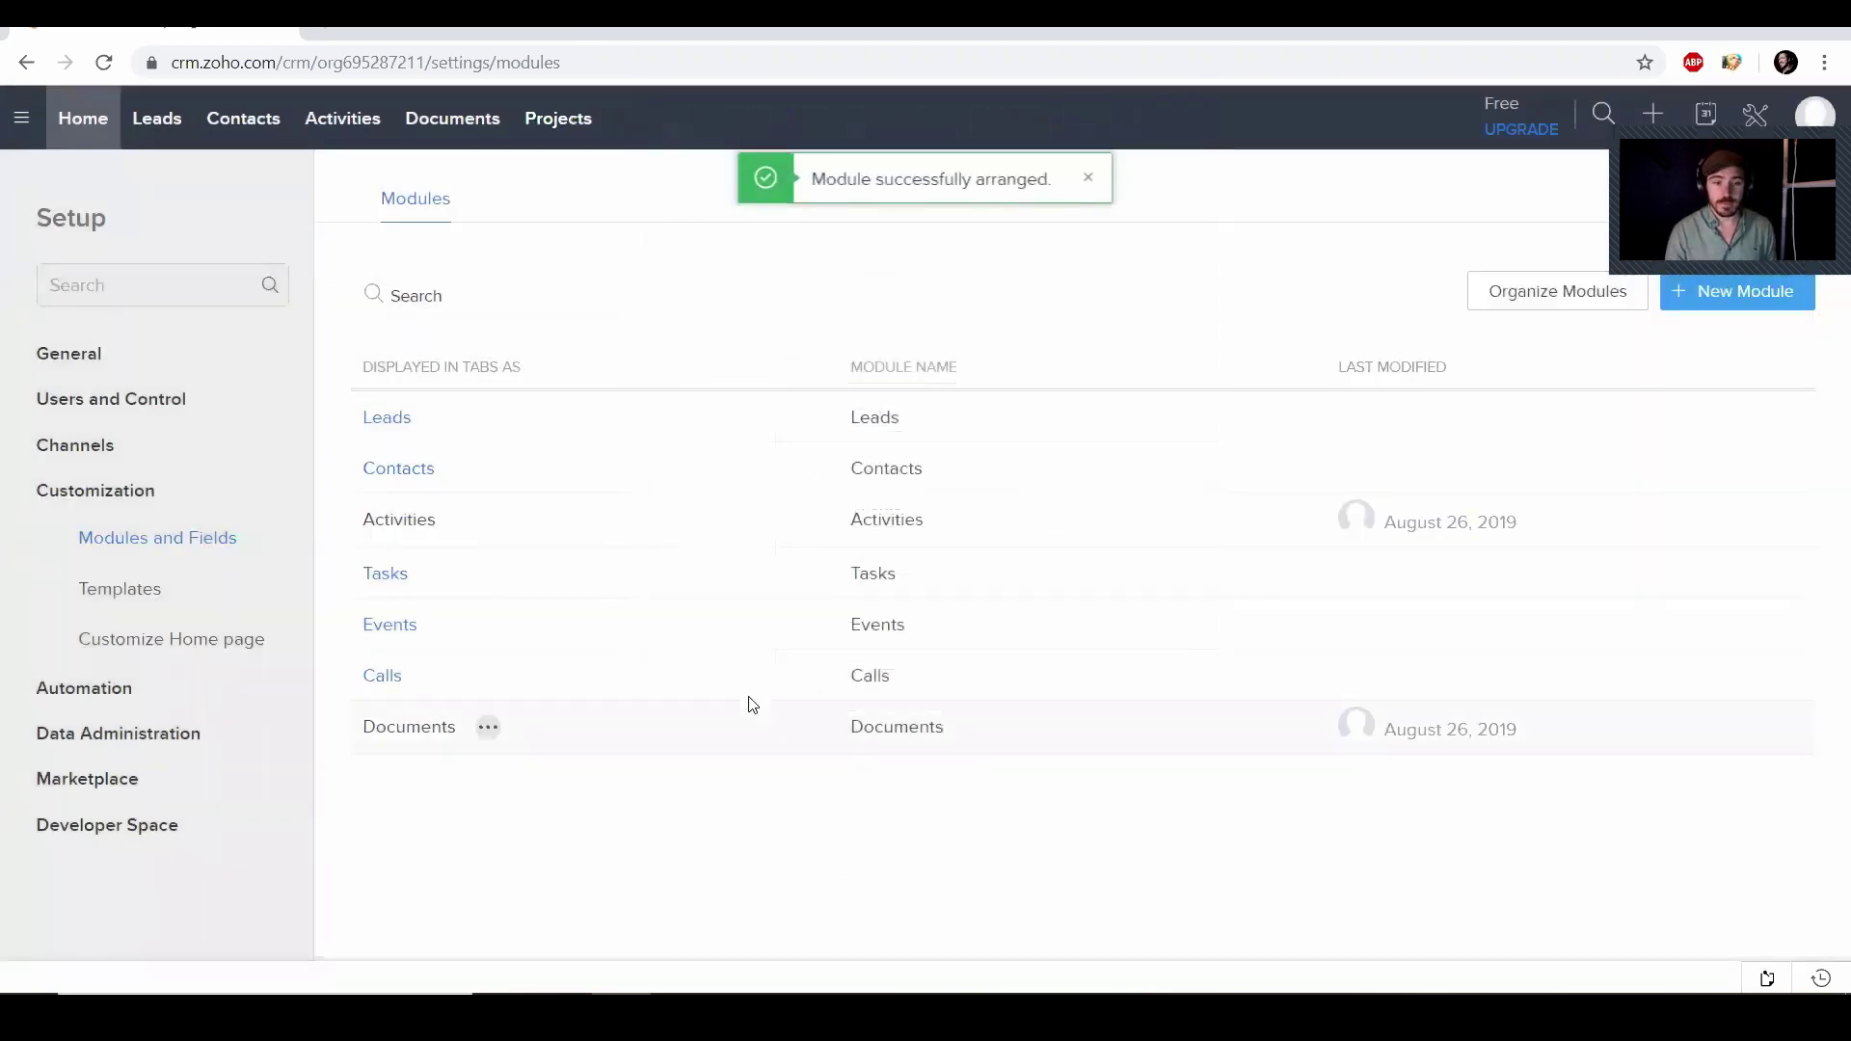
Rename the Contacts module to Clients for both plural and singular names and save
{"action": "left_click", "coordinate": [467, 470]}
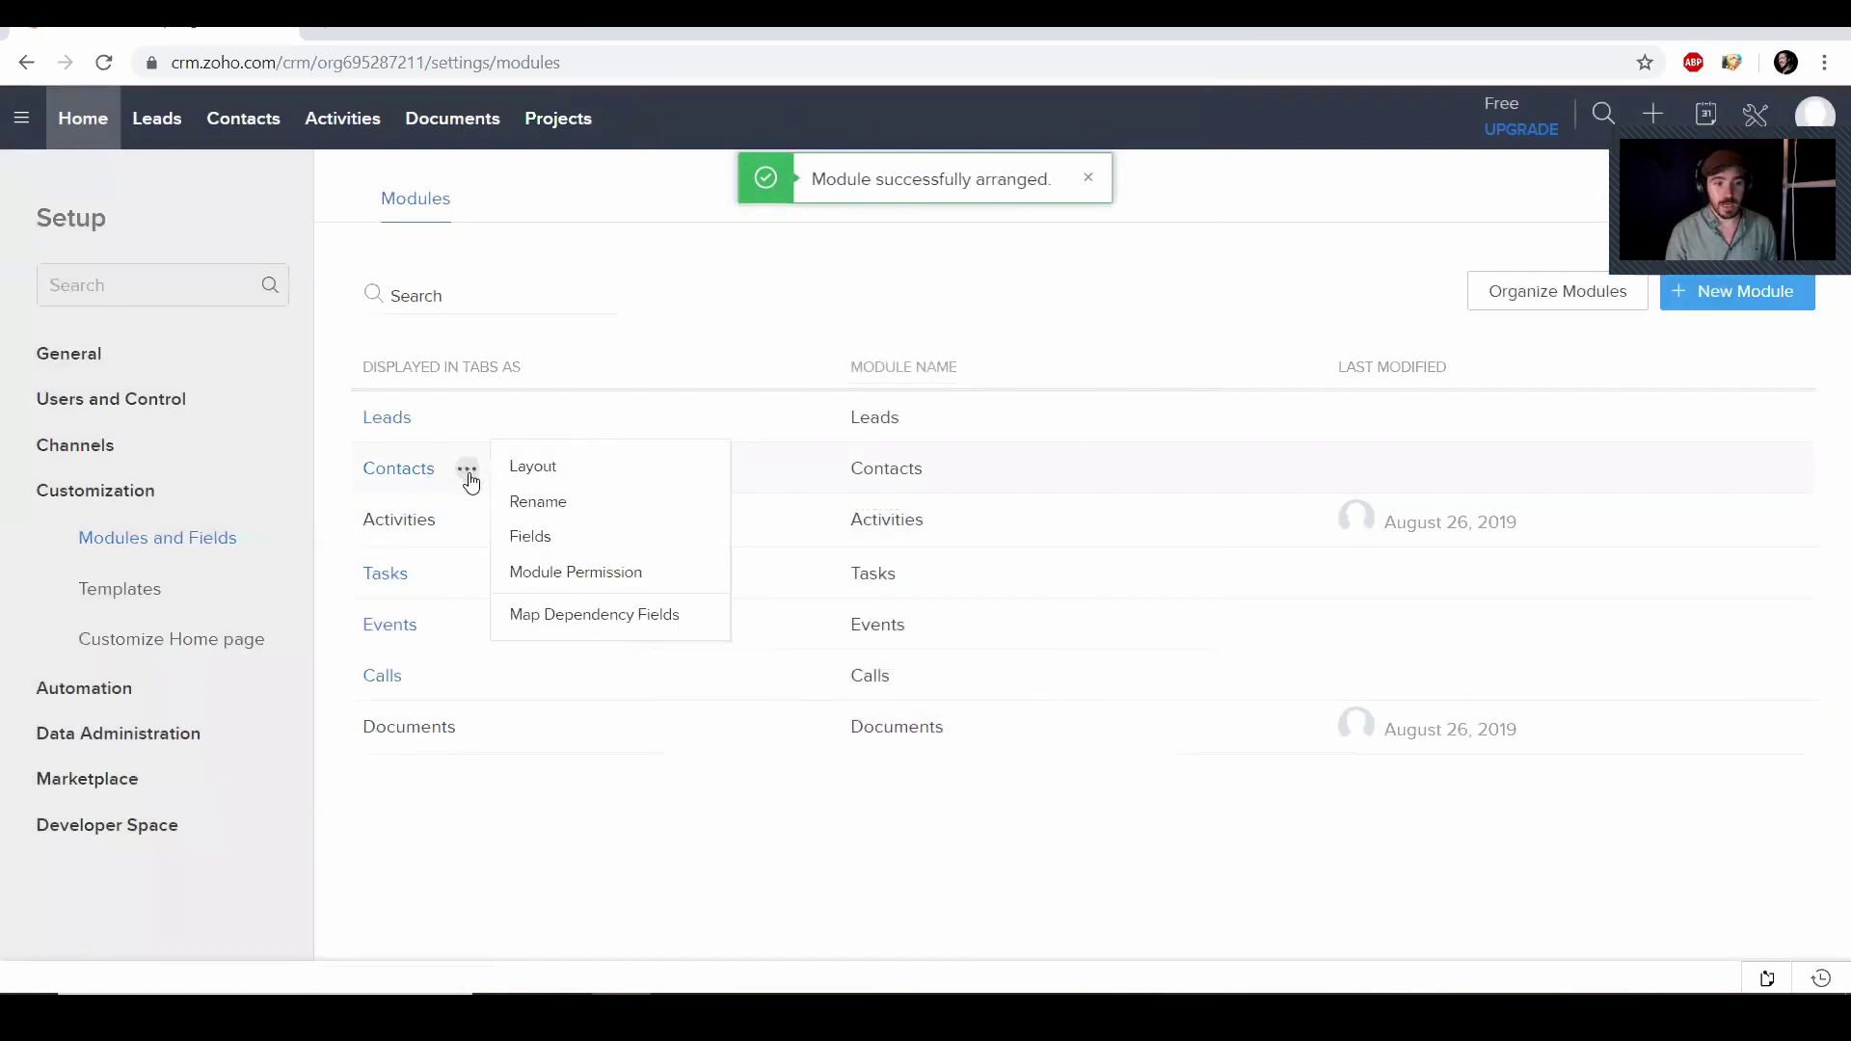
{"action": "left_click", "coordinate": [515, 503]}
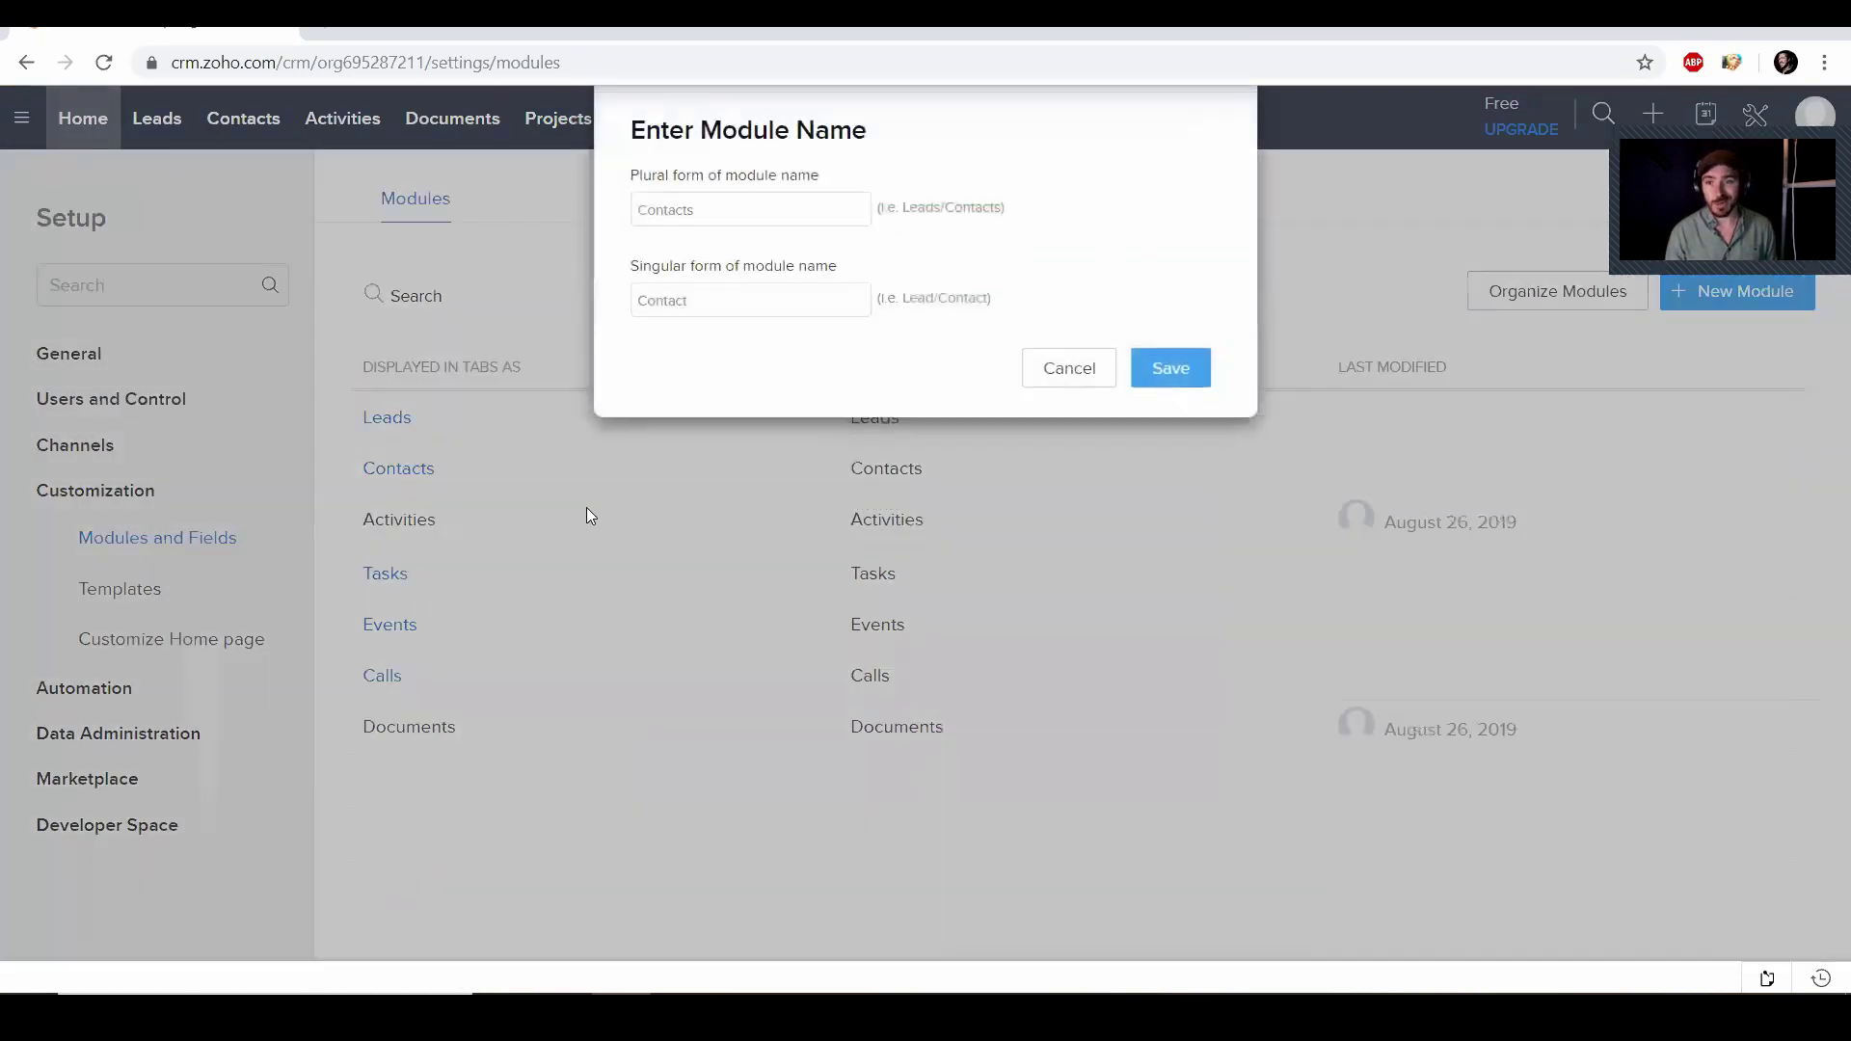
{"action": "type", "text": "Clients"}
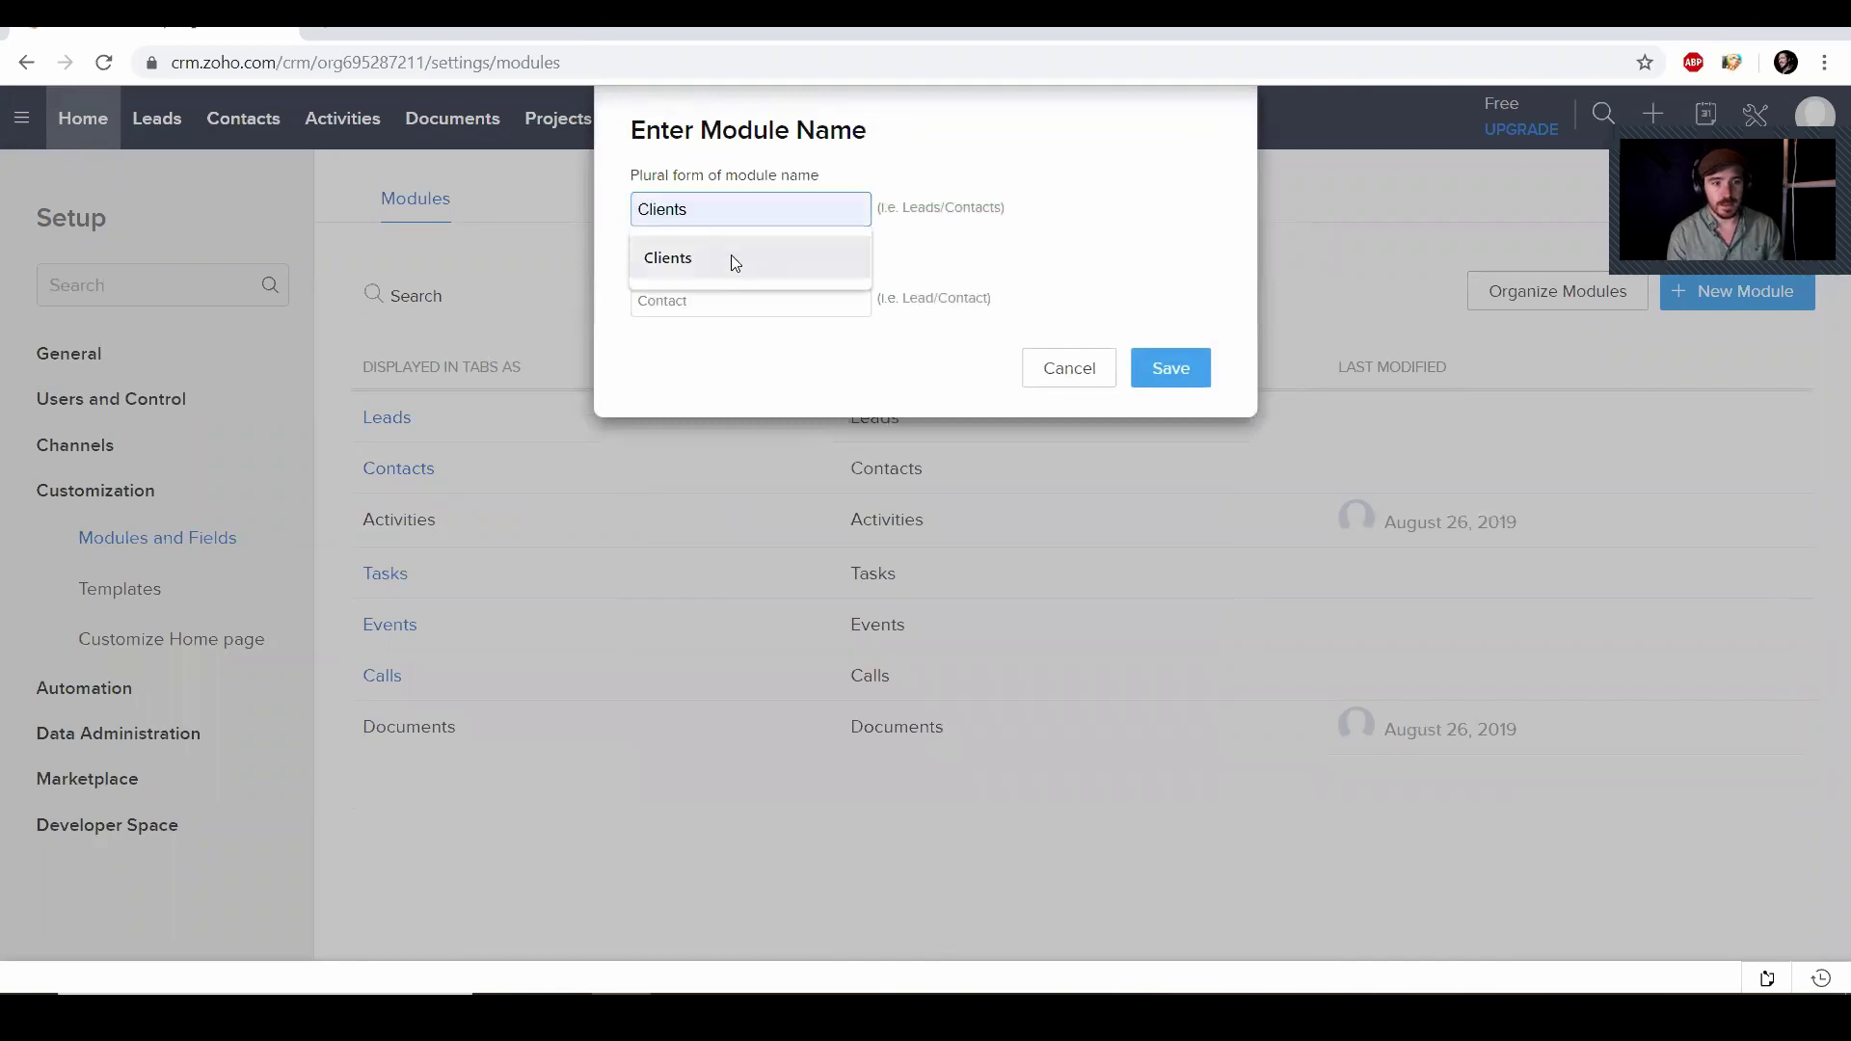
{"action": "left_click", "coordinate": [731, 257]}
{"action": "key", "text": "Tab"}
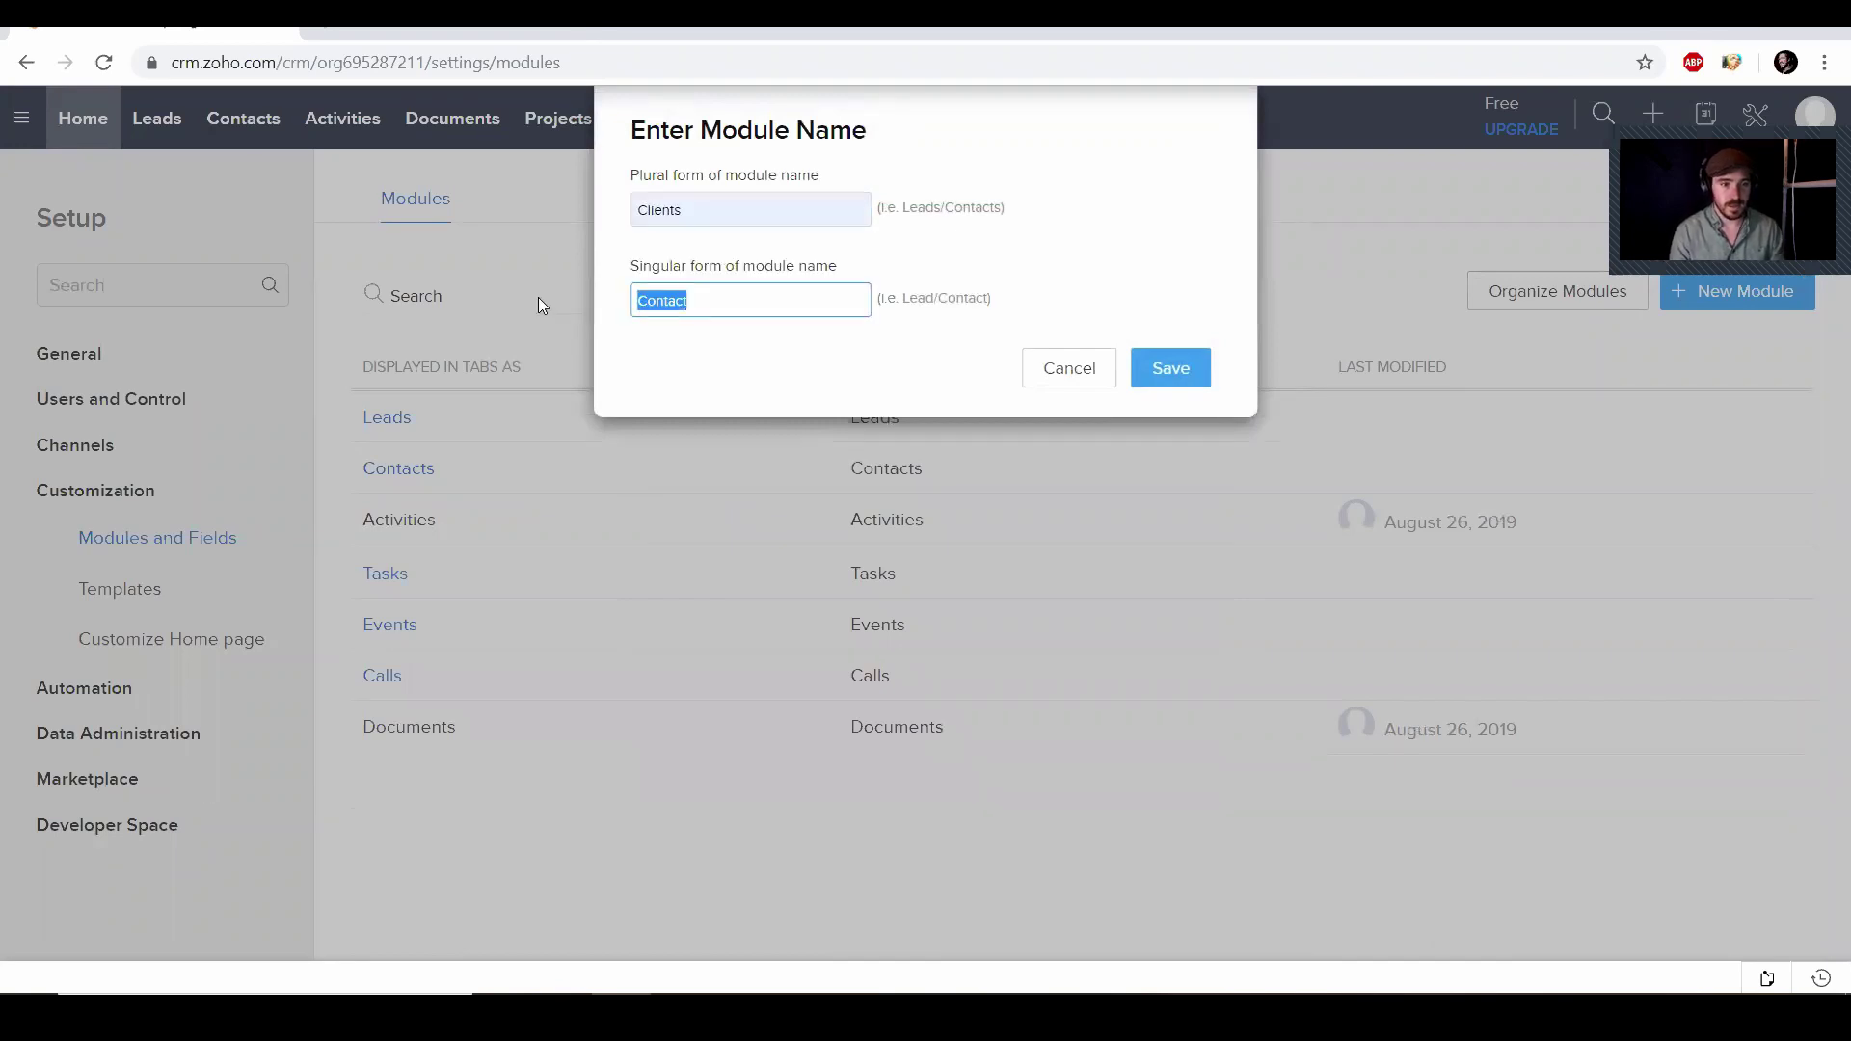
{"action": "type", "text": "Clients"}
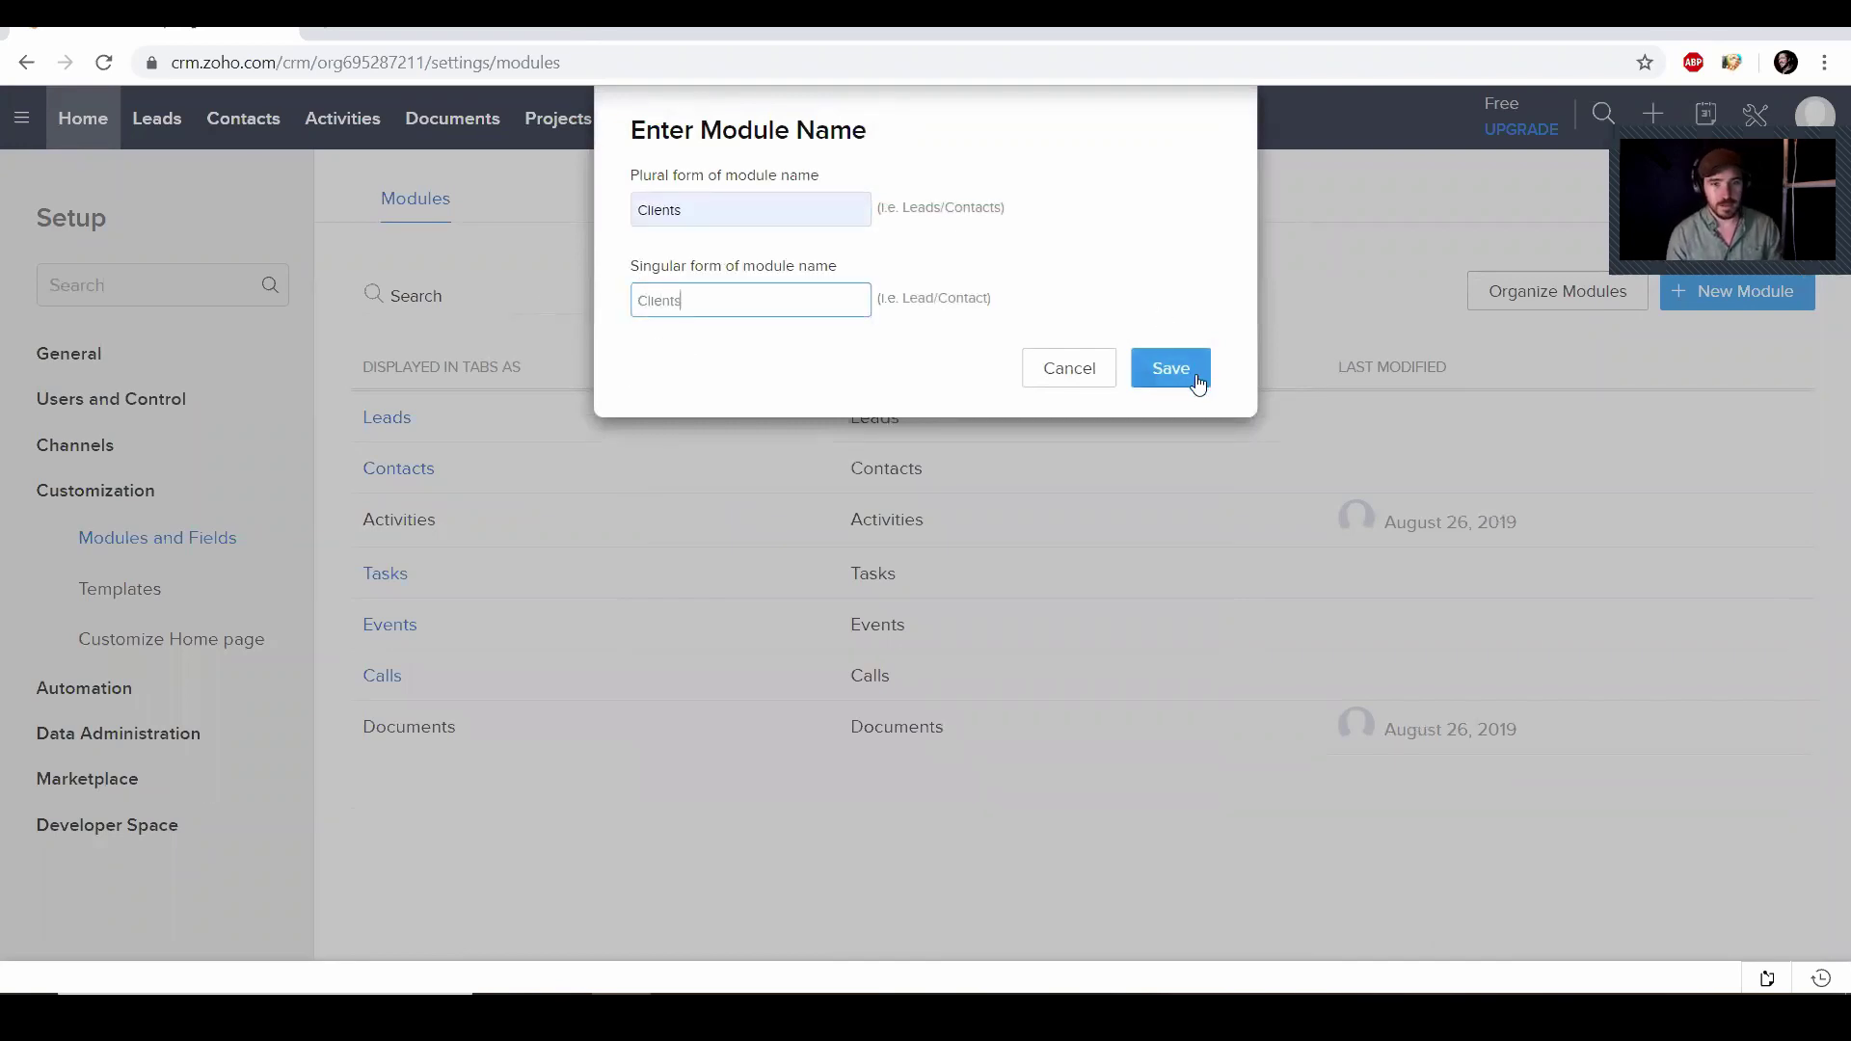
{"action": "left_click", "coordinate": [1193, 380]}
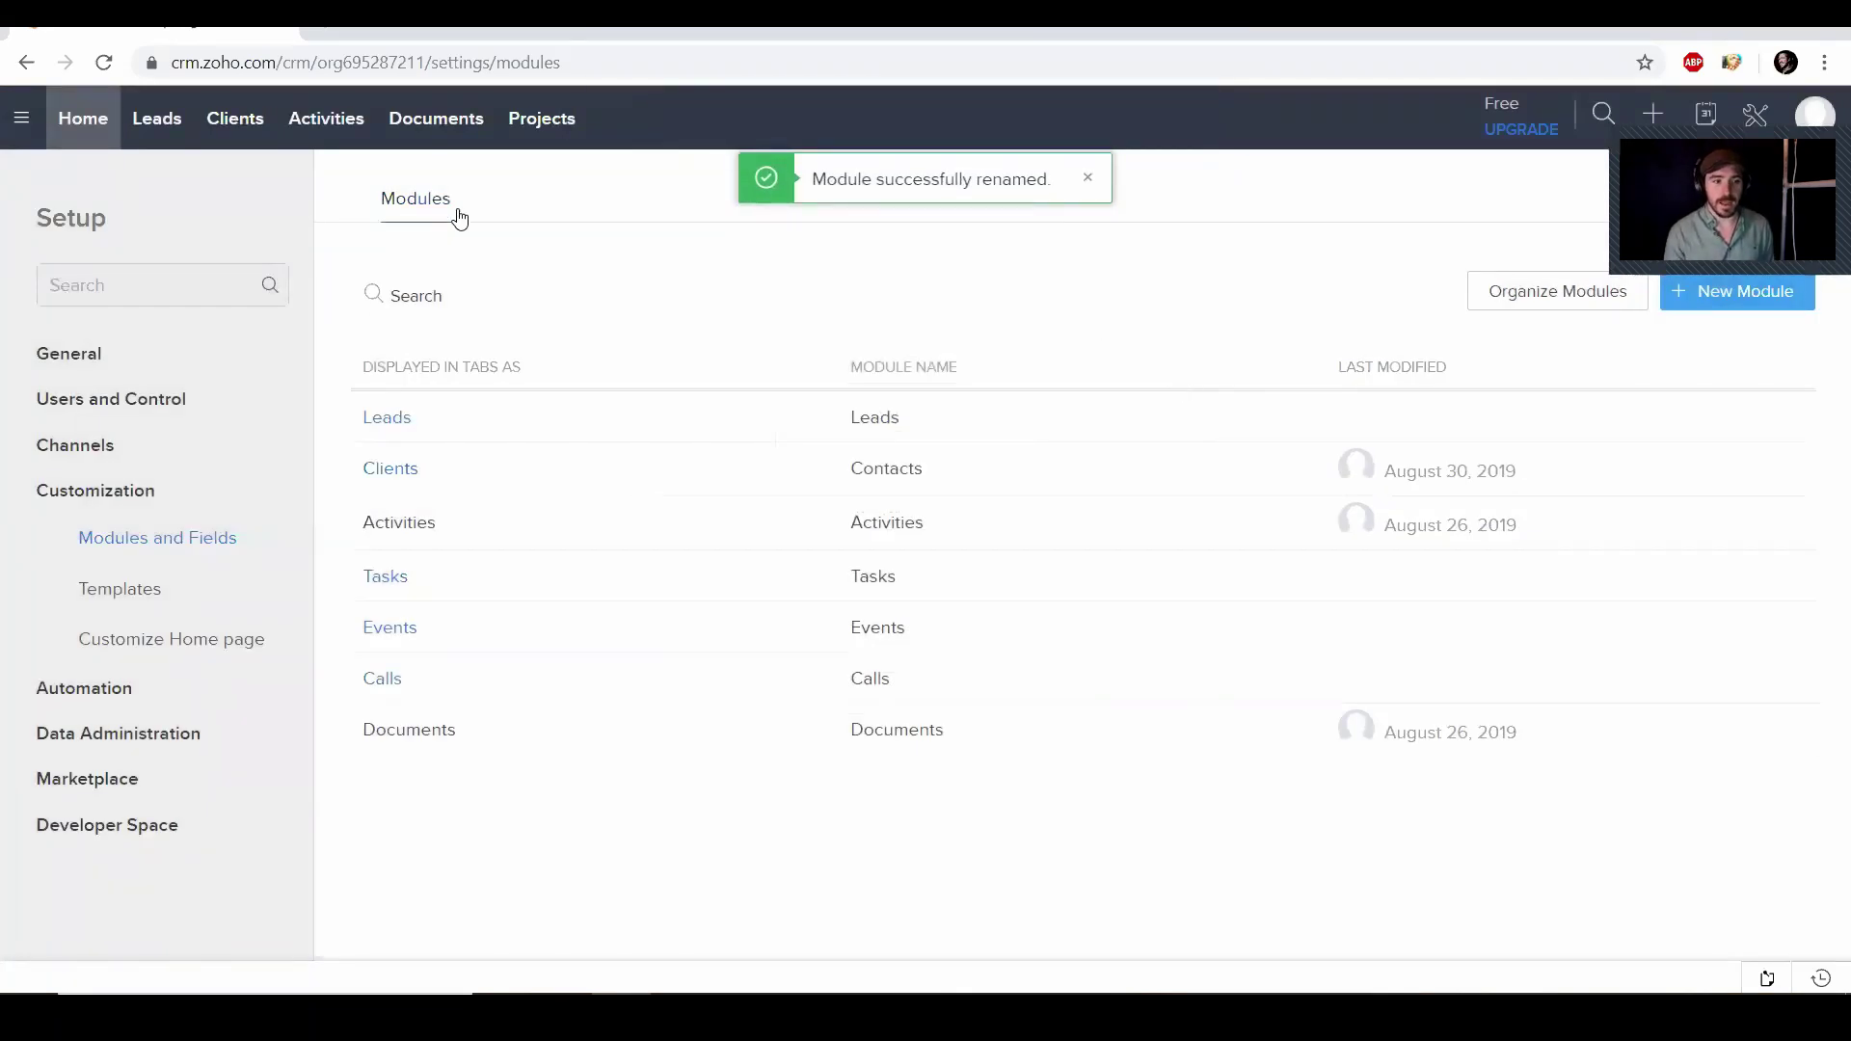
Open the Leads Standard layout and scroll through its Lead Information fields
{"action": "left_click", "coordinate": [389, 418]}
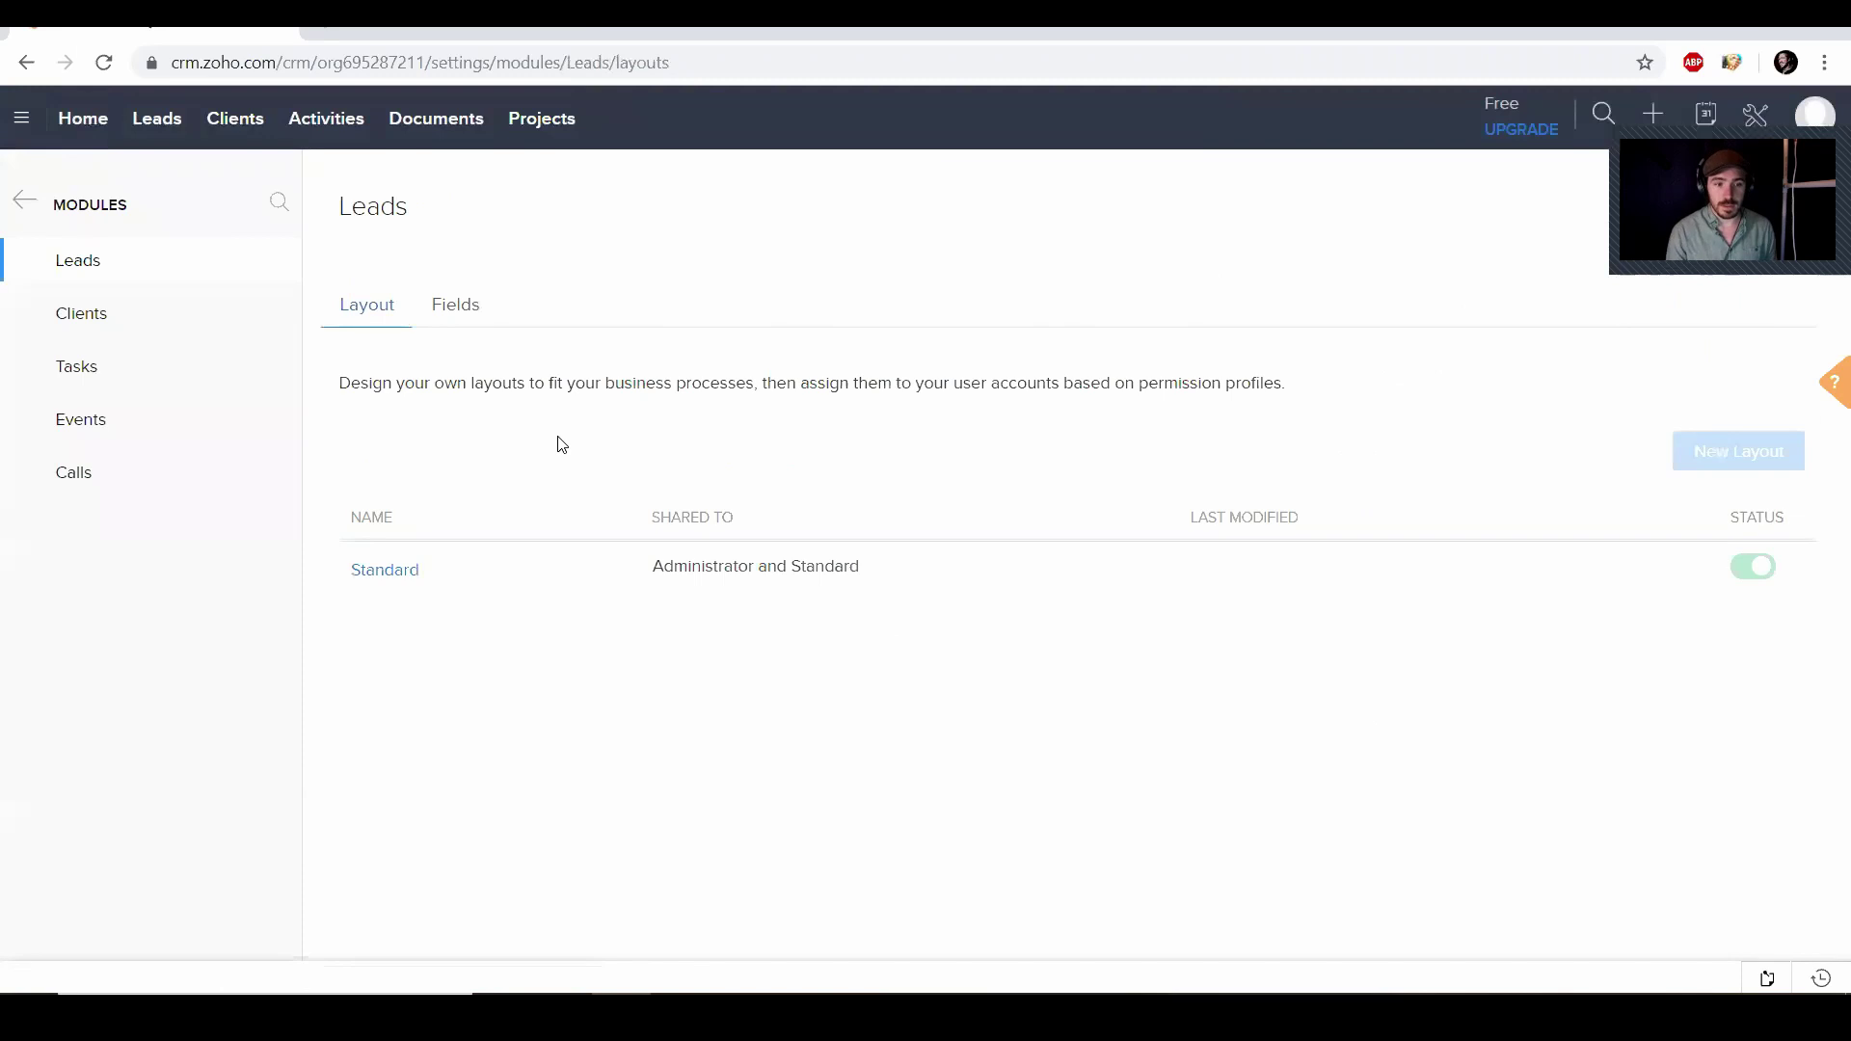
{"action": "left_click", "coordinate": [383, 572]}
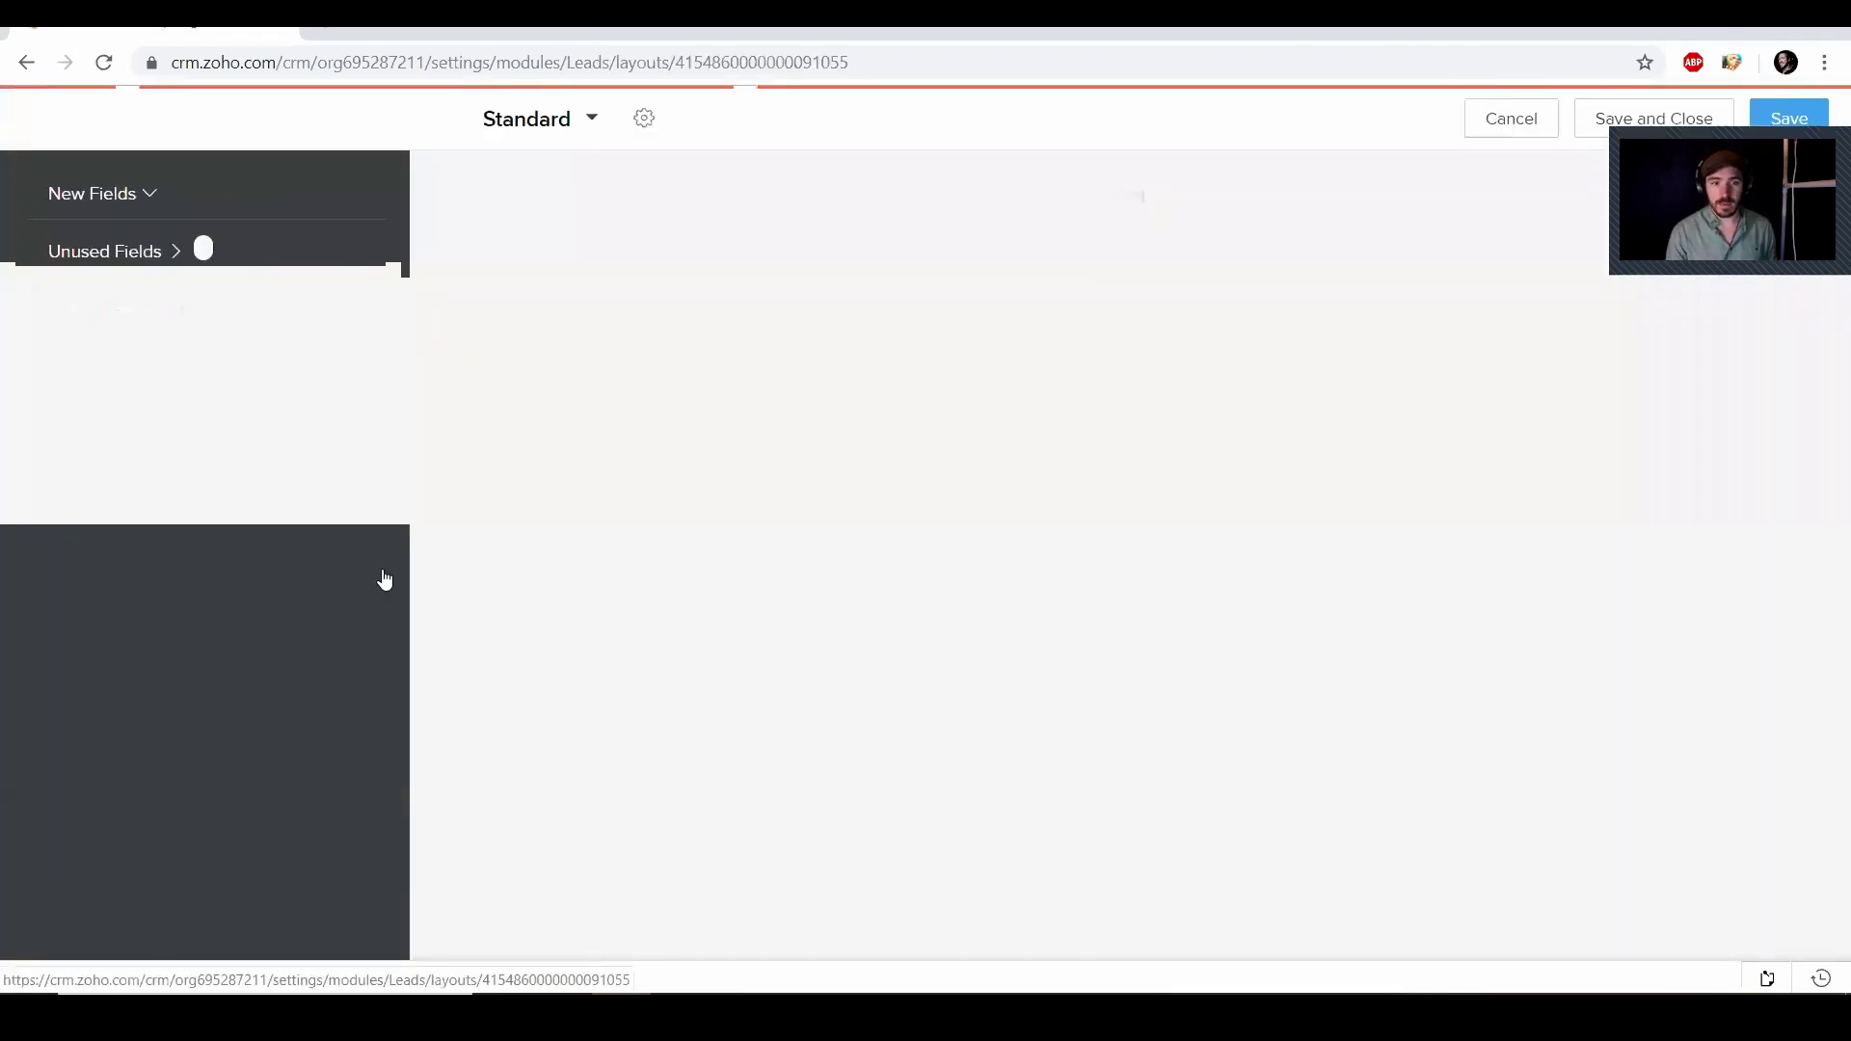
{"action": "scroll", "coordinate": [975, 454], "scroll_direction": "down", "scroll_amount": 3}
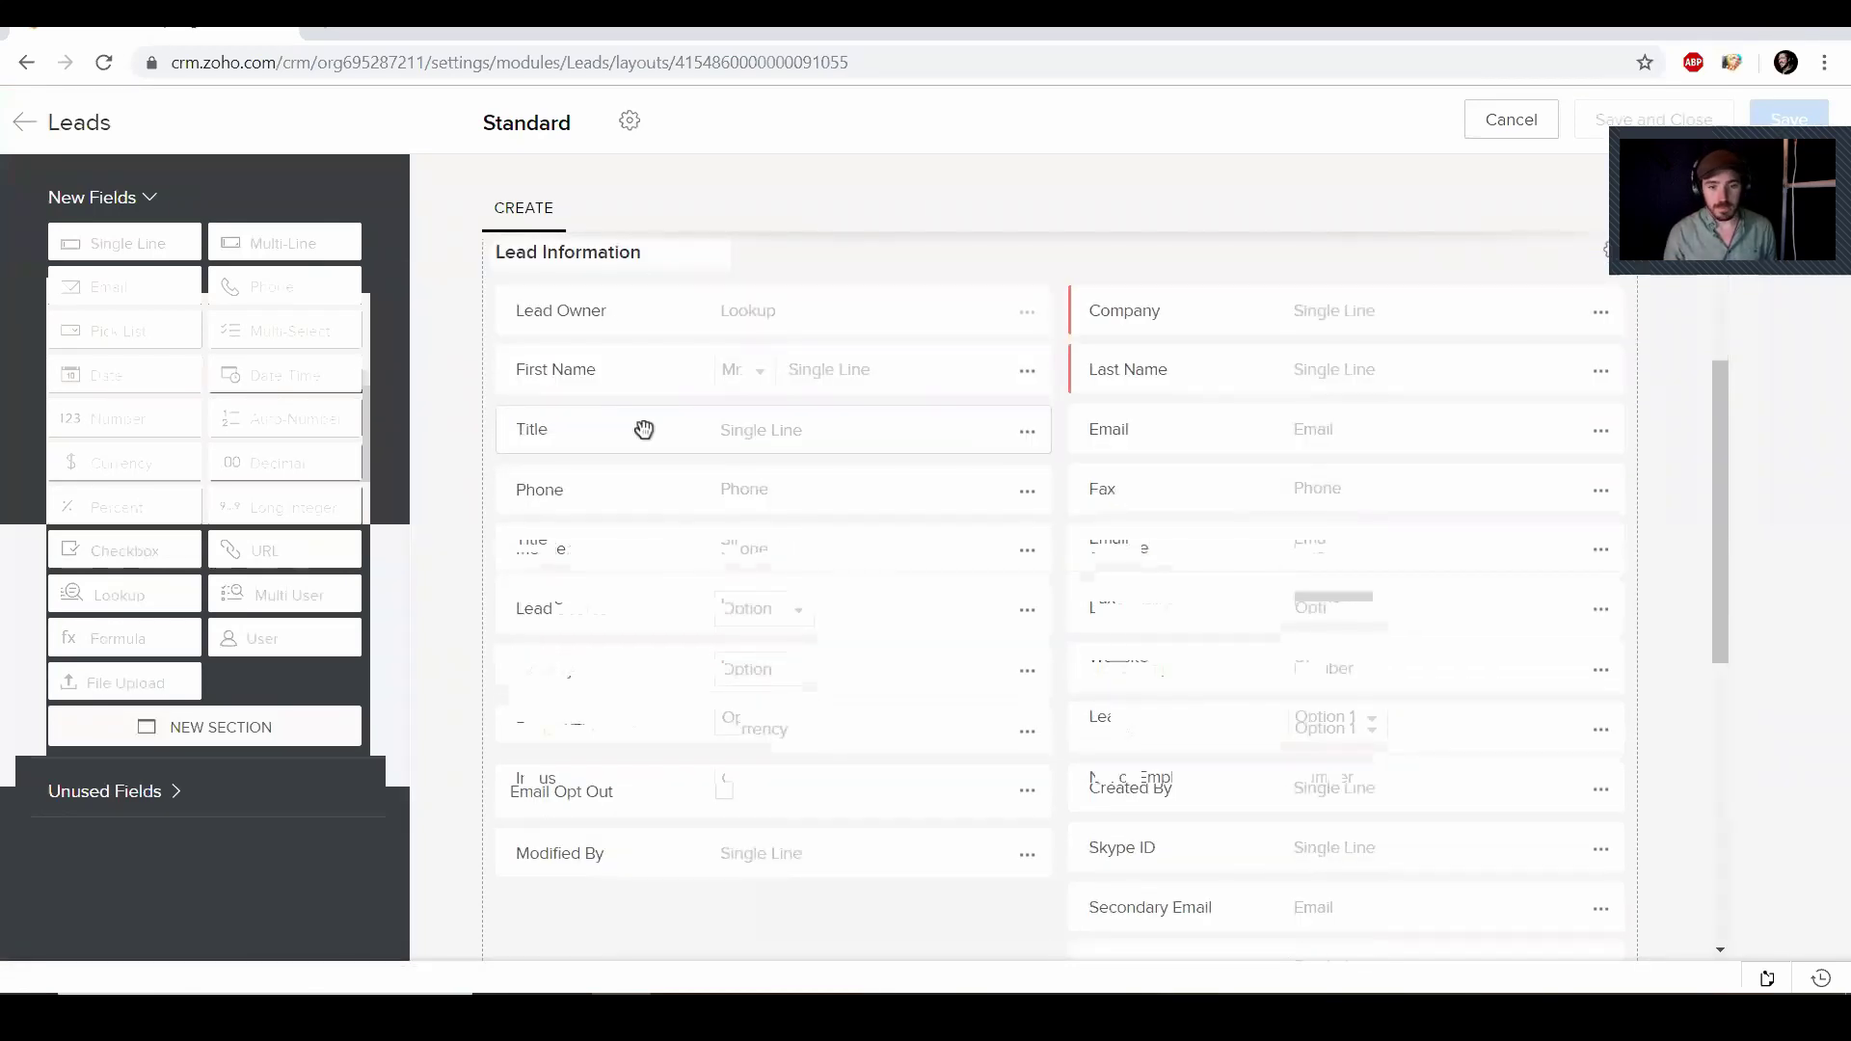
{"action": "scroll", "coordinate": [743, 520], "scroll_direction": "down", "scroll_amount": 3}
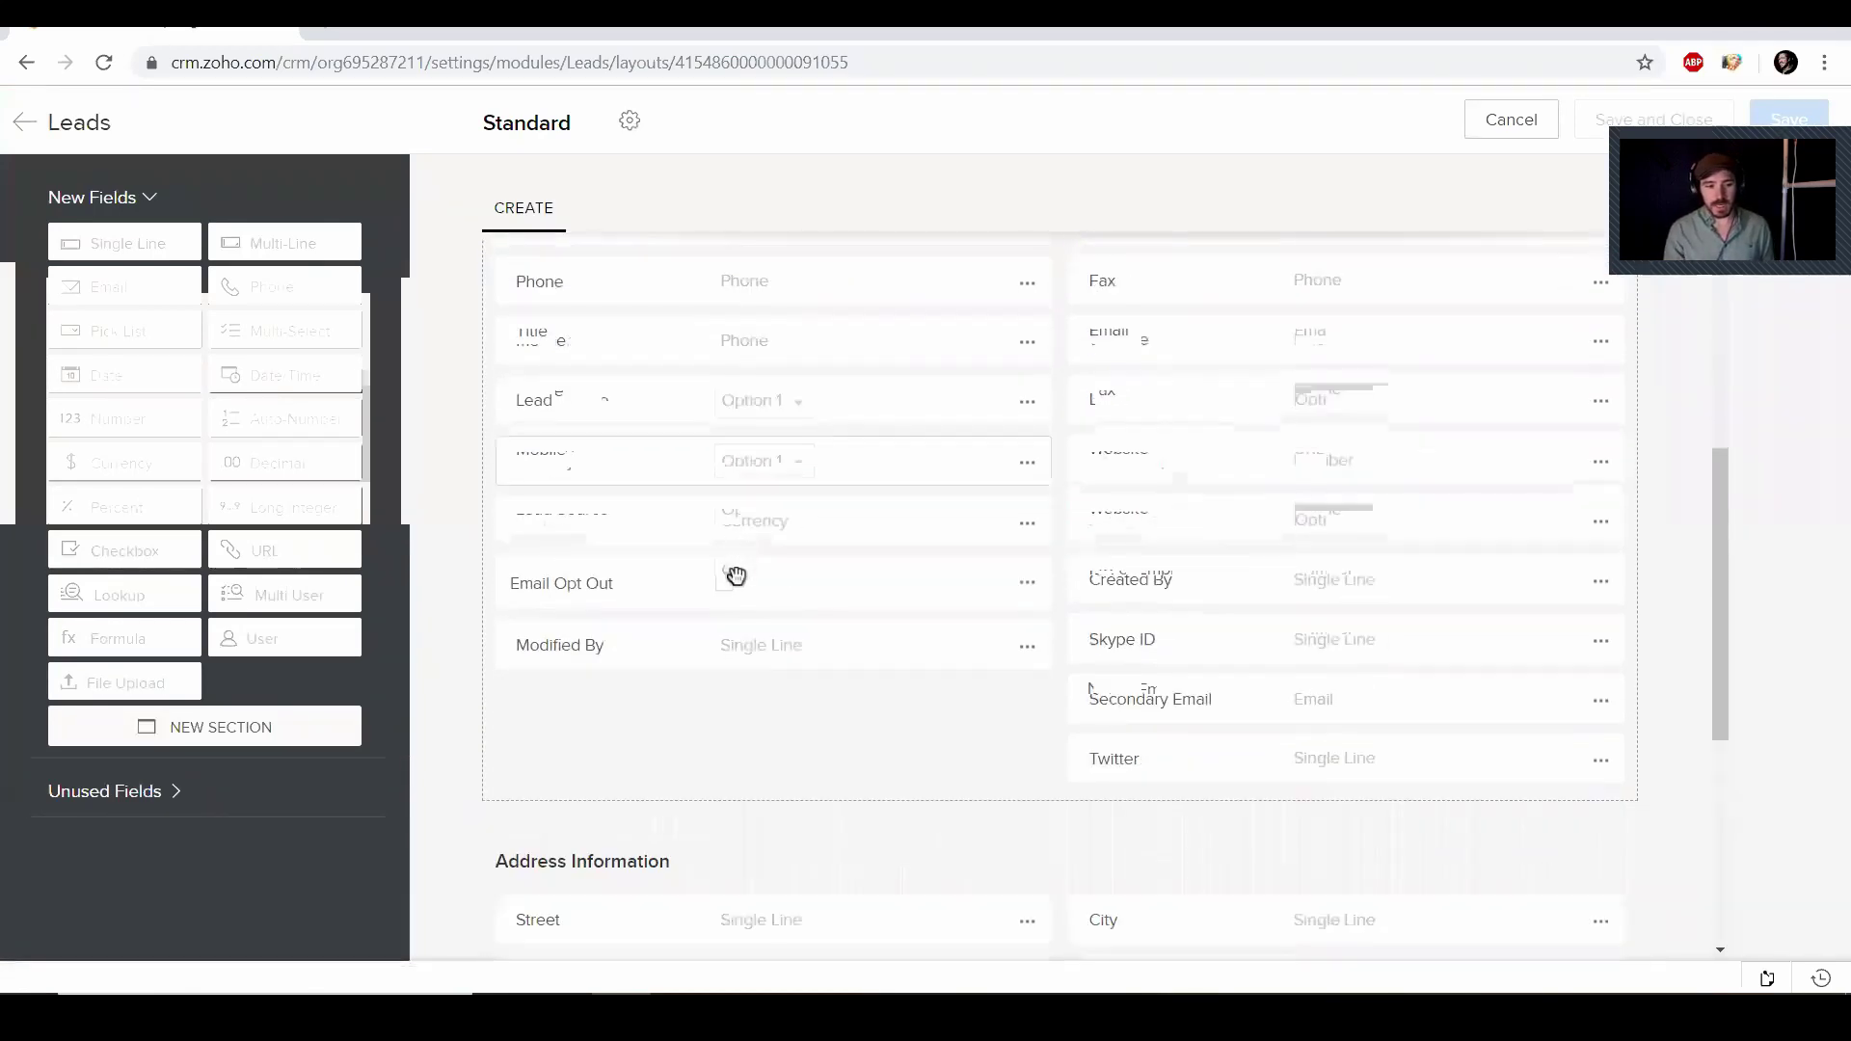
{"action": "scroll", "coordinate": [709, 687], "scroll_direction": "up", "scroll_amount": 1}
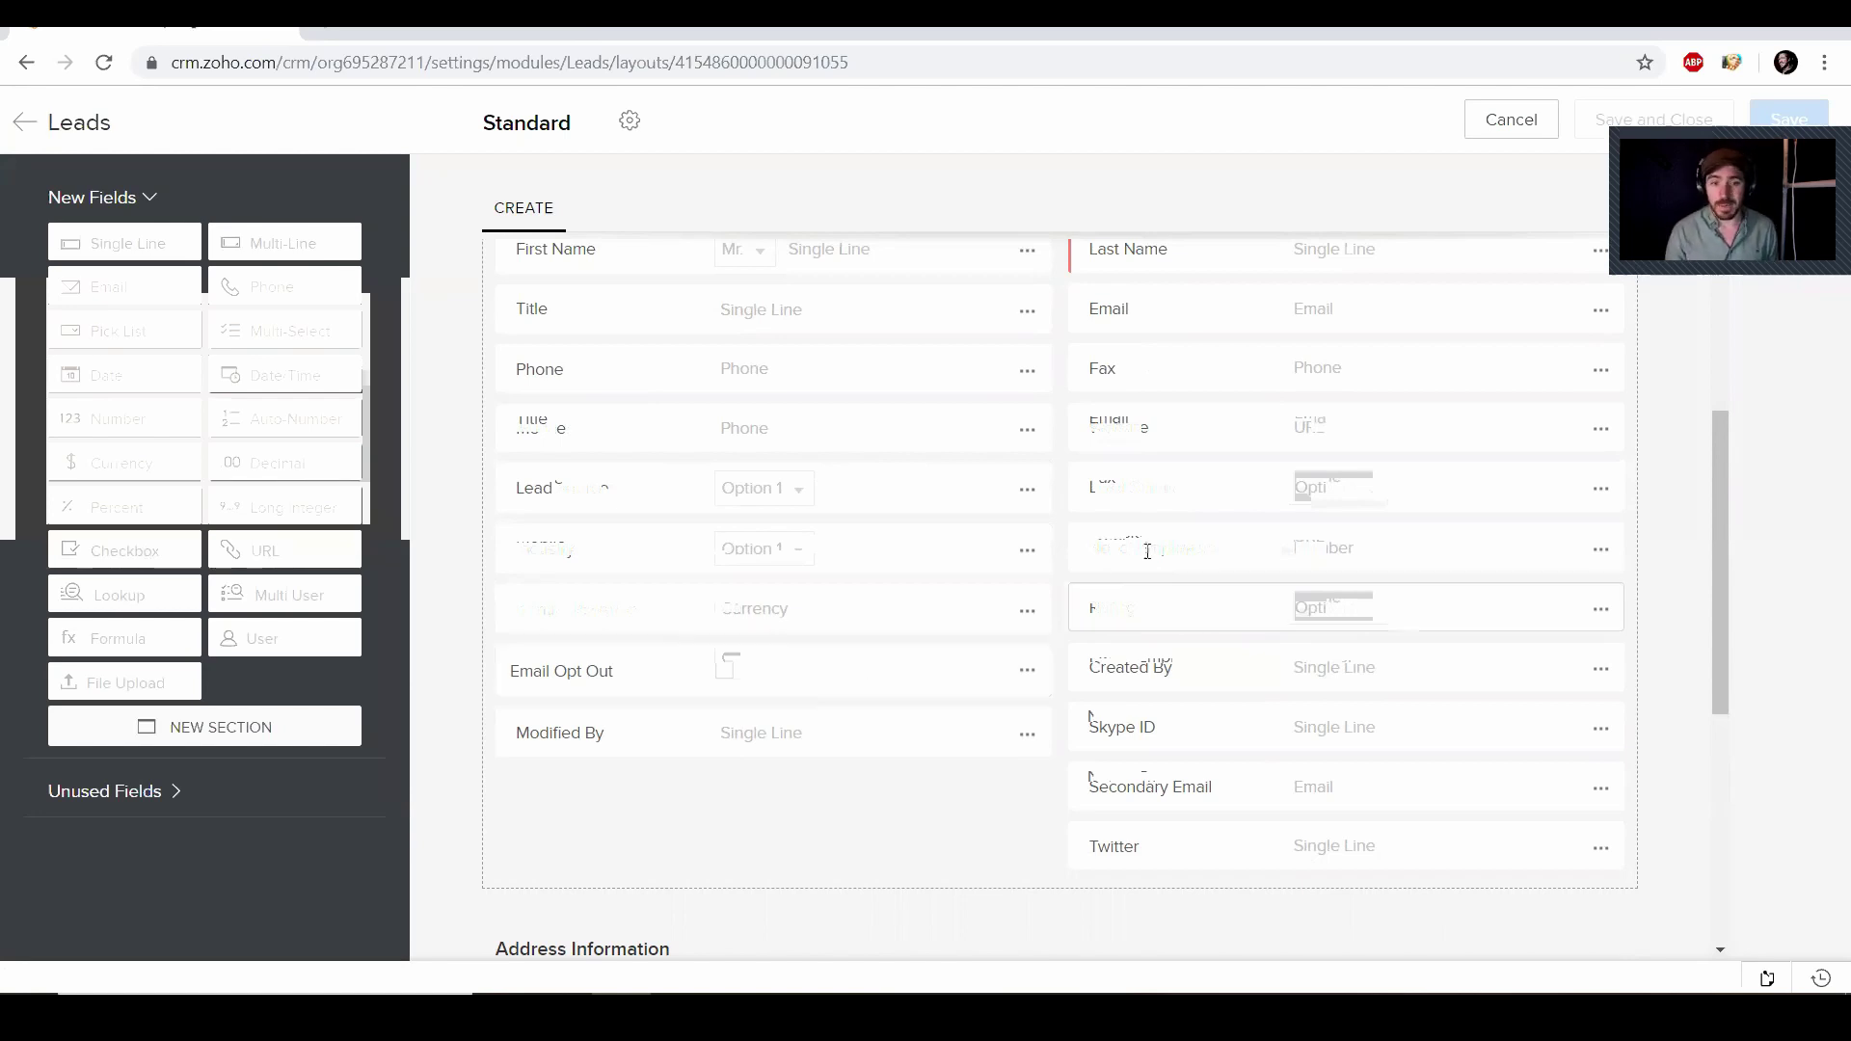
Remove the No. of Employees and Fax fields from the Leads layout
{"action": "left_click", "coordinate": [1597, 549]}
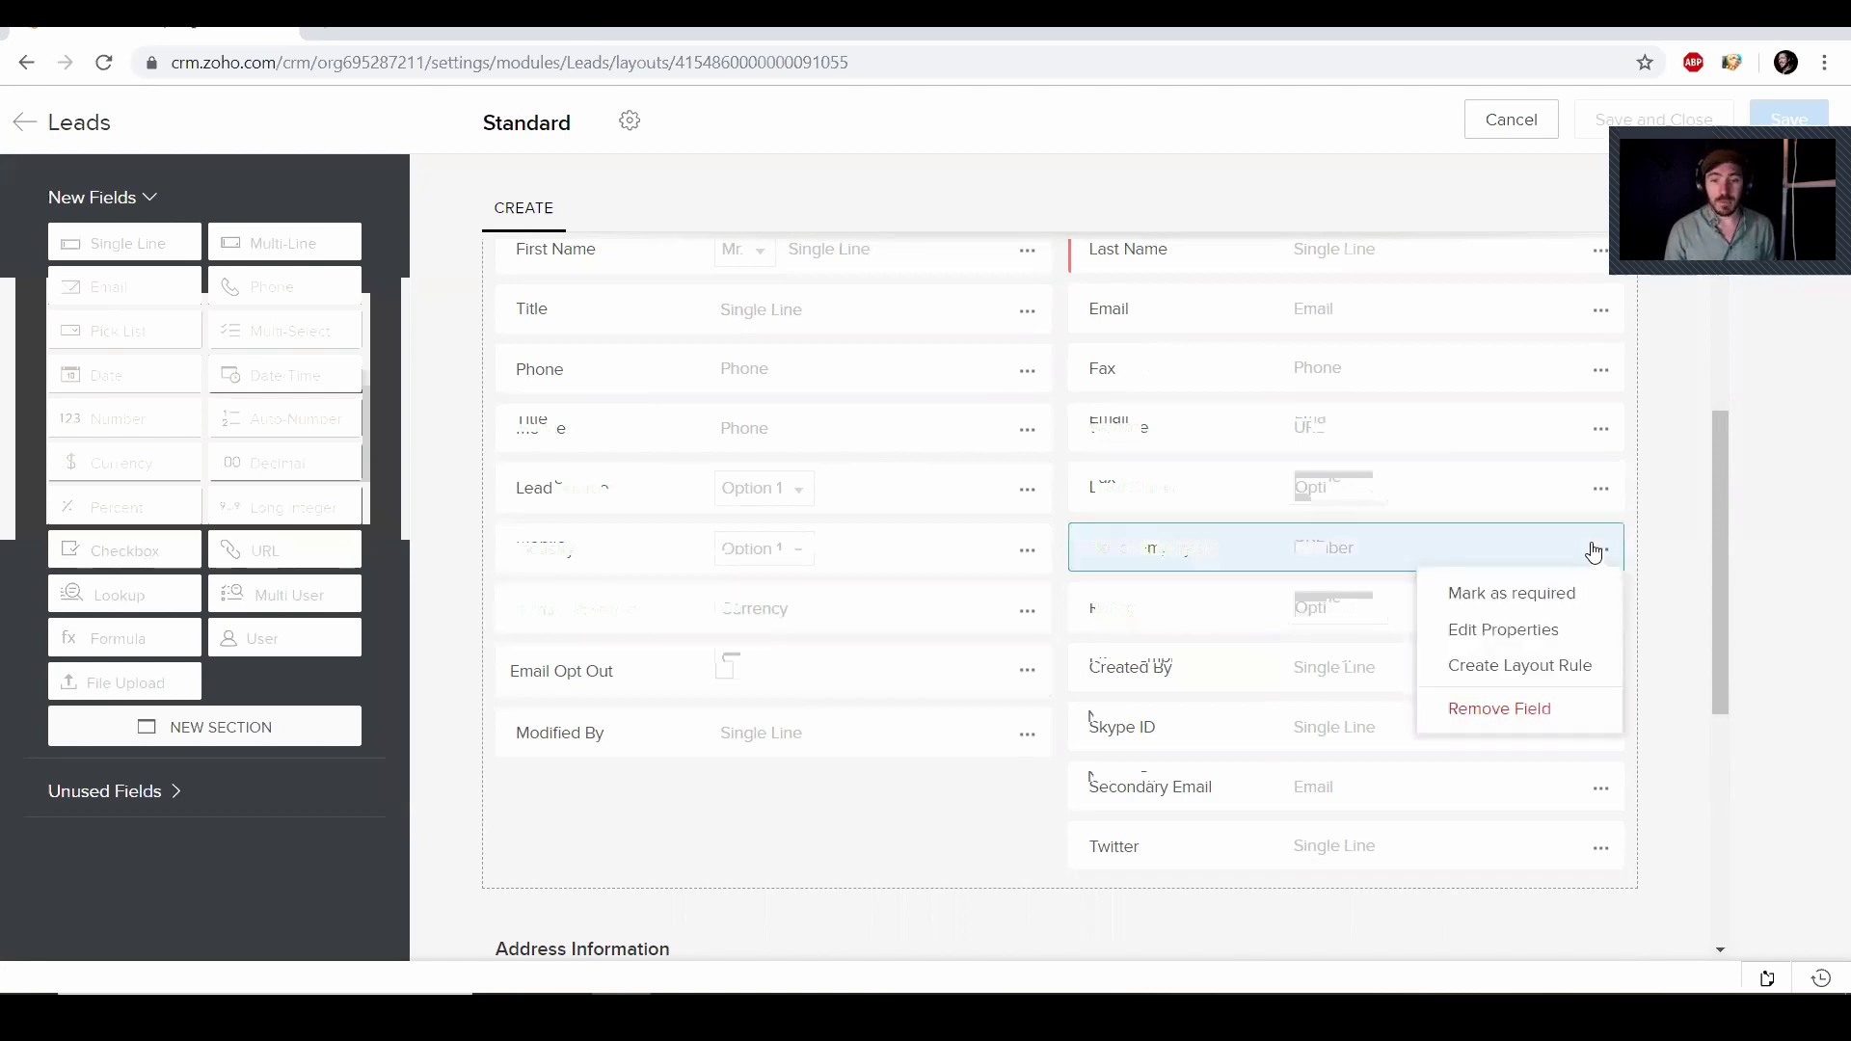
{"action": "left_click", "coordinate": [1513, 707]}
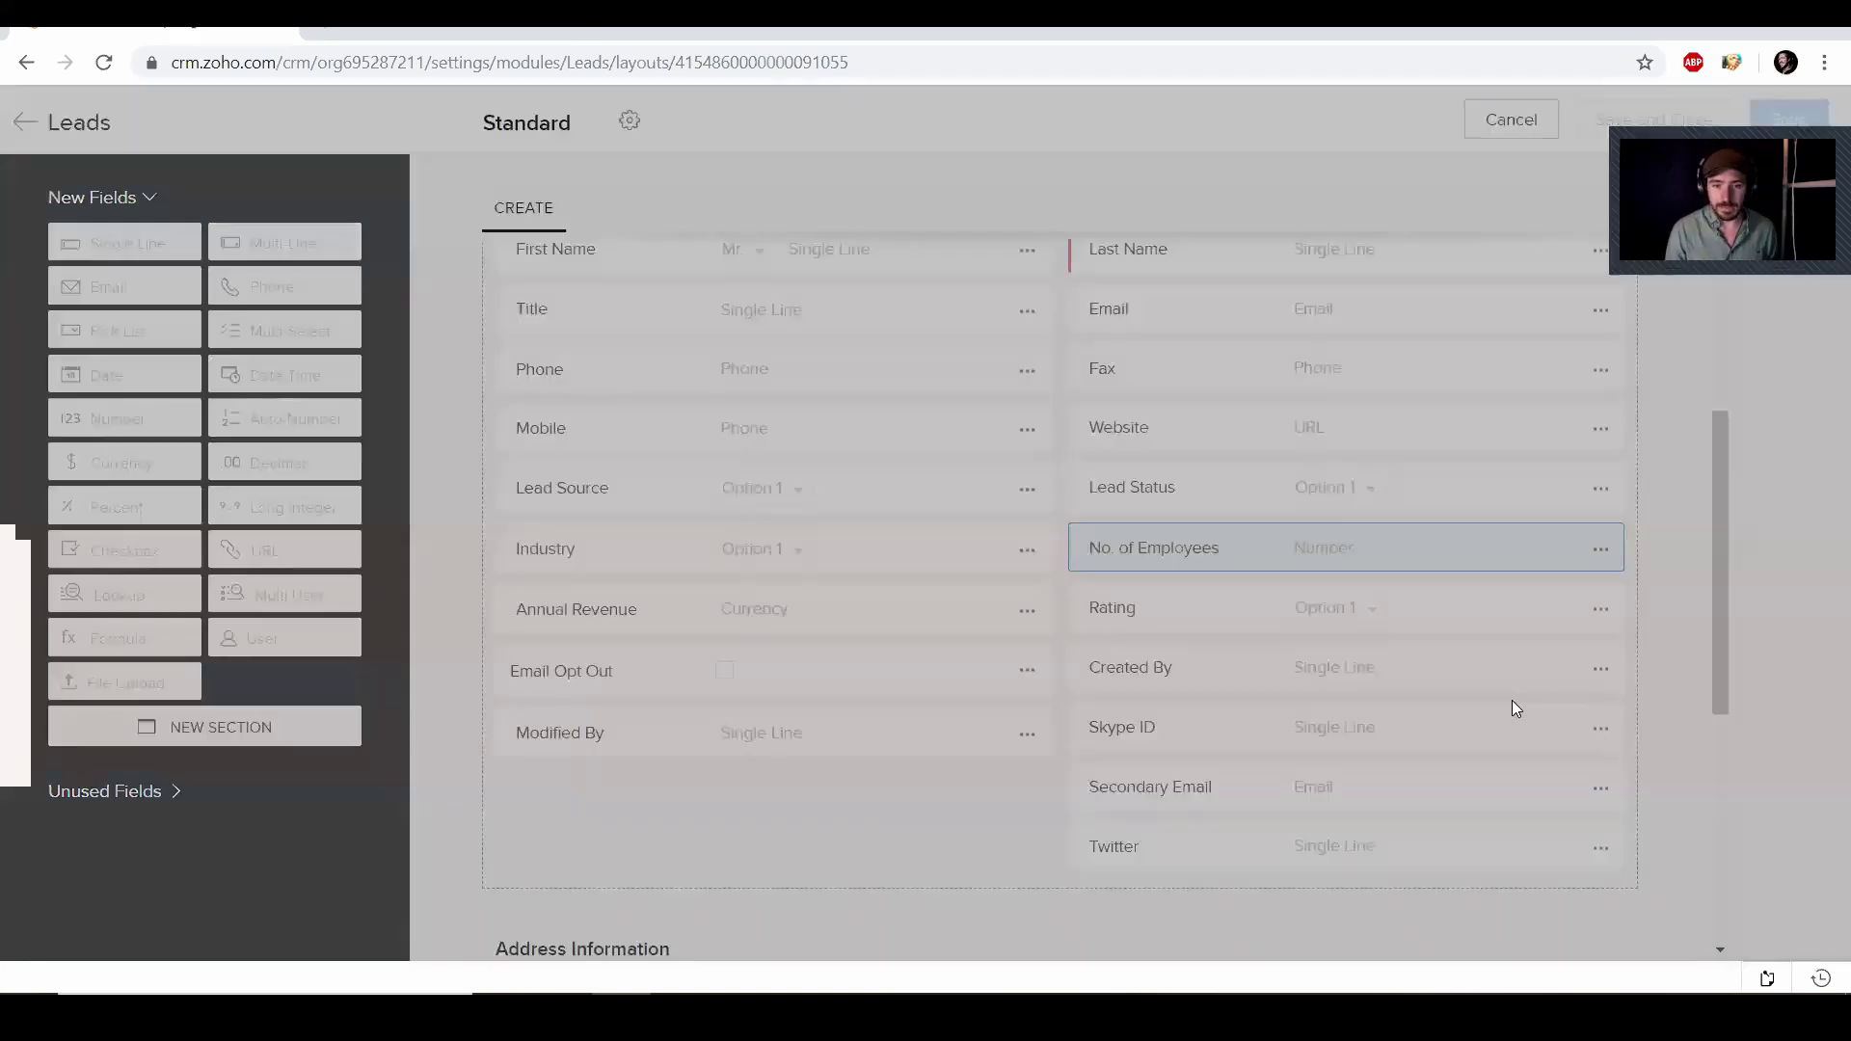
{"action": "left_click", "coordinate": [1018, 657]}
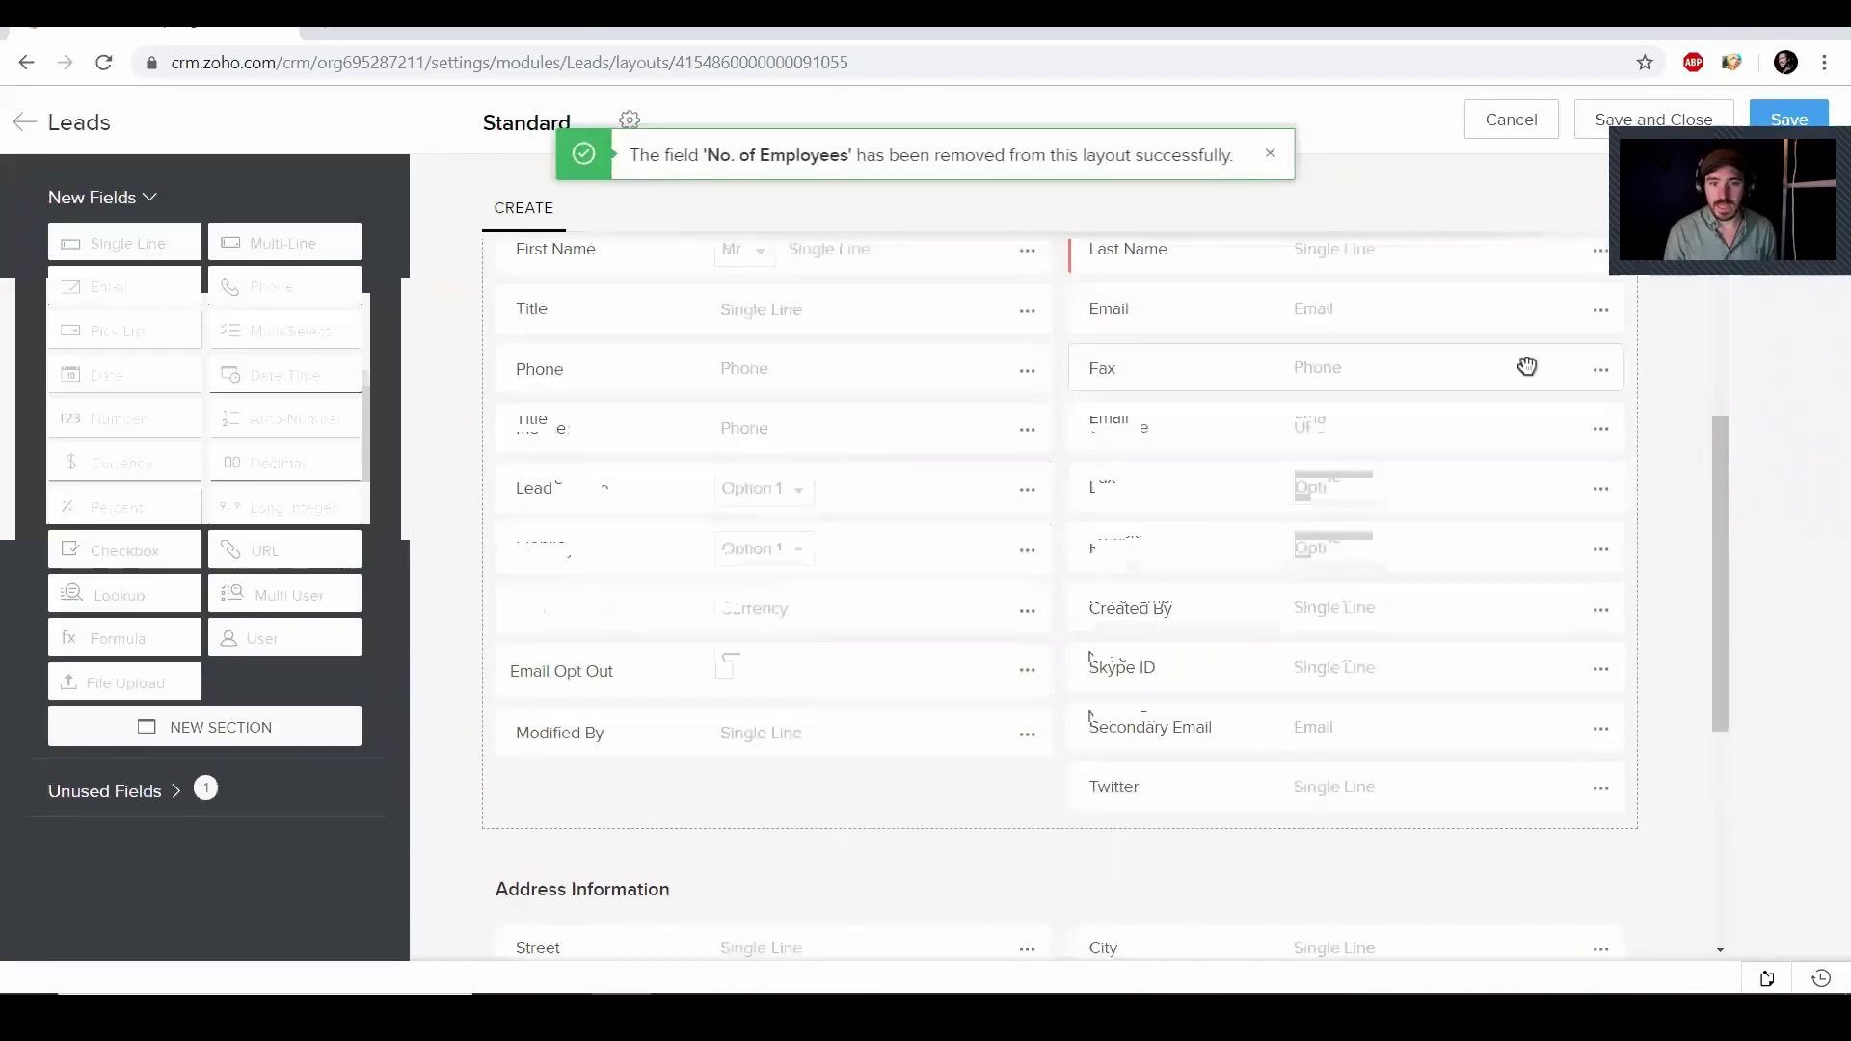
{"action": "left_click", "coordinate": [1601, 371]}
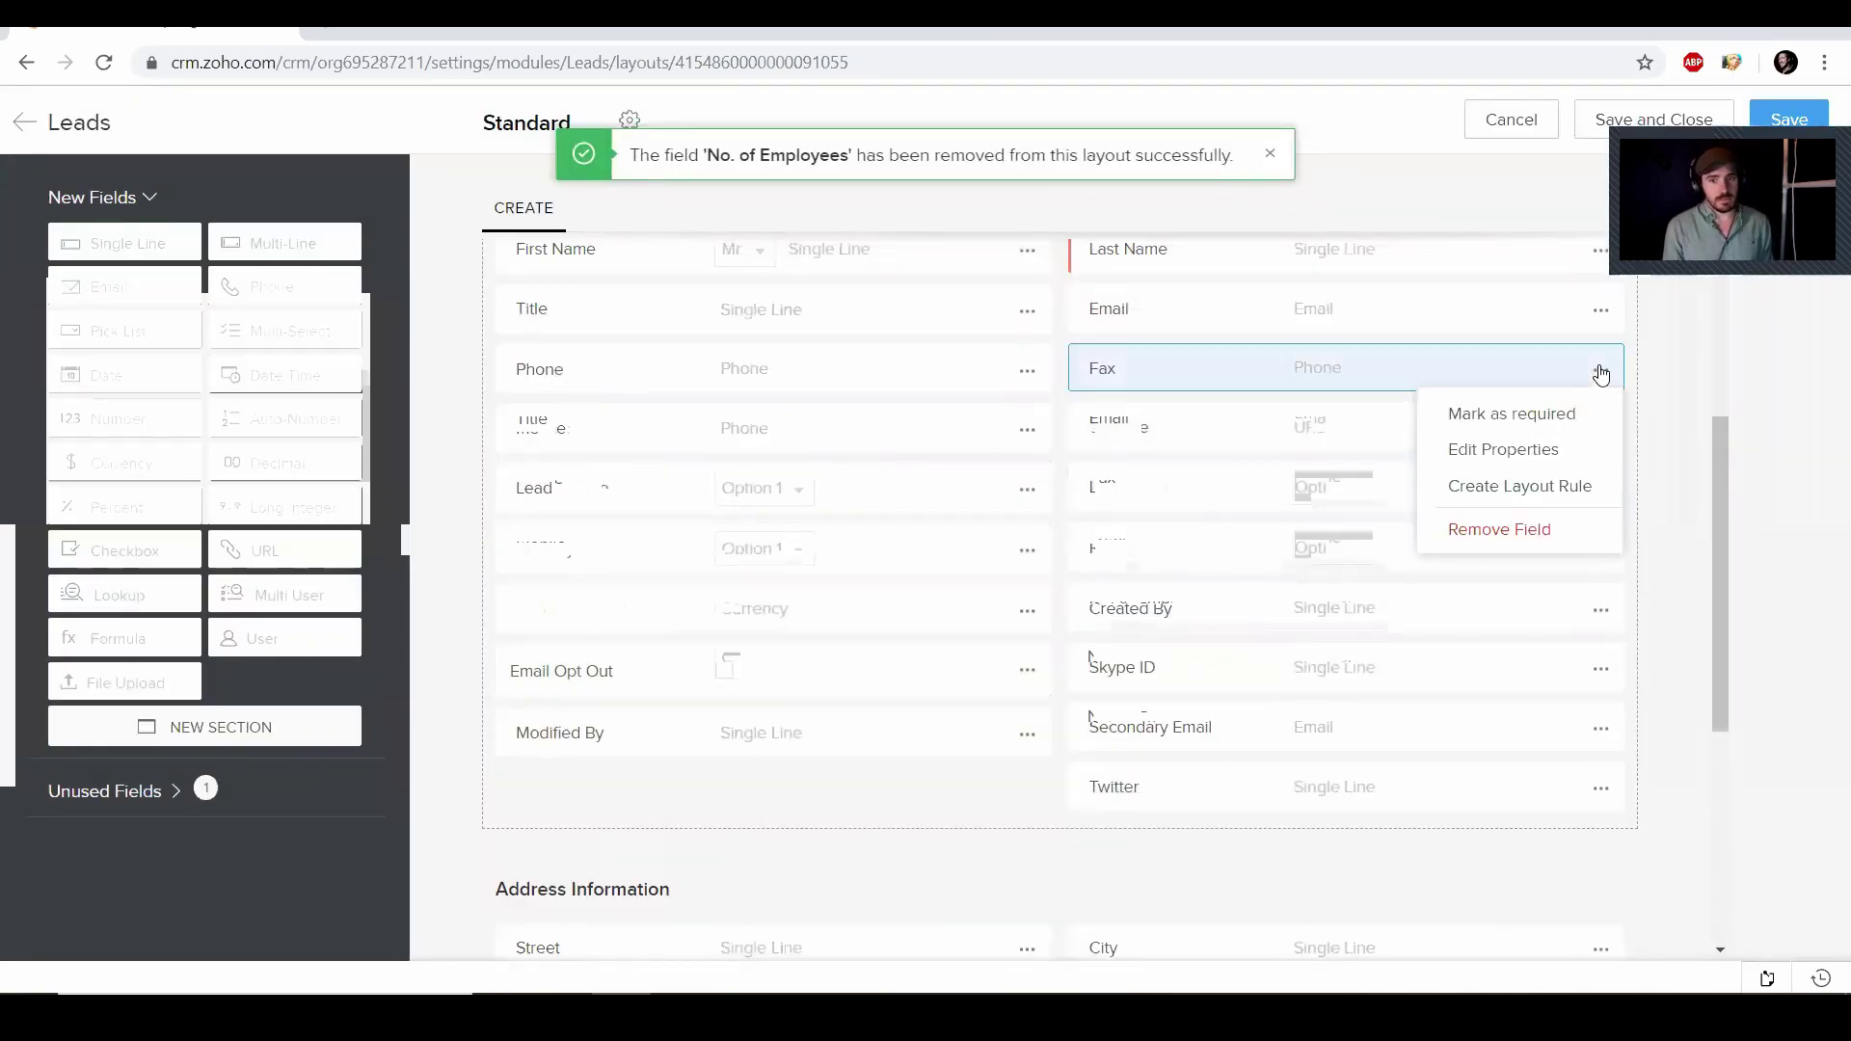
{"action": "left_click", "coordinate": [1520, 530]}
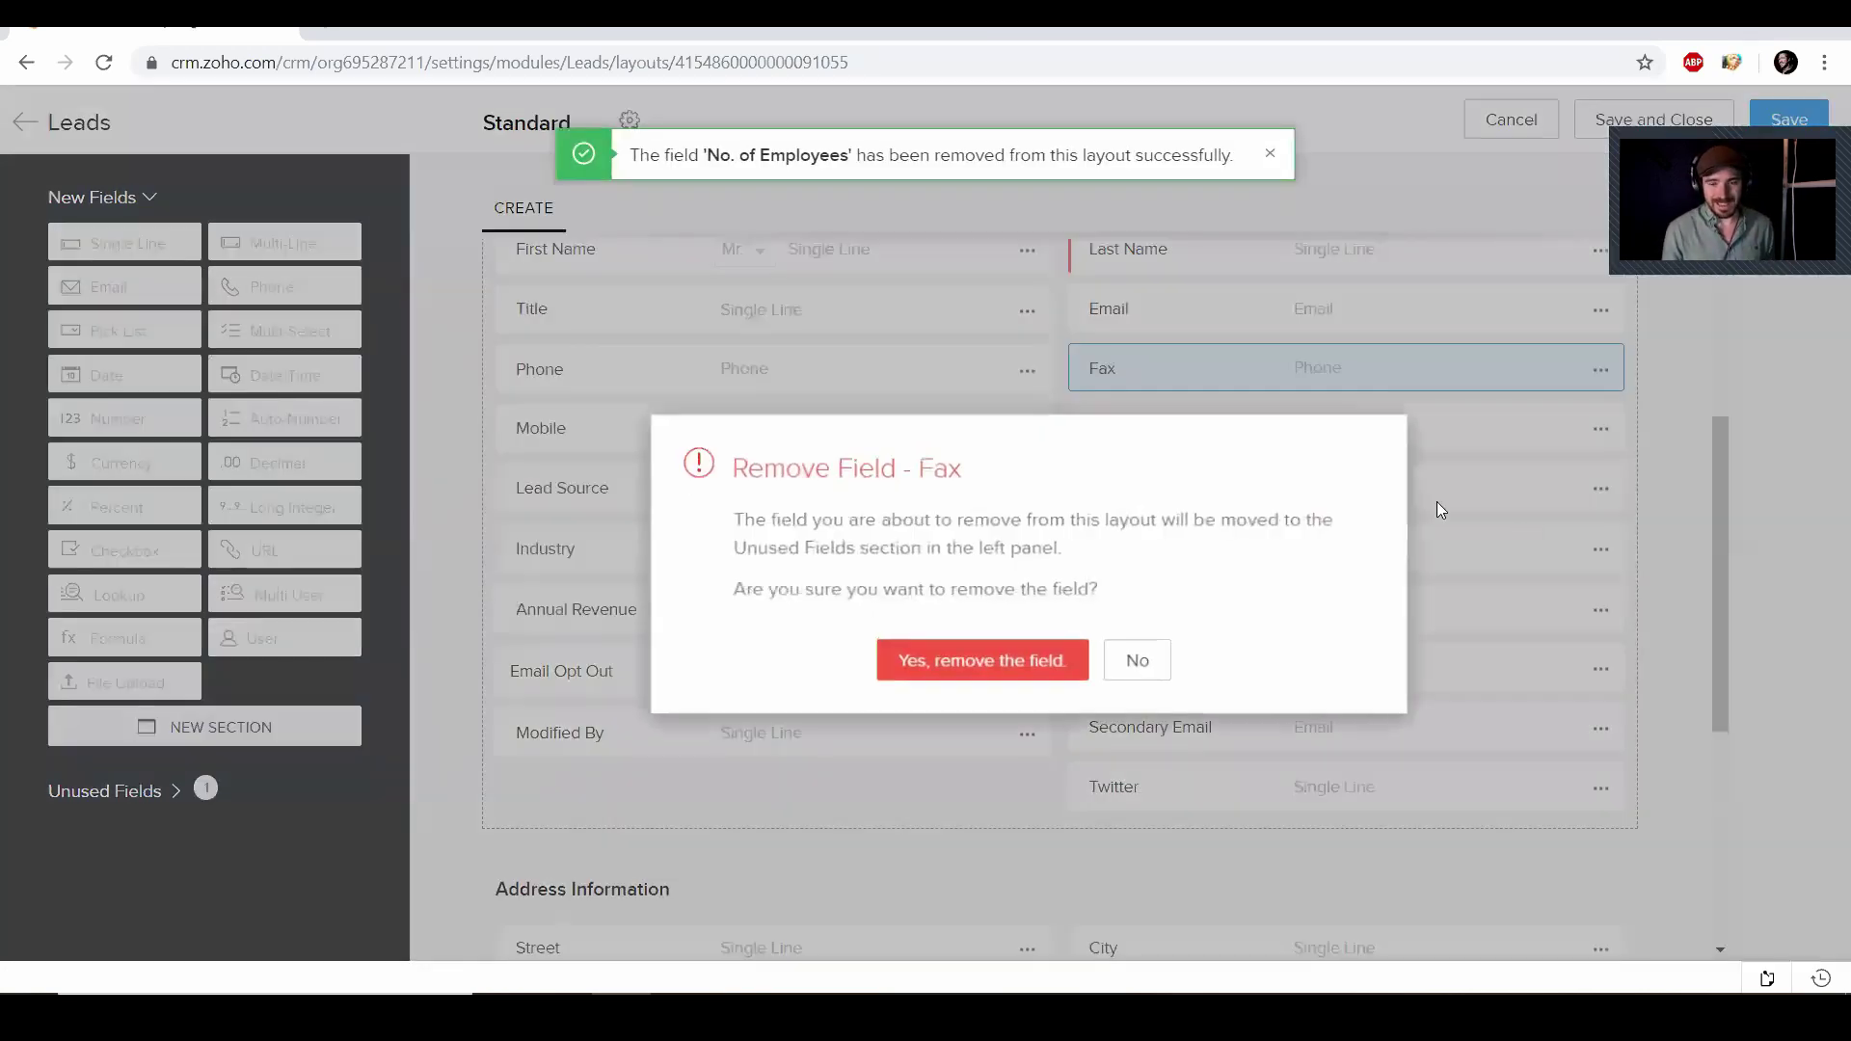
{"action": "left_click", "coordinate": [1023, 640]}
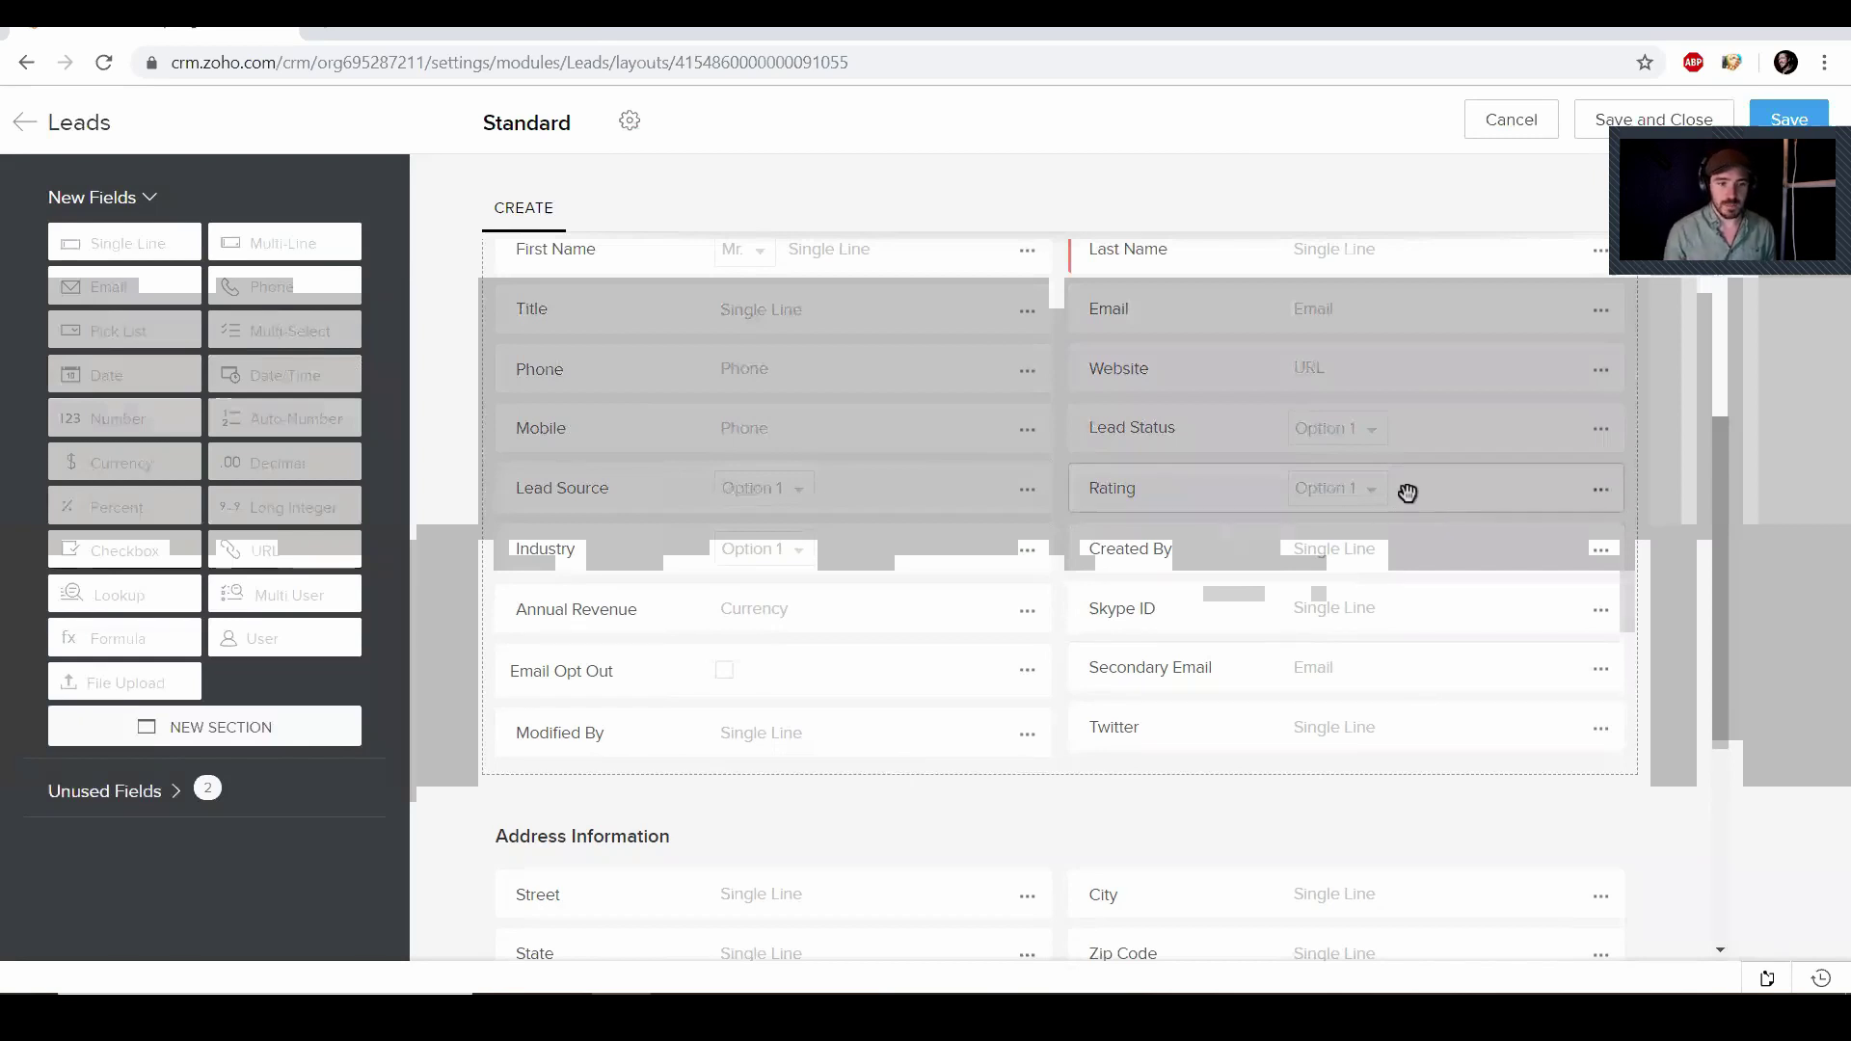
Remove the Annual Revenue and Secondary Email fields from the Leads layout
{"action": "left_click", "coordinate": [1028, 613]}
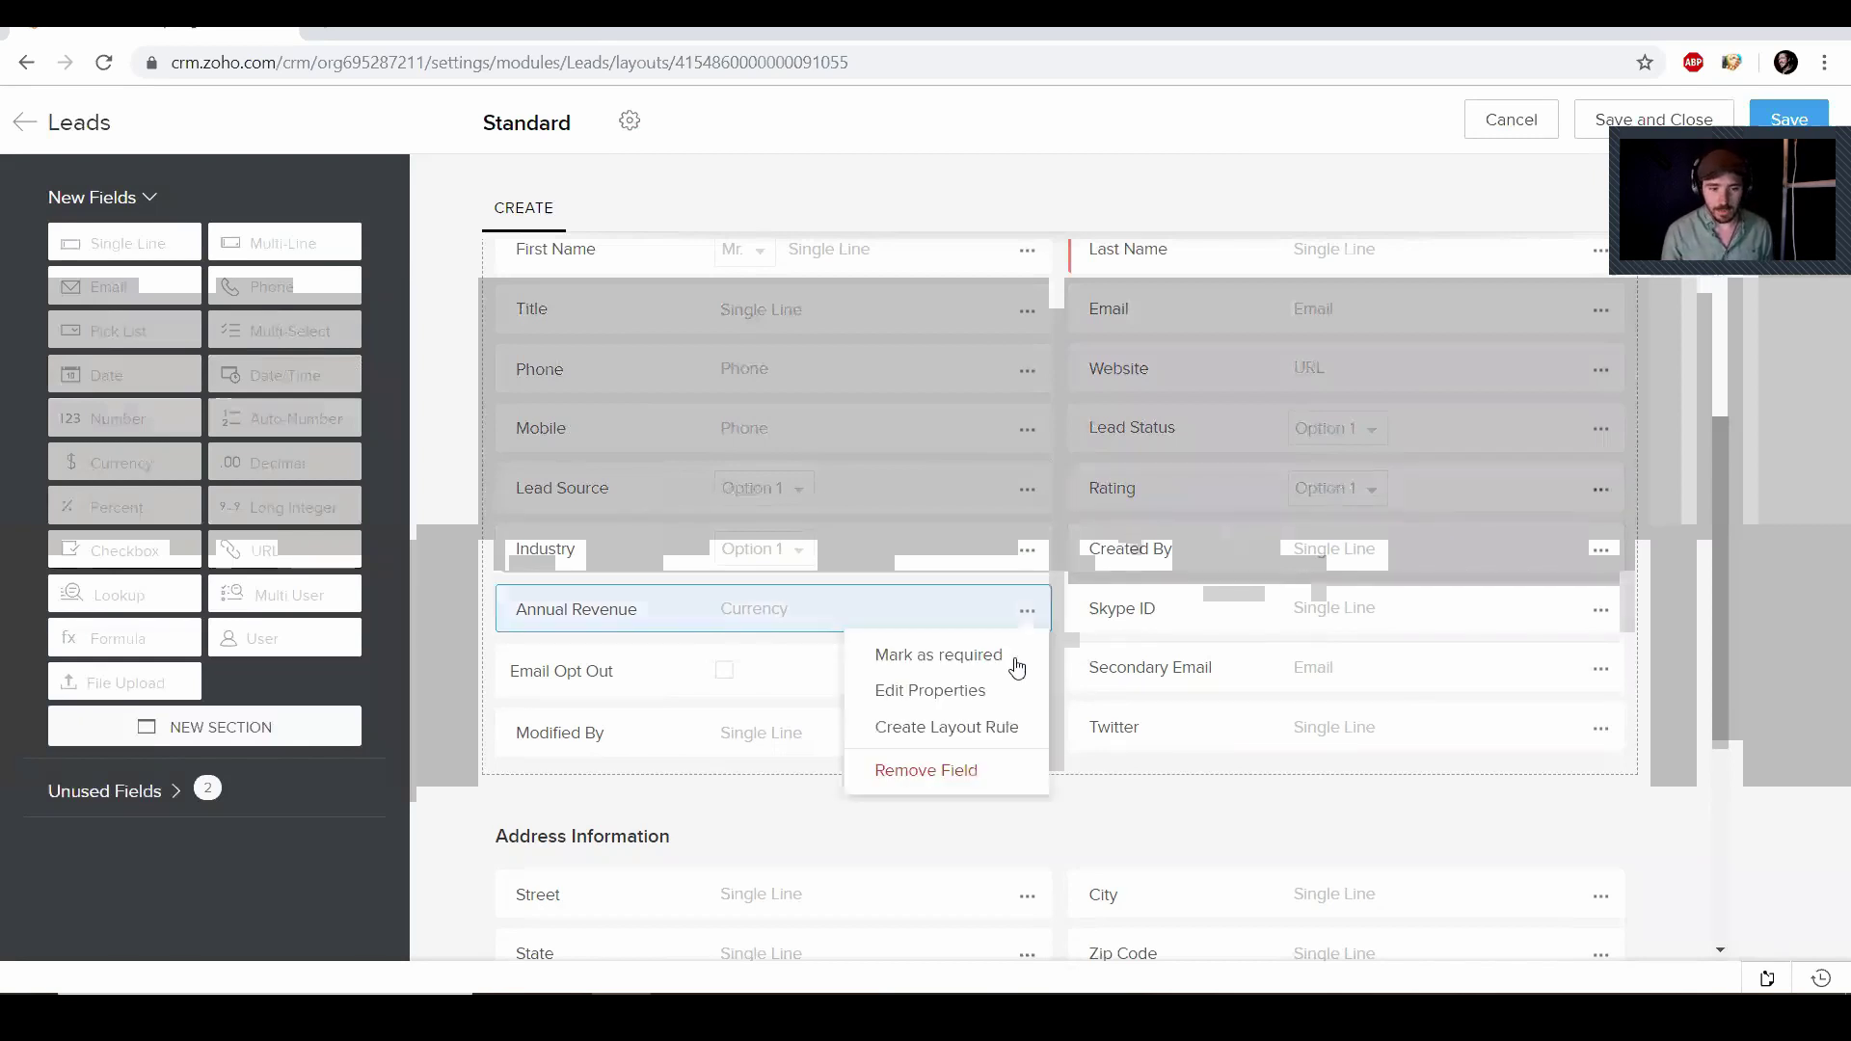
{"action": "left_click", "coordinate": [955, 771]}
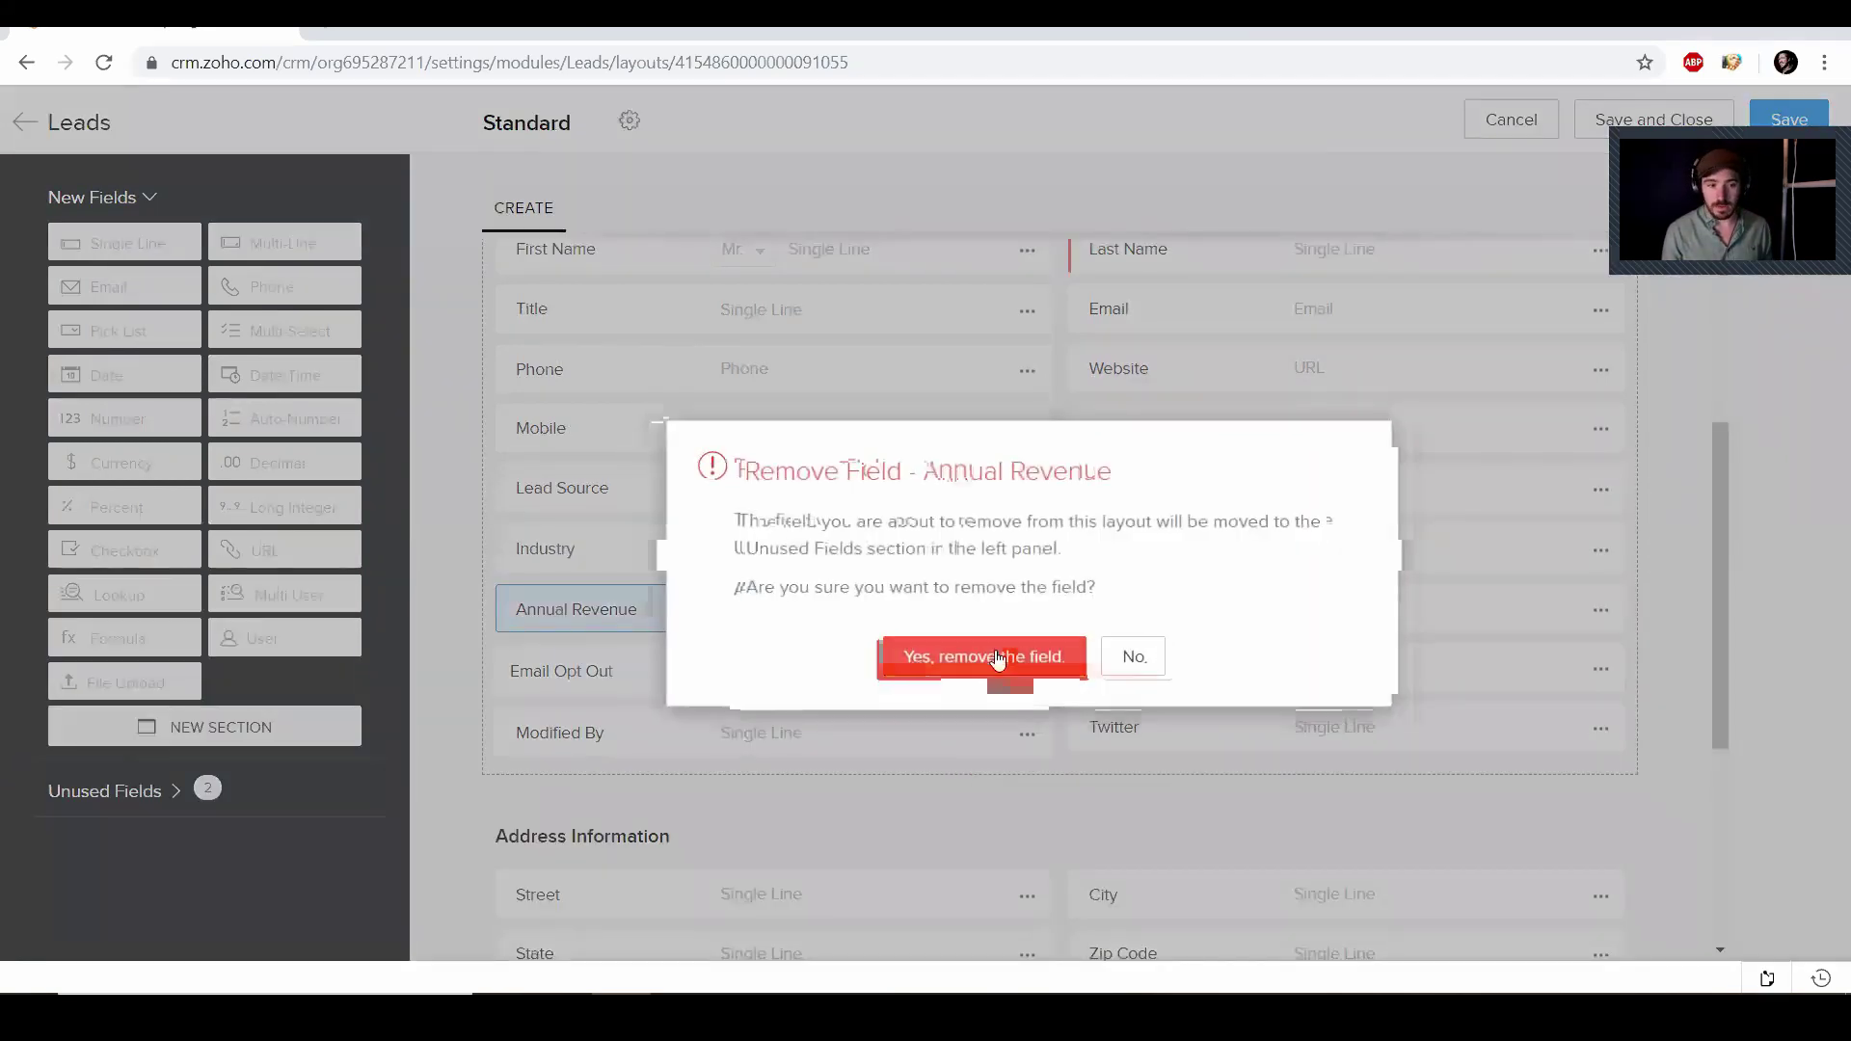
{"action": "left_click", "coordinate": [999, 661]}
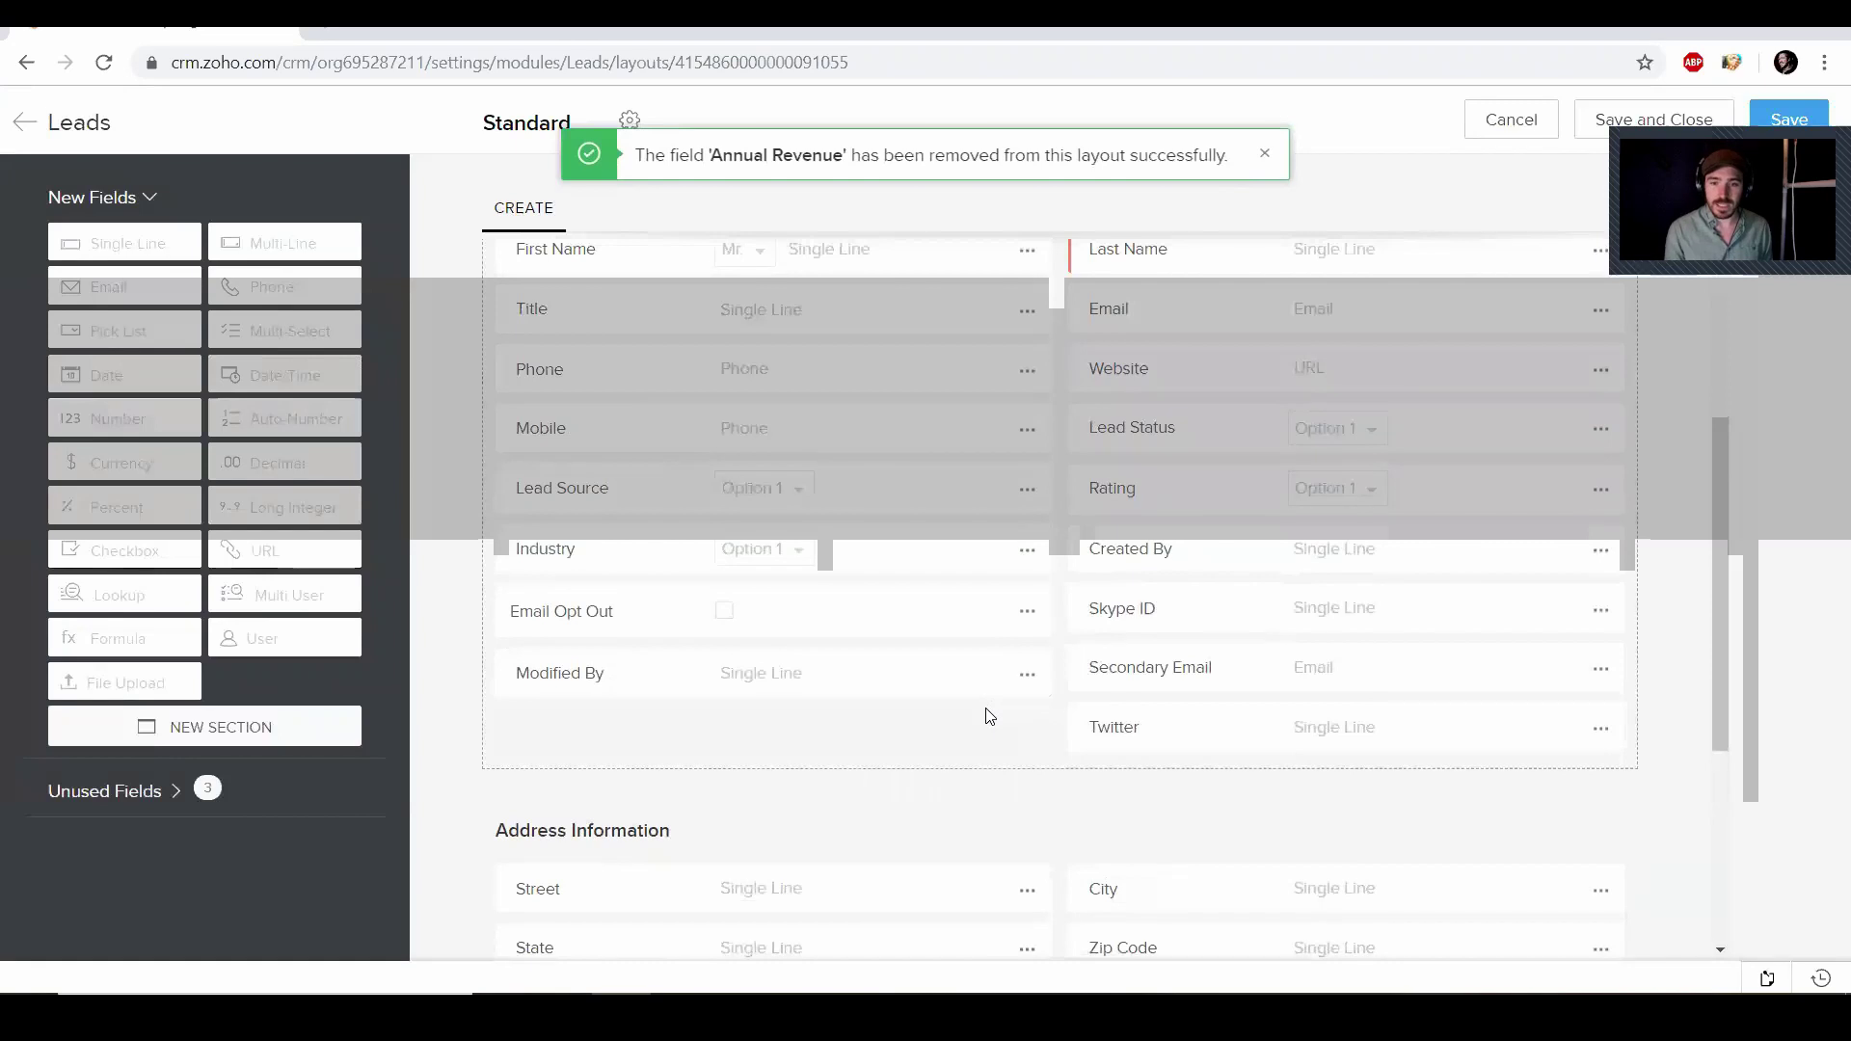
{"action": "scroll", "coordinate": [985, 715], "scroll_direction": "down", "scroll_amount": 5}
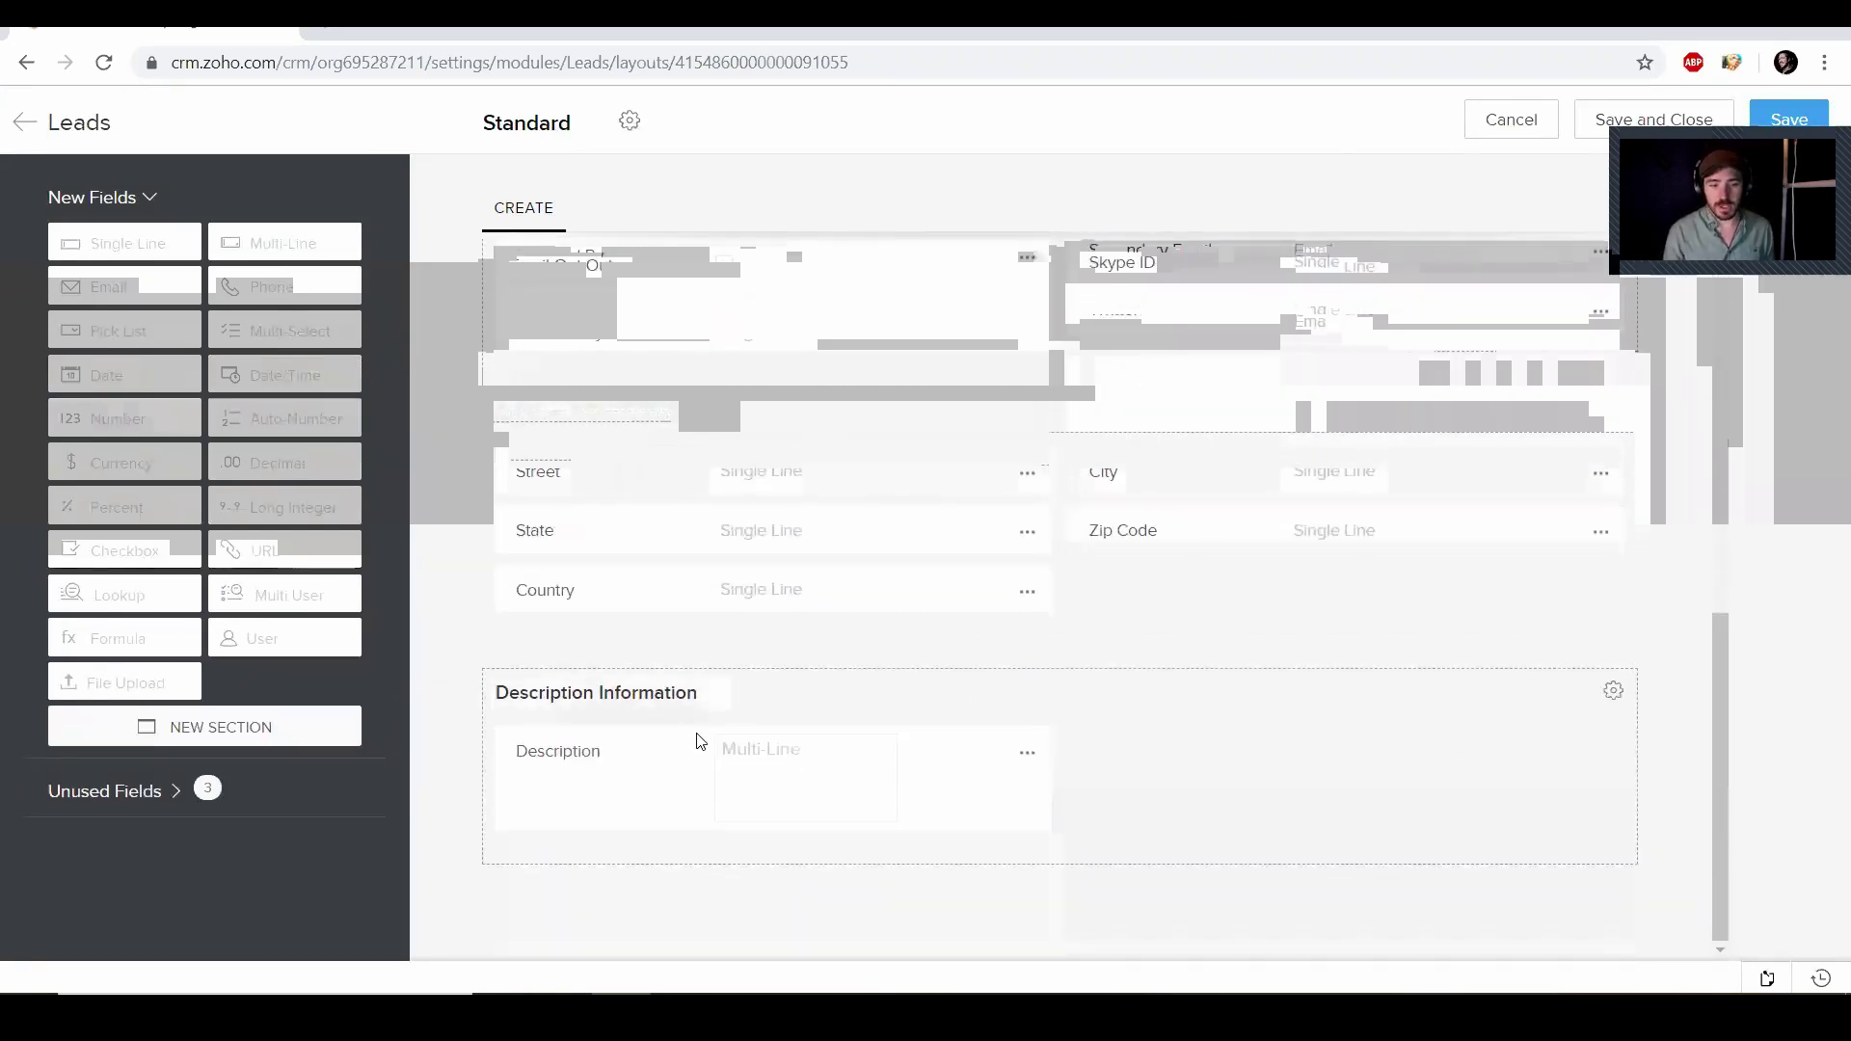
{"action": "scroll", "coordinate": [944, 703], "scroll_direction": "up", "scroll_amount": 4}
{"action": "scroll", "coordinate": [944, 704], "scroll_direction": "up", "scroll_amount": 2}
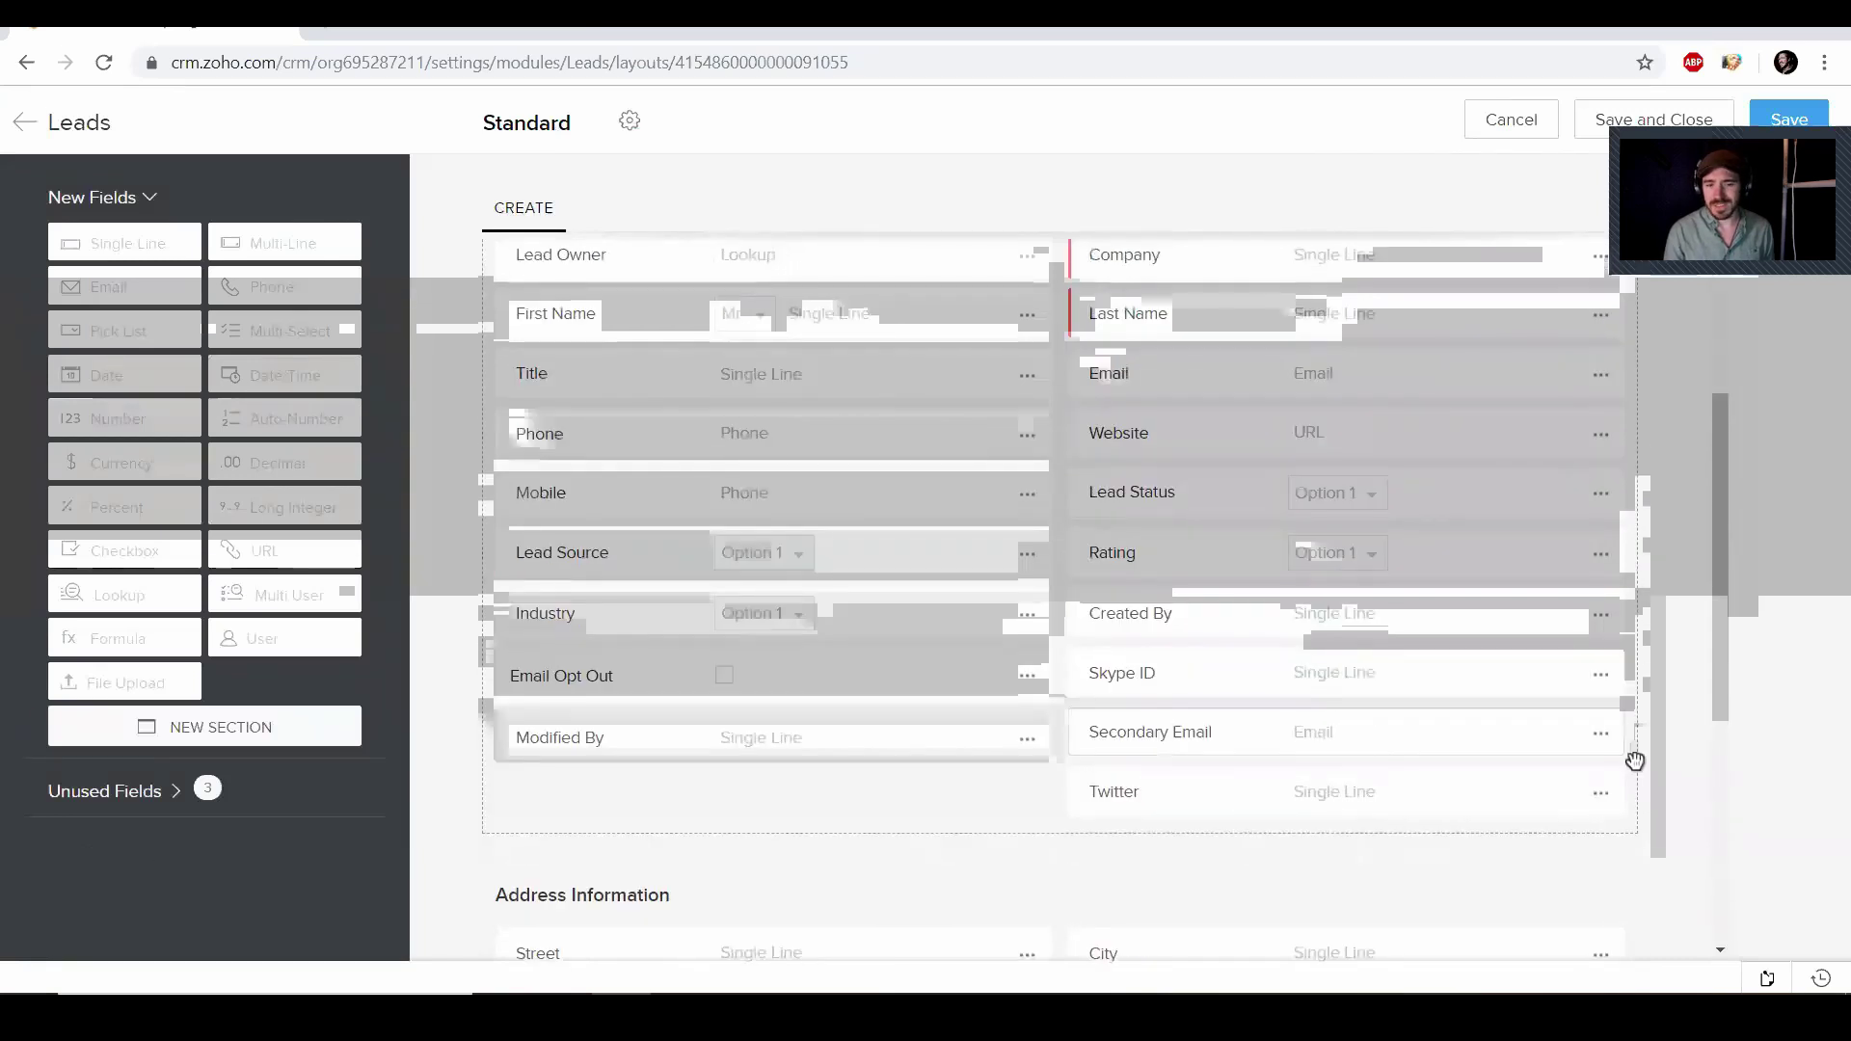
{"action": "left_click", "coordinate": [1601, 740]}
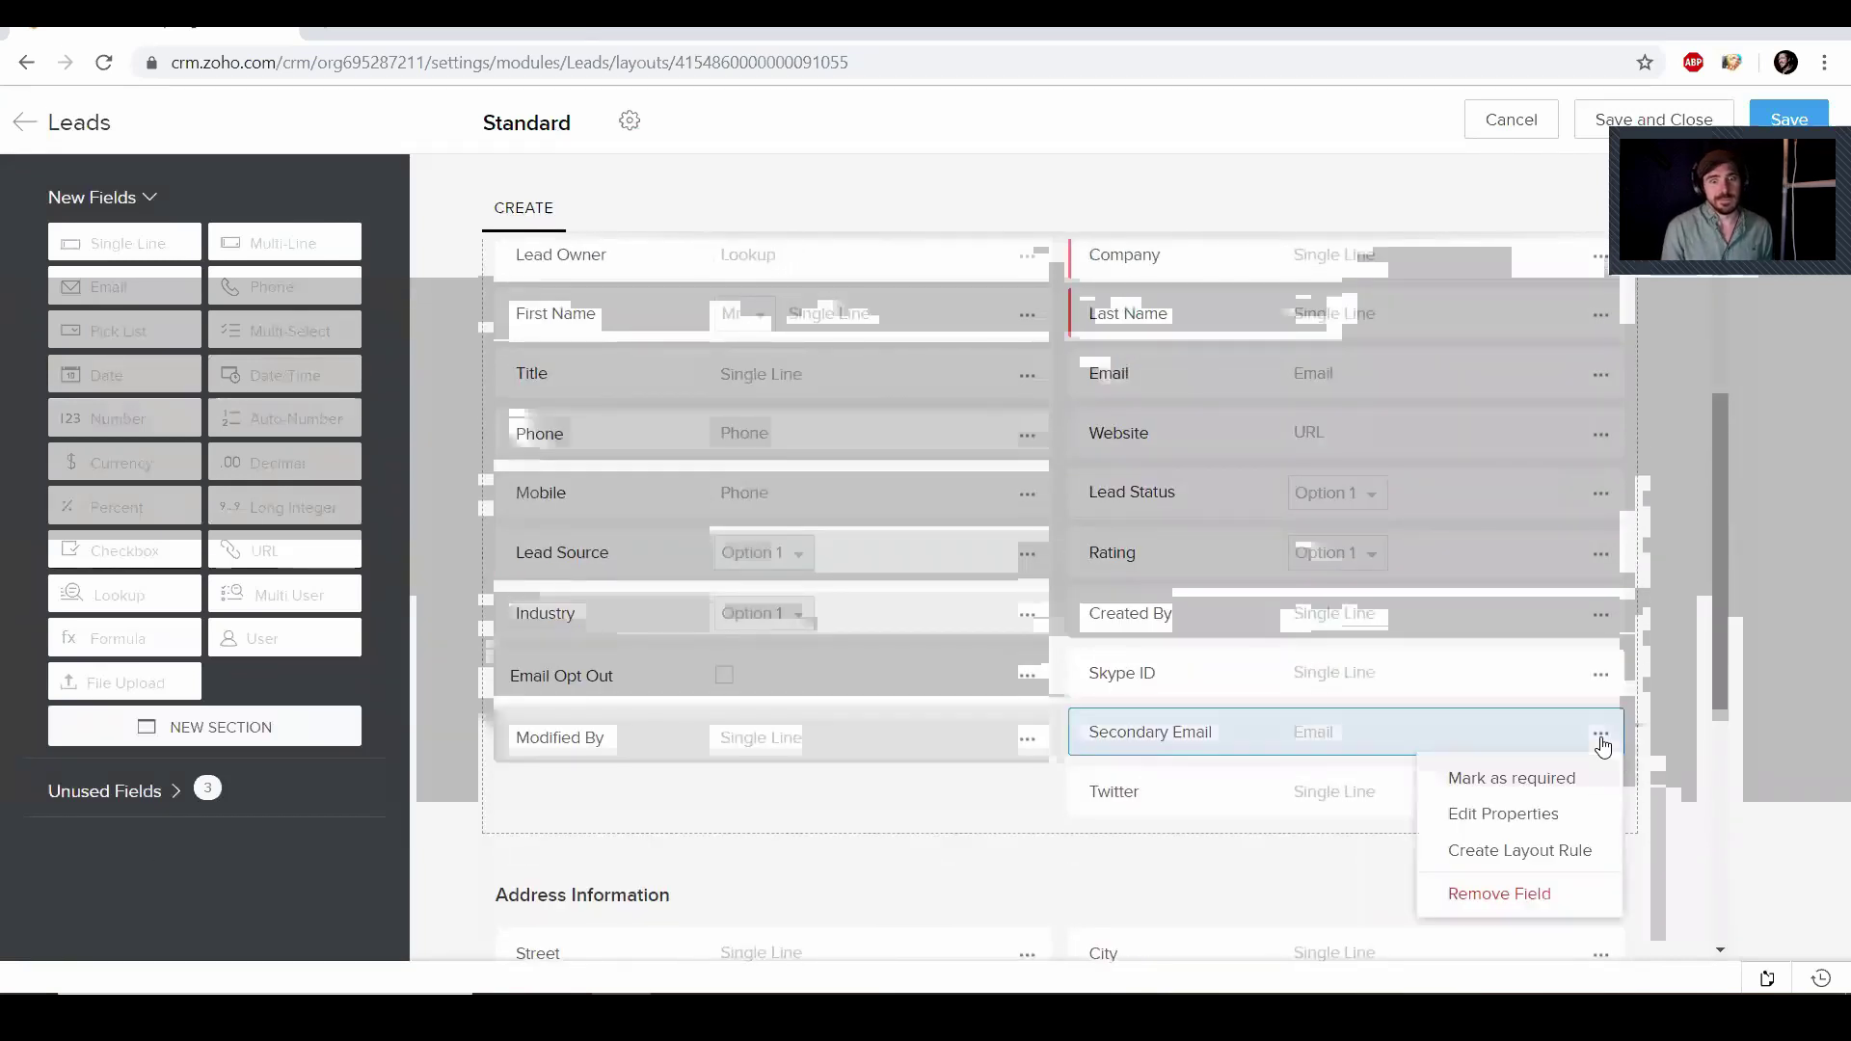
{"action": "left_click", "coordinate": [1516, 895]}
{"action": "left_click", "coordinate": [997, 679]}
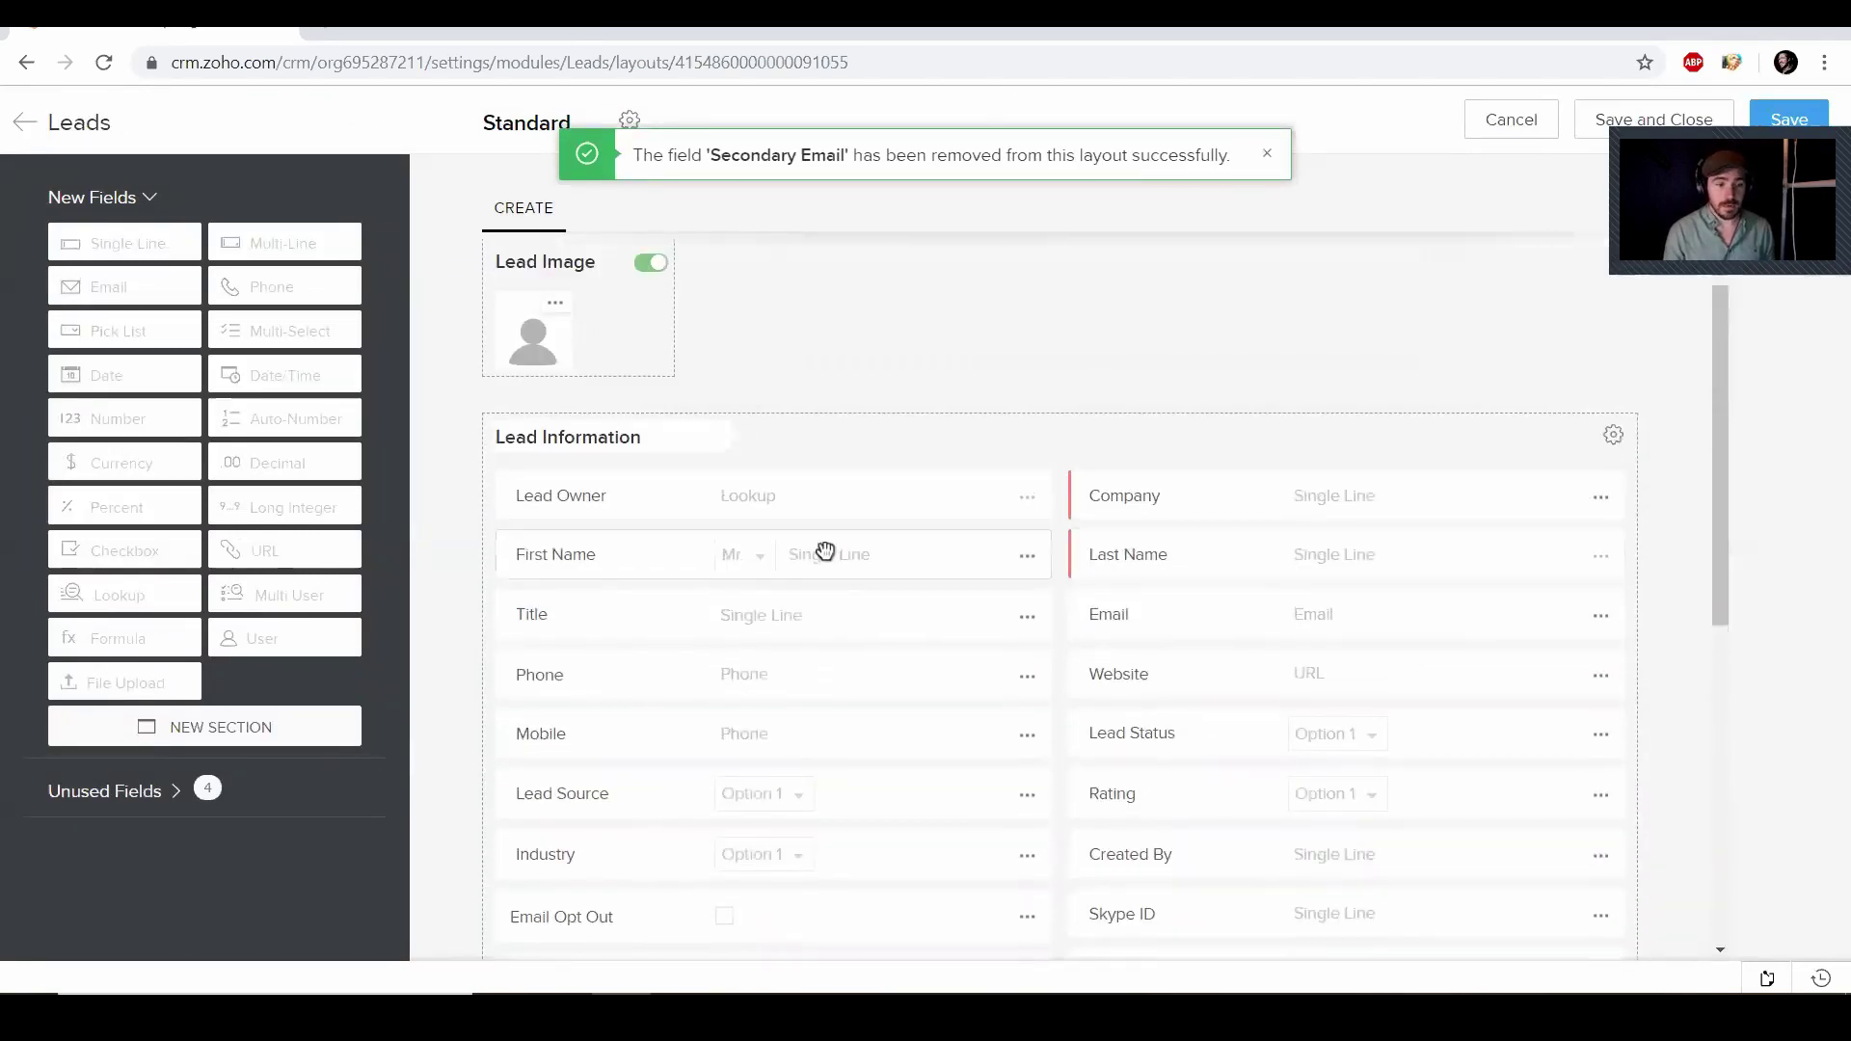
{"action": "scroll", "coordinate": [836, 535], "scroll_direction": "down", "scroll_amount": 2}
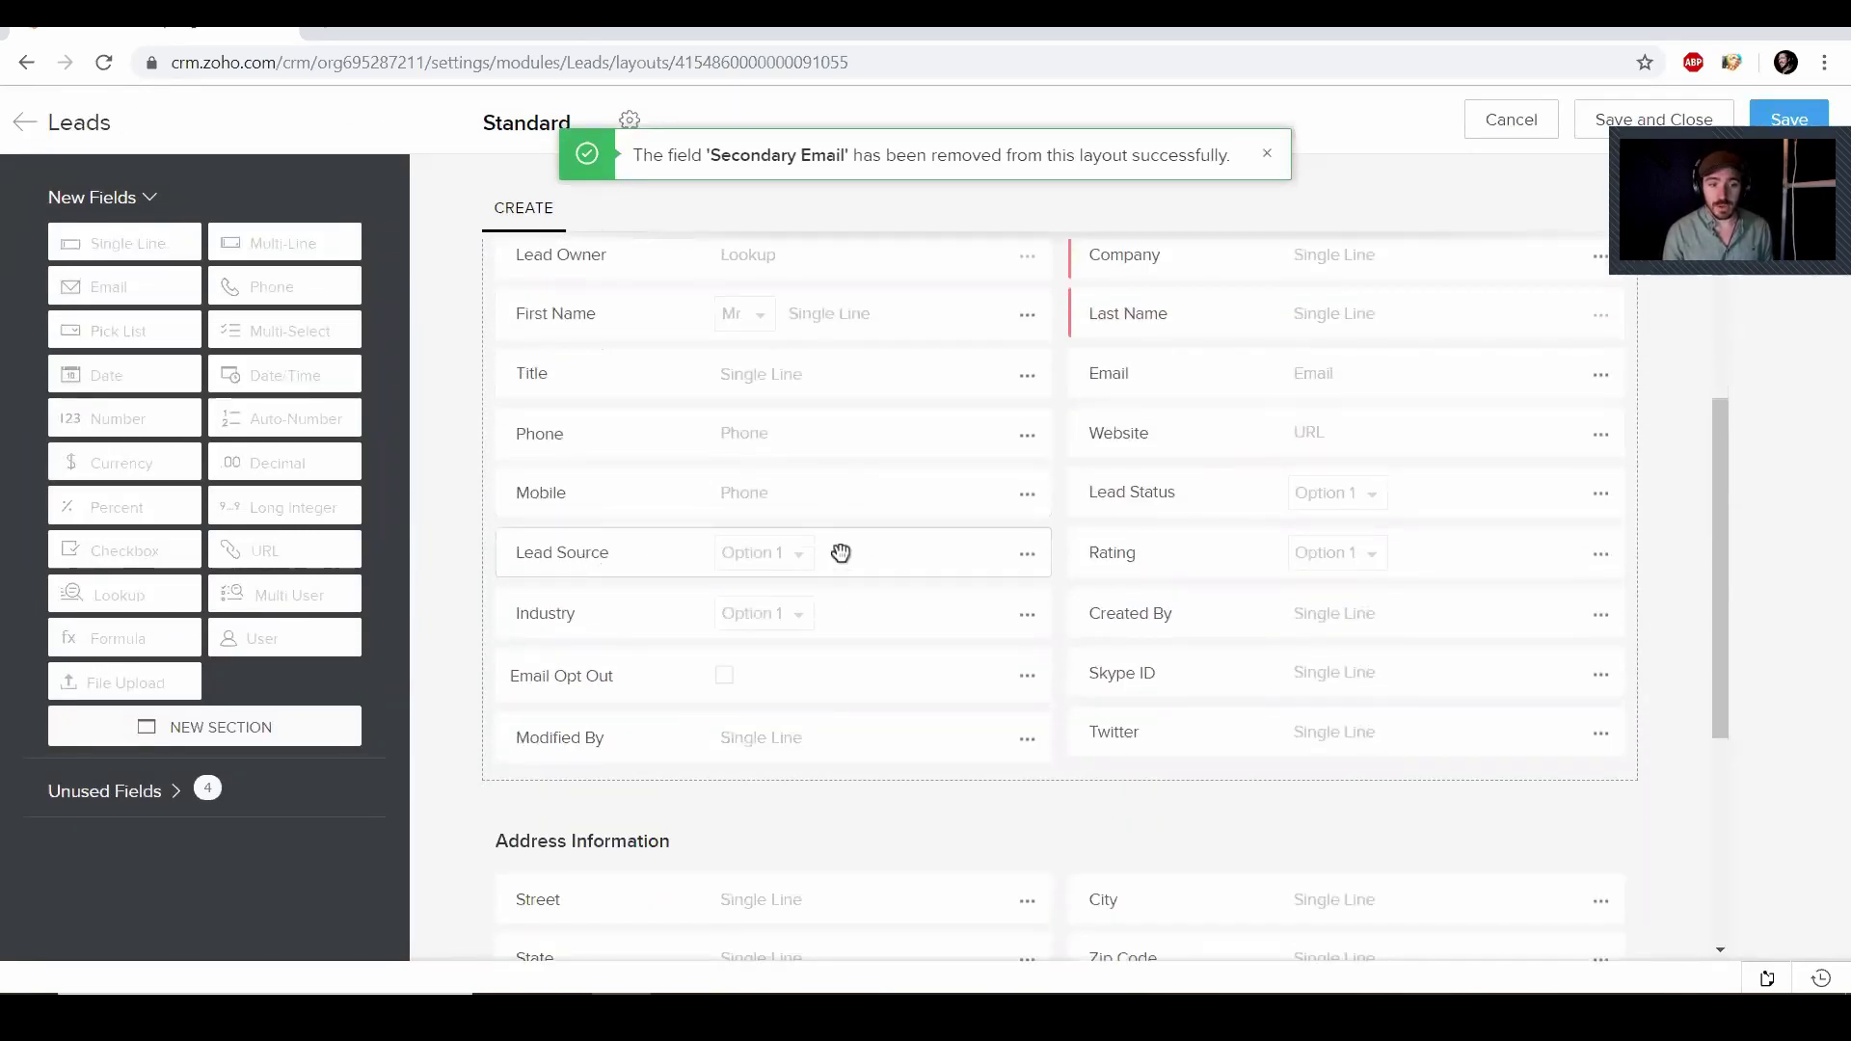
Open the Lead Source pick list values and rename the first option to Facebook
{"action": "left_click", "coordinate": [1025, 559]}
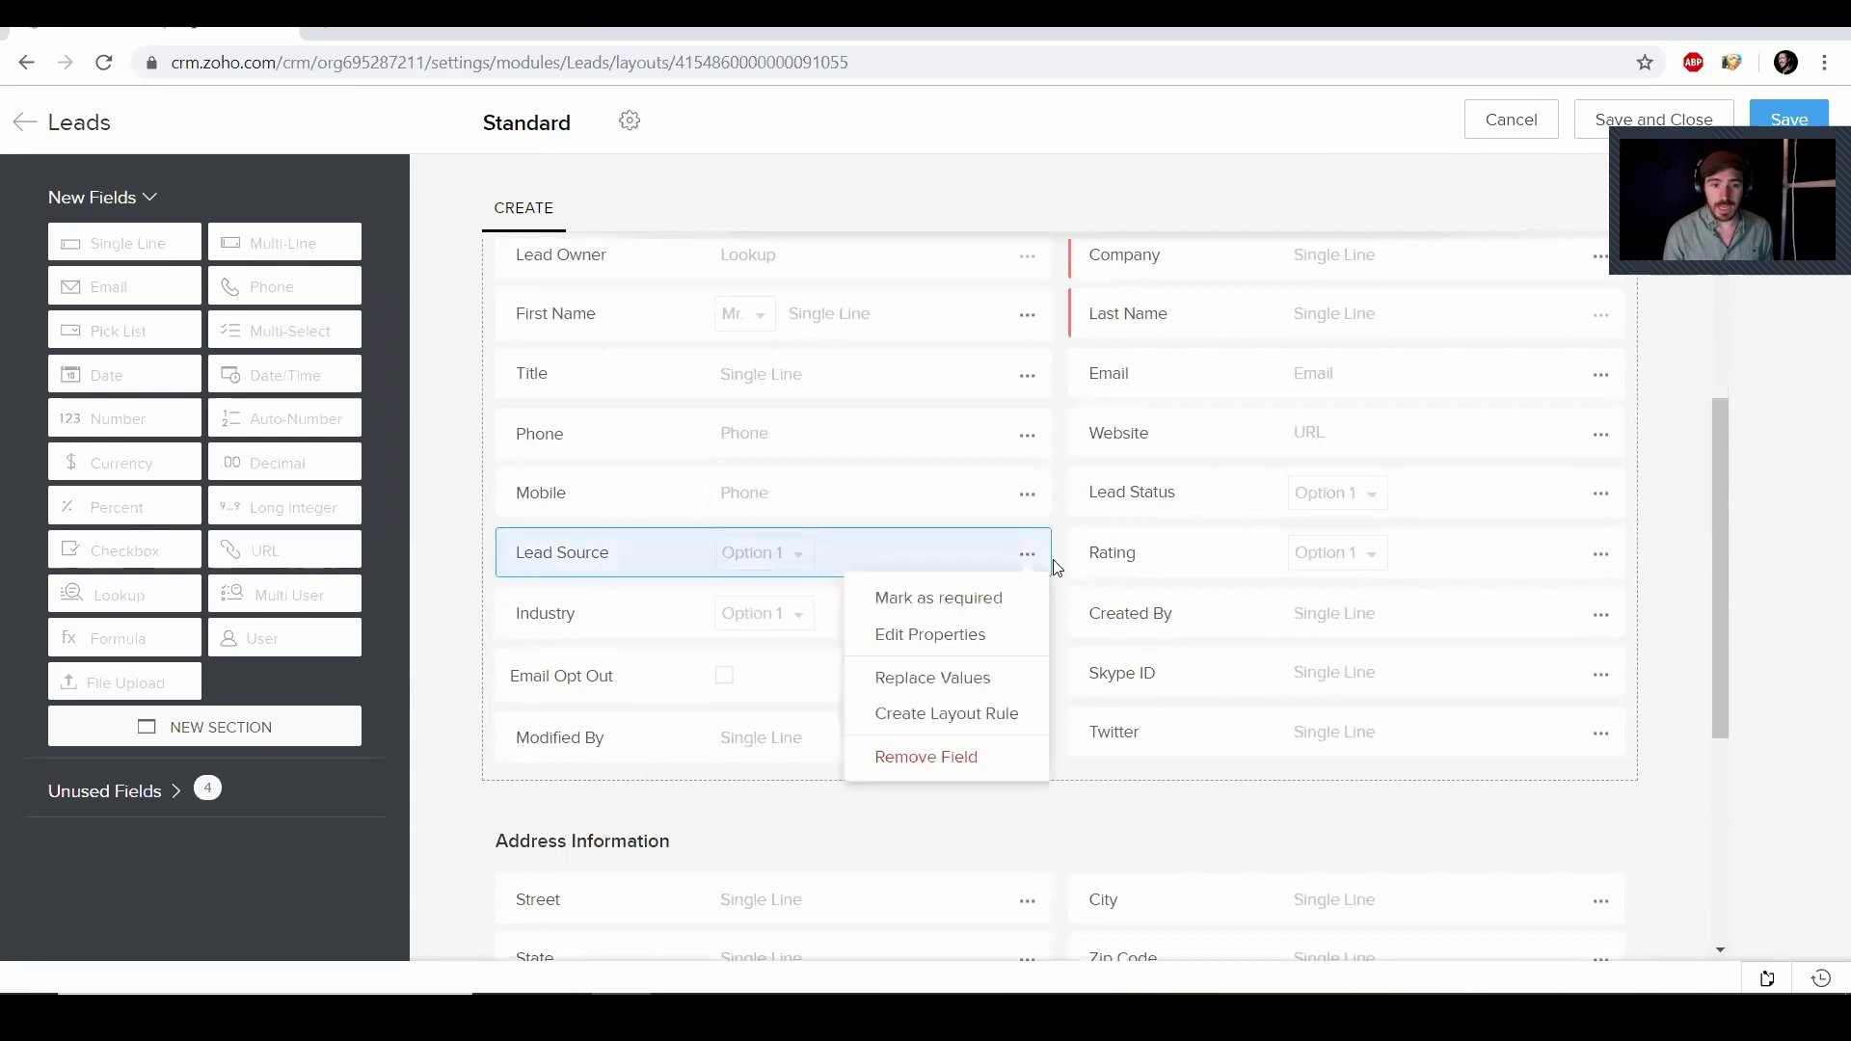
{"action": "left_click", "coordinate": [980, 635]}
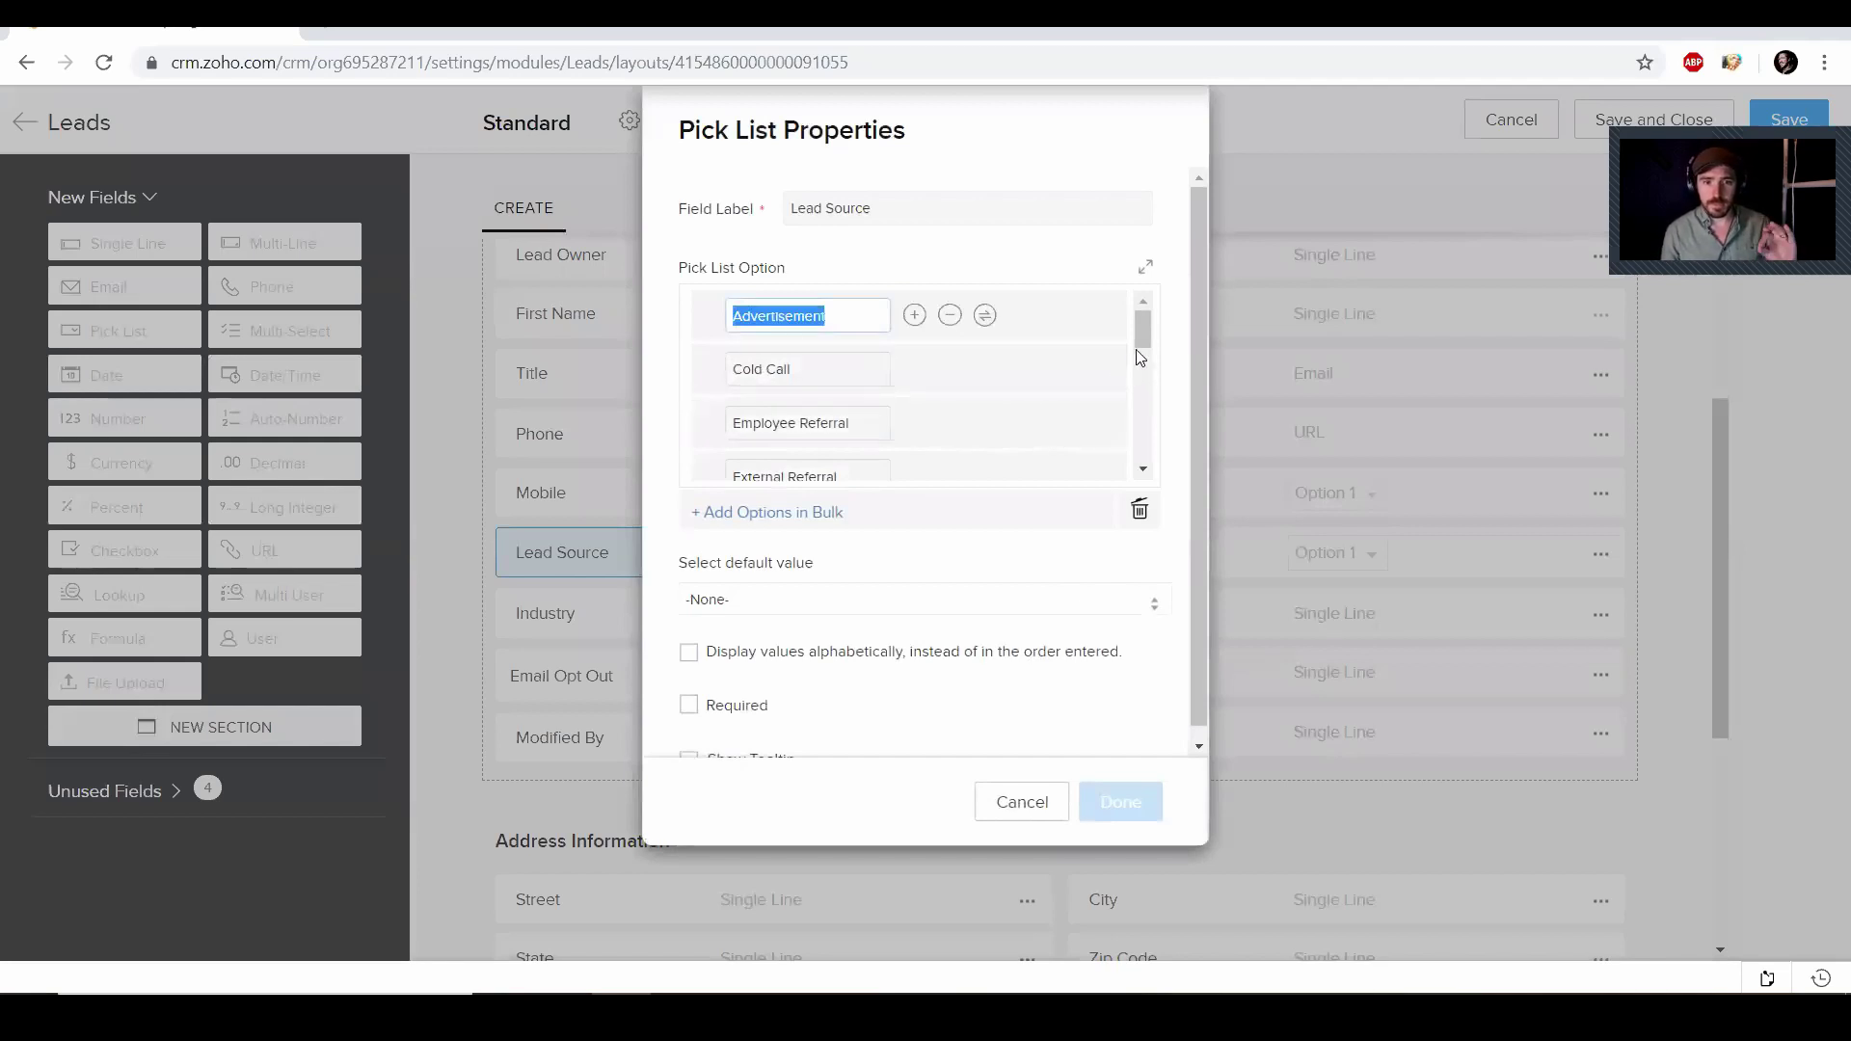
{"action": "left_click_drag", "start_coordinate": [1135, 349], "coordinate": [1141, 327]}
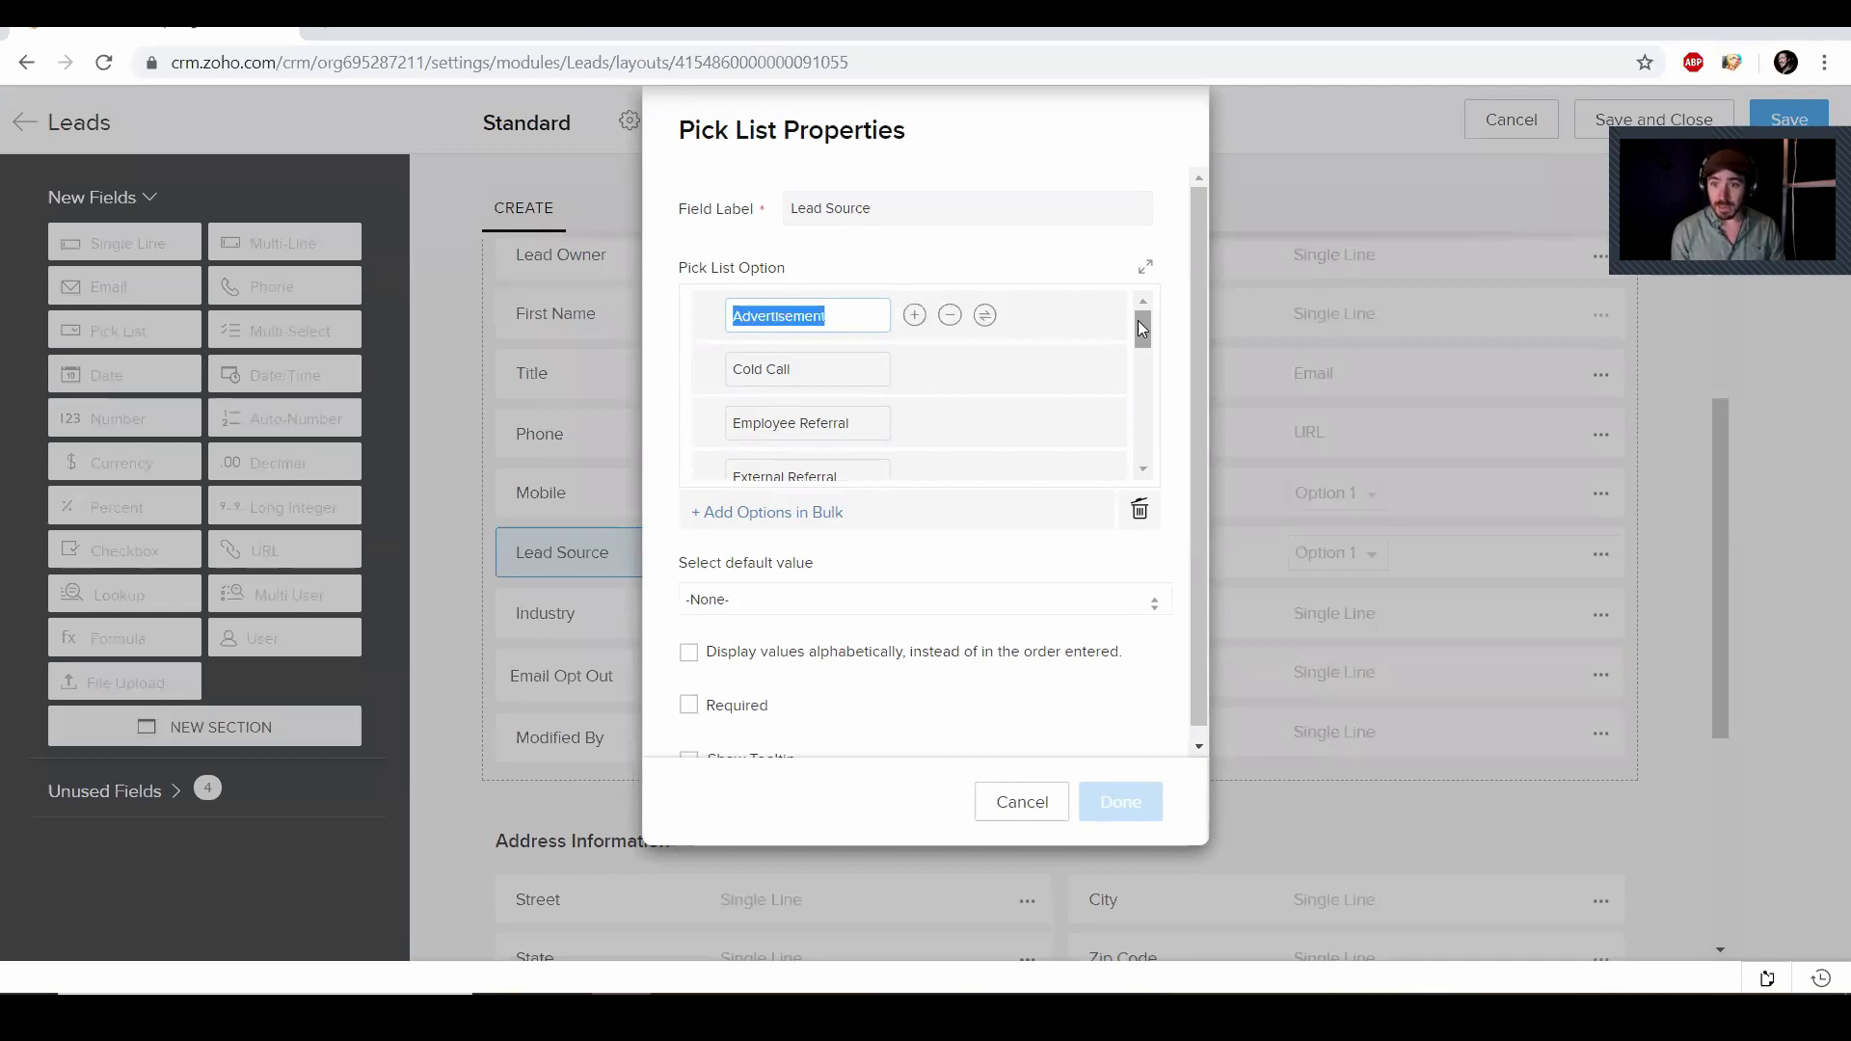
{"action": "type", "text": "Face"}
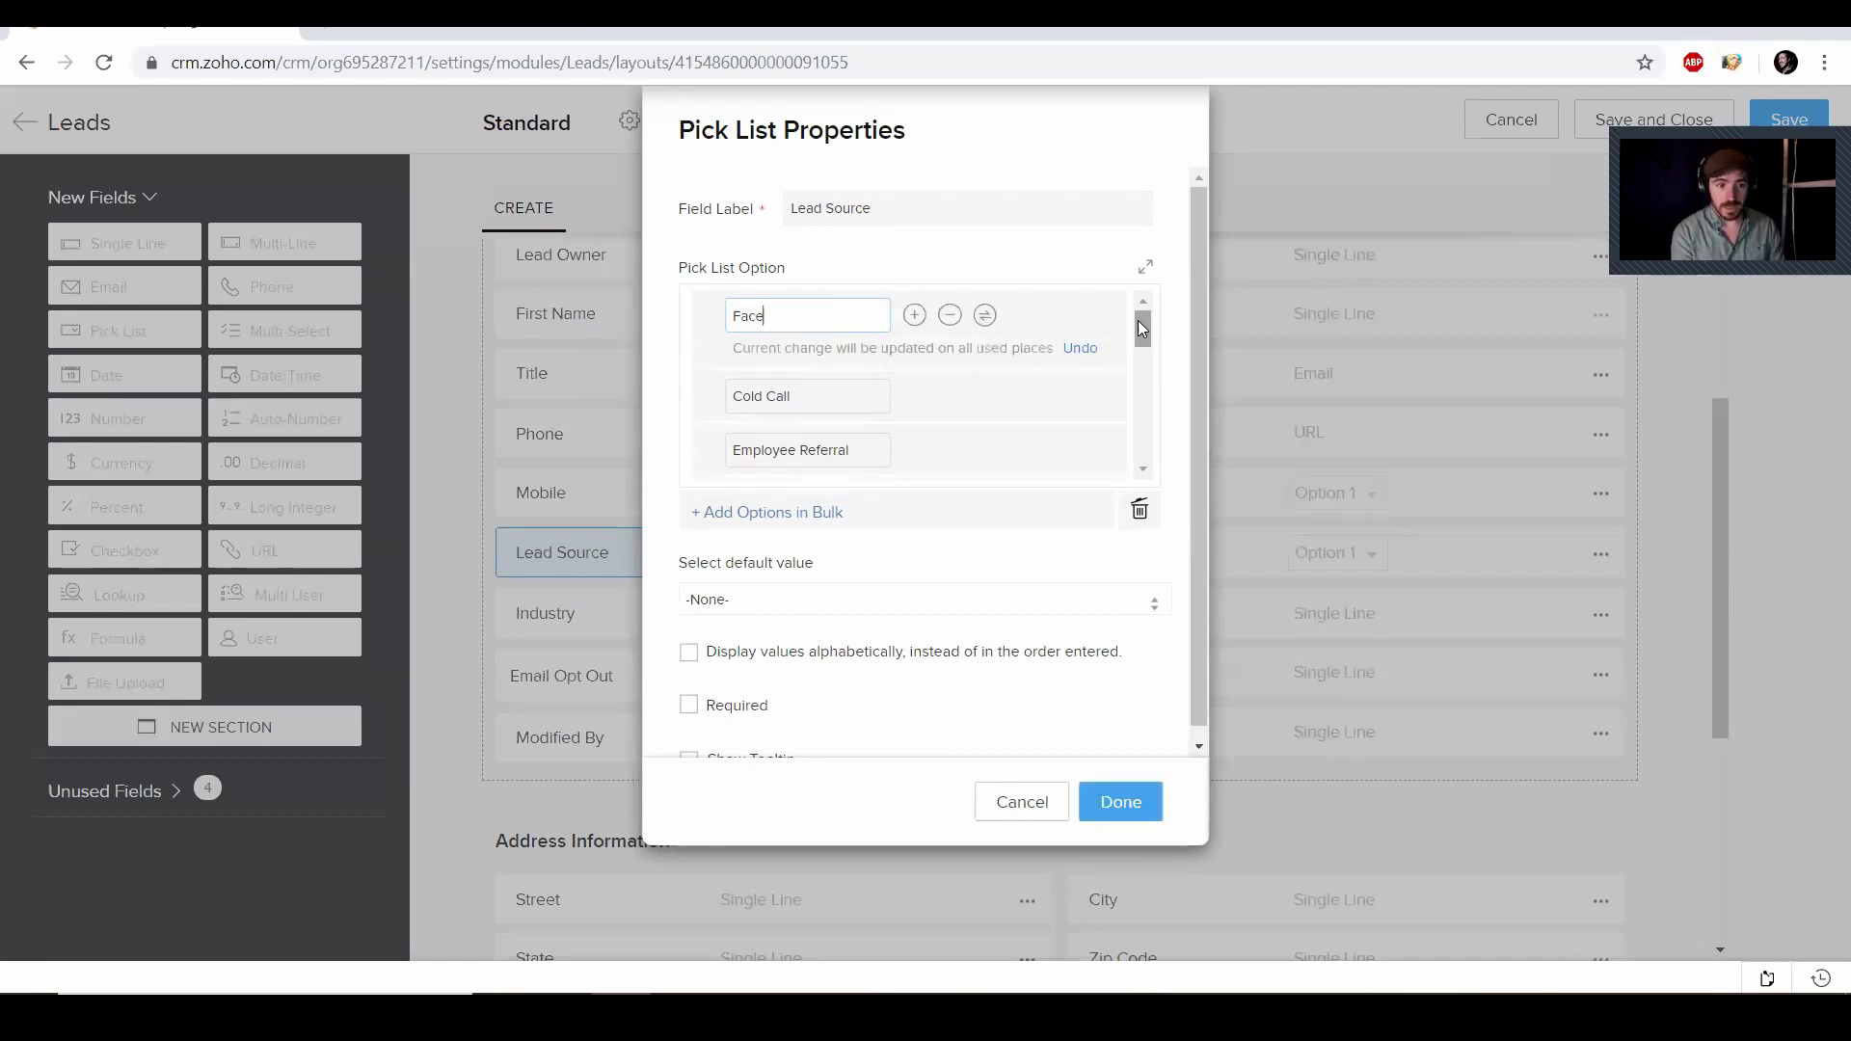
{"action": "type", "text": "book"}
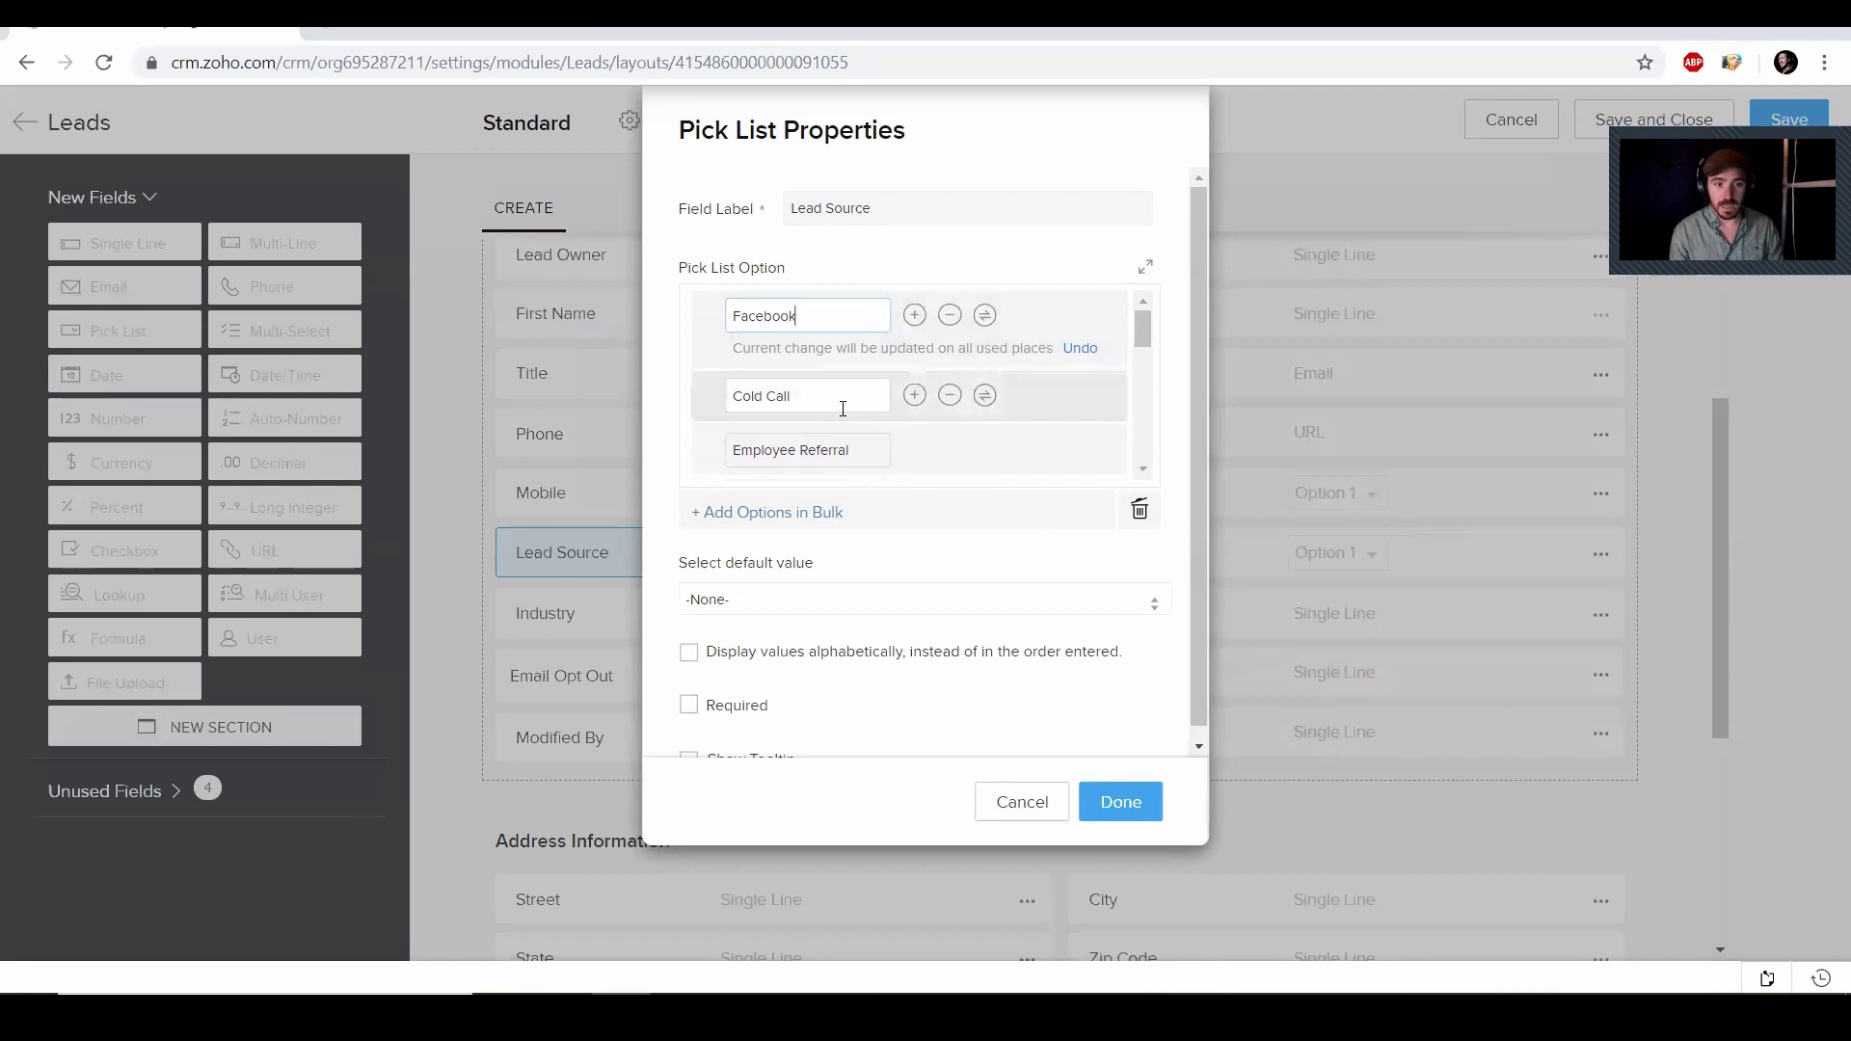
Replace Employee Referral with LinkedIn and move it to the top of the list
{"action": "left_click", "coordinate": [841, 406]}
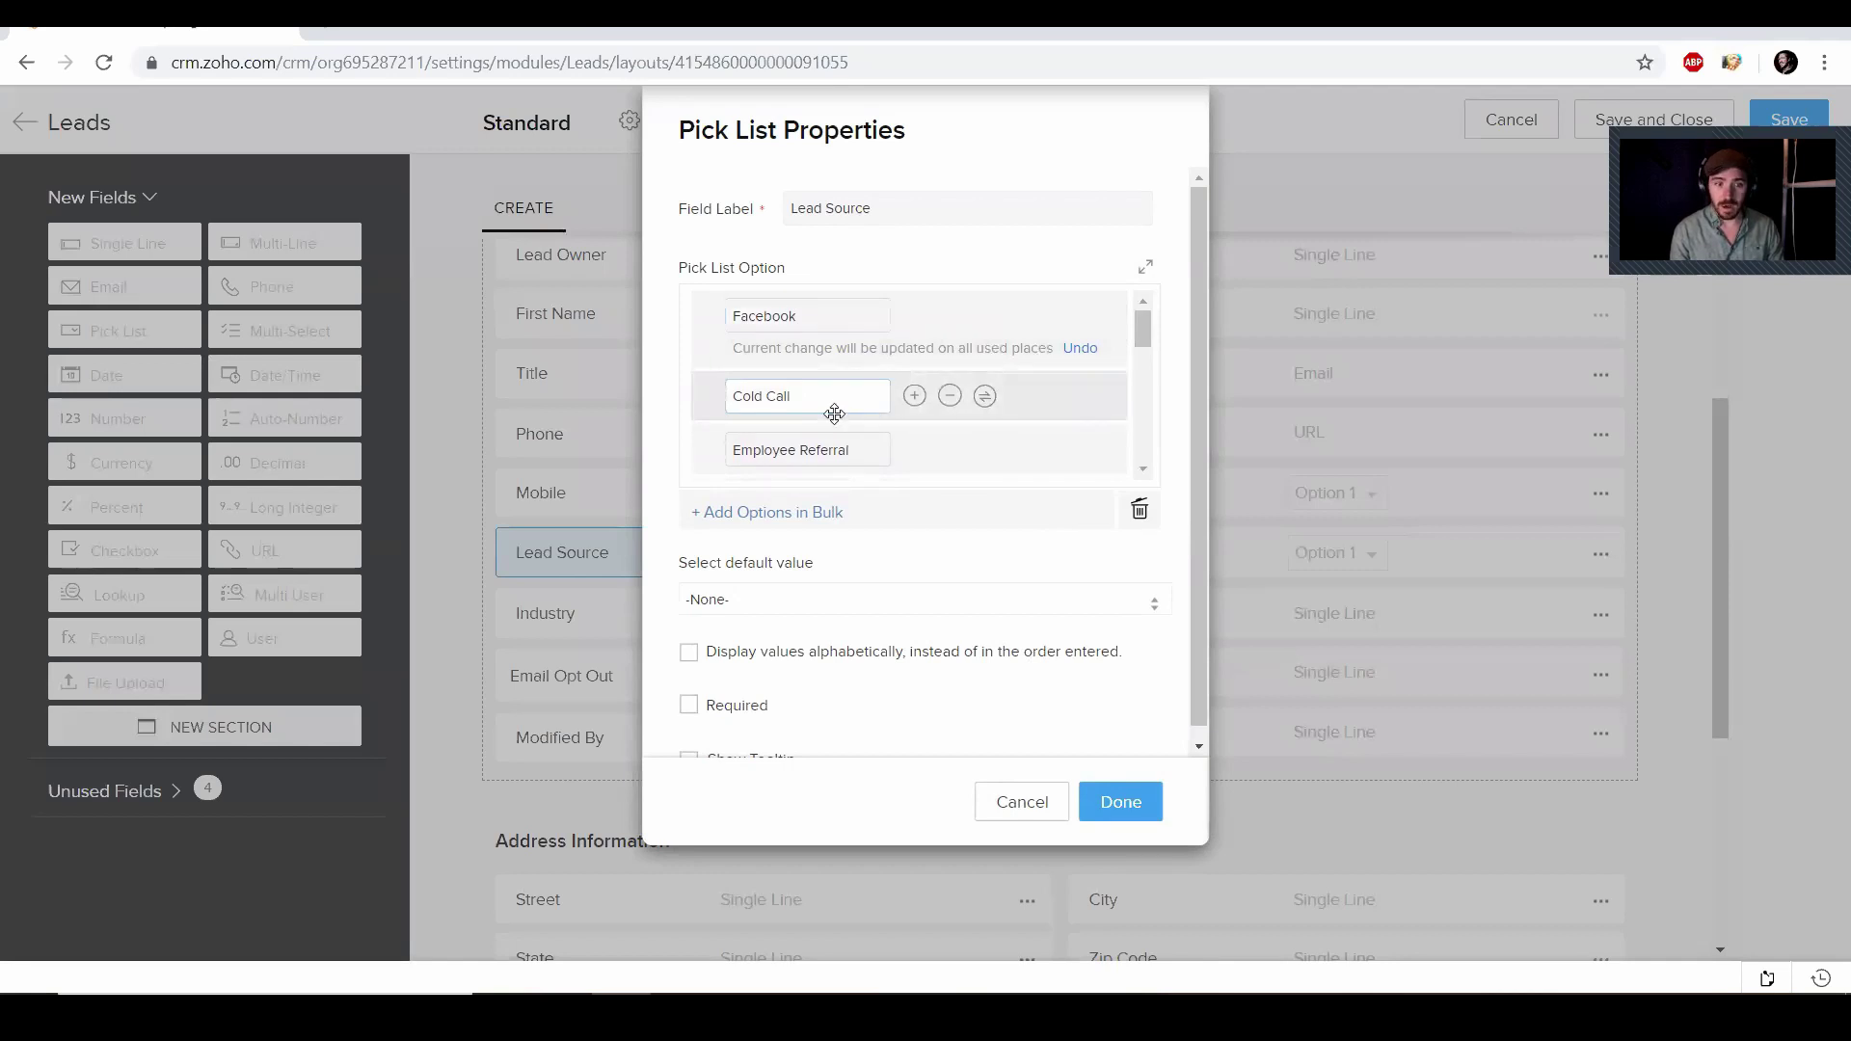
{"action": "left_click_drag", "start_coordinate": [851, 450], "coordinate": [716, 437]}
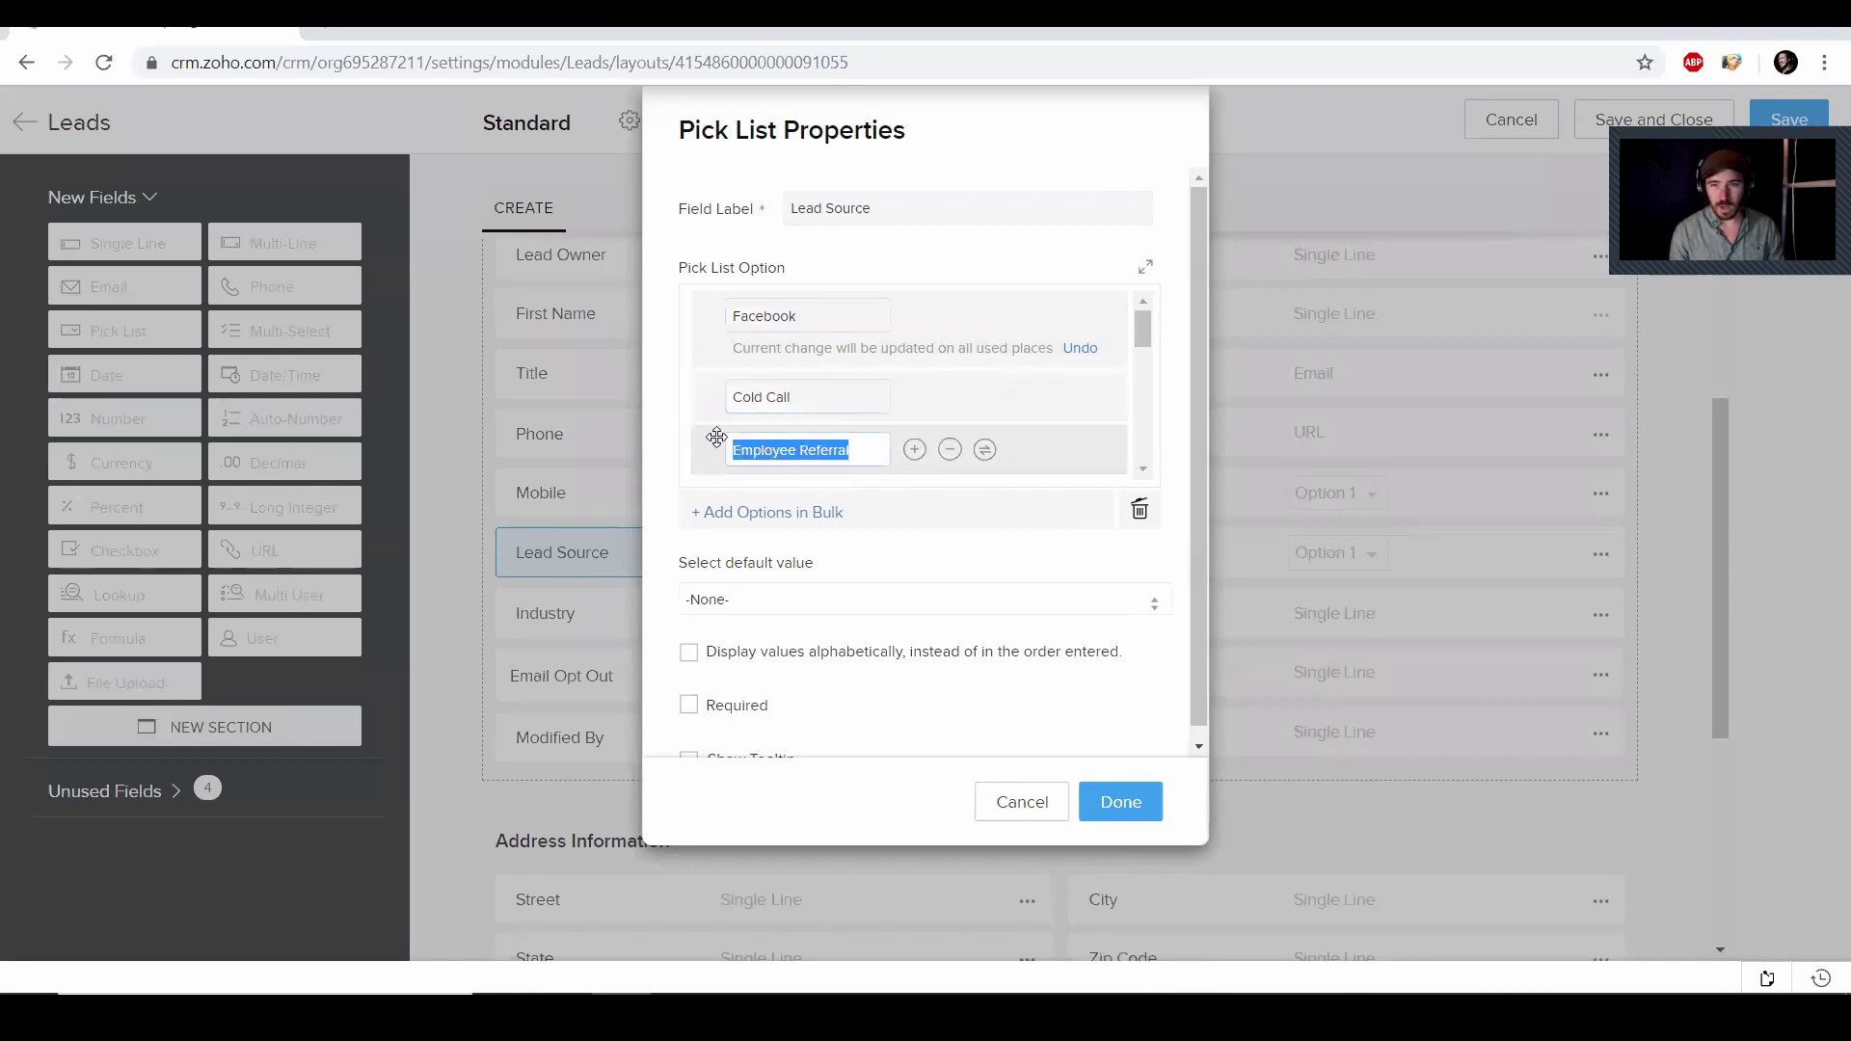
{"action": "key", "text": "BackSpace"}
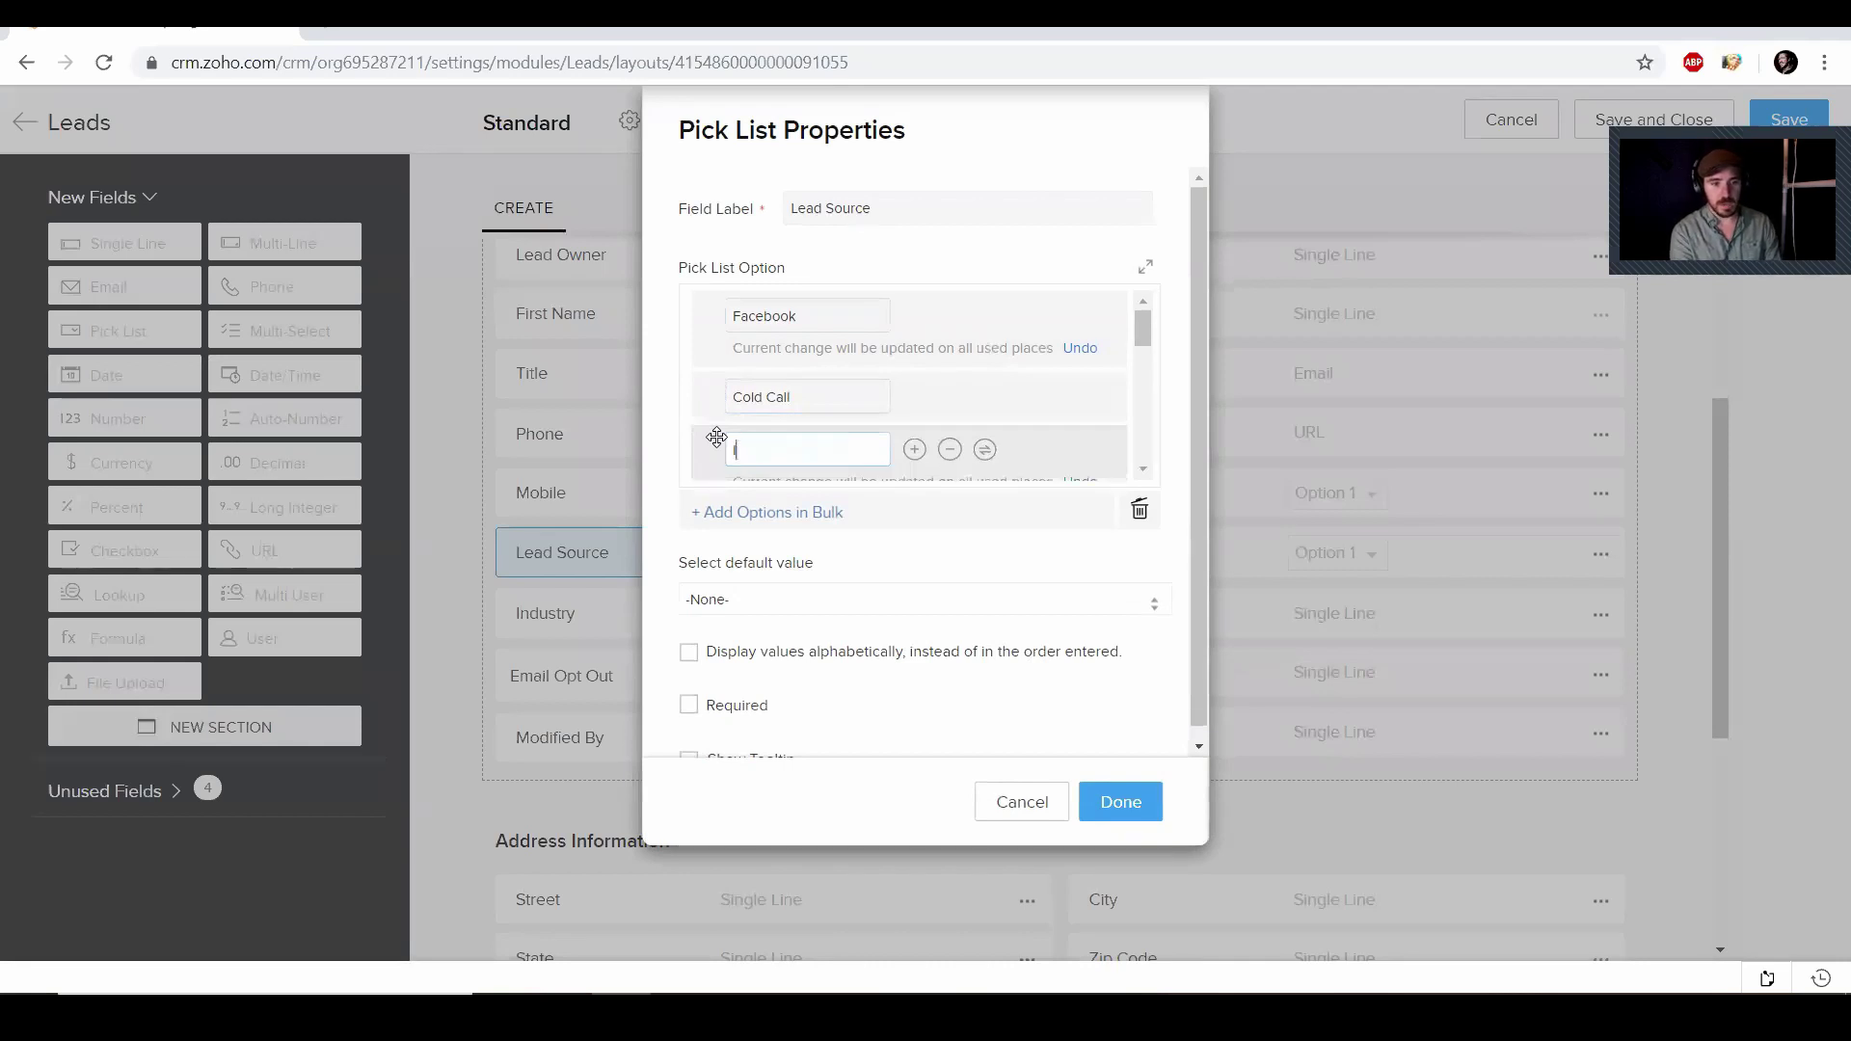
{"action": "type", "text": "In"}
{"action": "key", "text": "BackSpace"}
{"action": "key", "text": "BackSpace"}
{"action": "type", "text": "L"}
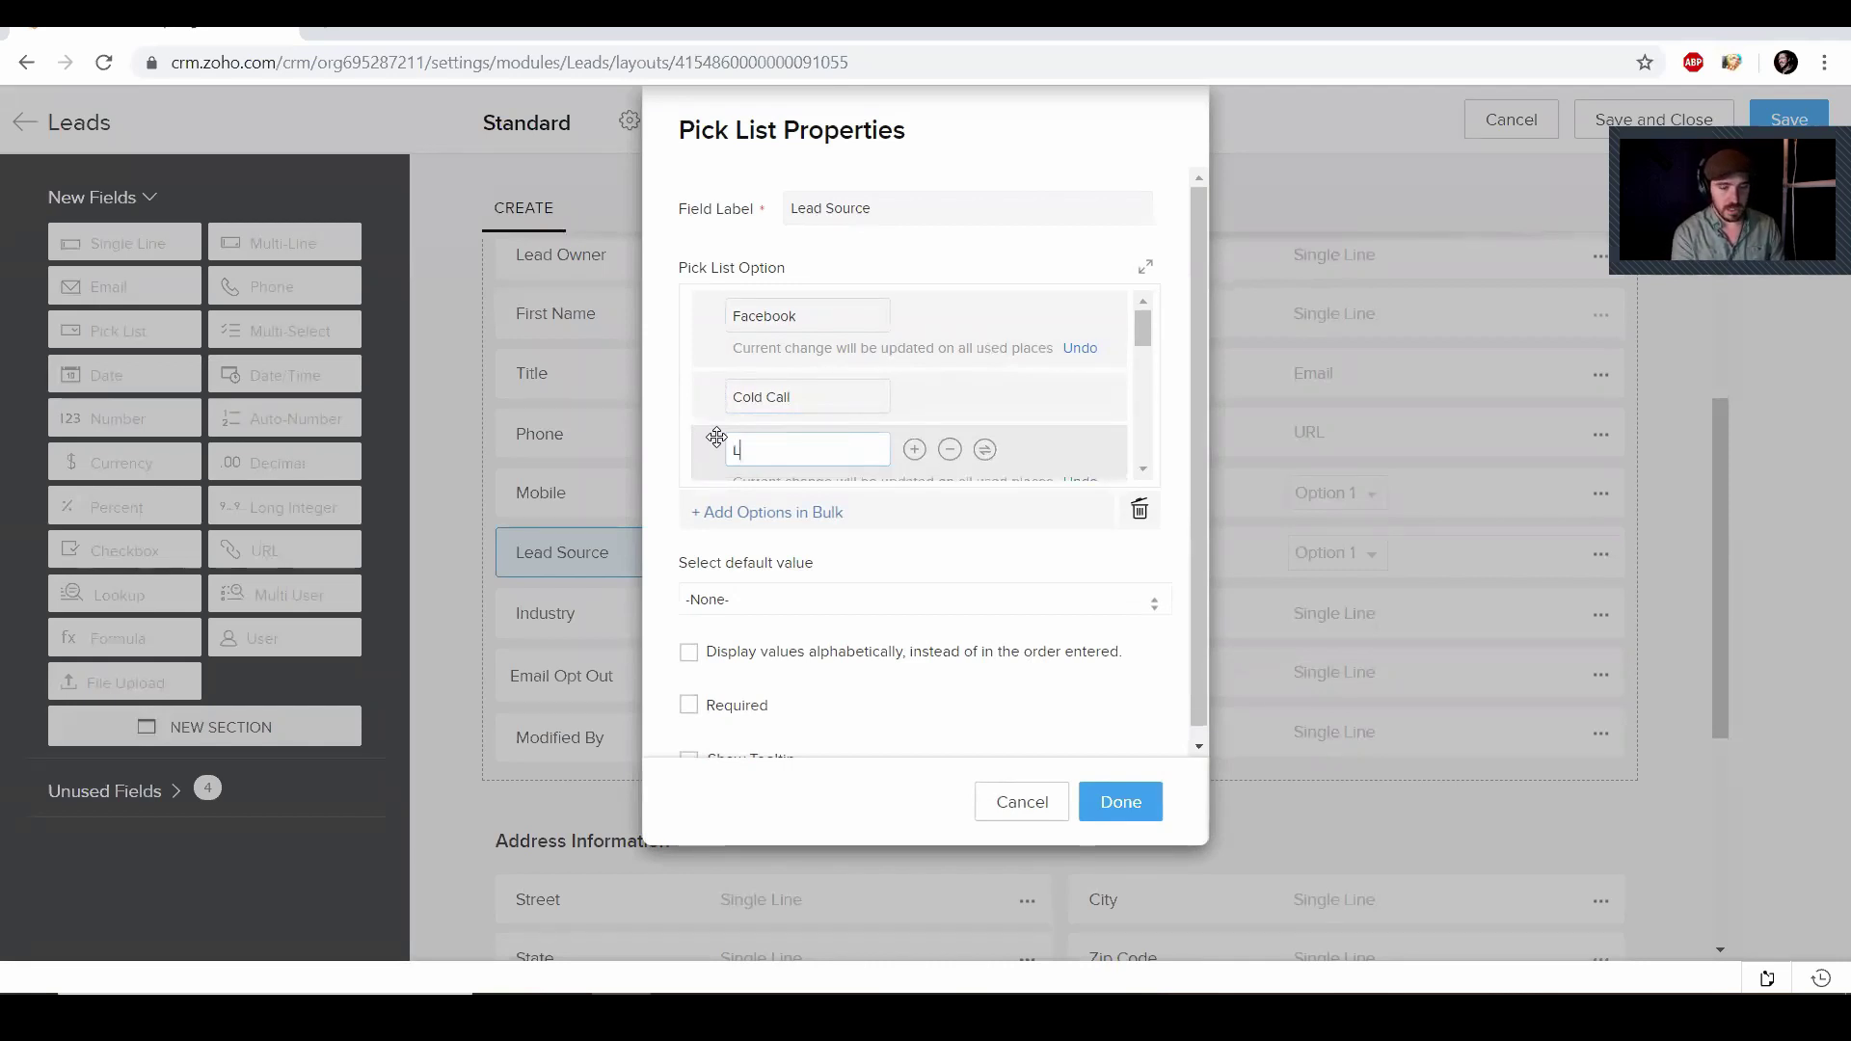
{"action": "type", "text": "inked"}
{"action": "key", "text": "BackSpace"}
{"action": "key", "text": "BackSpace"}
{"action": "key", "text": "BackSpace"}
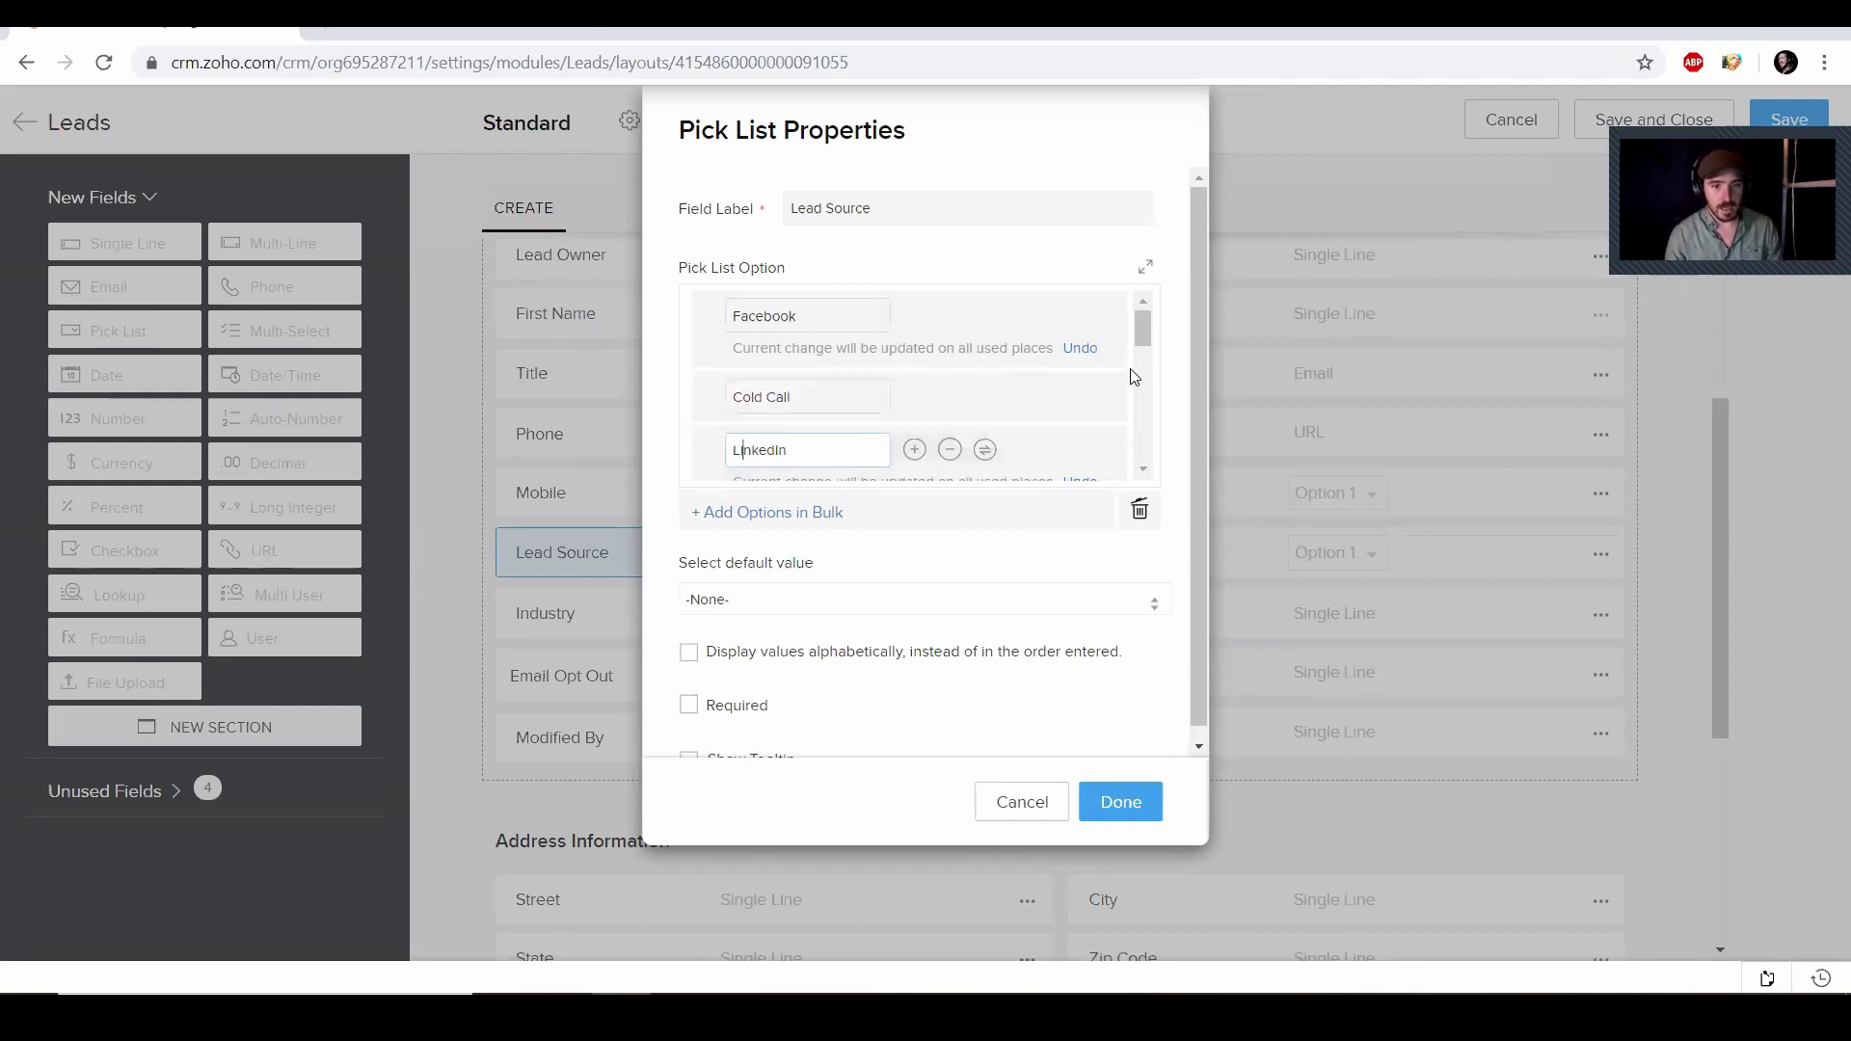
{"action": "left_click_drag", "start_coordinate": [1025, 454], "coordinate": [1022, 355]}
Replace External Referral with Twitter and drag it higher in the list
{"action": "left_click", "coordinate": [882, 469]}
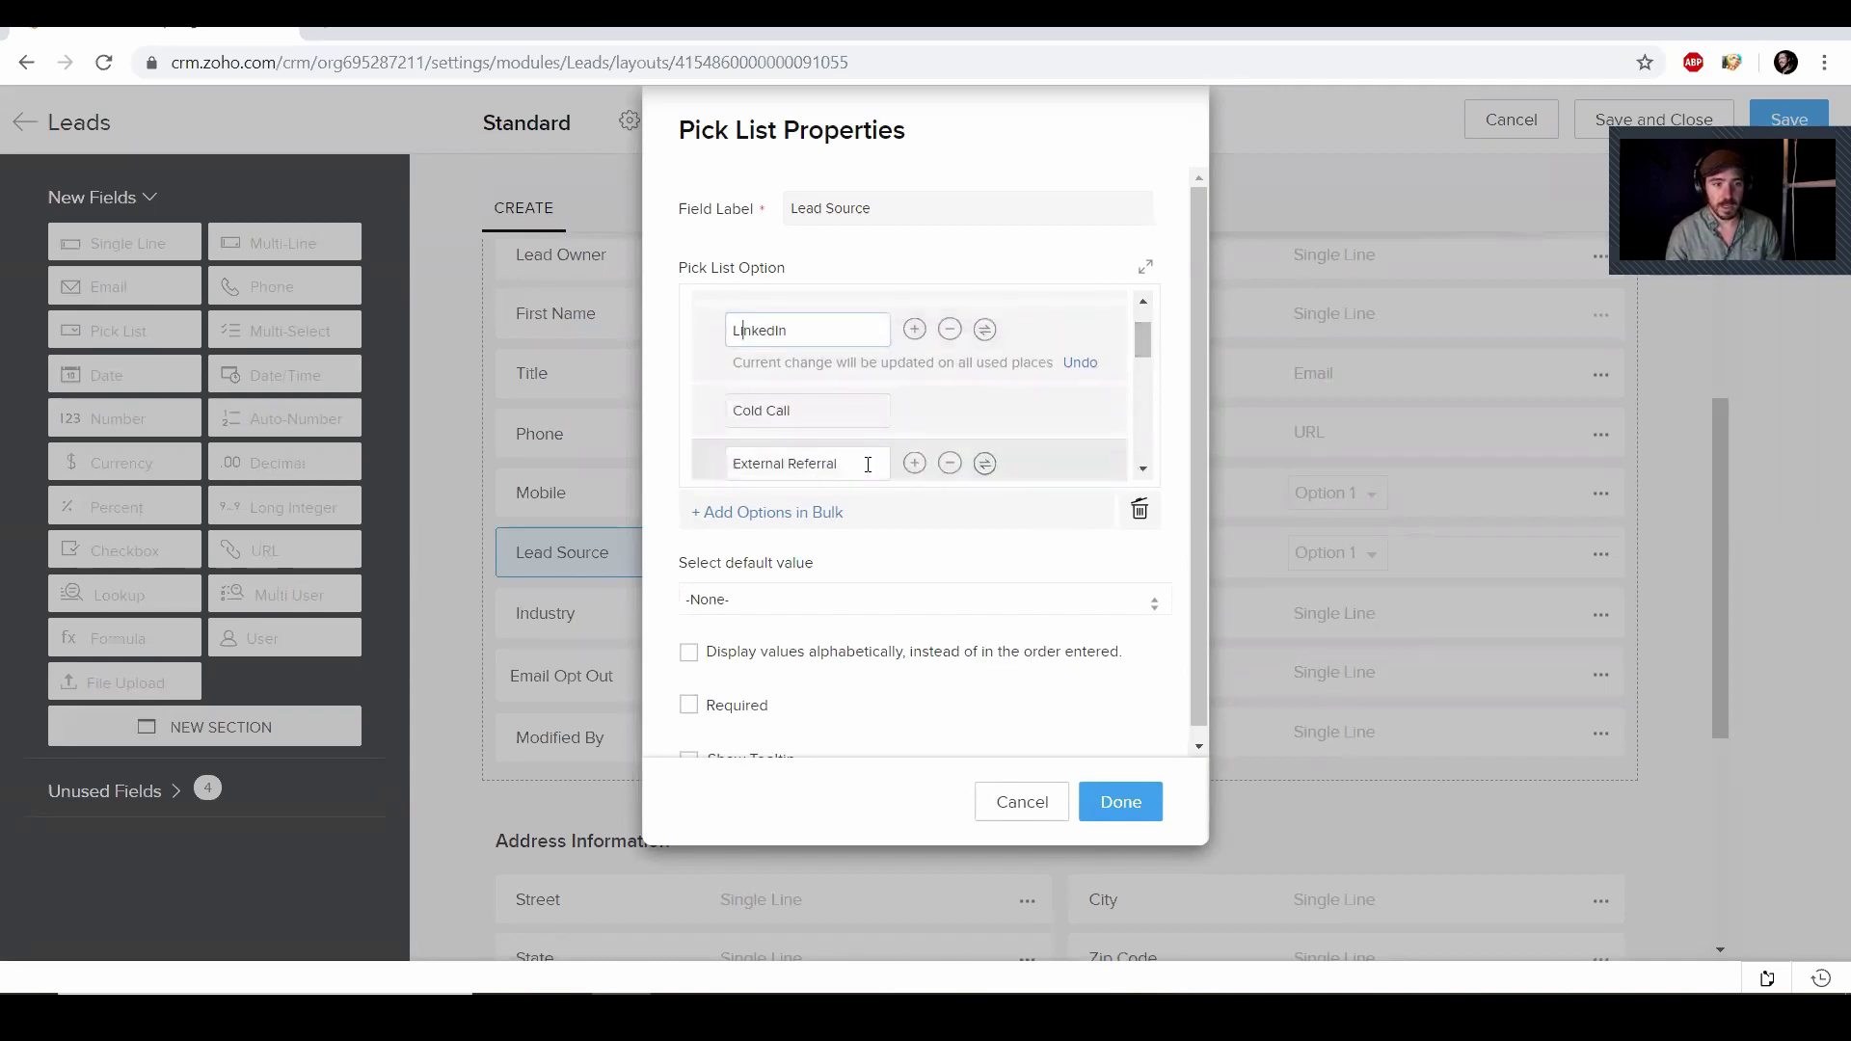
{"action": "key", "text": "ctrl+shift+Left"}
{"action": "key", "text": "ctrl+shift+Left"}
{"action": "scroll", "coordinate": [901, 467], "scroll_direction": "down", "scroll_amount": 2}
{"action": "scroll", "coordinate": [902, 467], "scroll_direction": "up", "scroll_amount": 2}
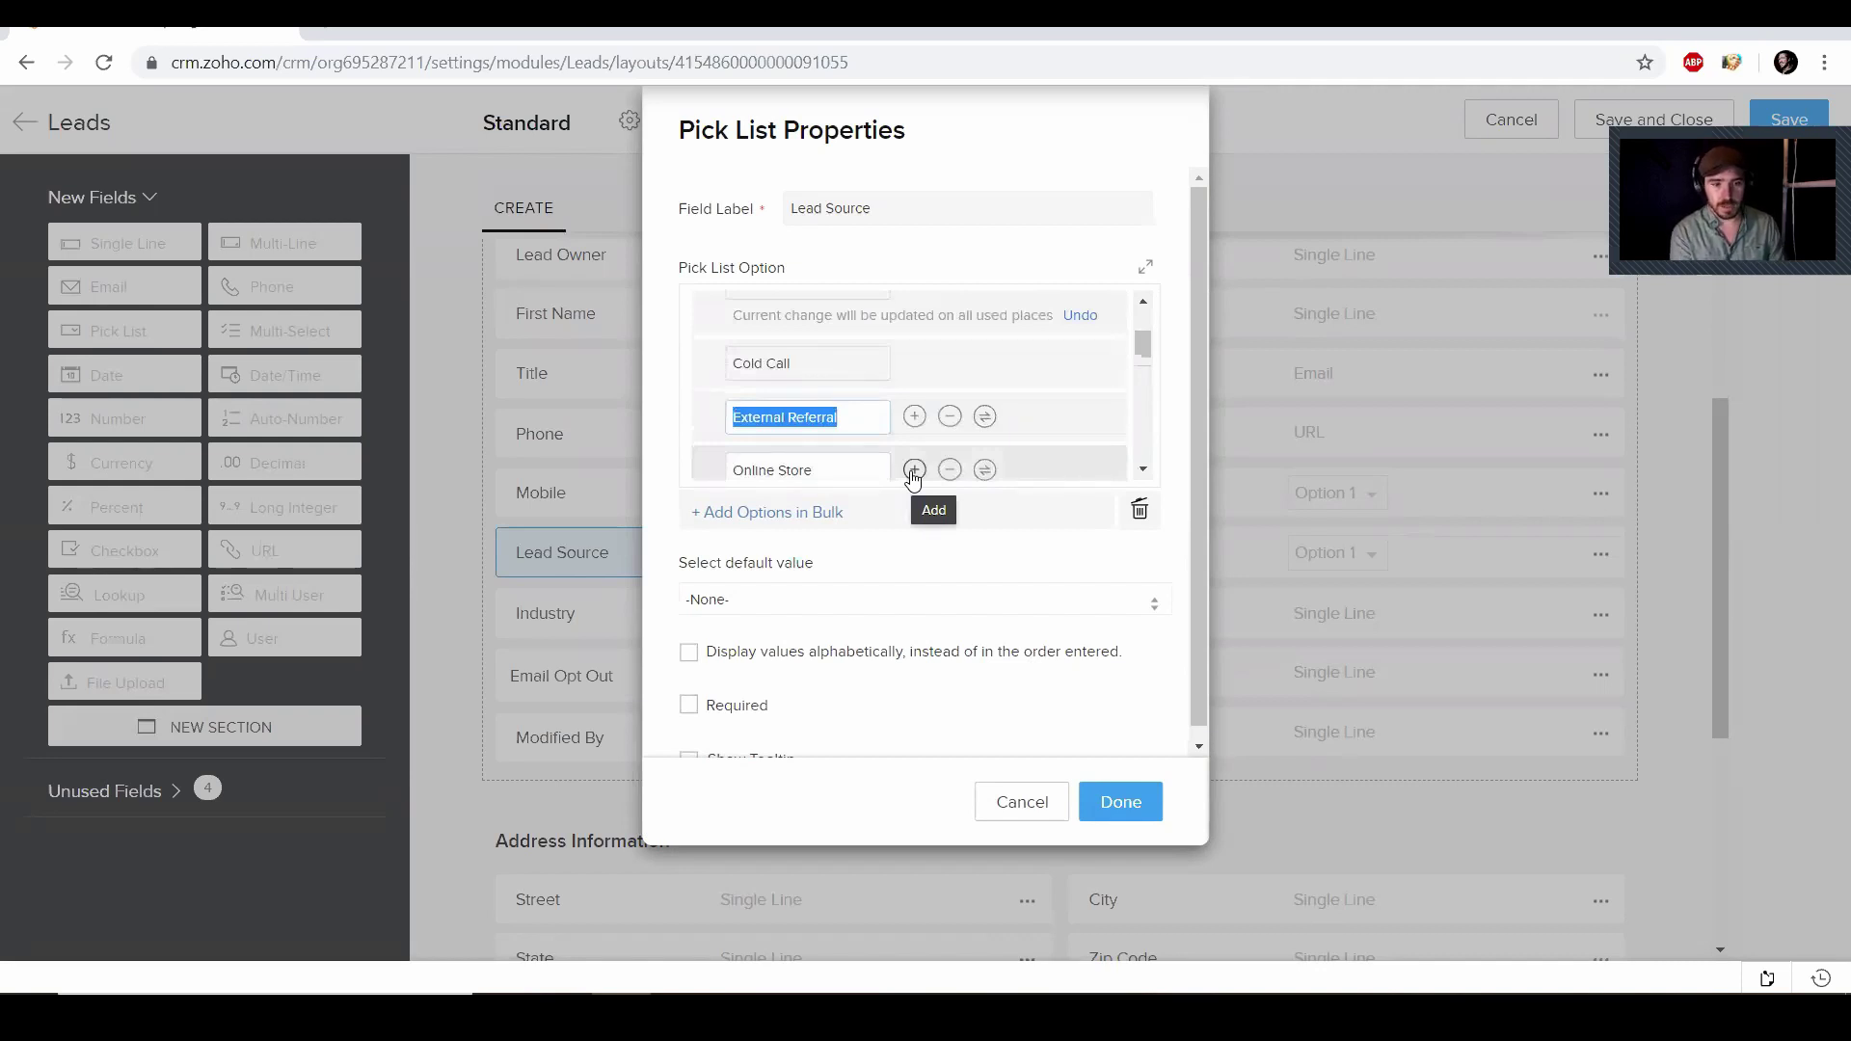
{"action": "type", "text": "Twitter"}
{"action": "left_click_drag", "start_coordinate": [911, 470], "coordinate": [1044, 402]}
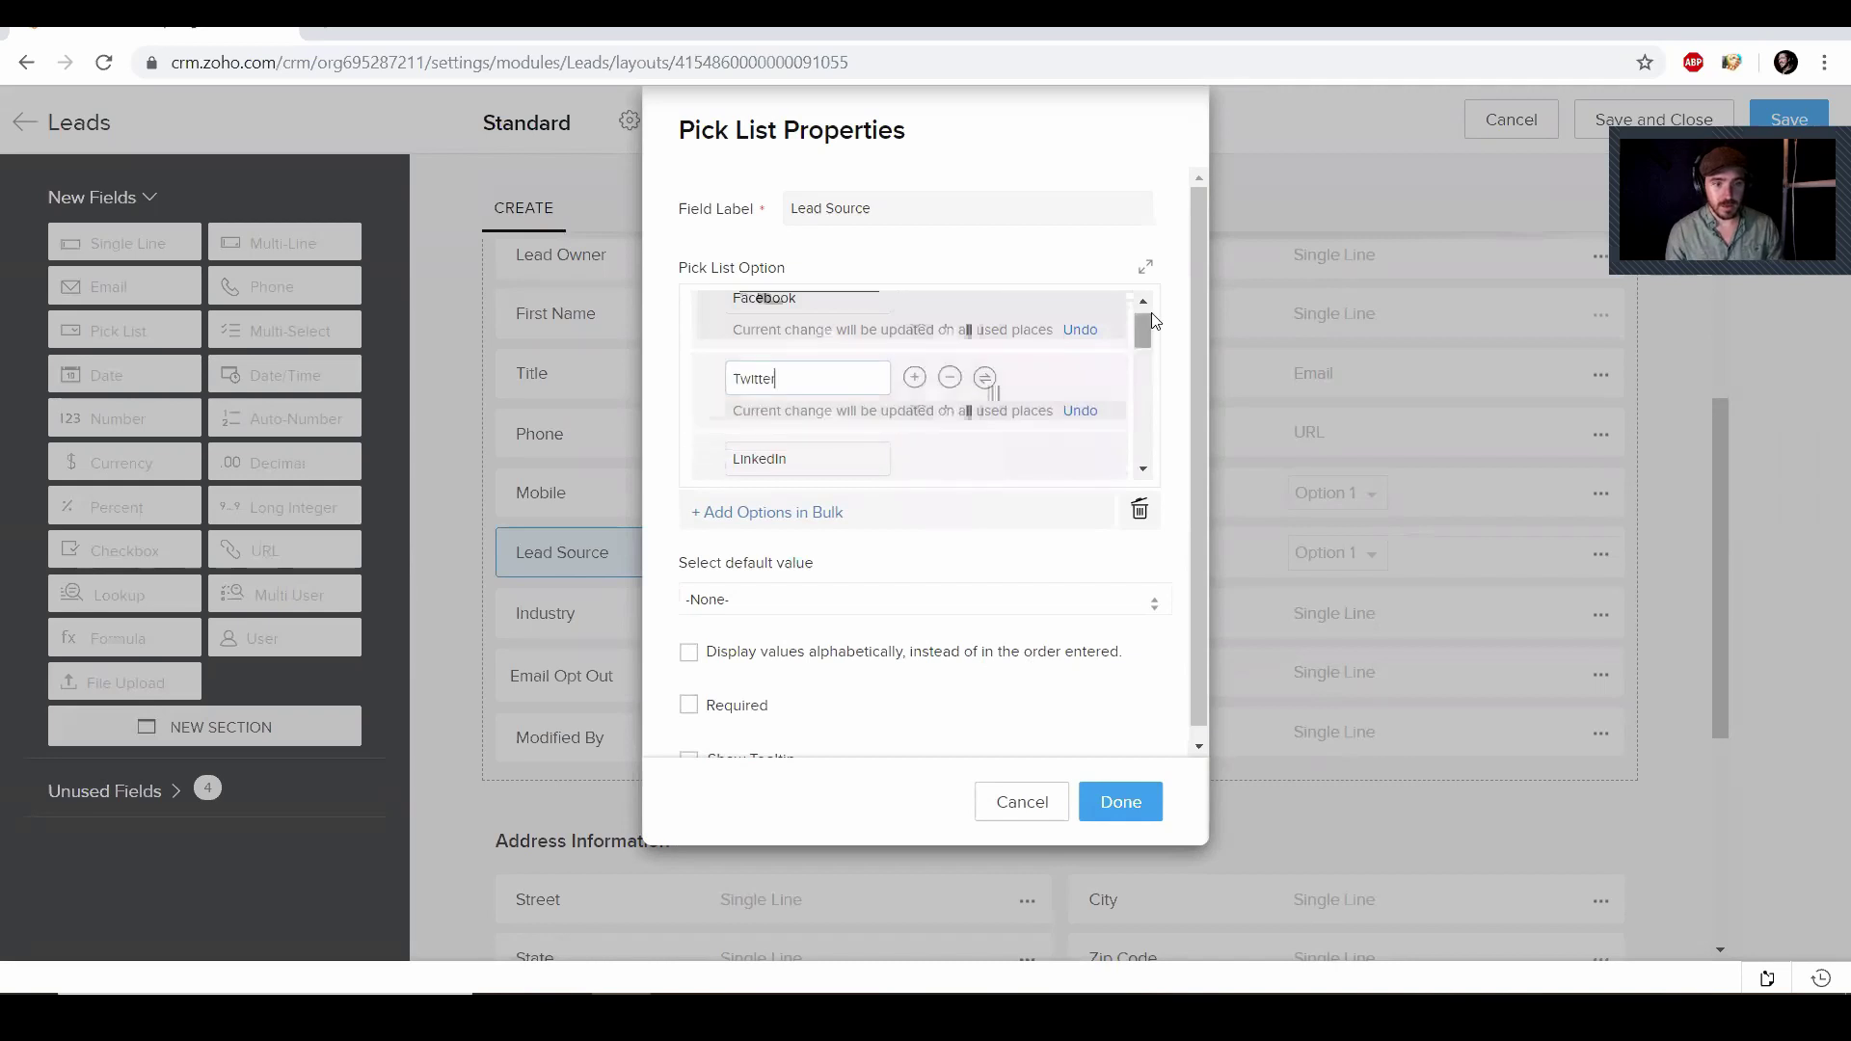
{"action": "left_click_drag", "start_coordinate": [1145, 330], "coordinate": [1144, 354]}
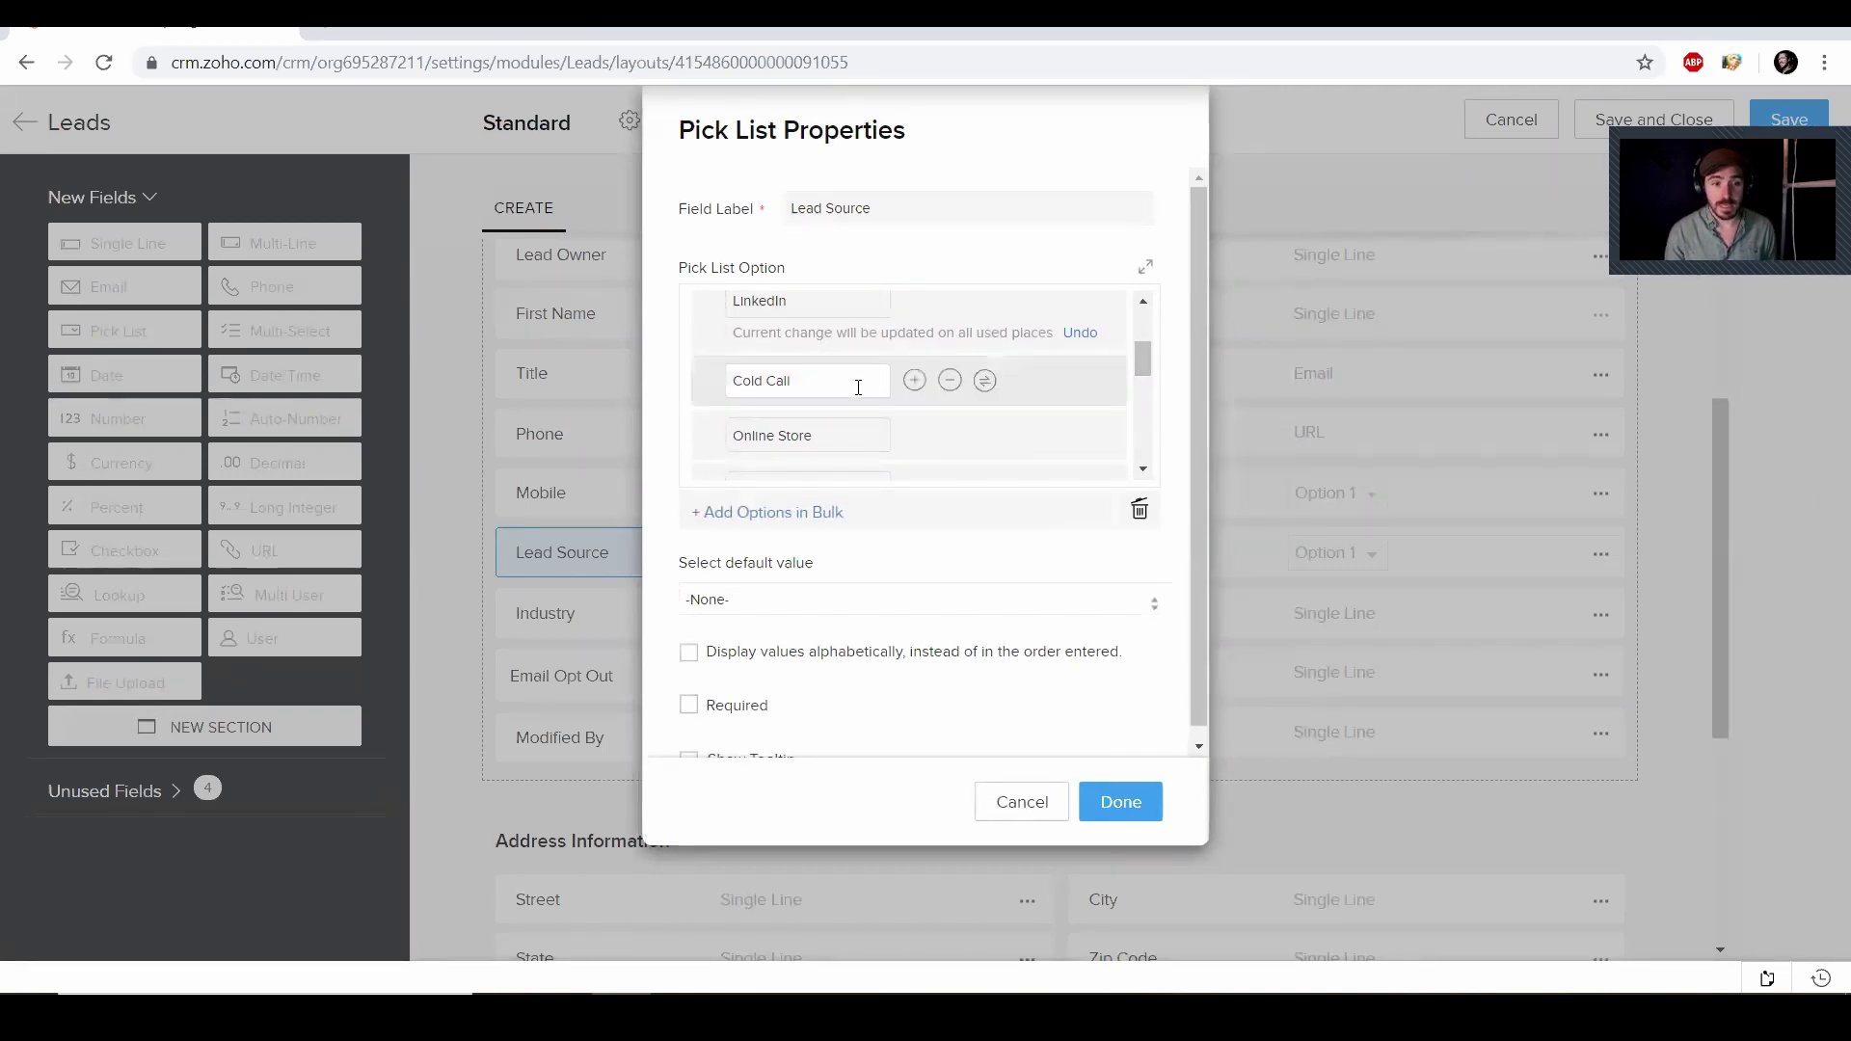
Turn Online Store into Referrals and Partner into Cold Email, moving both above Cold Call
{"action": "left_click", "coordinate": [852, 434]}
{"action": "triple_click", "coordinate": [734, 433]}
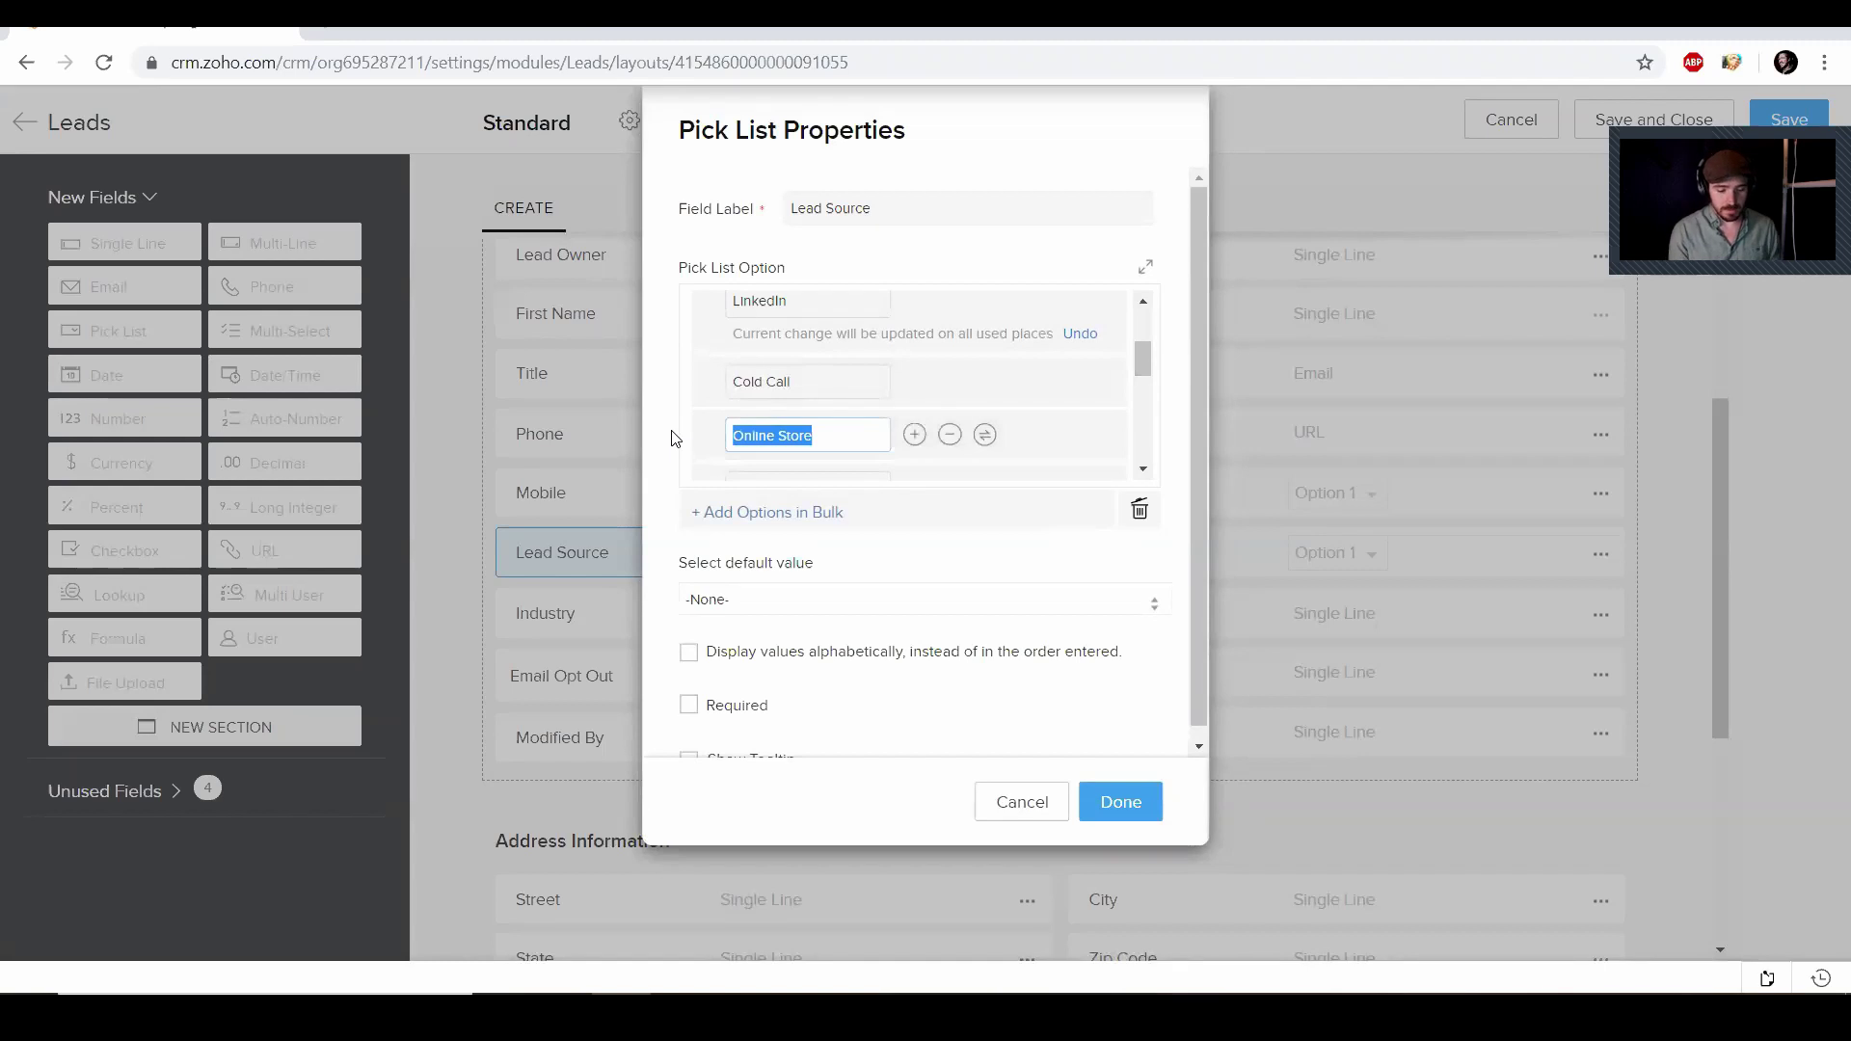
{"action": "key", "text": "BackSpace"}
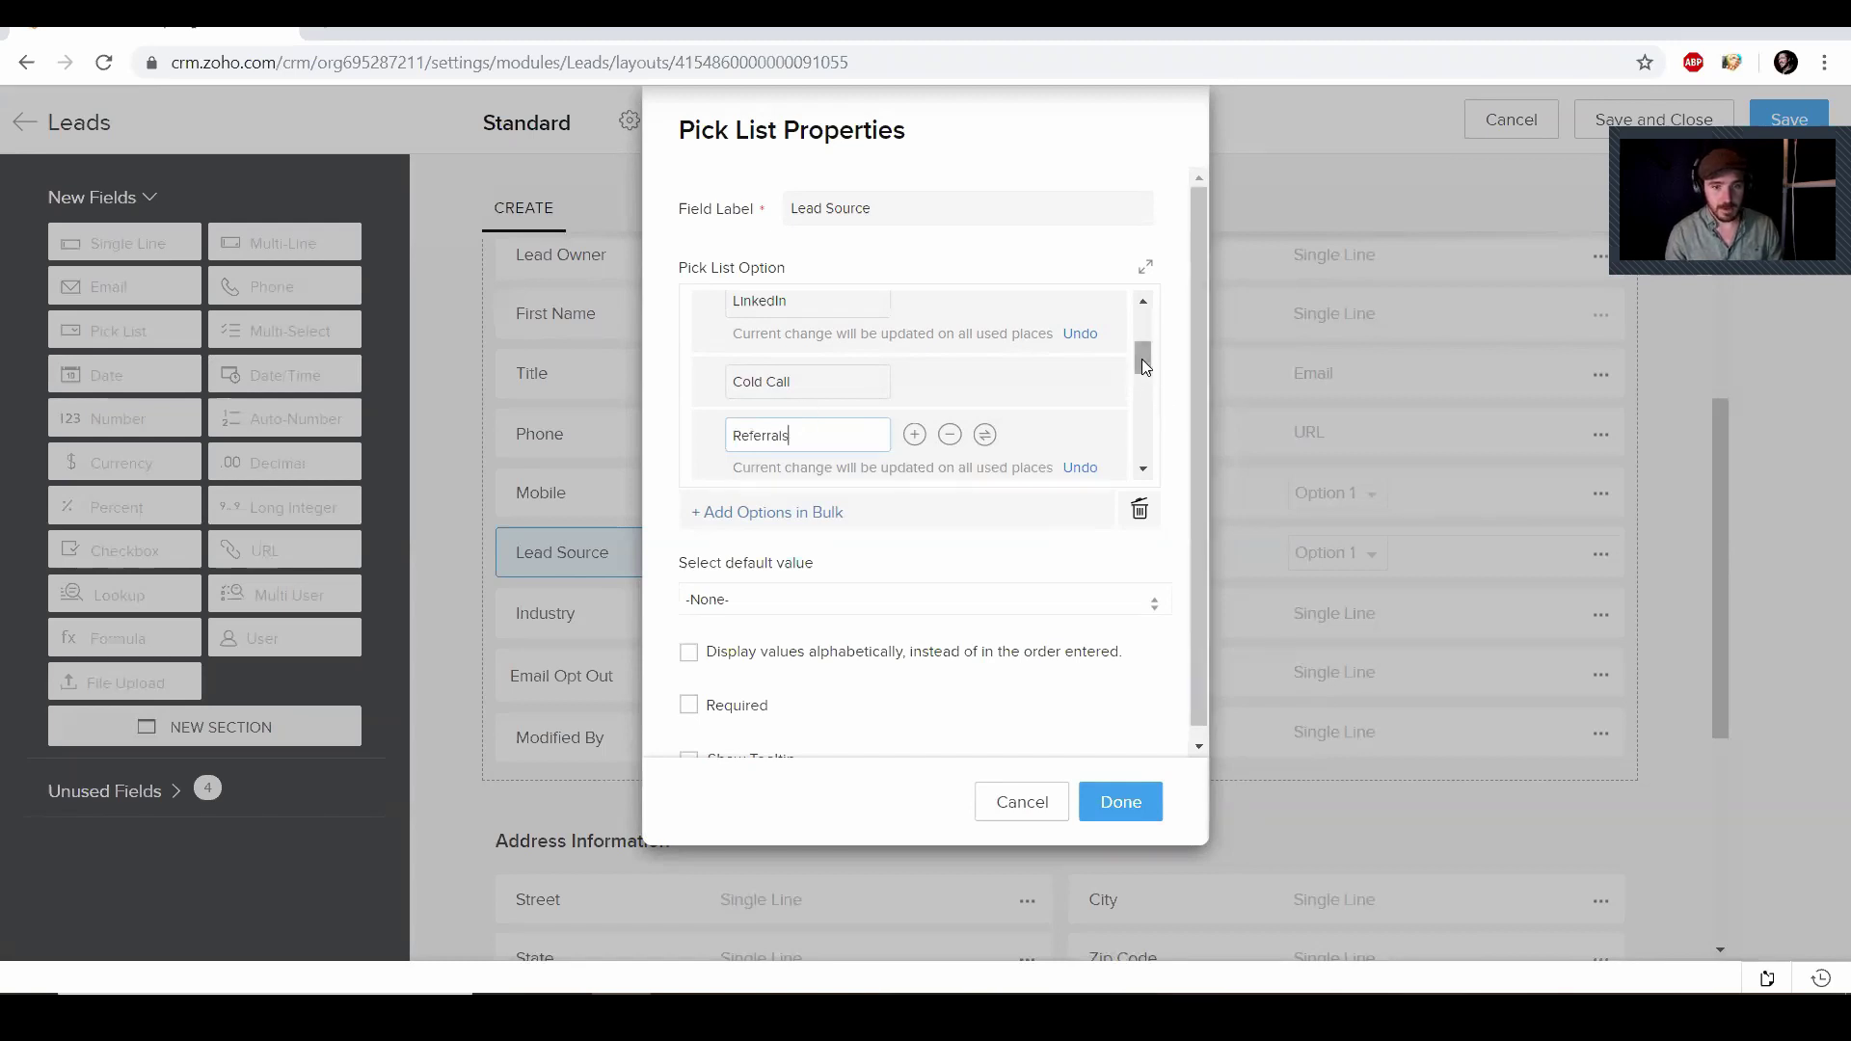
{"action": "left_click_drag", "start_coordinate": [1070, 438], "coordinate": [1073, 338]}
{"action": "scroll", "coordinate": [906, 386], "scroll_direction": "down", "scroll_amount": 1}
{"action": "left_click_drag", "start_coordinate": [772, 422], "coordinate": [634, 422]}
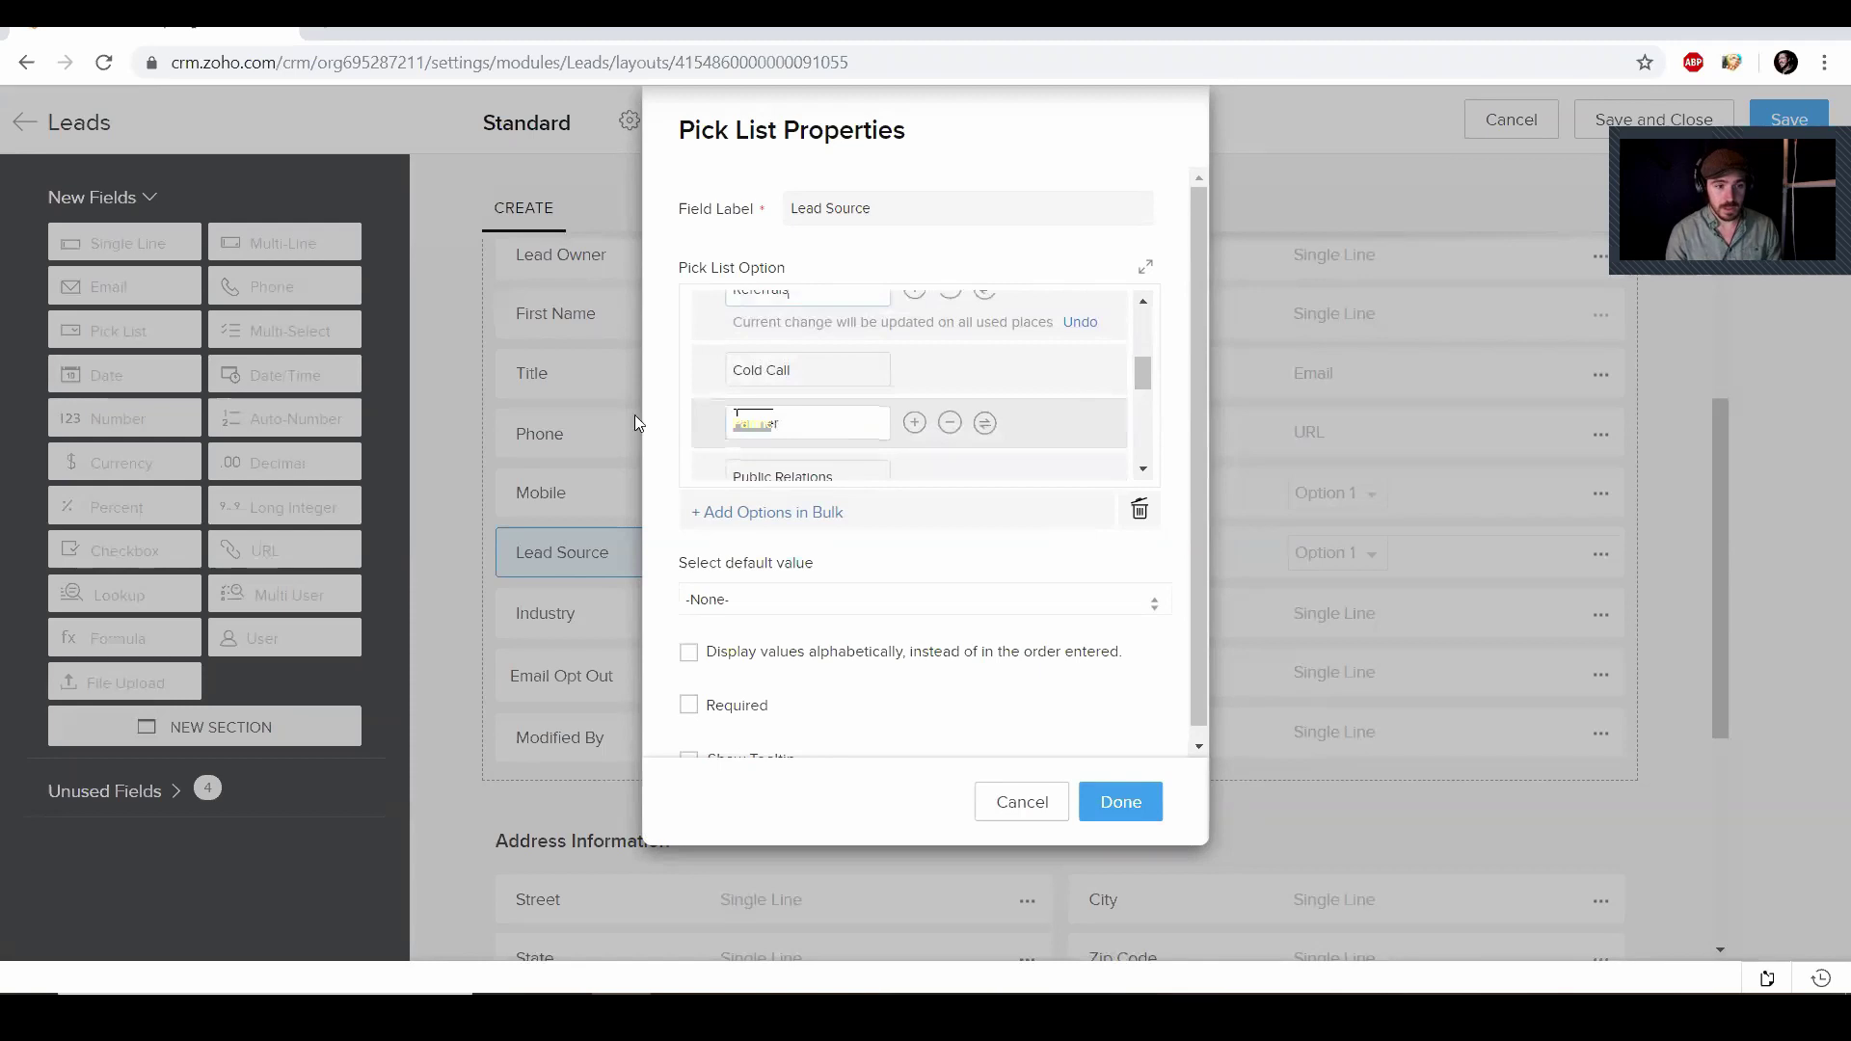
{"action": "type", "text": "Cold em"}
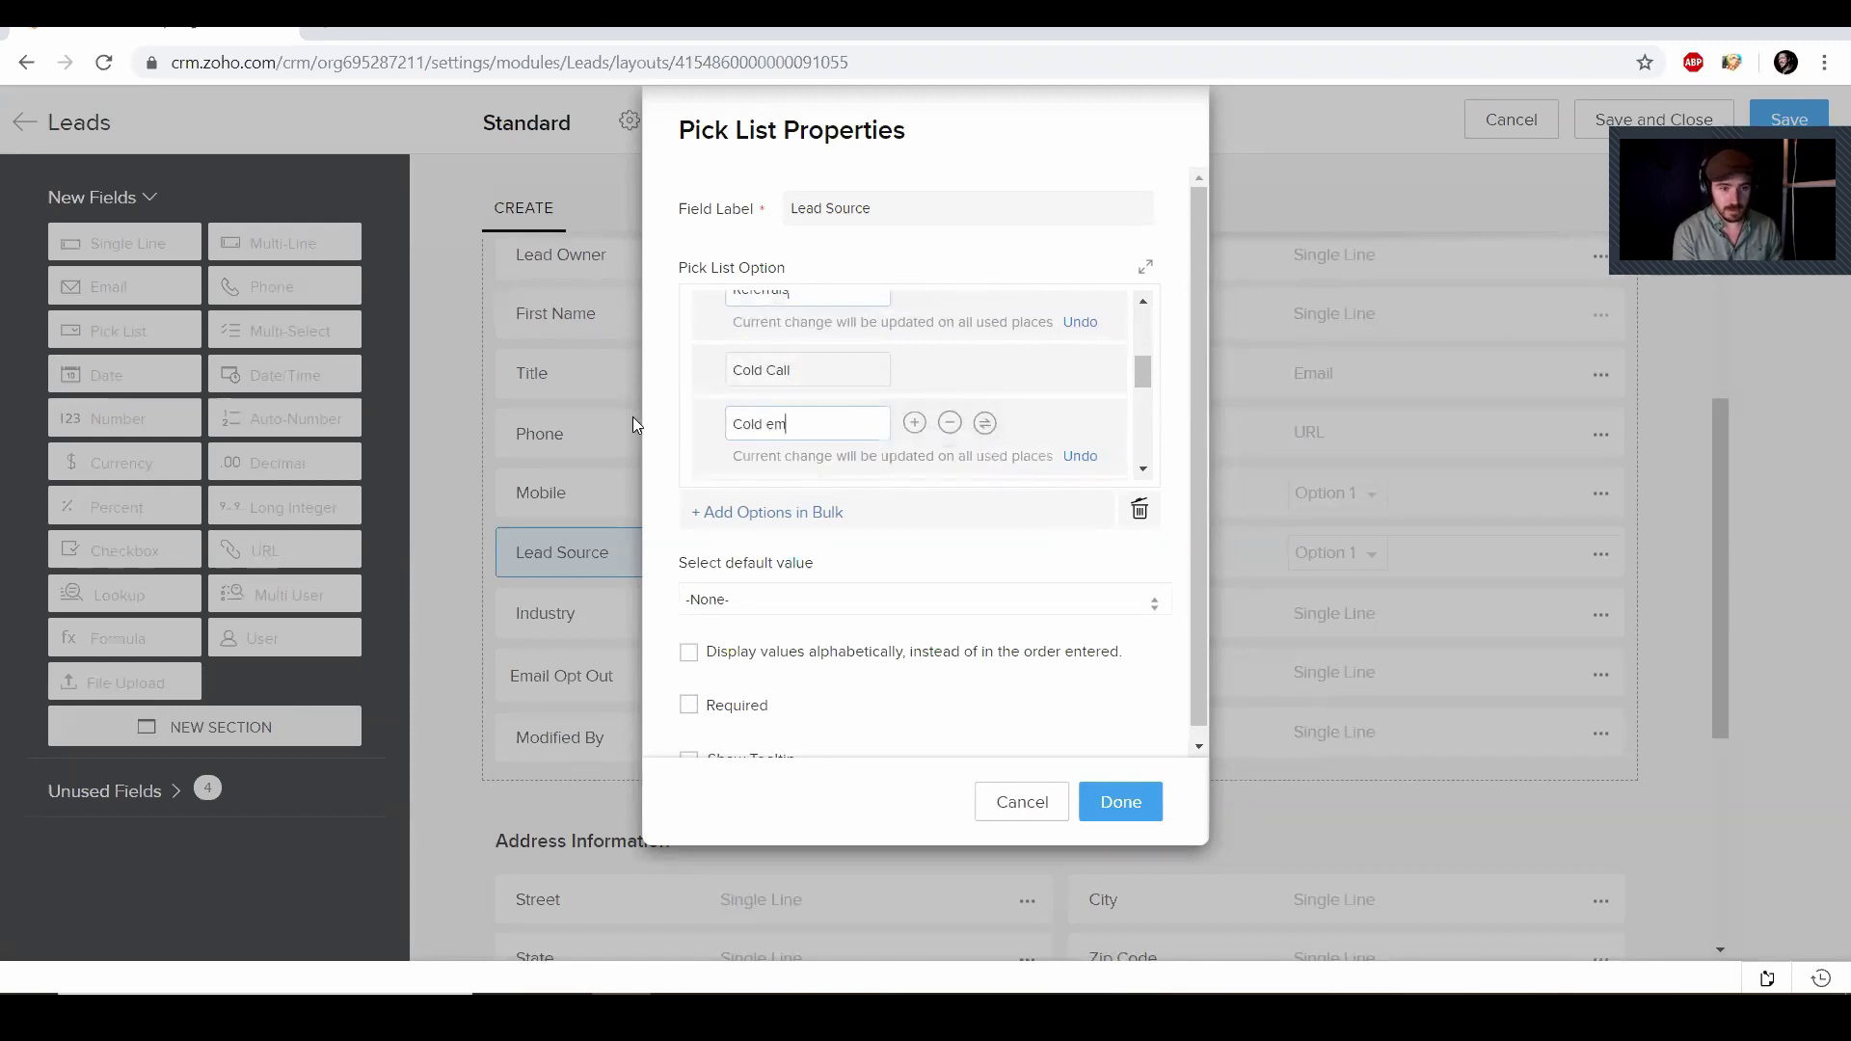
{"action": "key", "text": "BackSpace"}
{"action": "key", "text": "BackSpace"}
{"action": "type", "text": "Email"}
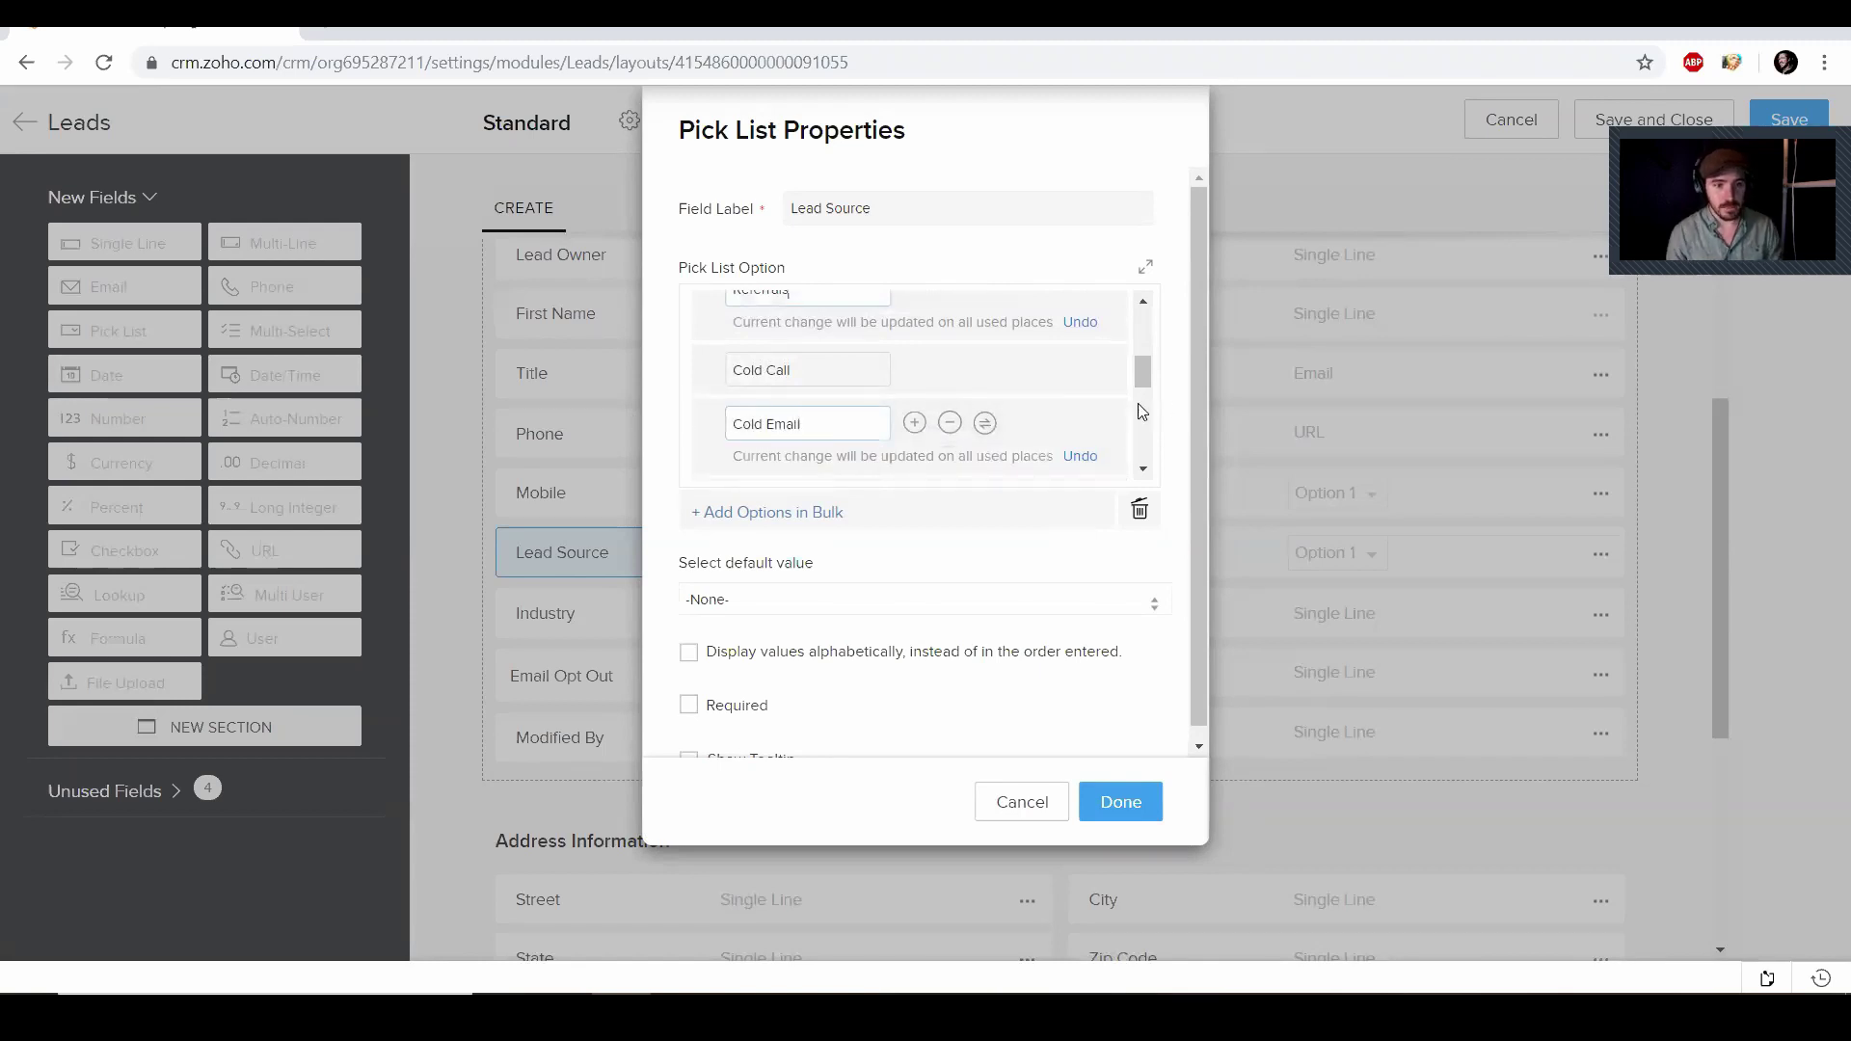
{"action": "left_click_drag", "start_coordinate": [1141, 412], "coordinate": [1153, 407]}
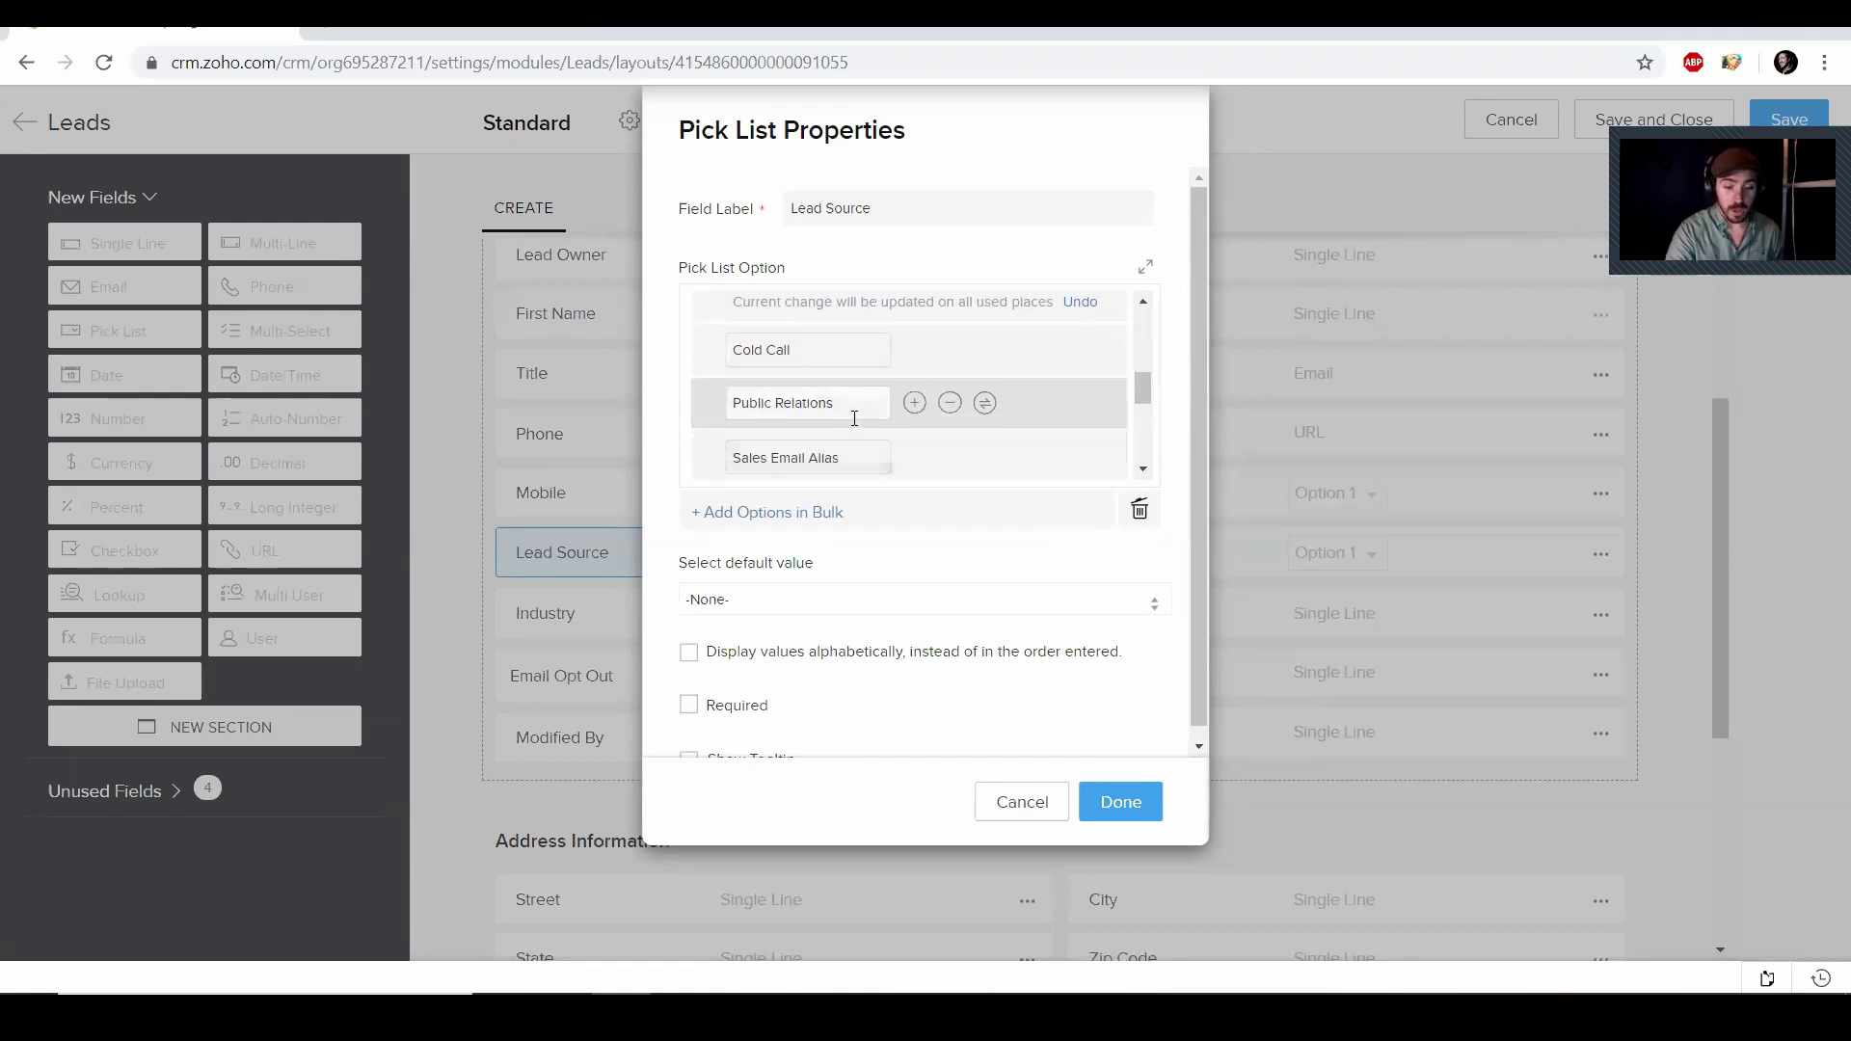
Rename Public Relations to 'Trade Shows/Convensions' and drag it above Cold Call
{"action": "left_click_drag", "start_coordinate": [855, 418], "coordinate": [686, 417]}
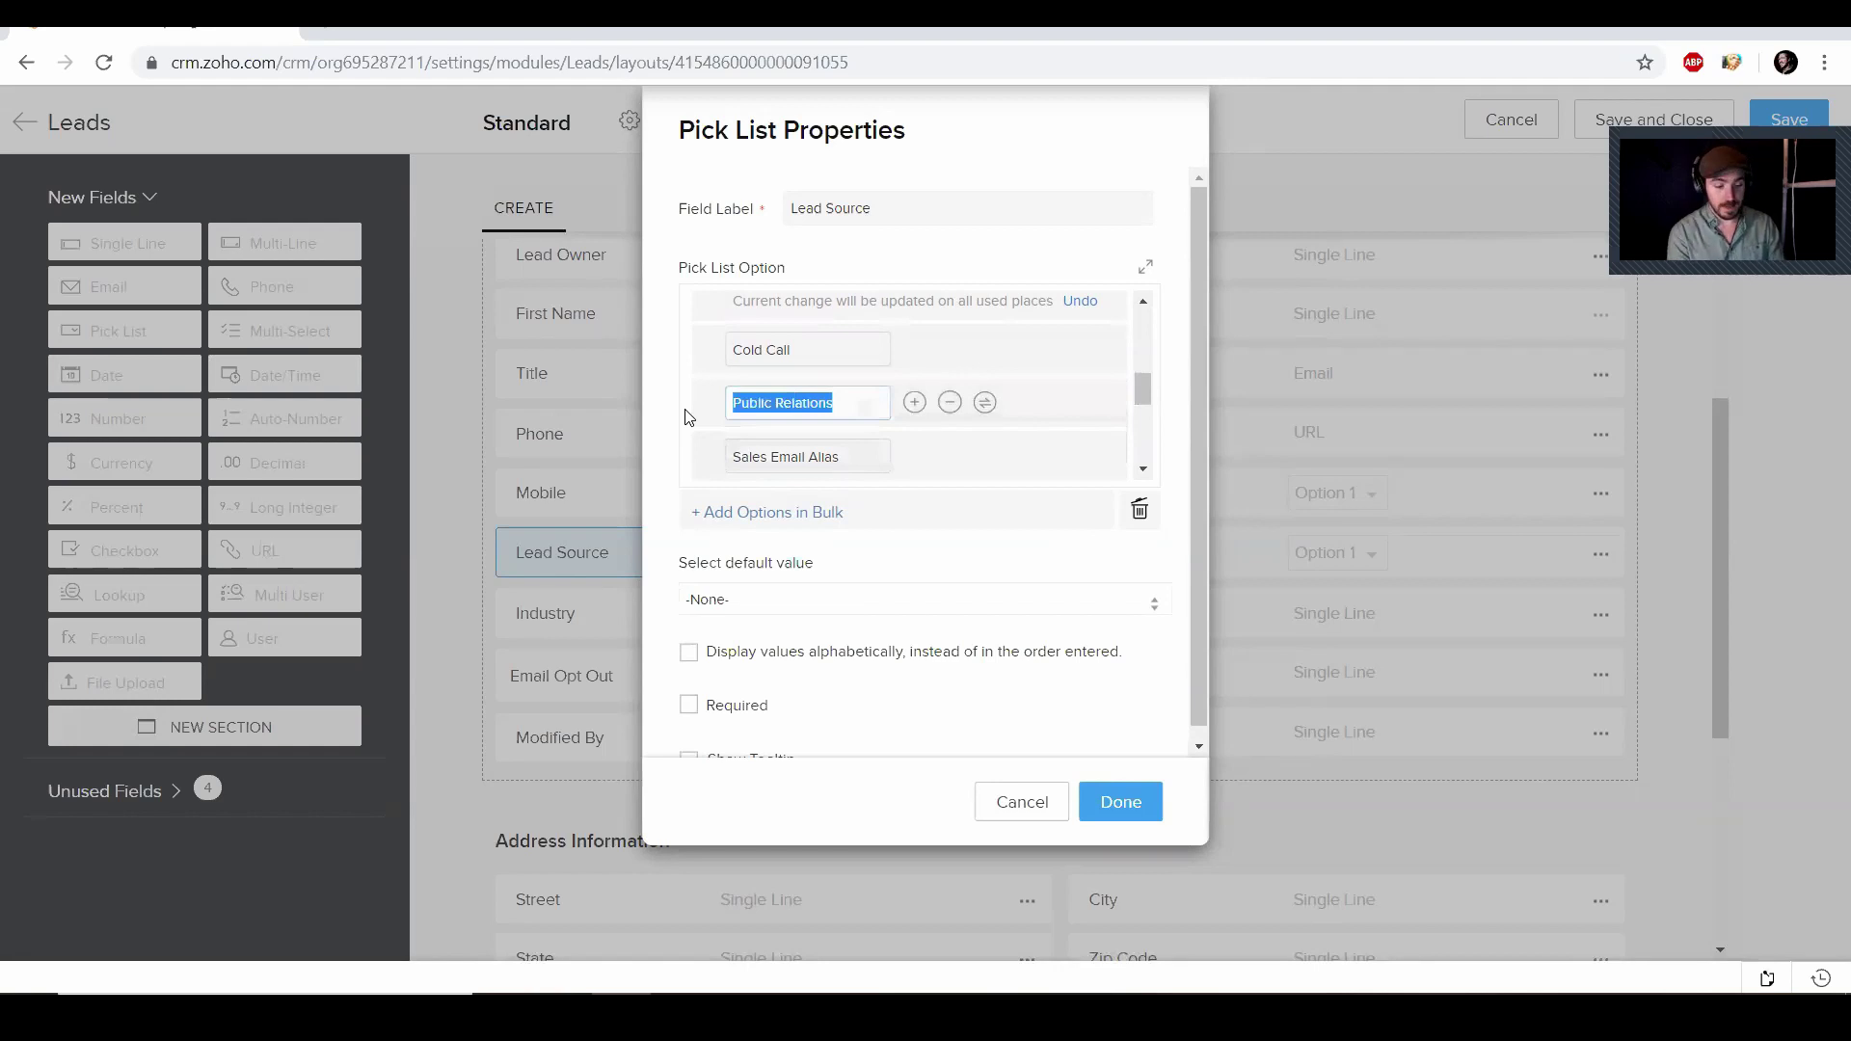
{"action": "type", "text": "Trade Shows/C"}
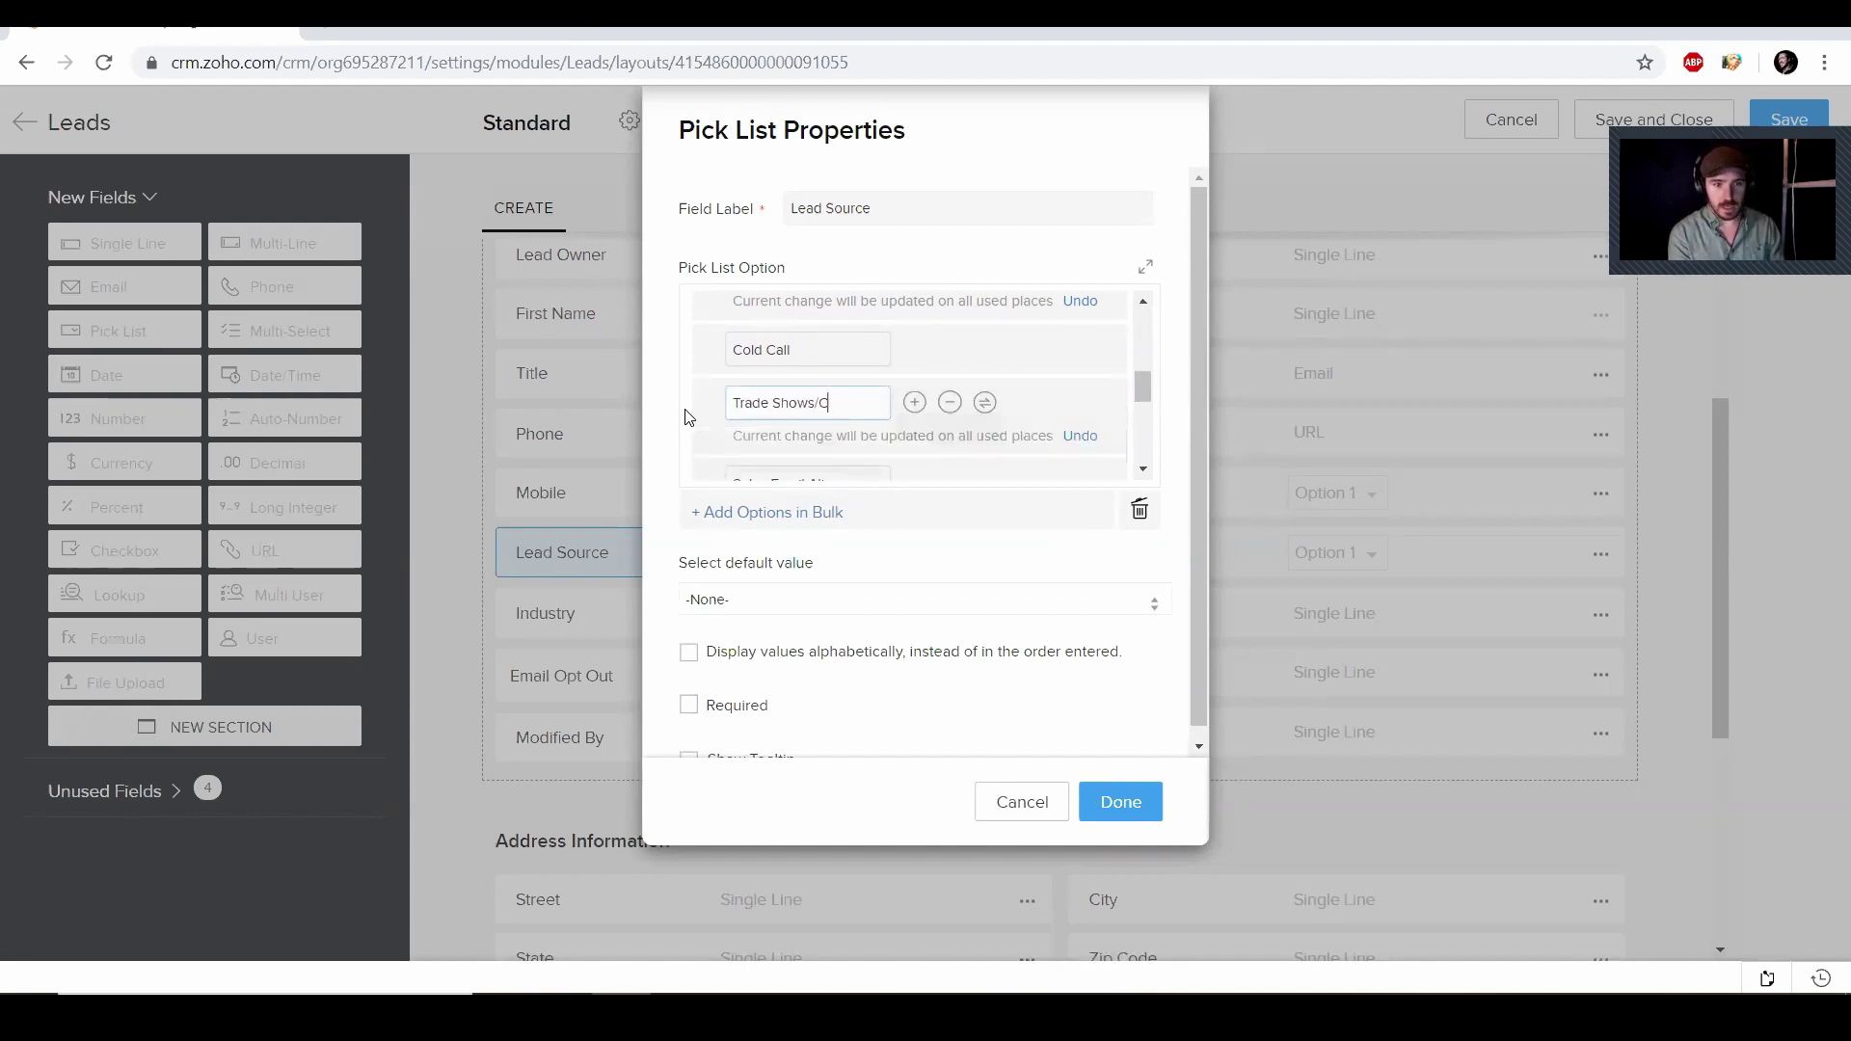
{"action": "type", "text": "onvensions"}
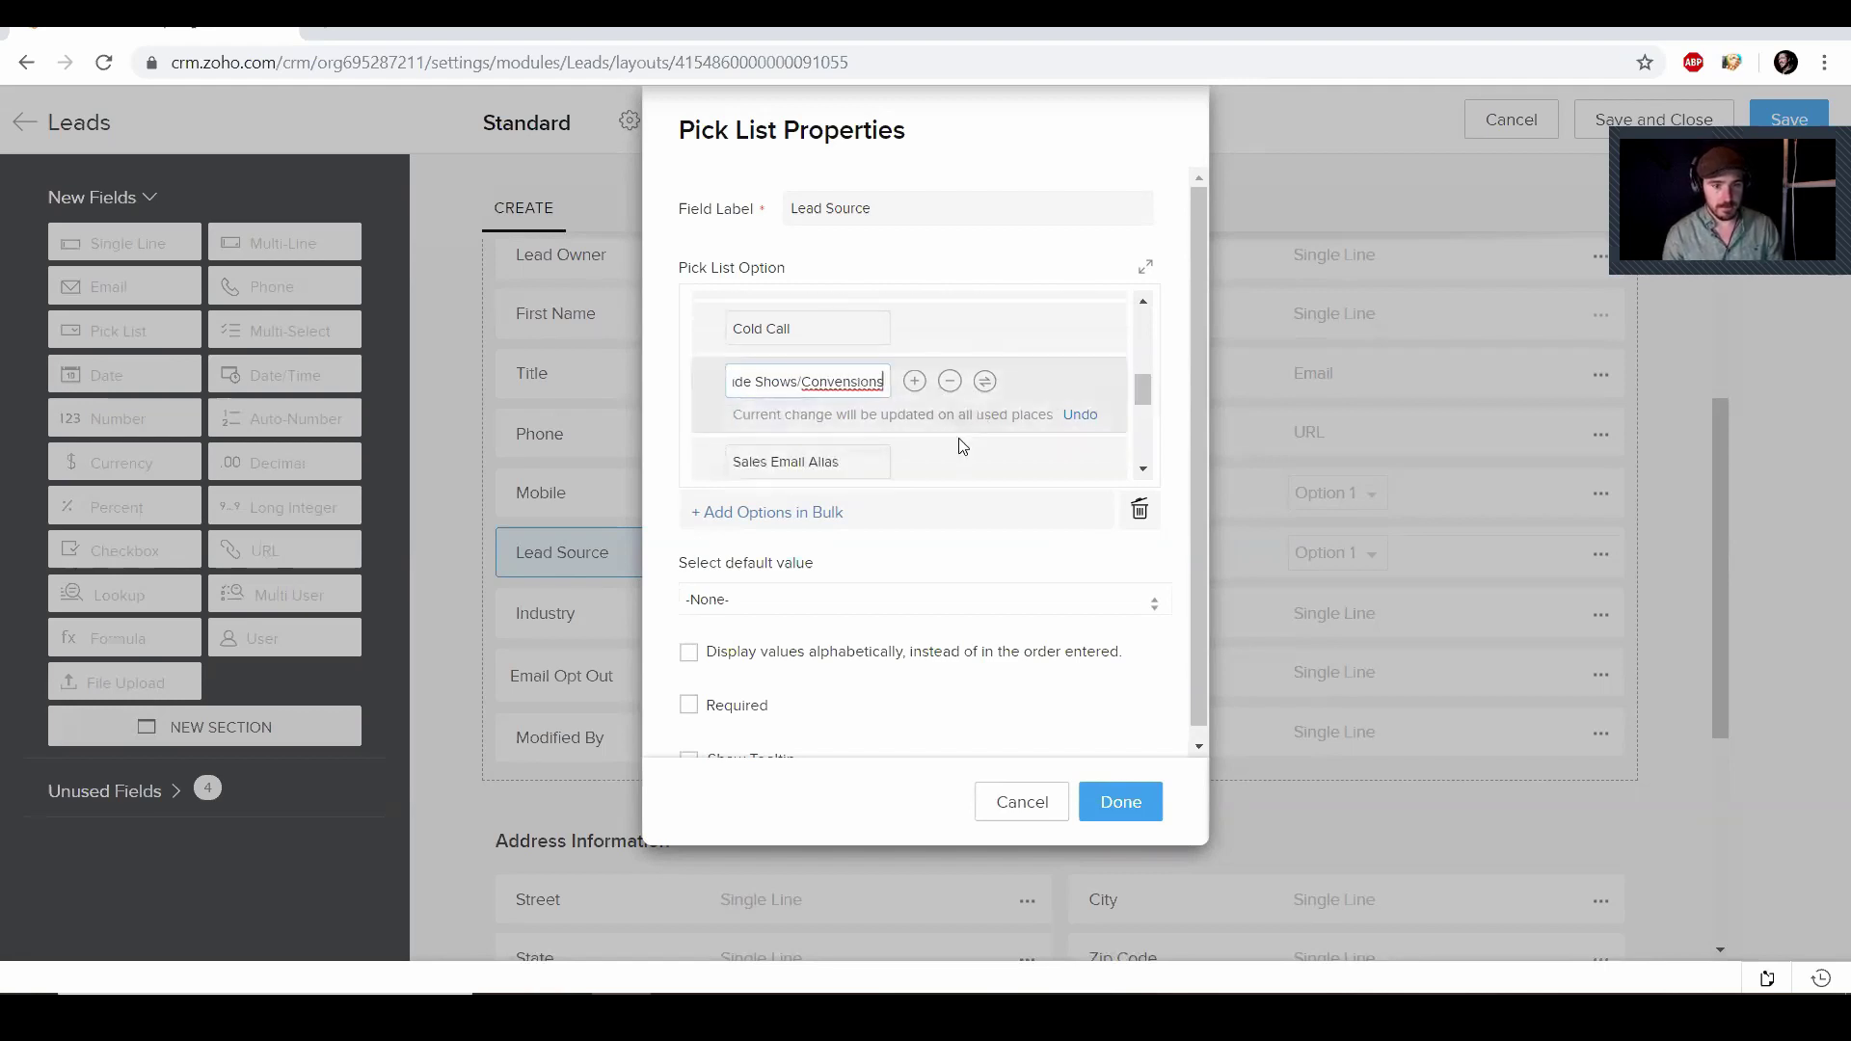
{"action": "left_click_drag", "start_coordinate": [1000, 401], "coordinate": [1080, 403]}
Move Chat, Web Download, Web Research, Trade Show, Seminar Partner, Internal Seminar, Cold Call and Sales Email Alias to unused values and save
{"action": "scroll", "coordinate": [1050, 408], "scroll_direction": "down", "scroll_amount": 3}
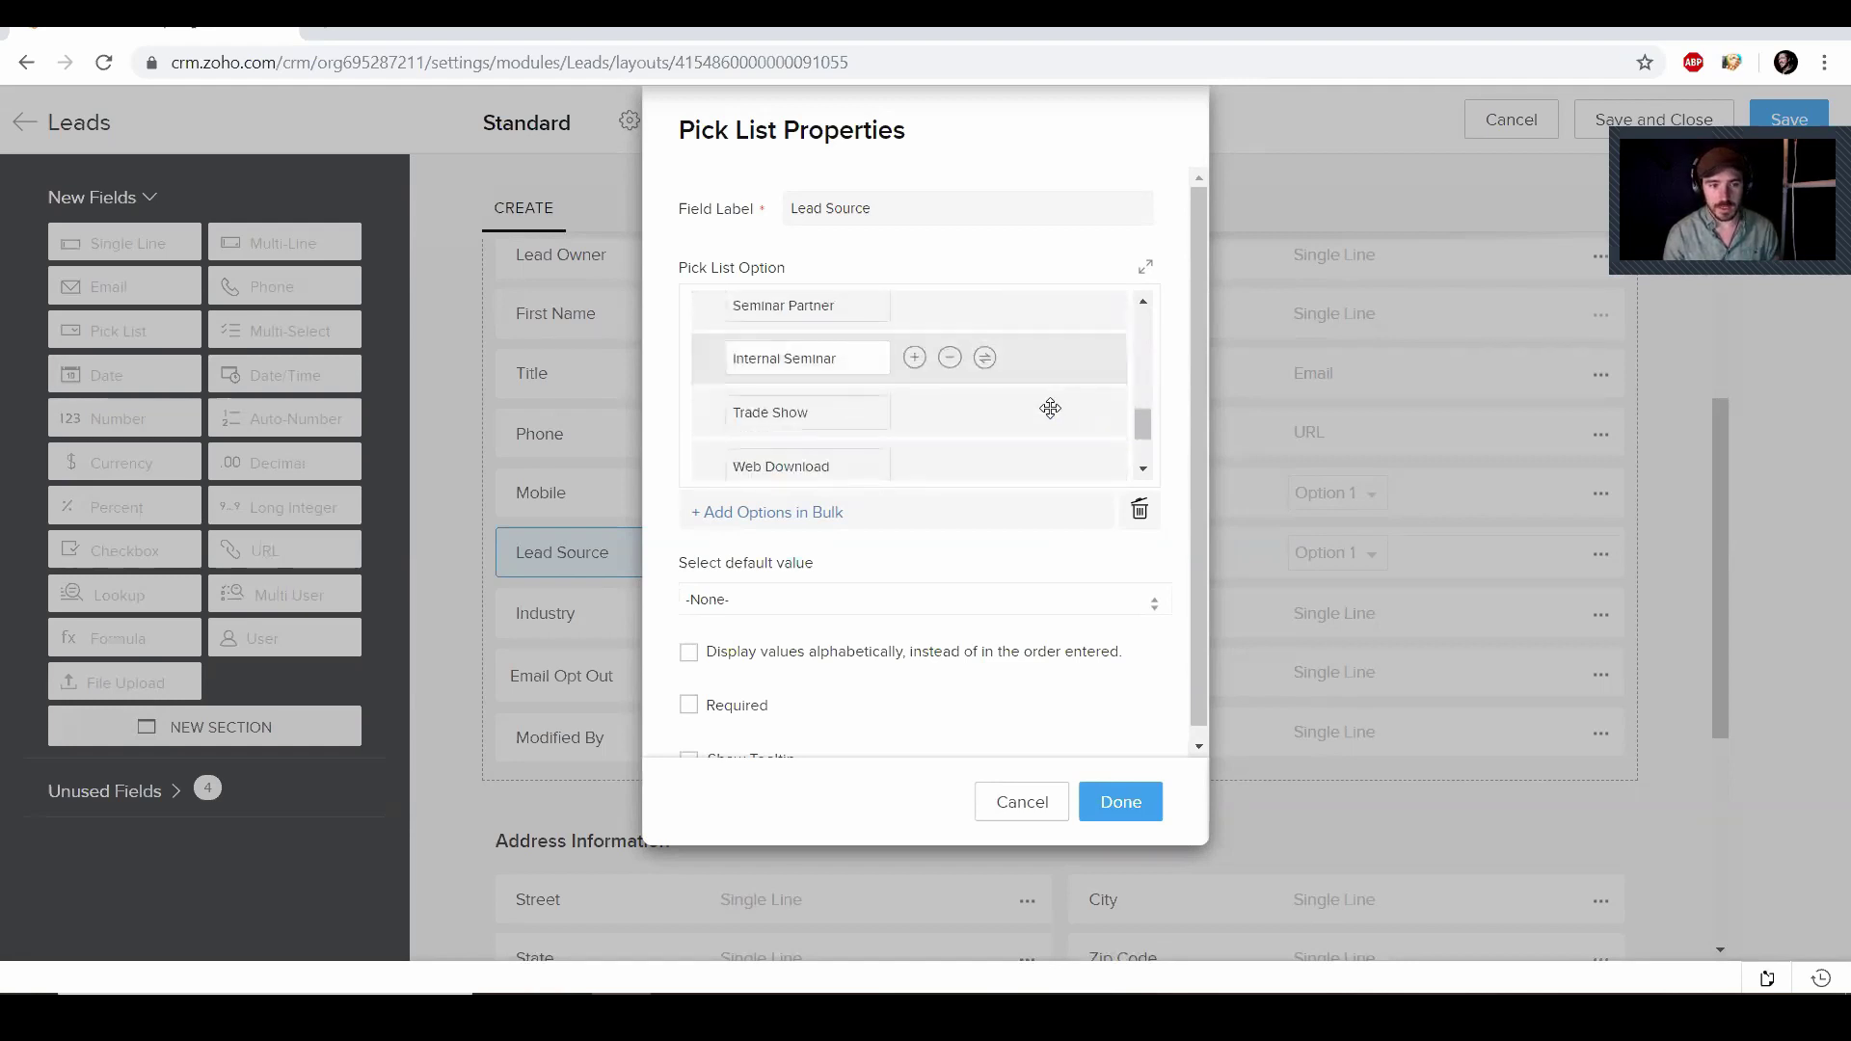
{"action": "scroll", "coordinate": [1050, 407], "scroll_direction": "down", "scroll_amount": 3}
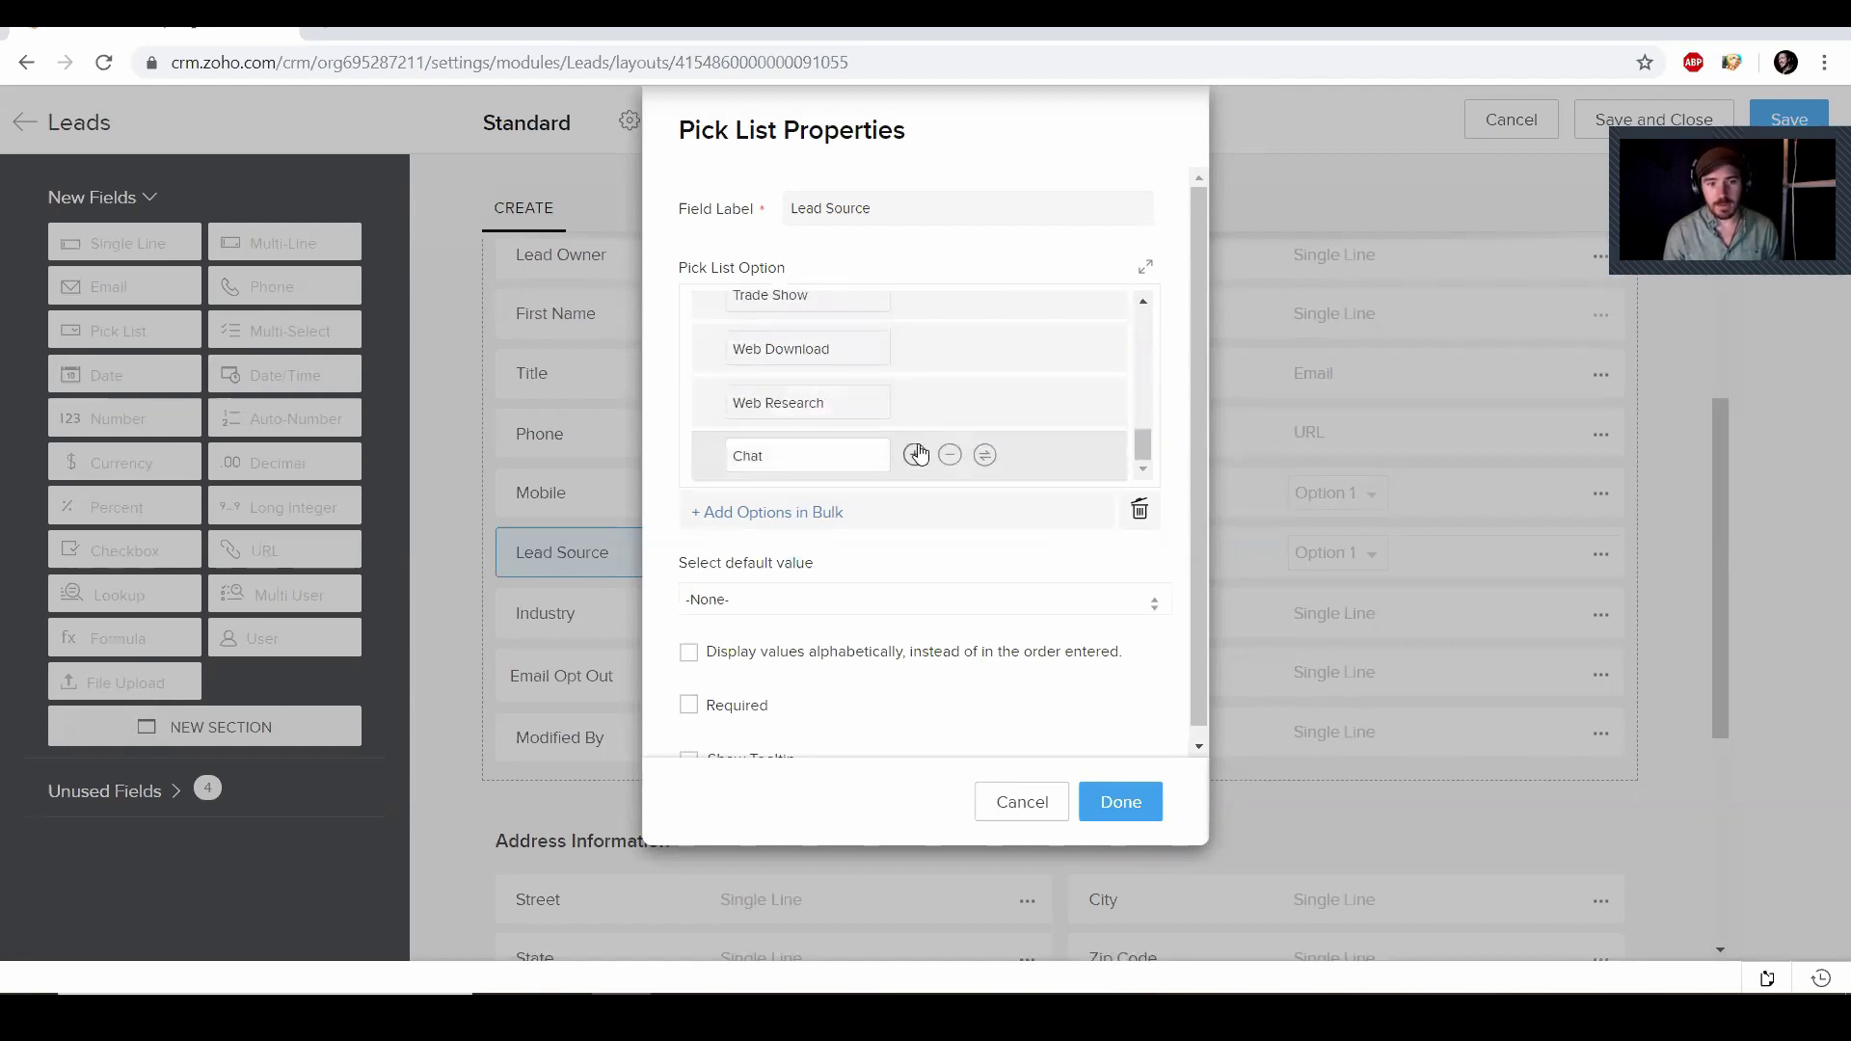
{"action": "left_click", "coordinate": [950, 455]}
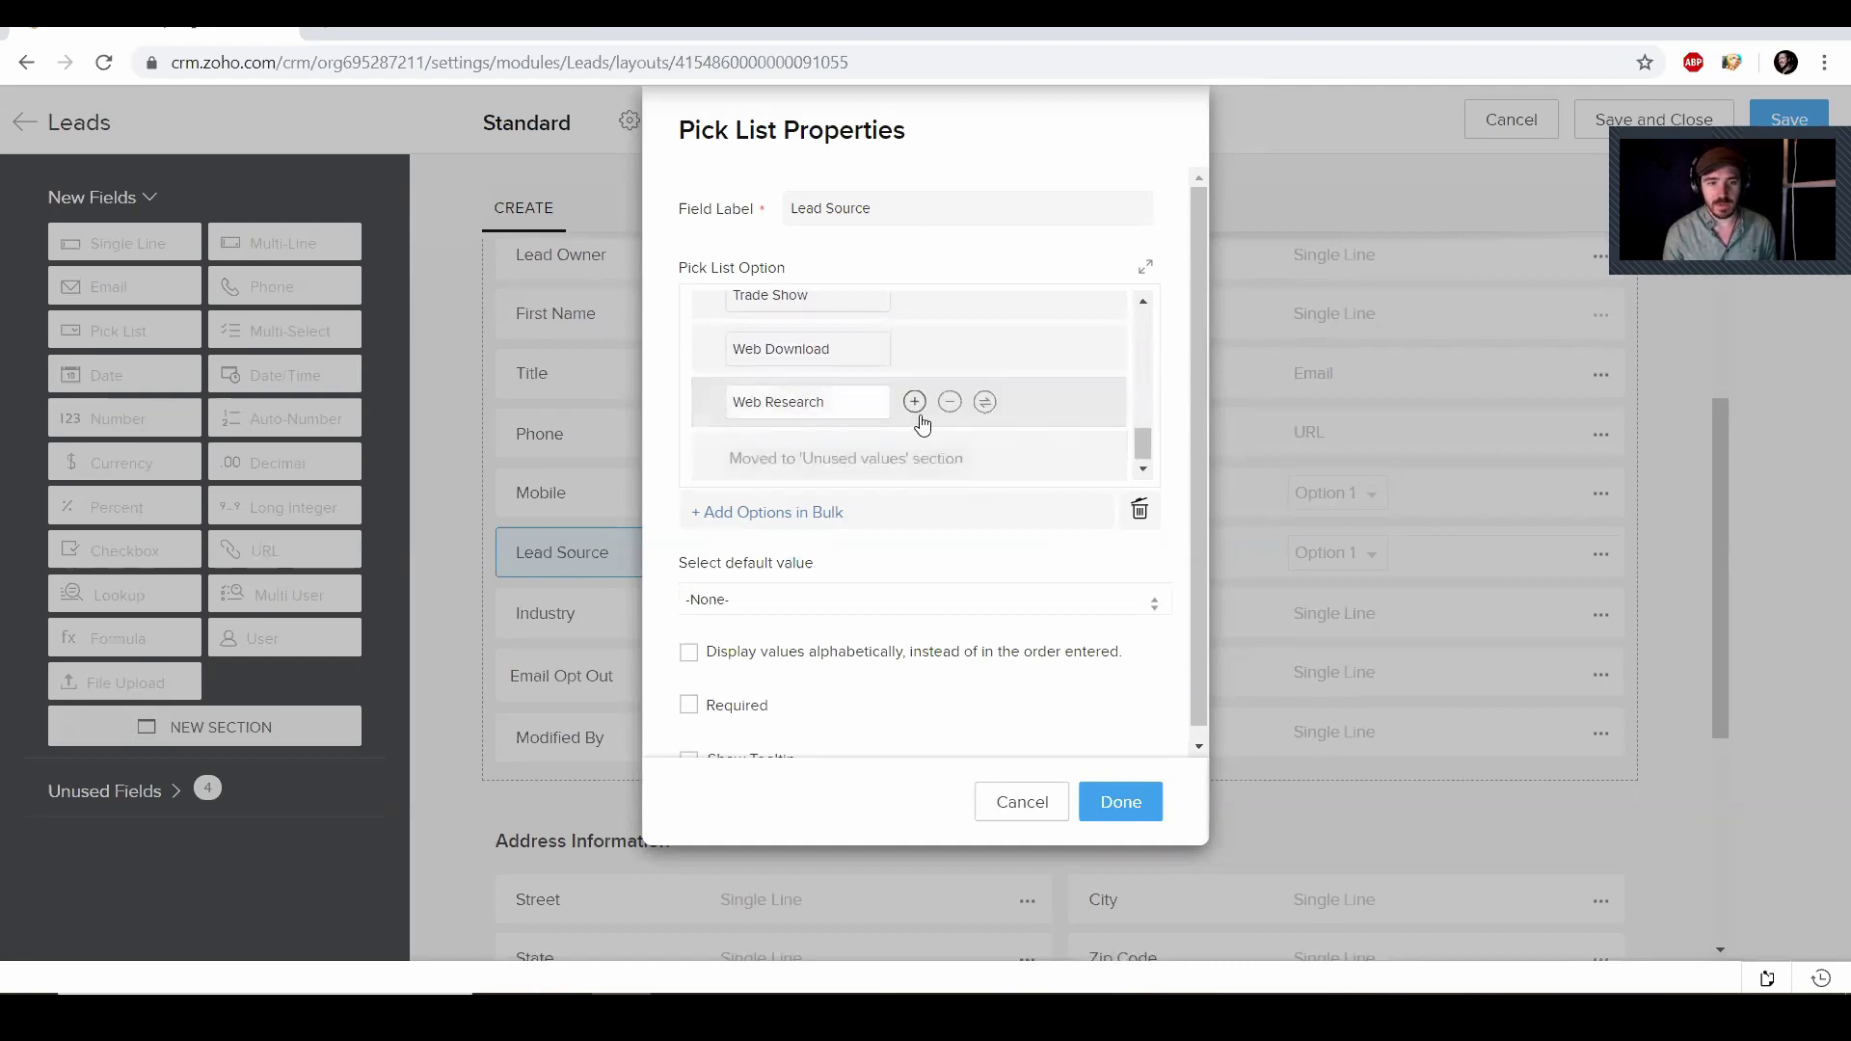
{"action": "left_click", "coordinate": [949, 401]}
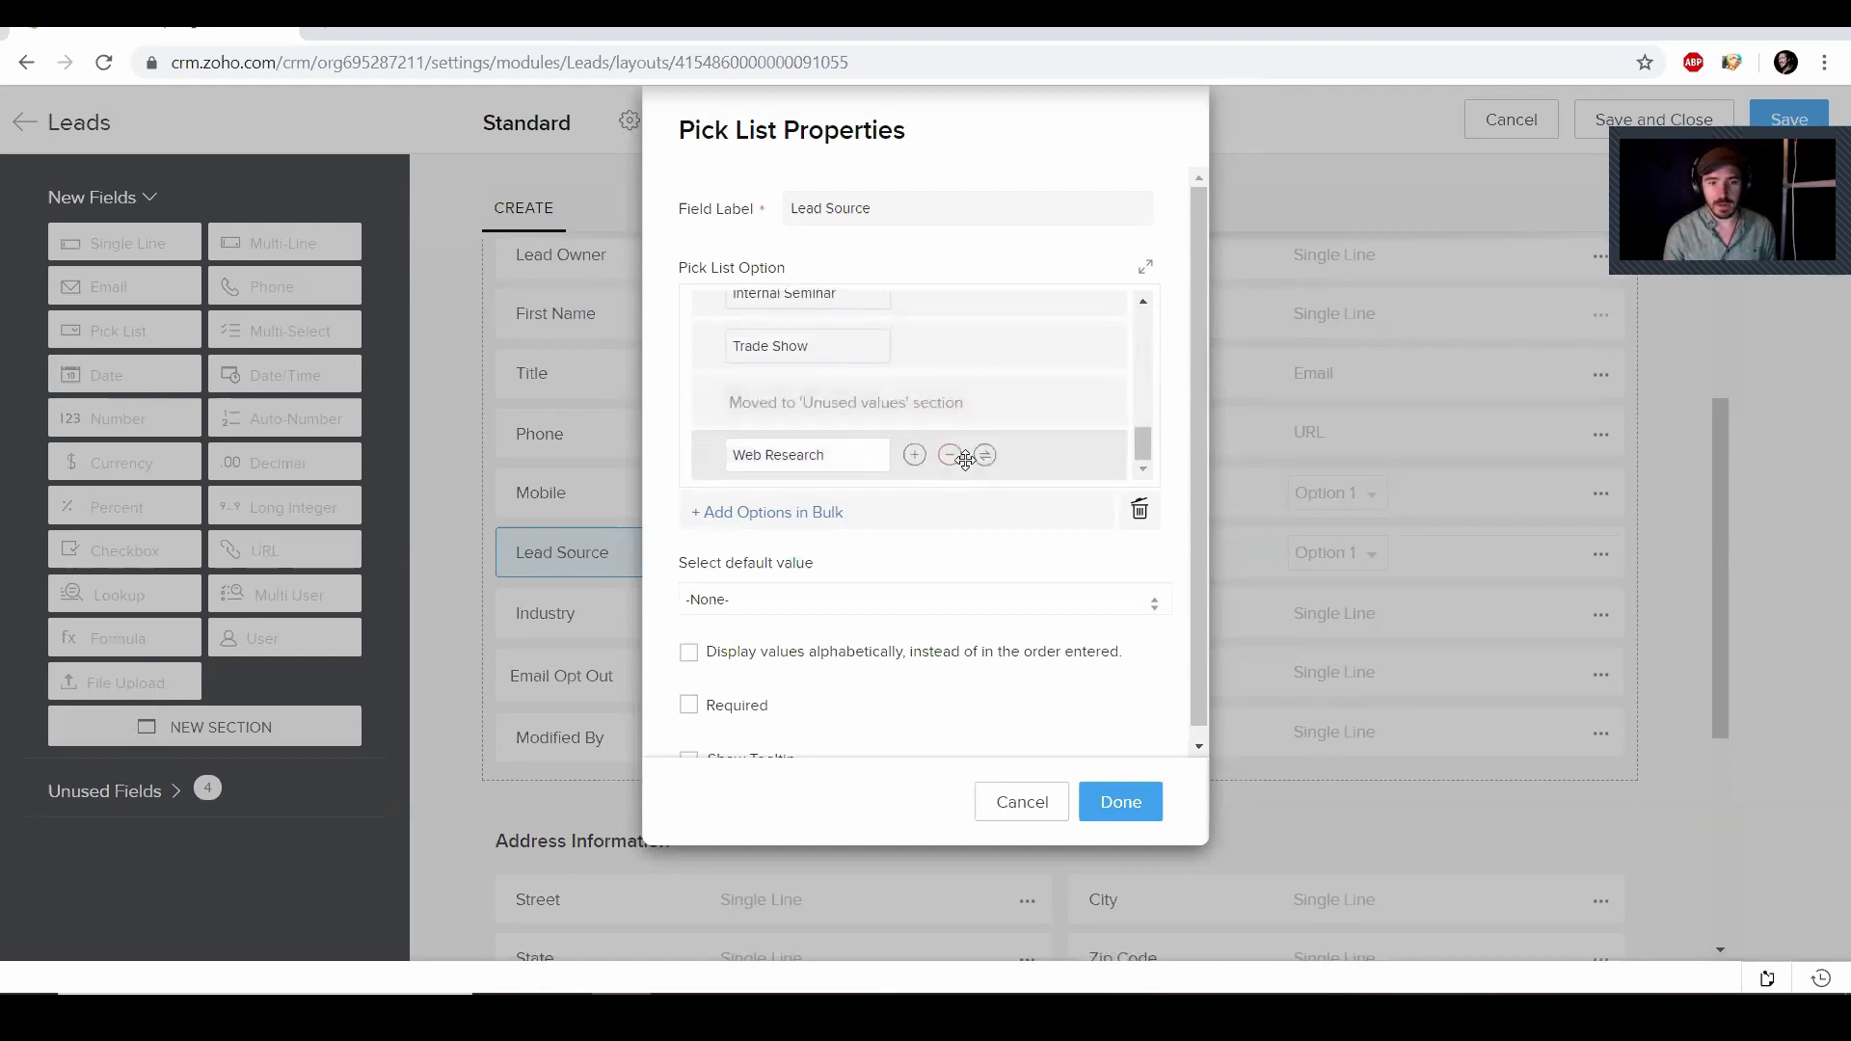
{"action": "left_click", "coordinate": [949, 455]}
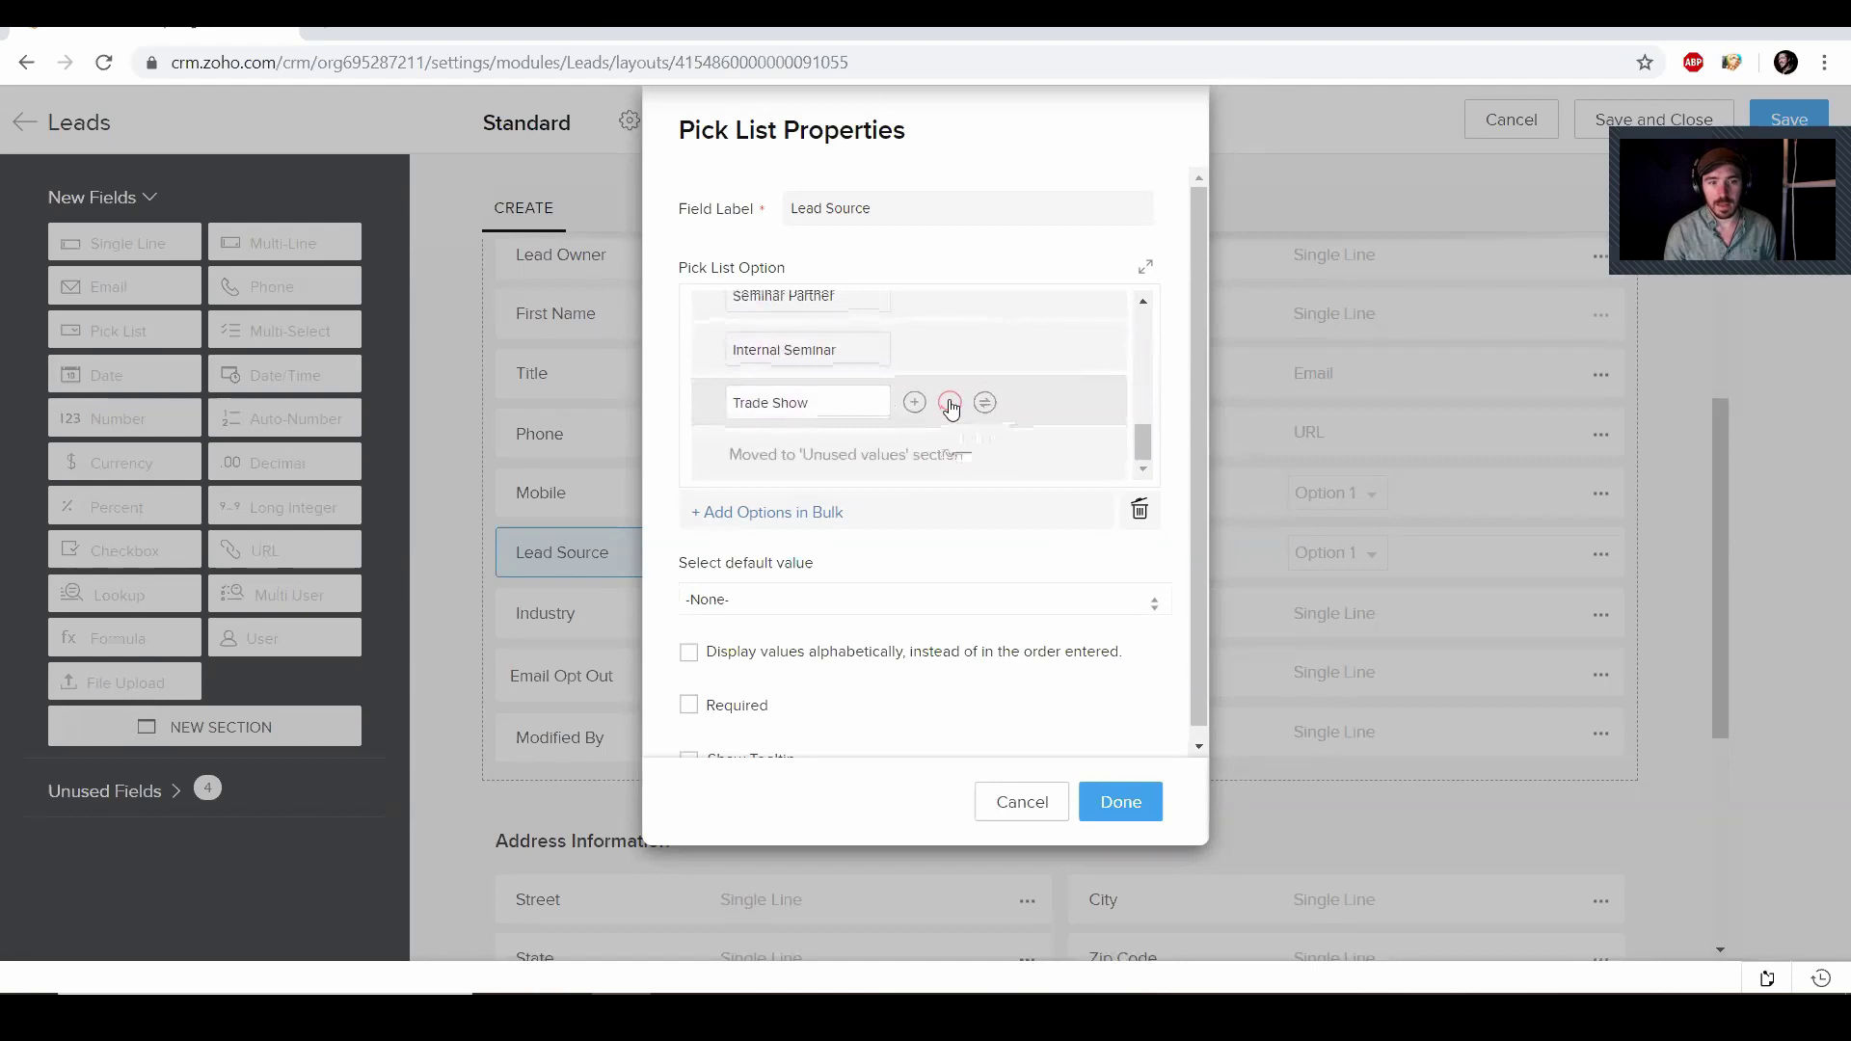
{"action": "left_click", "coordinate": [950, 405]}
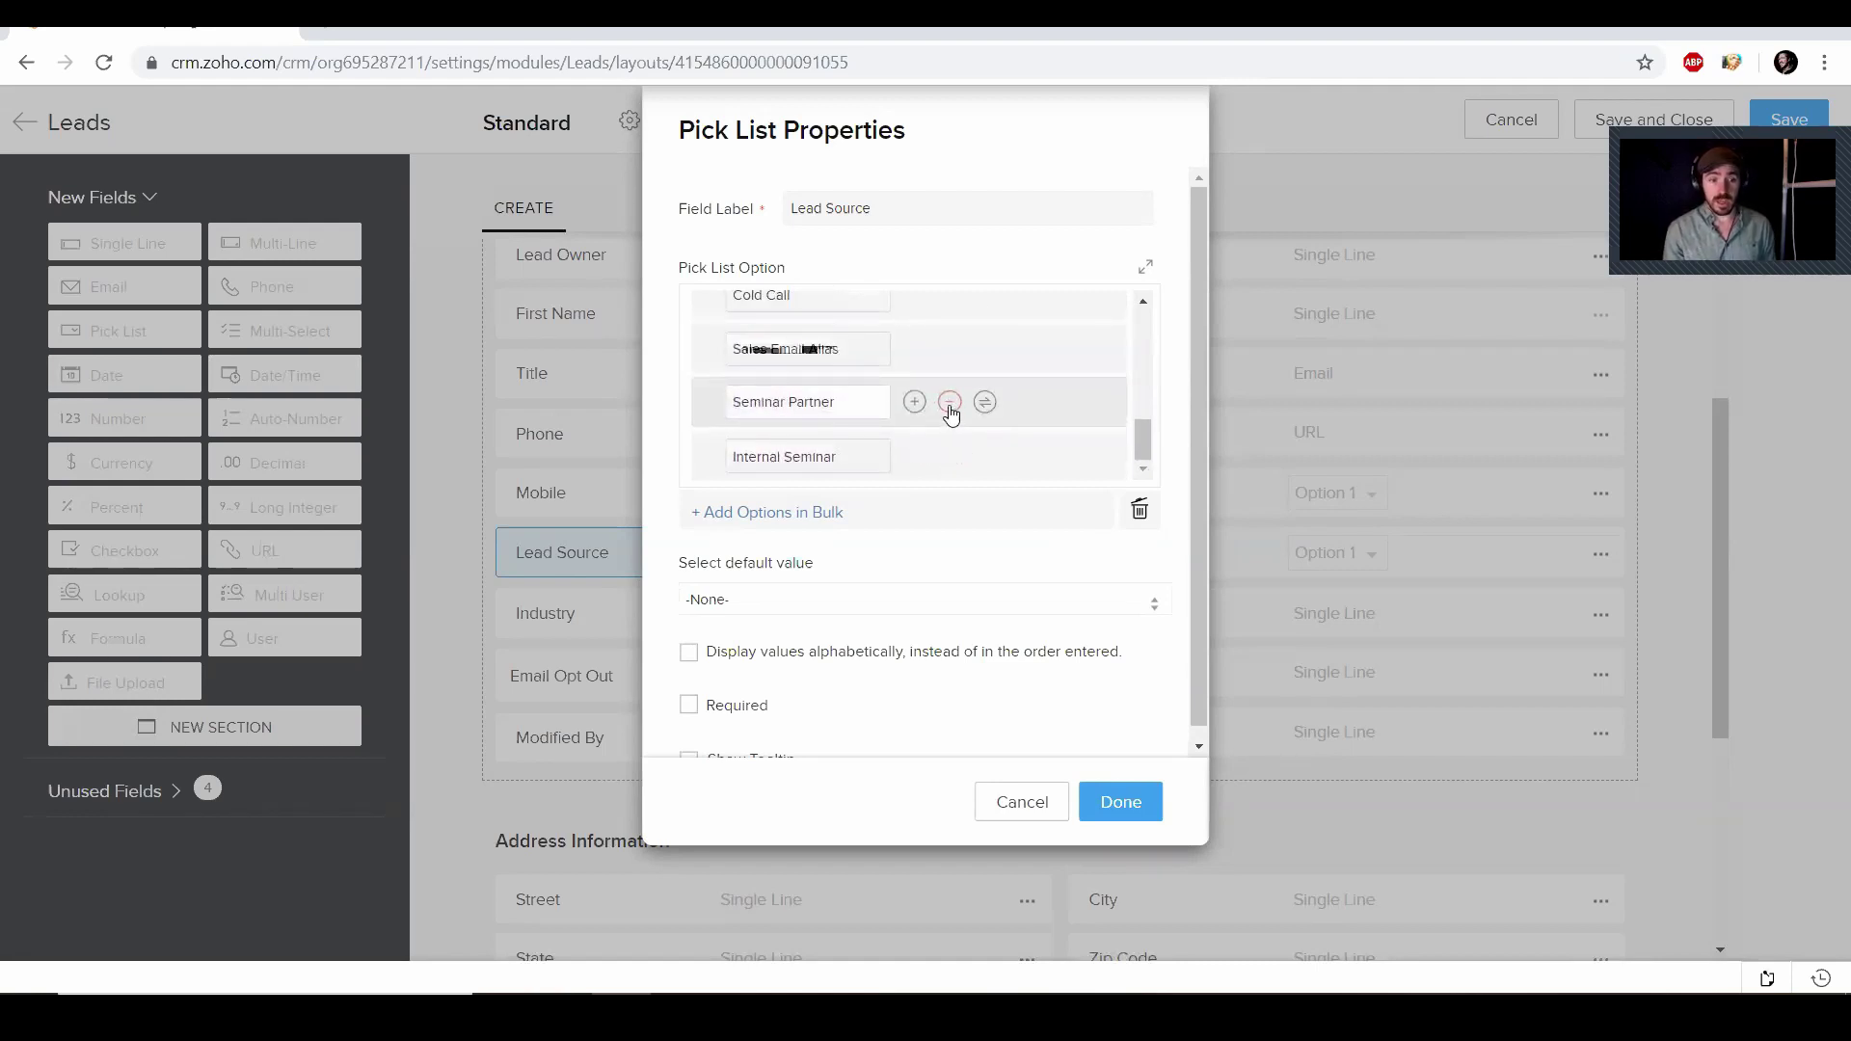
{"action": "left_click", "coordinate": [949, 405]}
{"action": "left_click", "coordinate": [951, 459]}
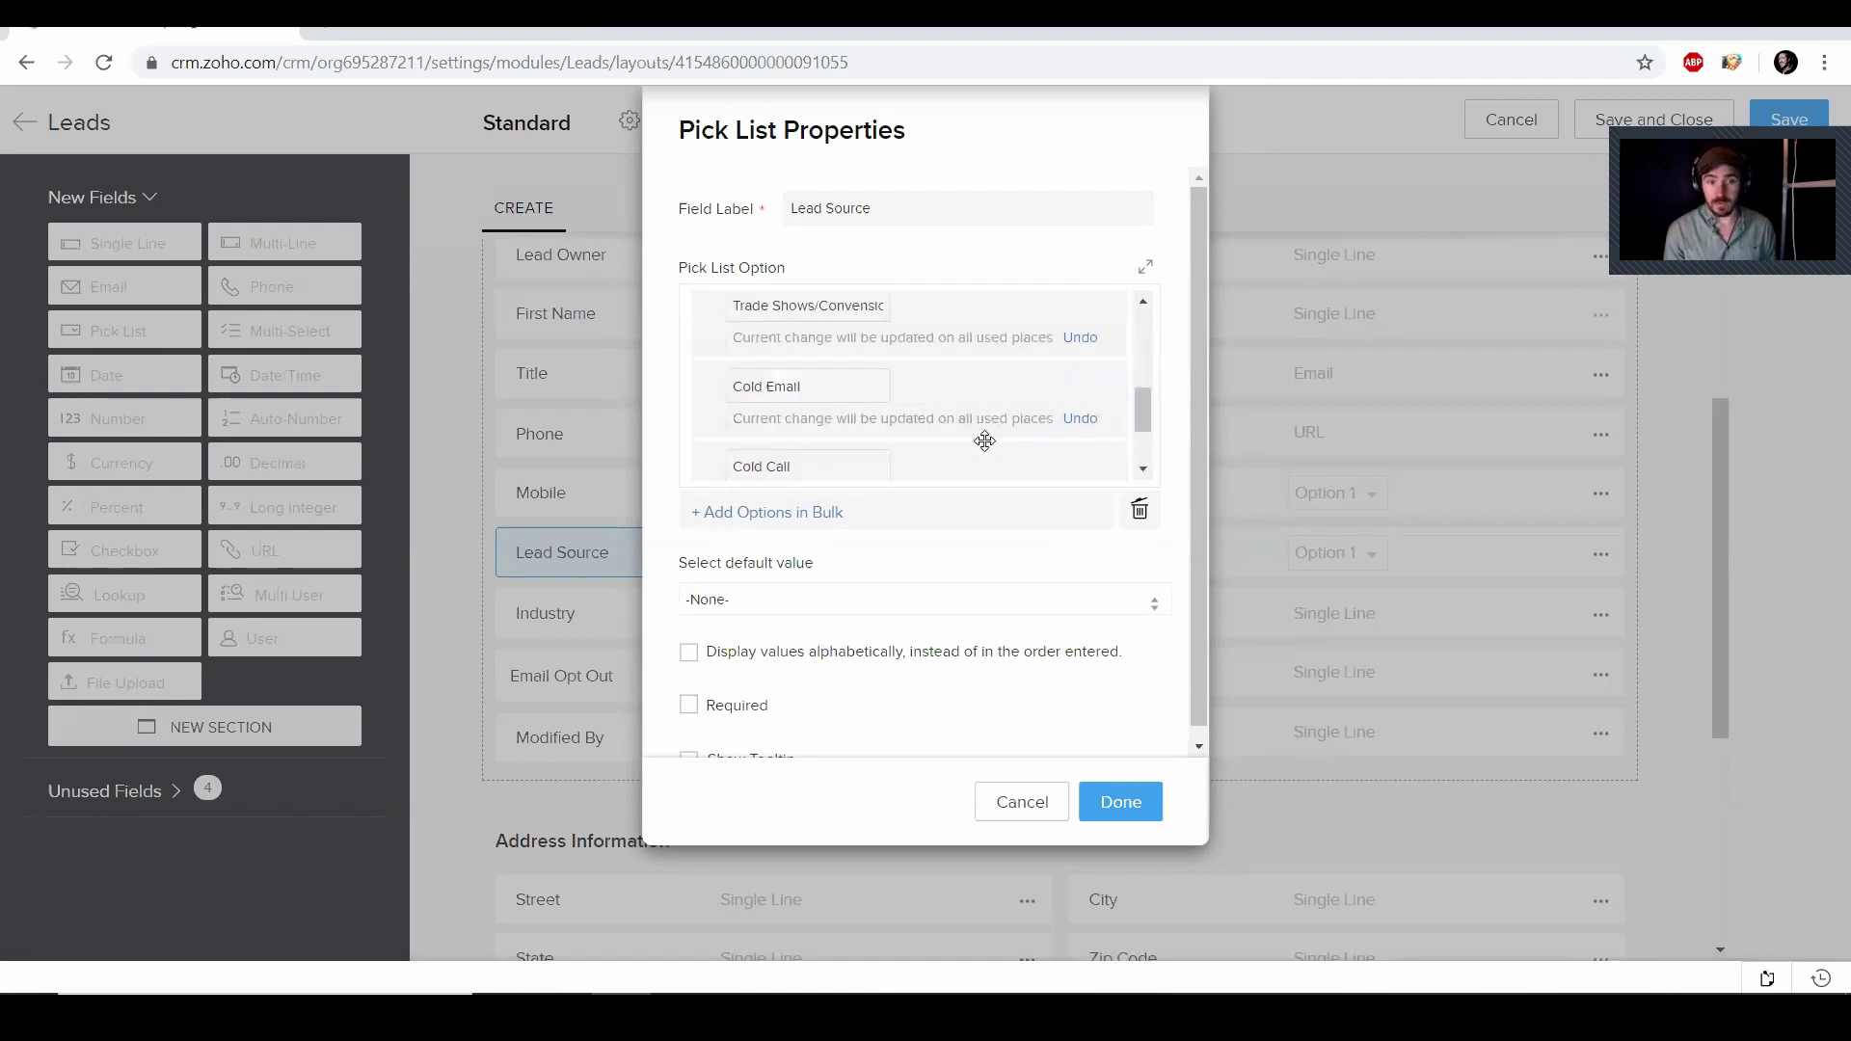
{"action": "left_click", "coordinate": [949, 405]}
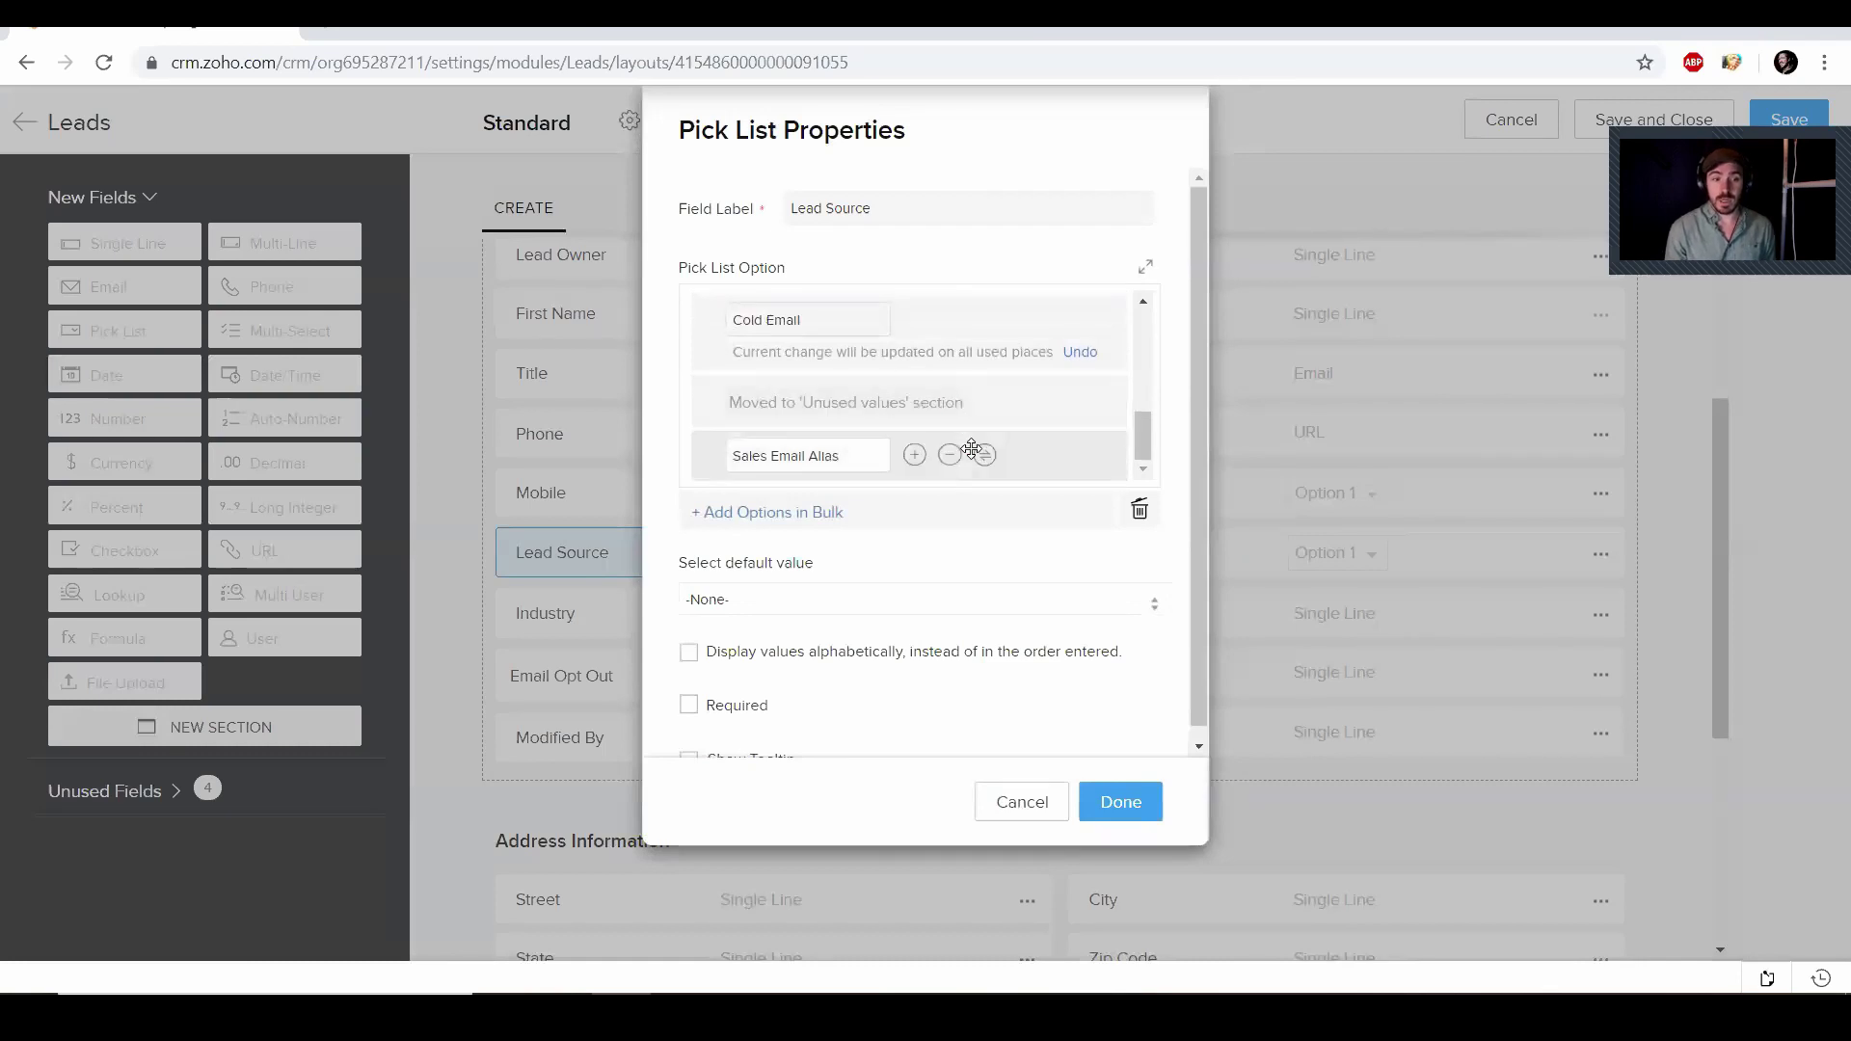
{"action": "left_click", "coordinate": [951, 459]}
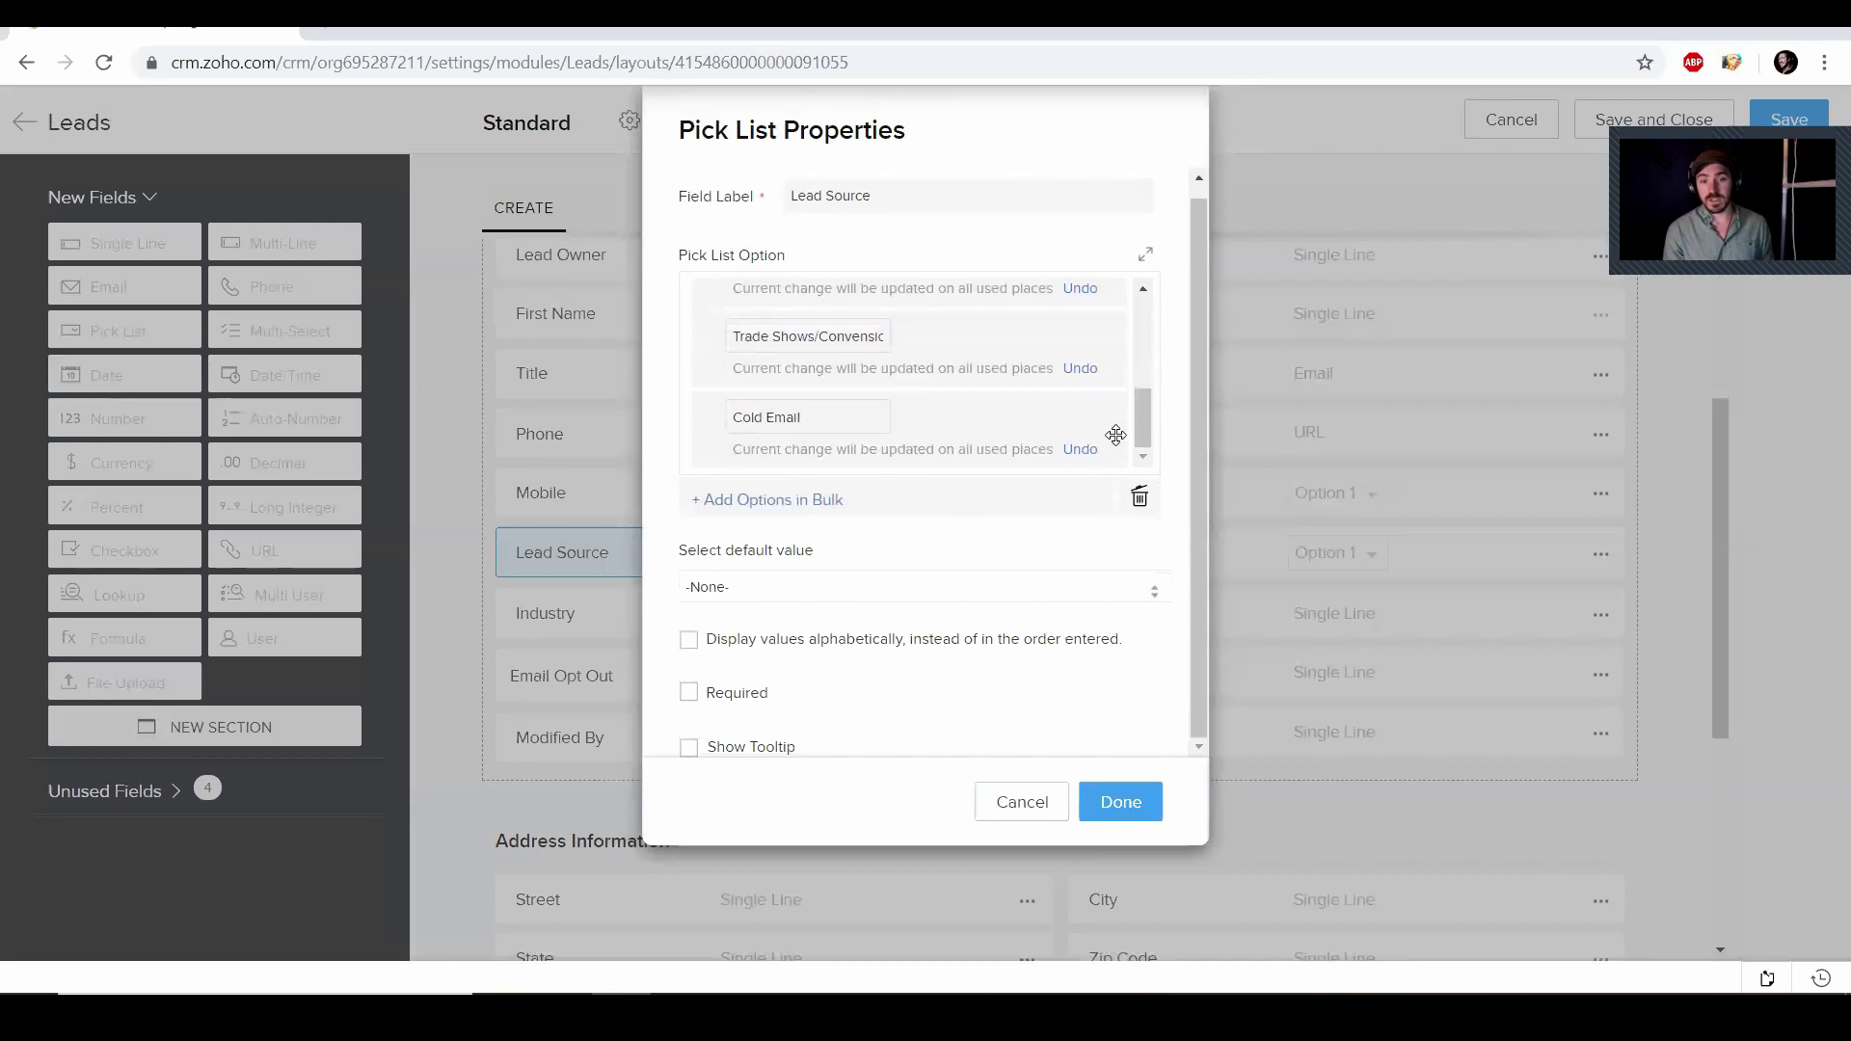
{"action": "mouse_move", "coordinate": [1127, 424]}
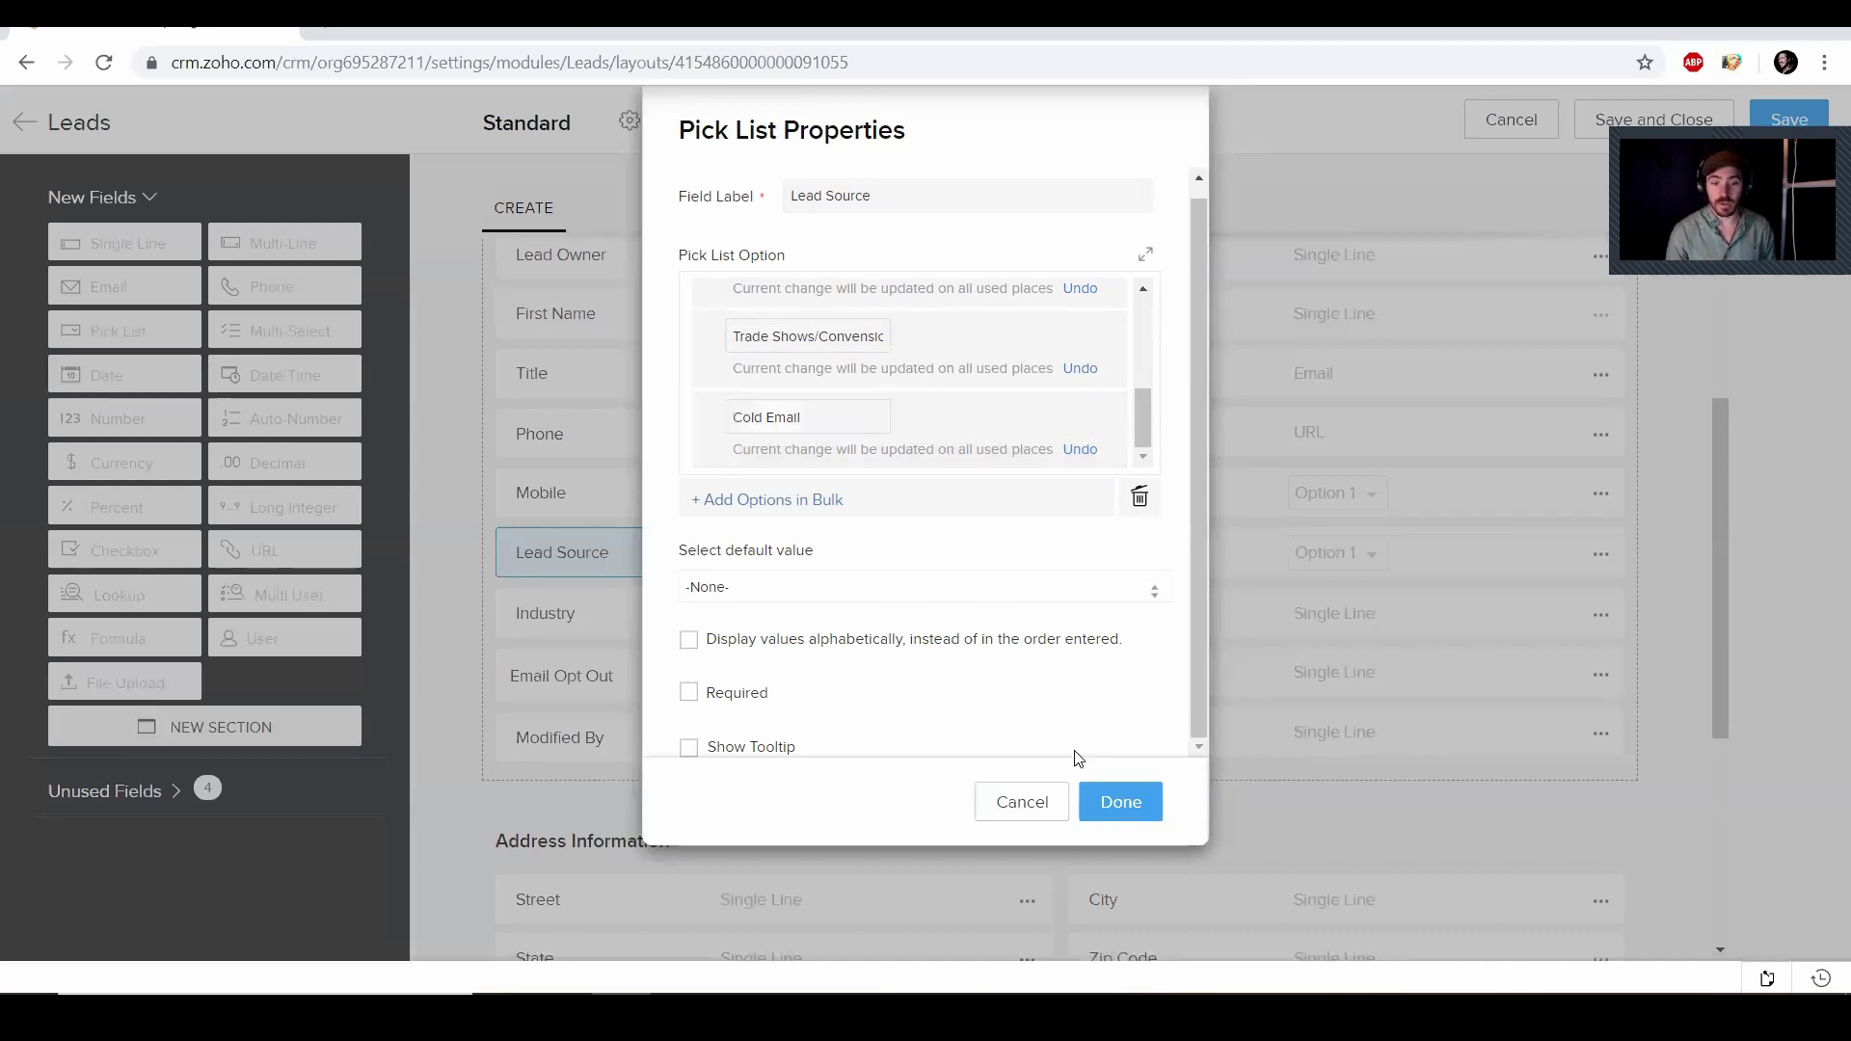
{"action": "left_click", "coordinate": [1116, 806]}
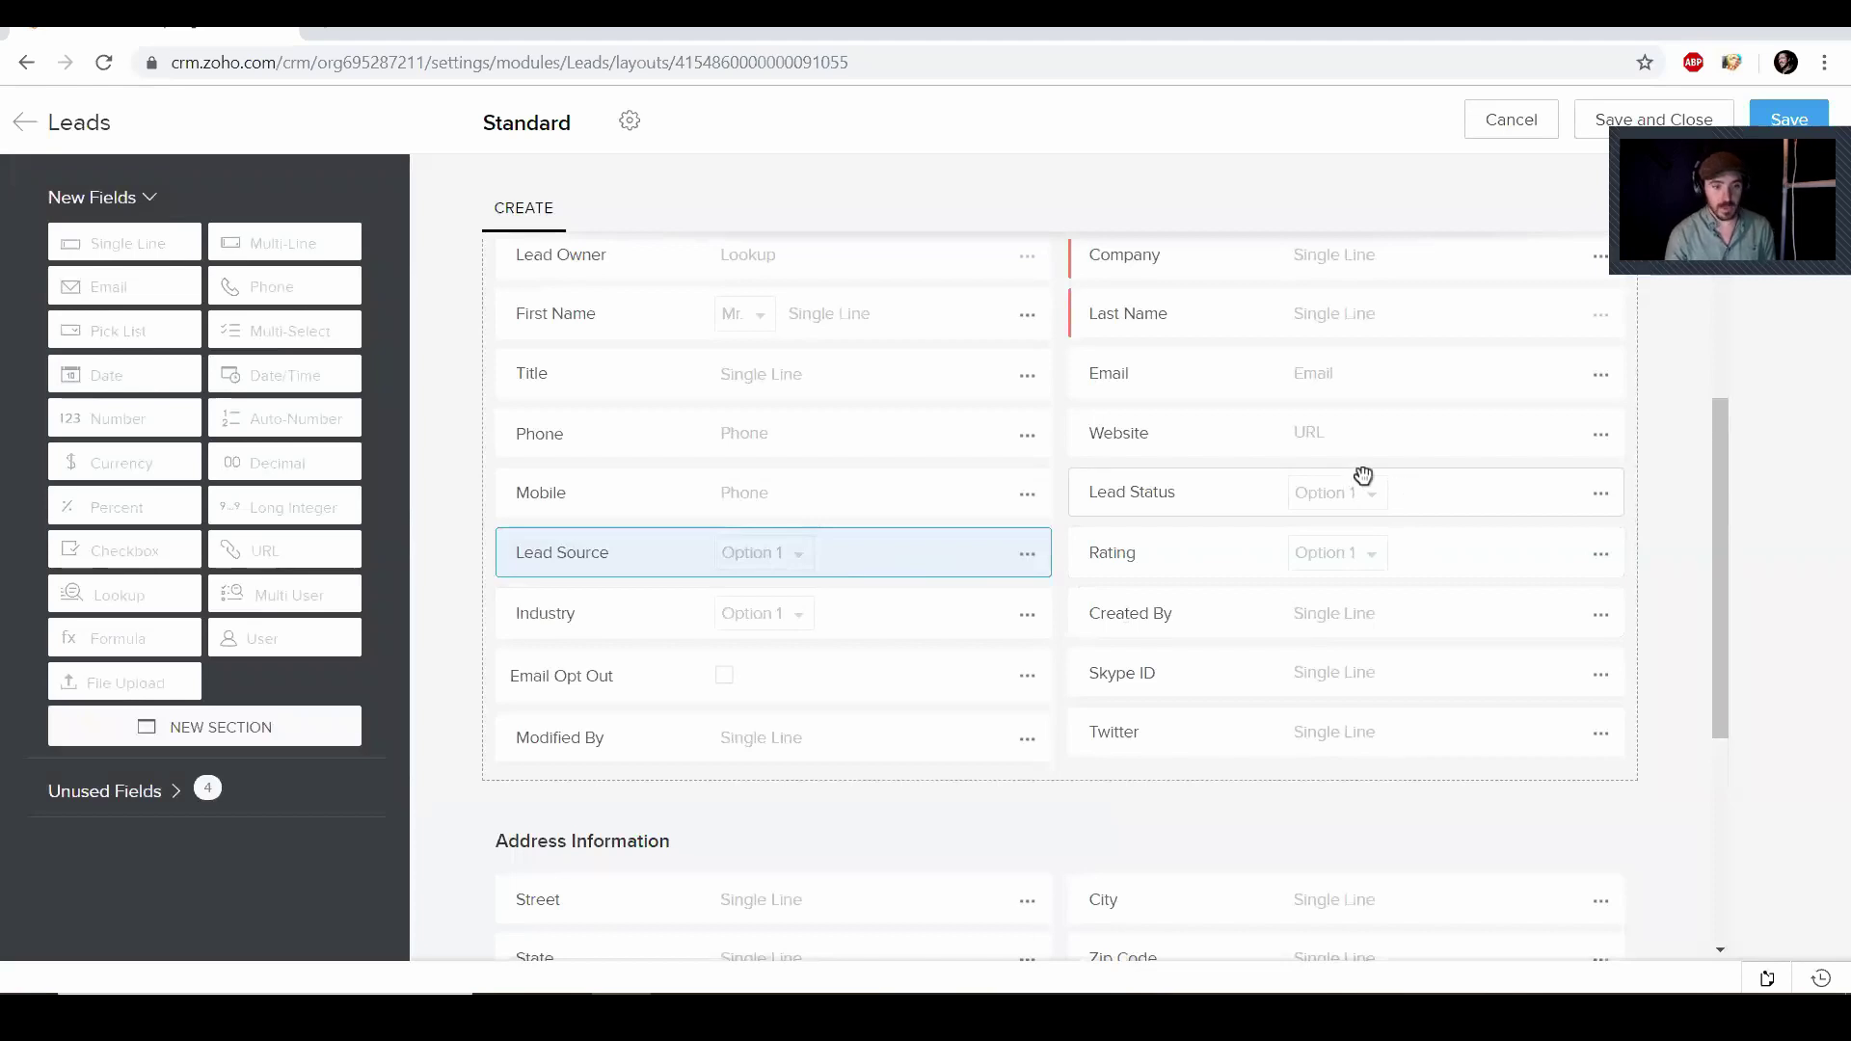
Toggle the Industry field to required and back to optional, then bring up its pick-list properties
{"action": "left_click", "coordinate": [1029, 616]}
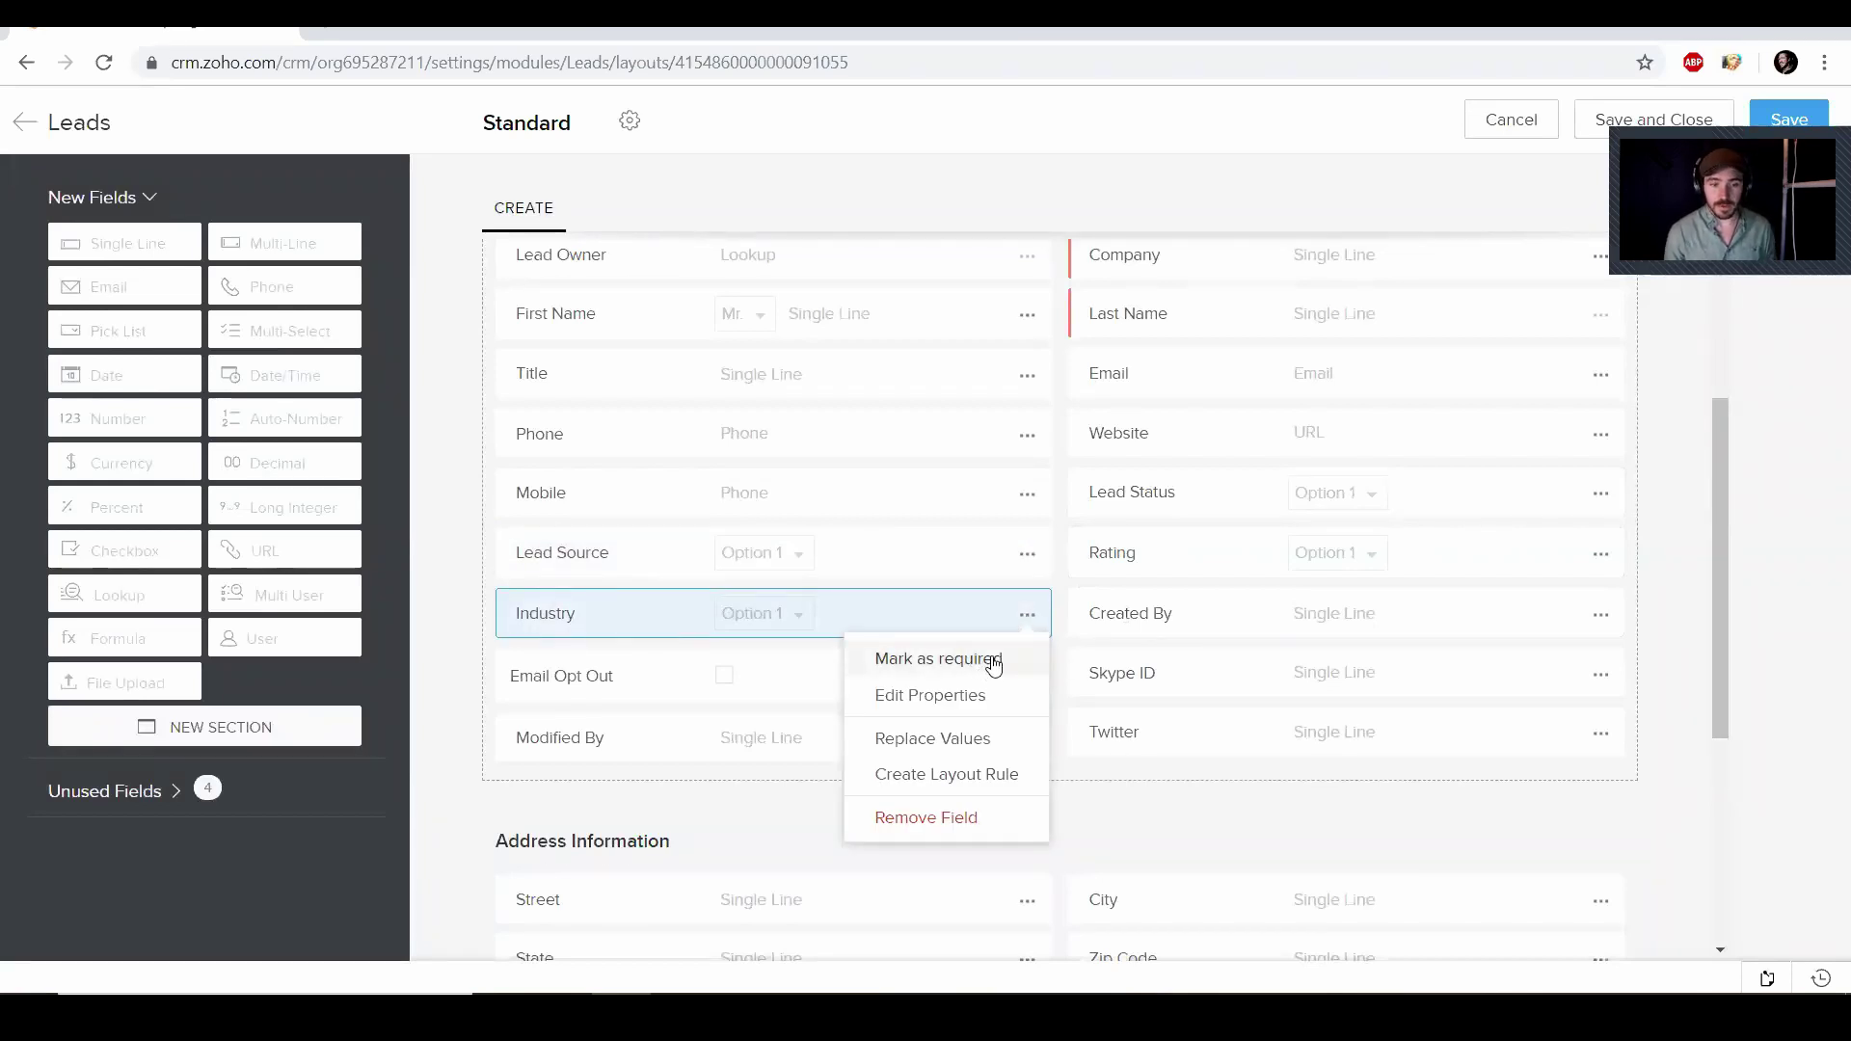
{"action": "left_click", "coordinate": [993, 663]}
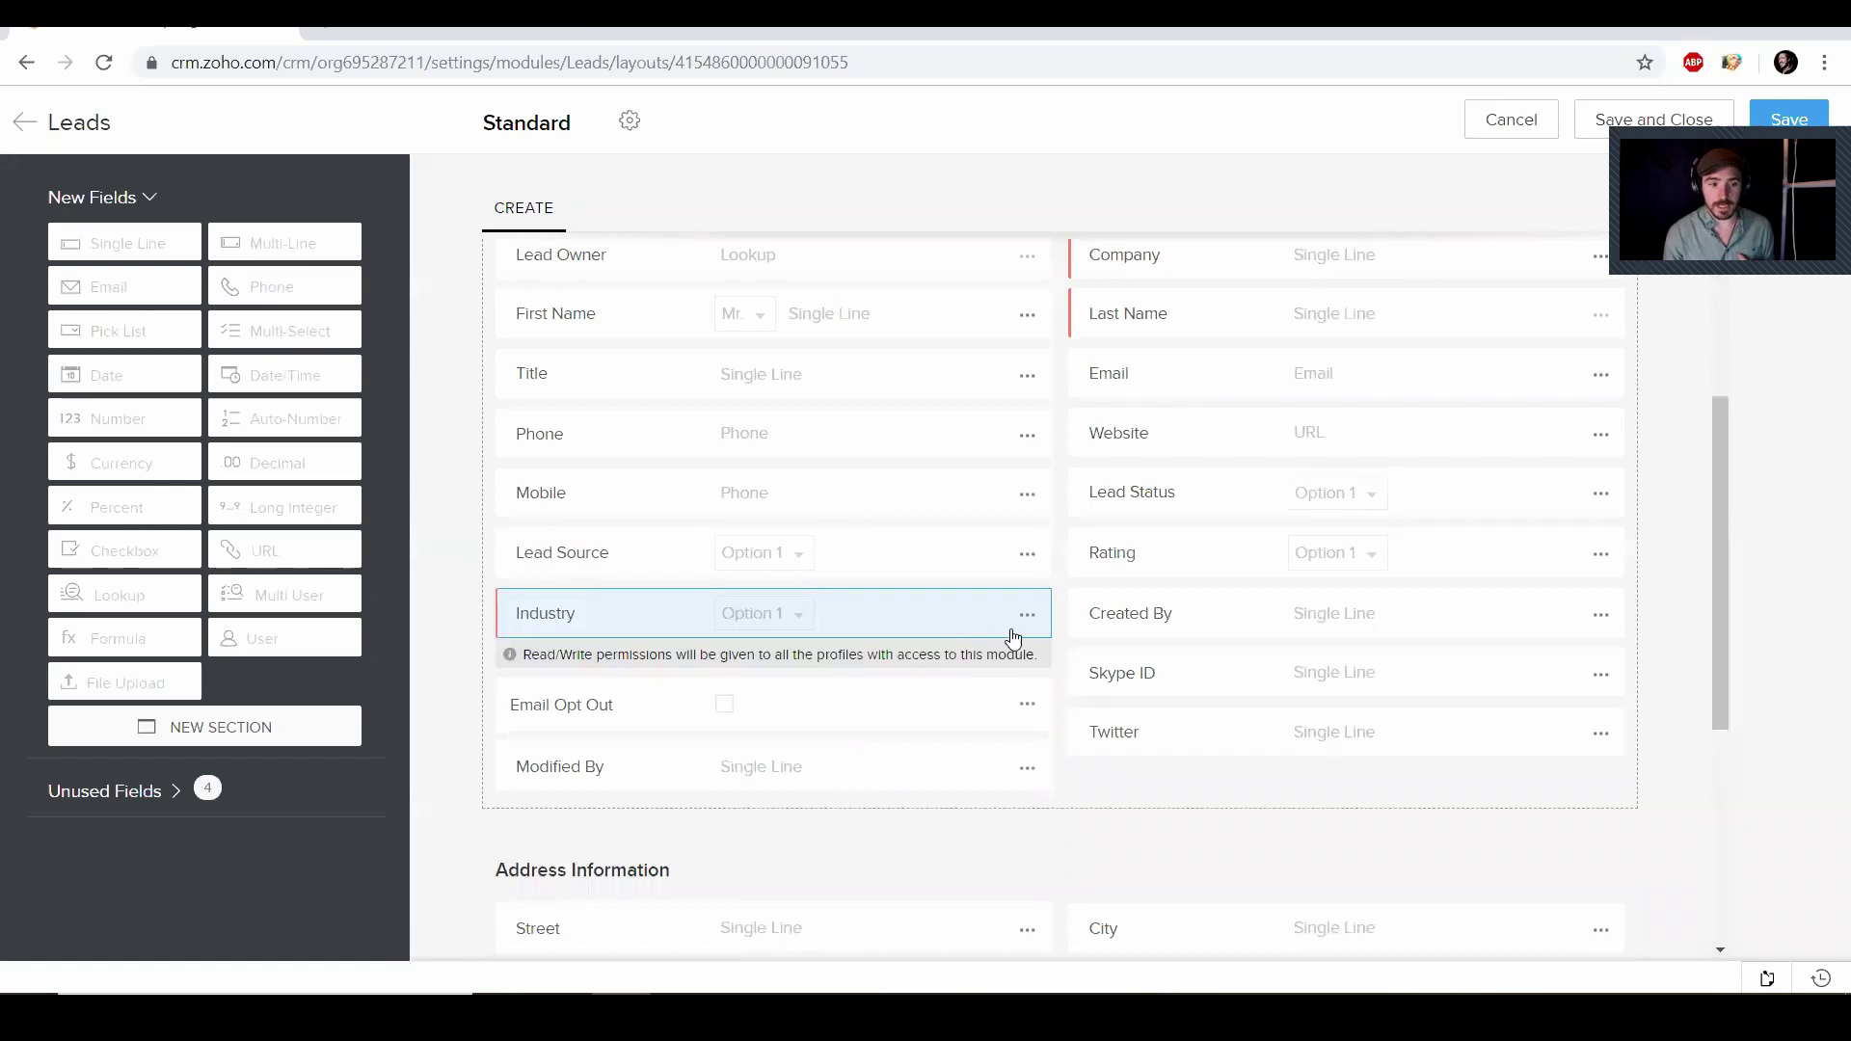
{"action": "left_click", "coordinate": [1024, 617]}
{"action": "left_click", "coordinate": [974, 667]}
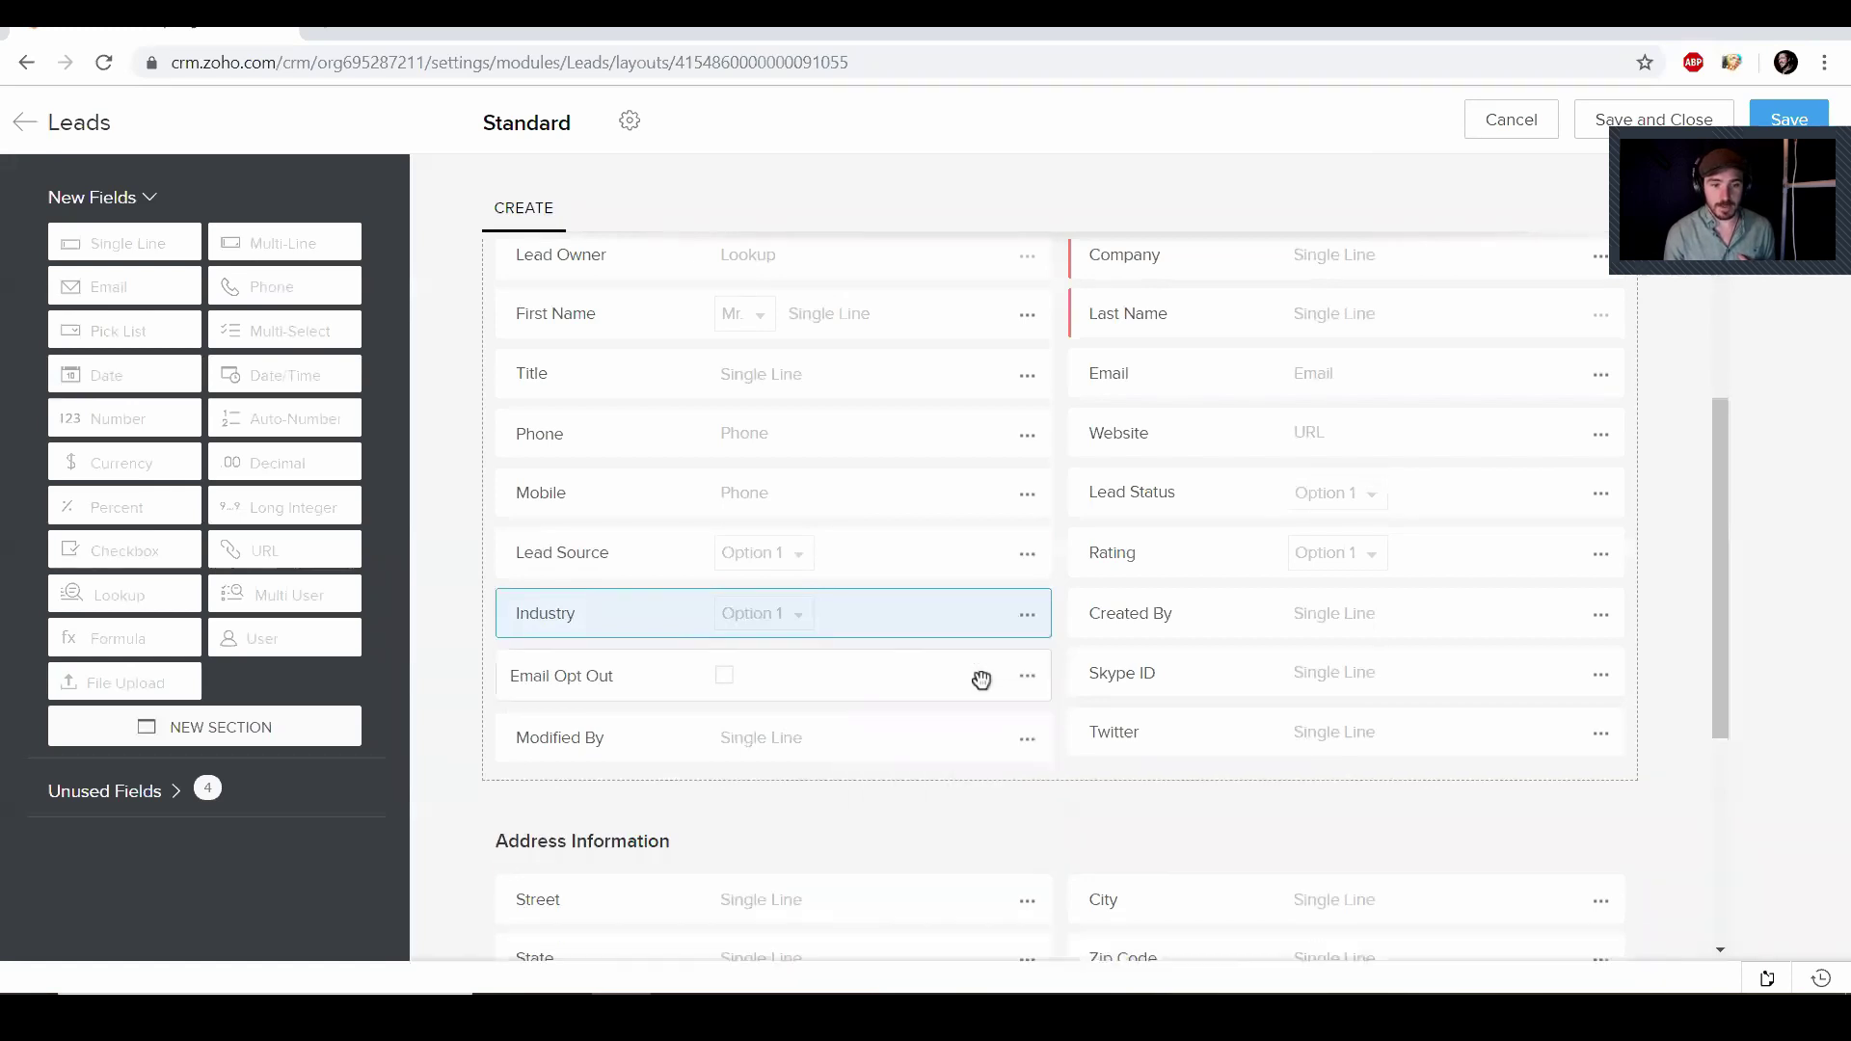
{"action": "left_click", "coordinate": [1027, 615]}
{"action": "left_click", "coordinate": [880, 696]}
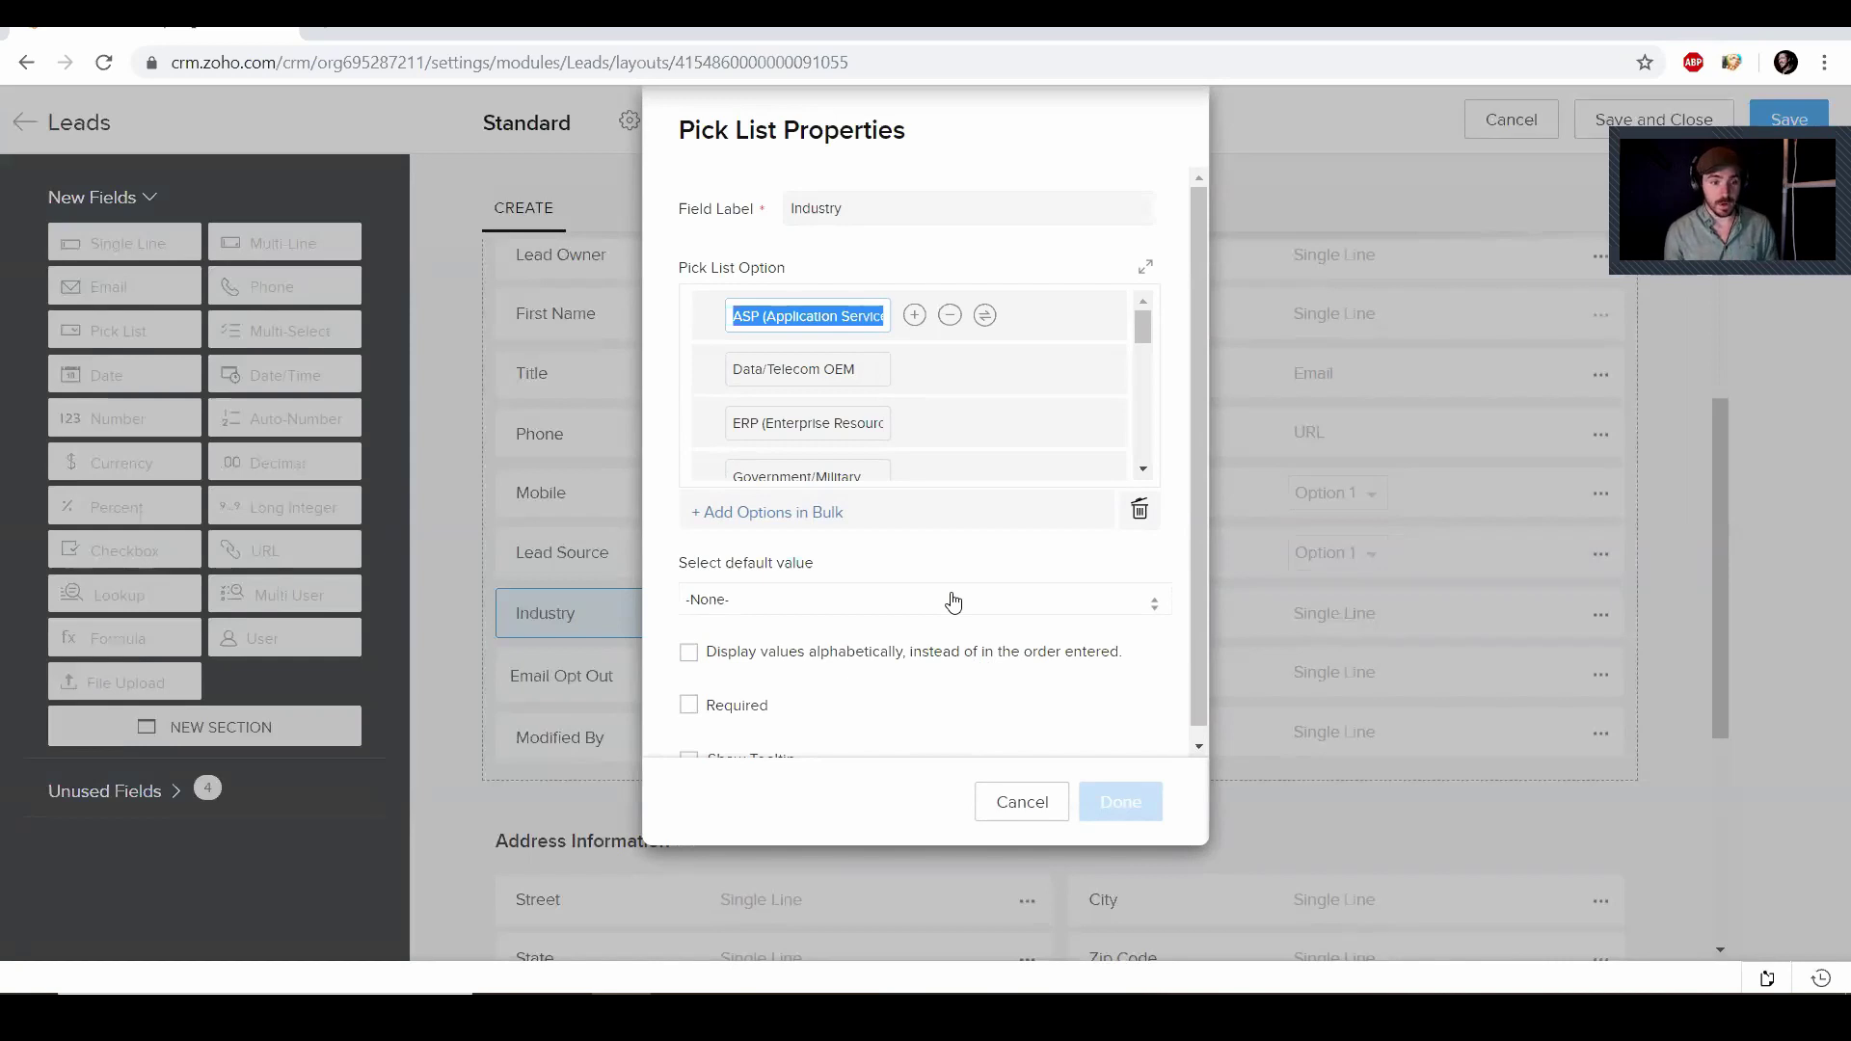
Rename the Data/Telecom OEM option to Animators, accepting the spelling correction
{"action": "type", "text": "Games"}
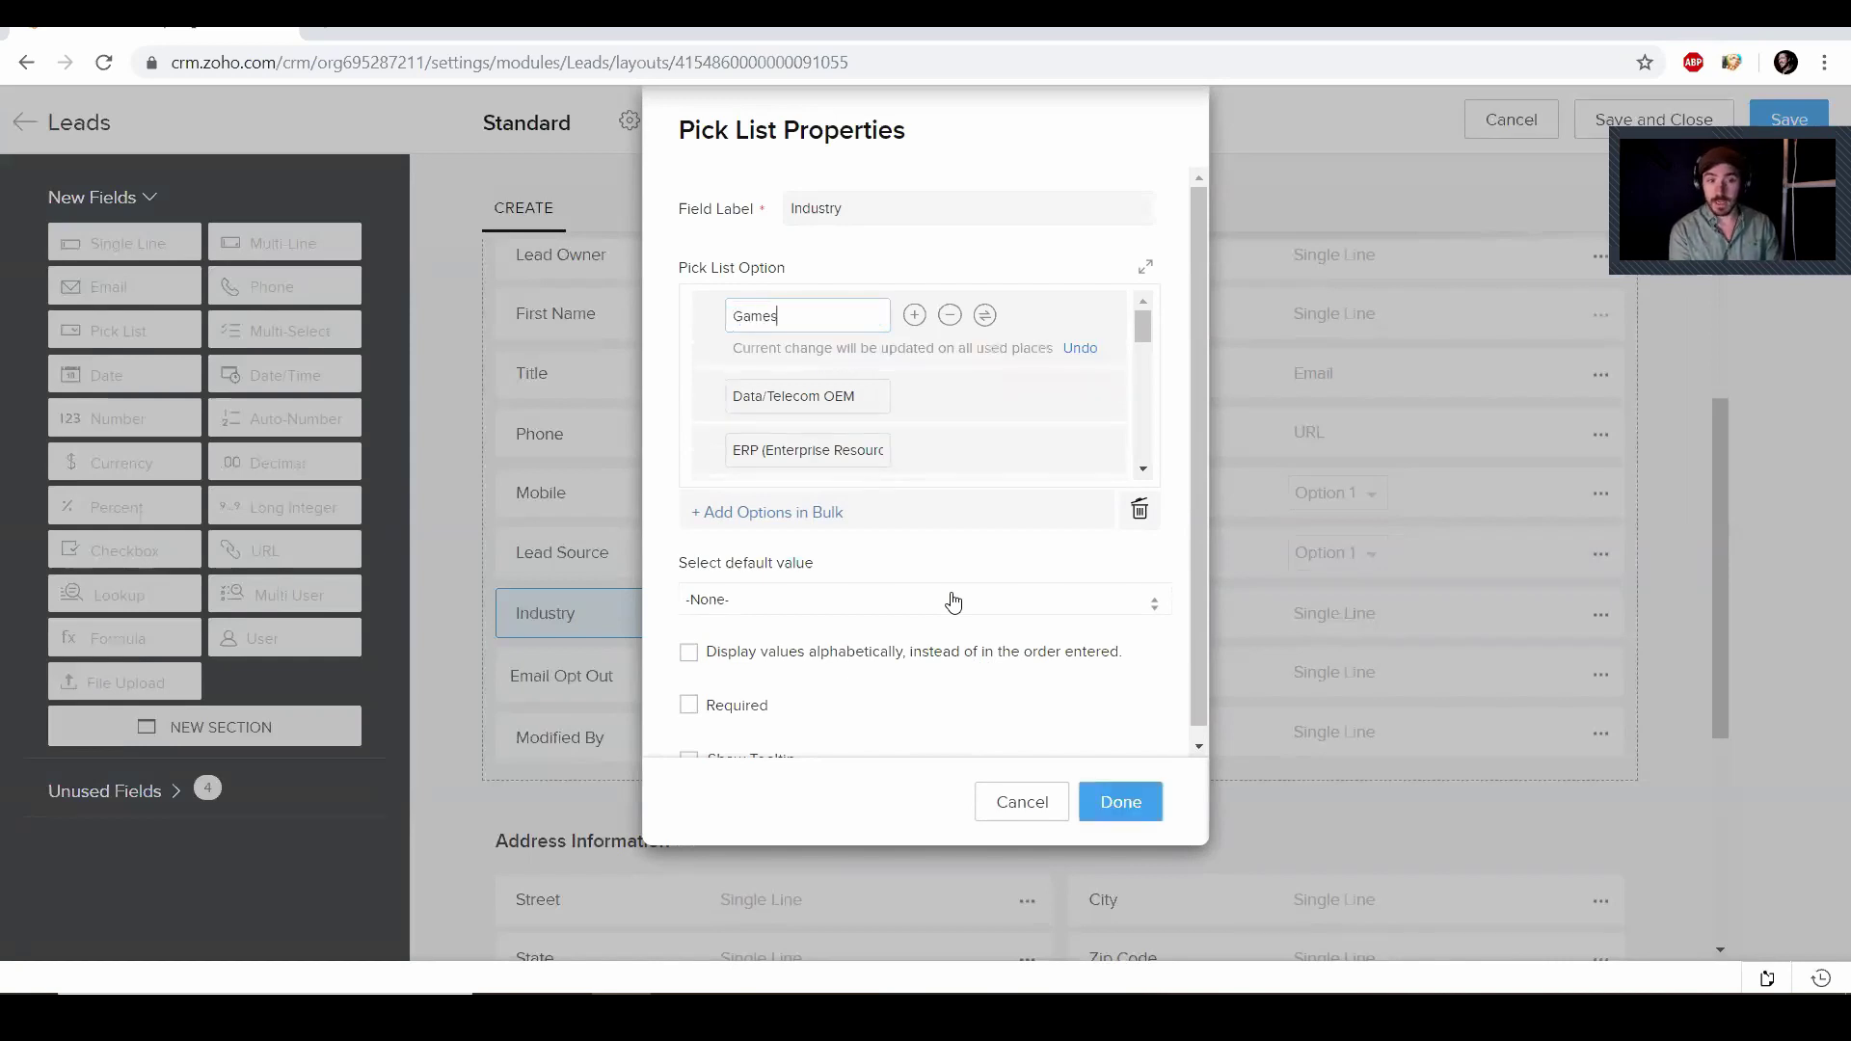
{"action": "left_click", "coordinate": [856, 395]}
{"action": "left_click_drag", "start_coordinate": [856, 396], "coordinate": [662, 400]}
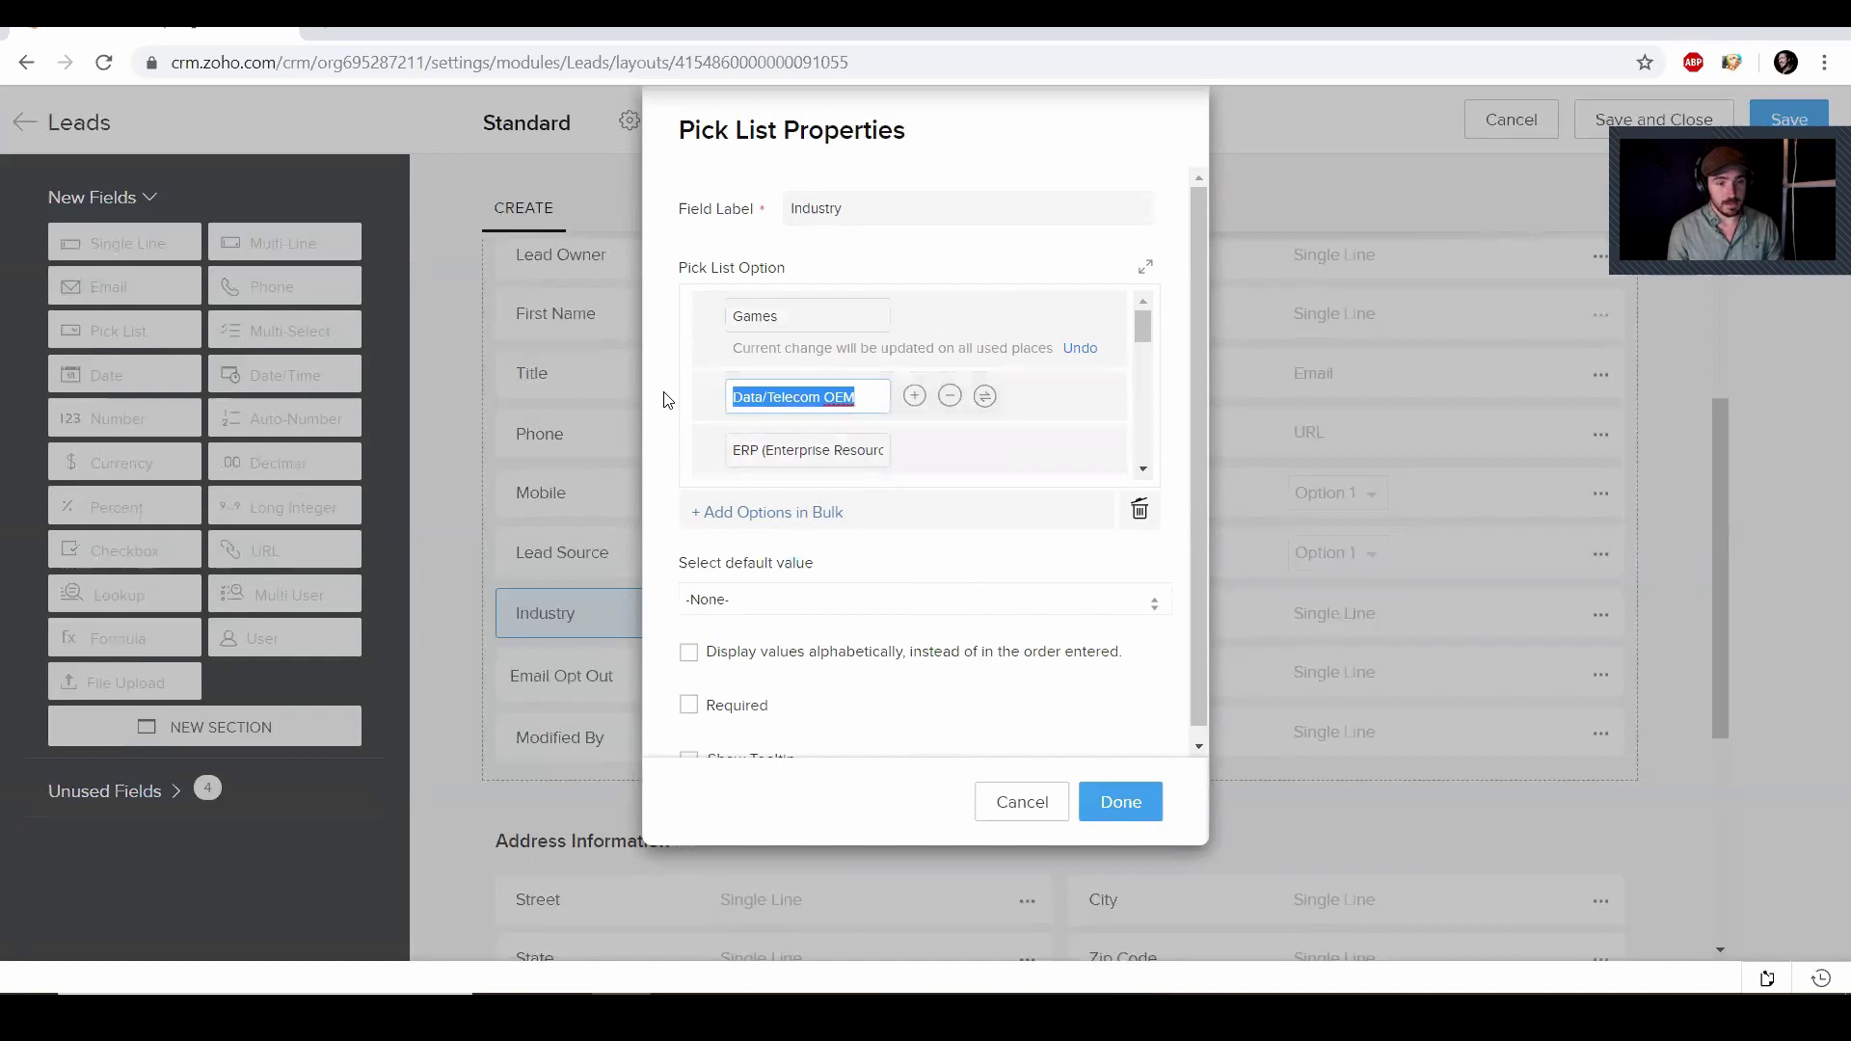
{"action": "type", "text": "Anim"}
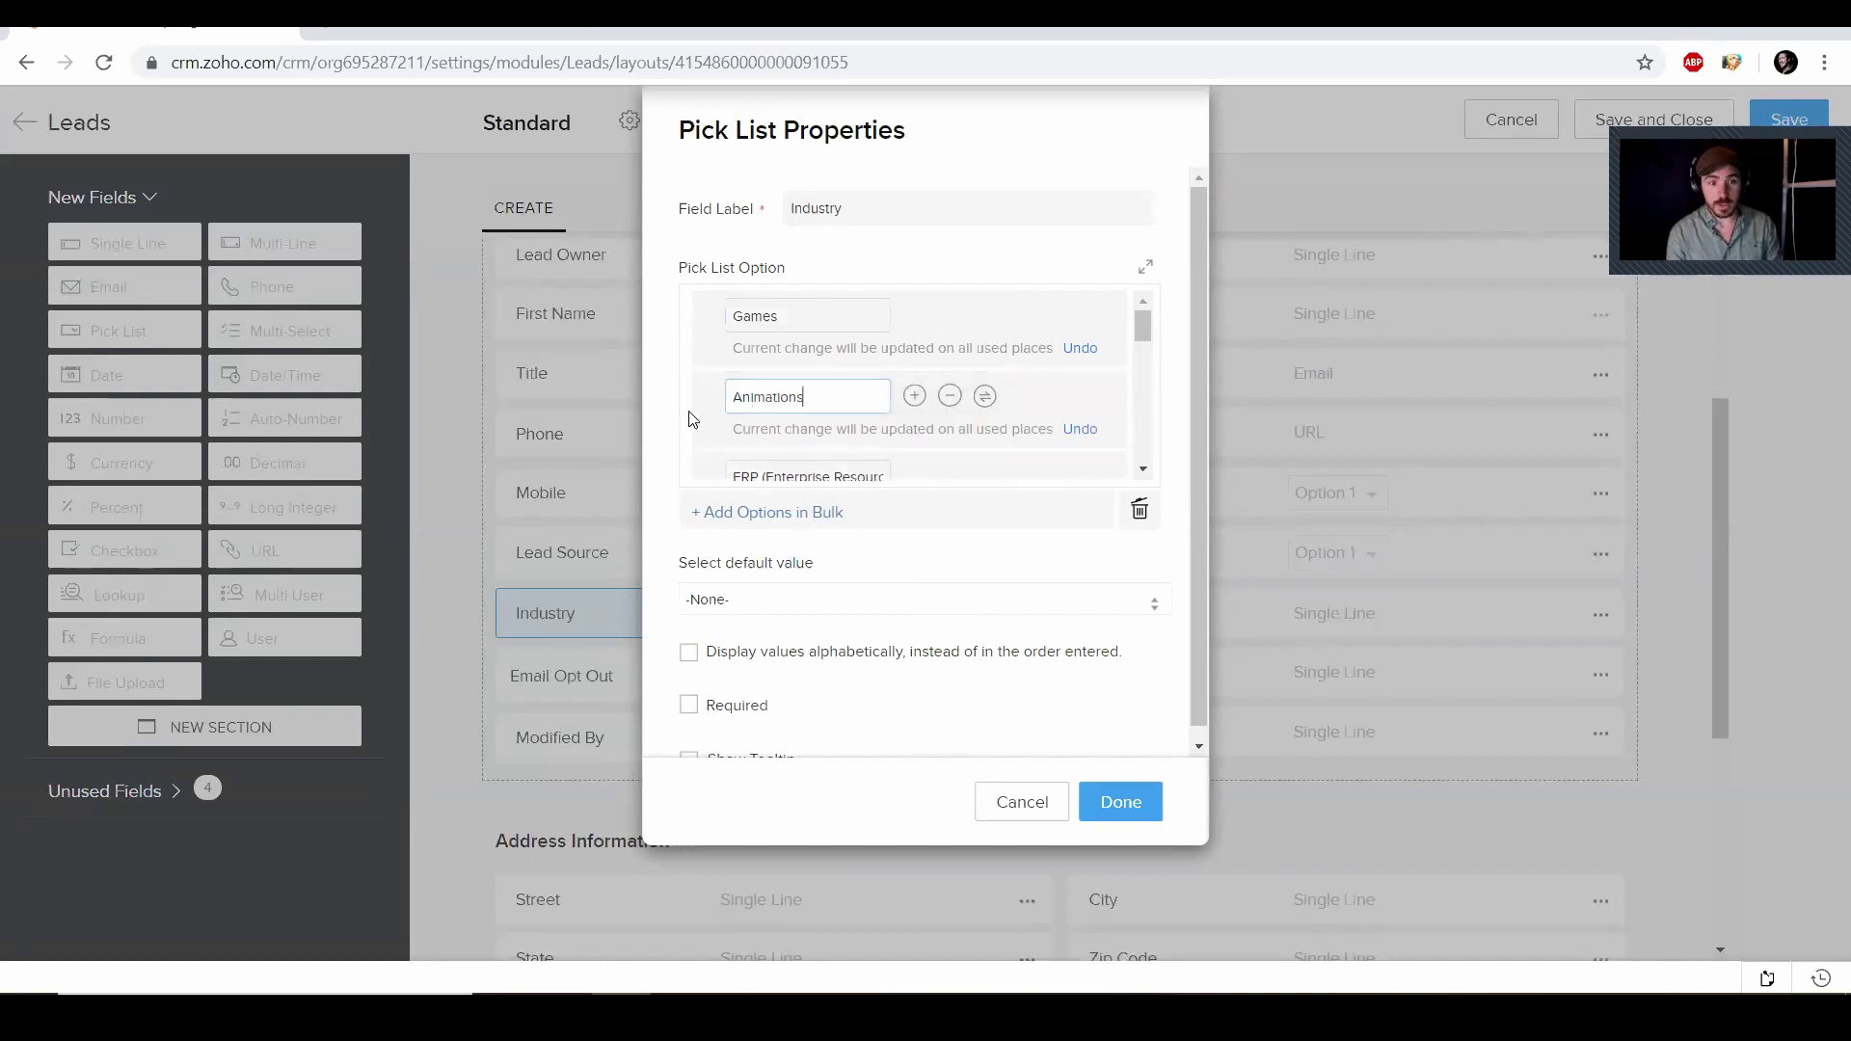
{"action": "type", "text": "ations"}
{"action": "left_click", "coordinate": [880, 472]}
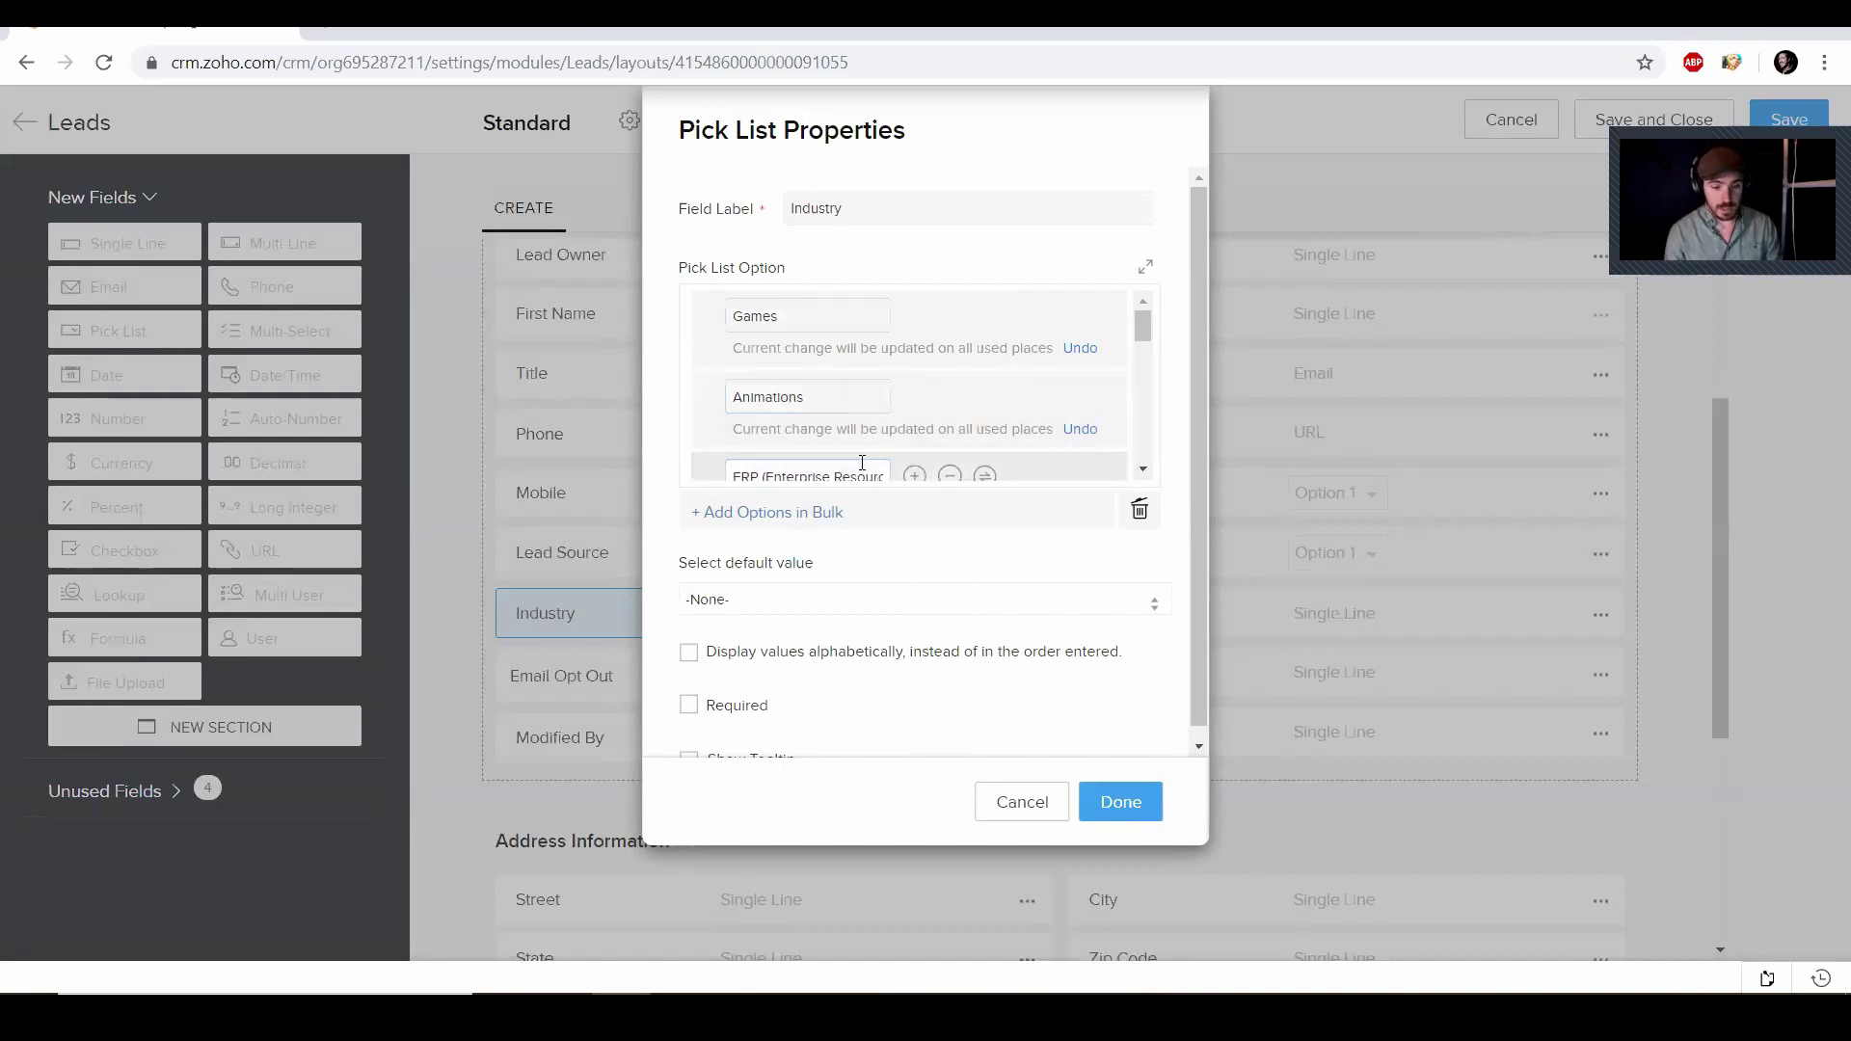
{"action": "left_click", "coordinate": [839, 398]}
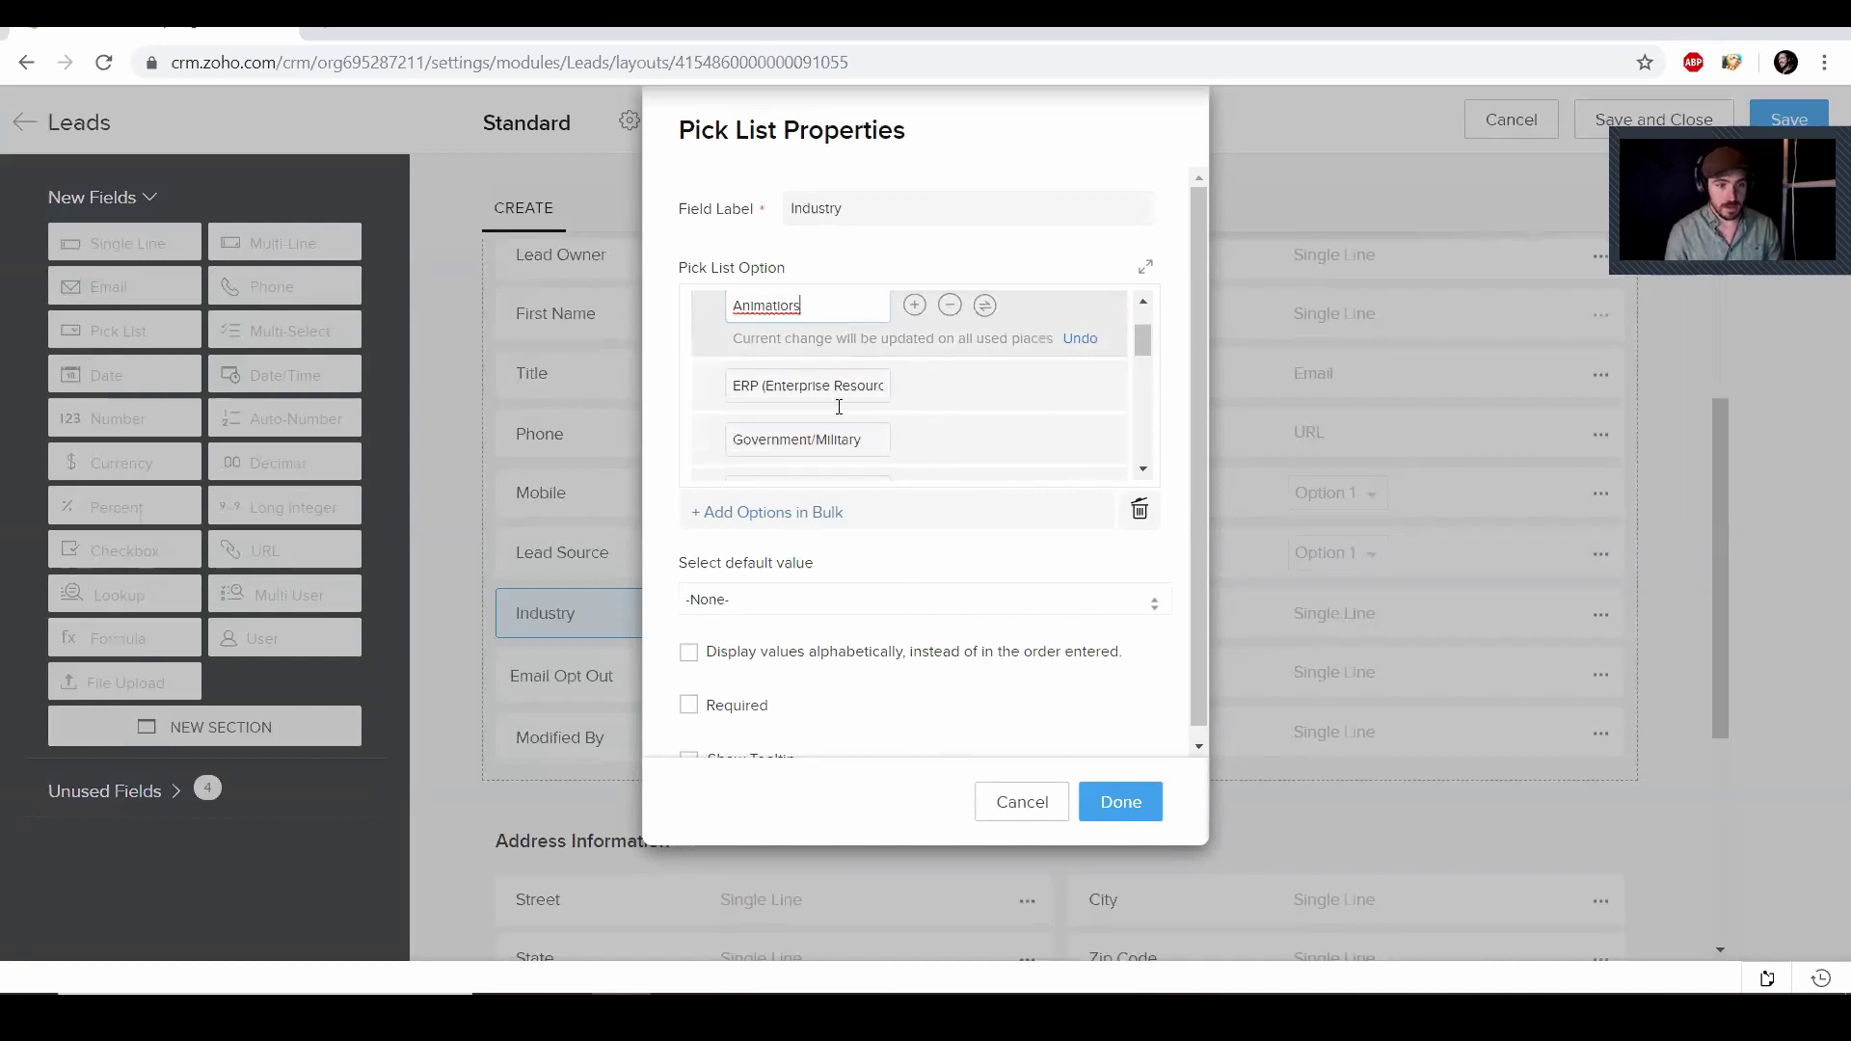
{"action": "right_click", "coordinate": [774, 403]}
{"action": "left_click", "coordinate": [800, 419]}
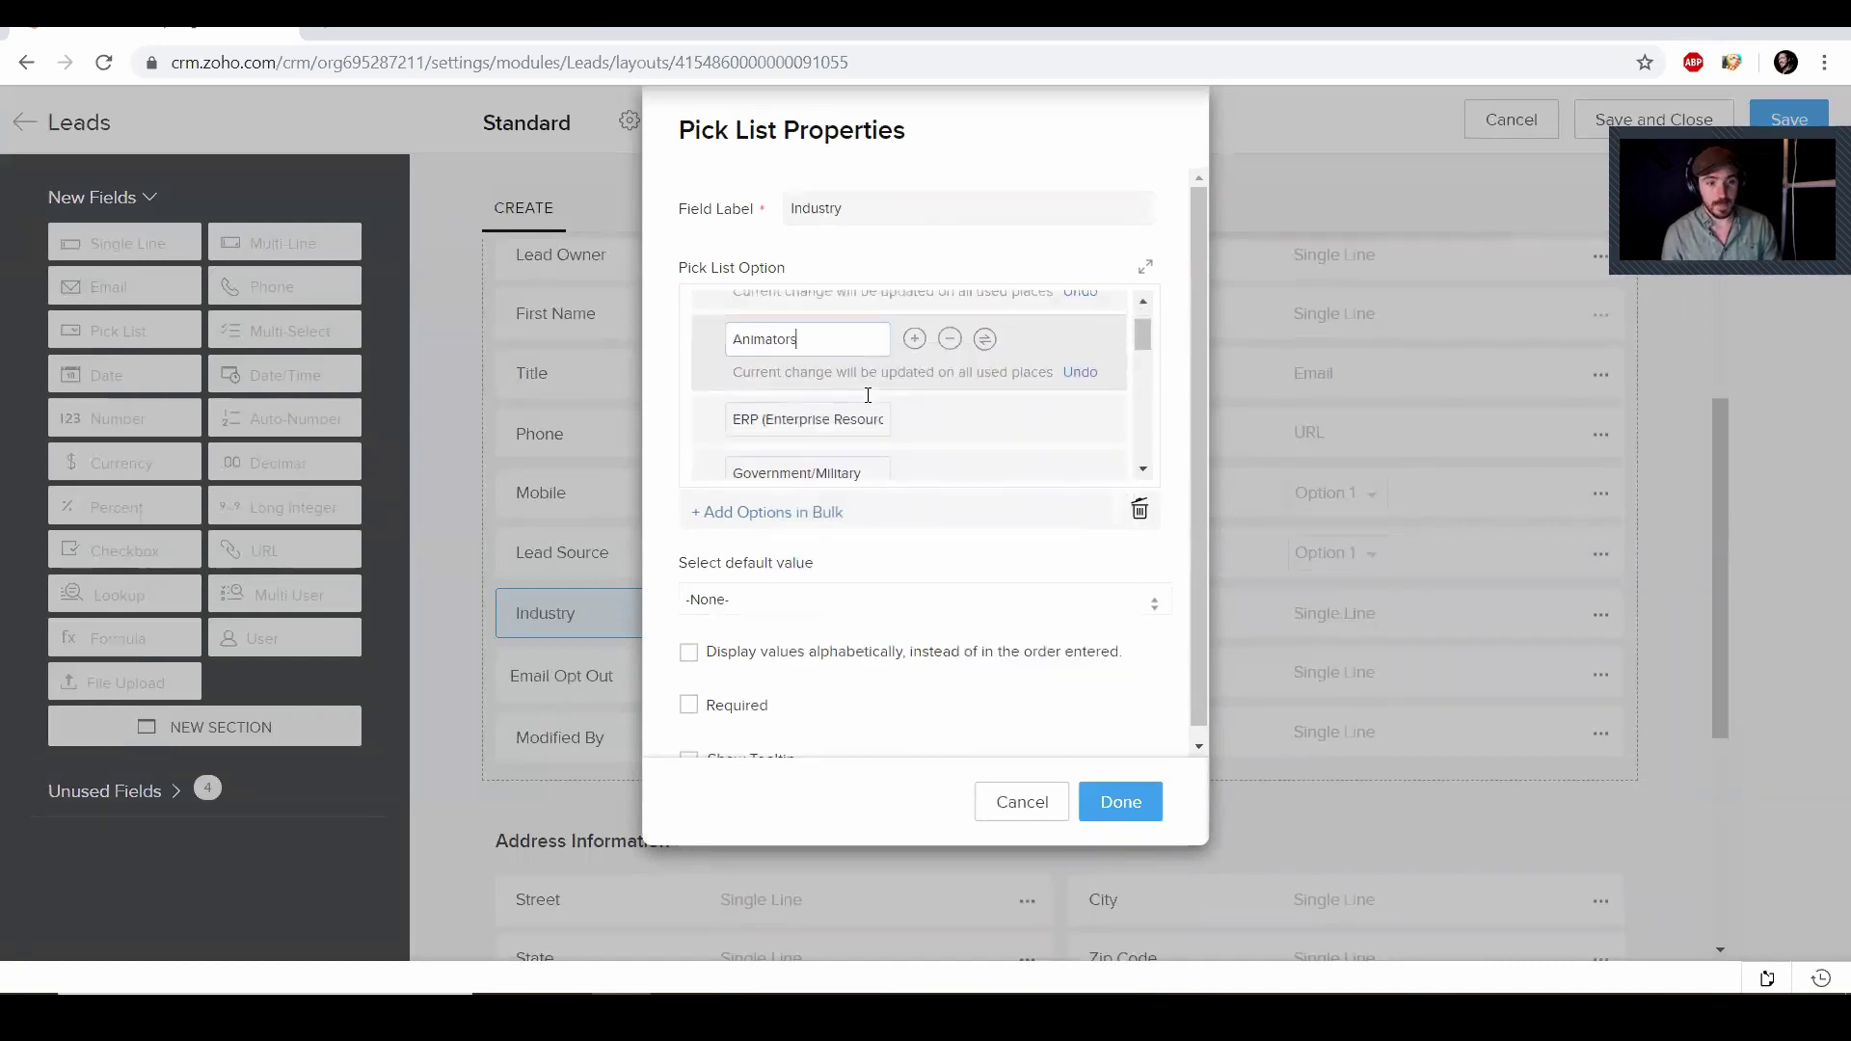
{"action": "scroll", "coordinate": [820, 405], "scroll_direction": "down", "scroll_amount": 2}
Retype the ERP, Government/Military and Large Enterprise options as Explainer Video, Ads and Production House
{"action": "triple_click", "coordinate": [854, 366]}
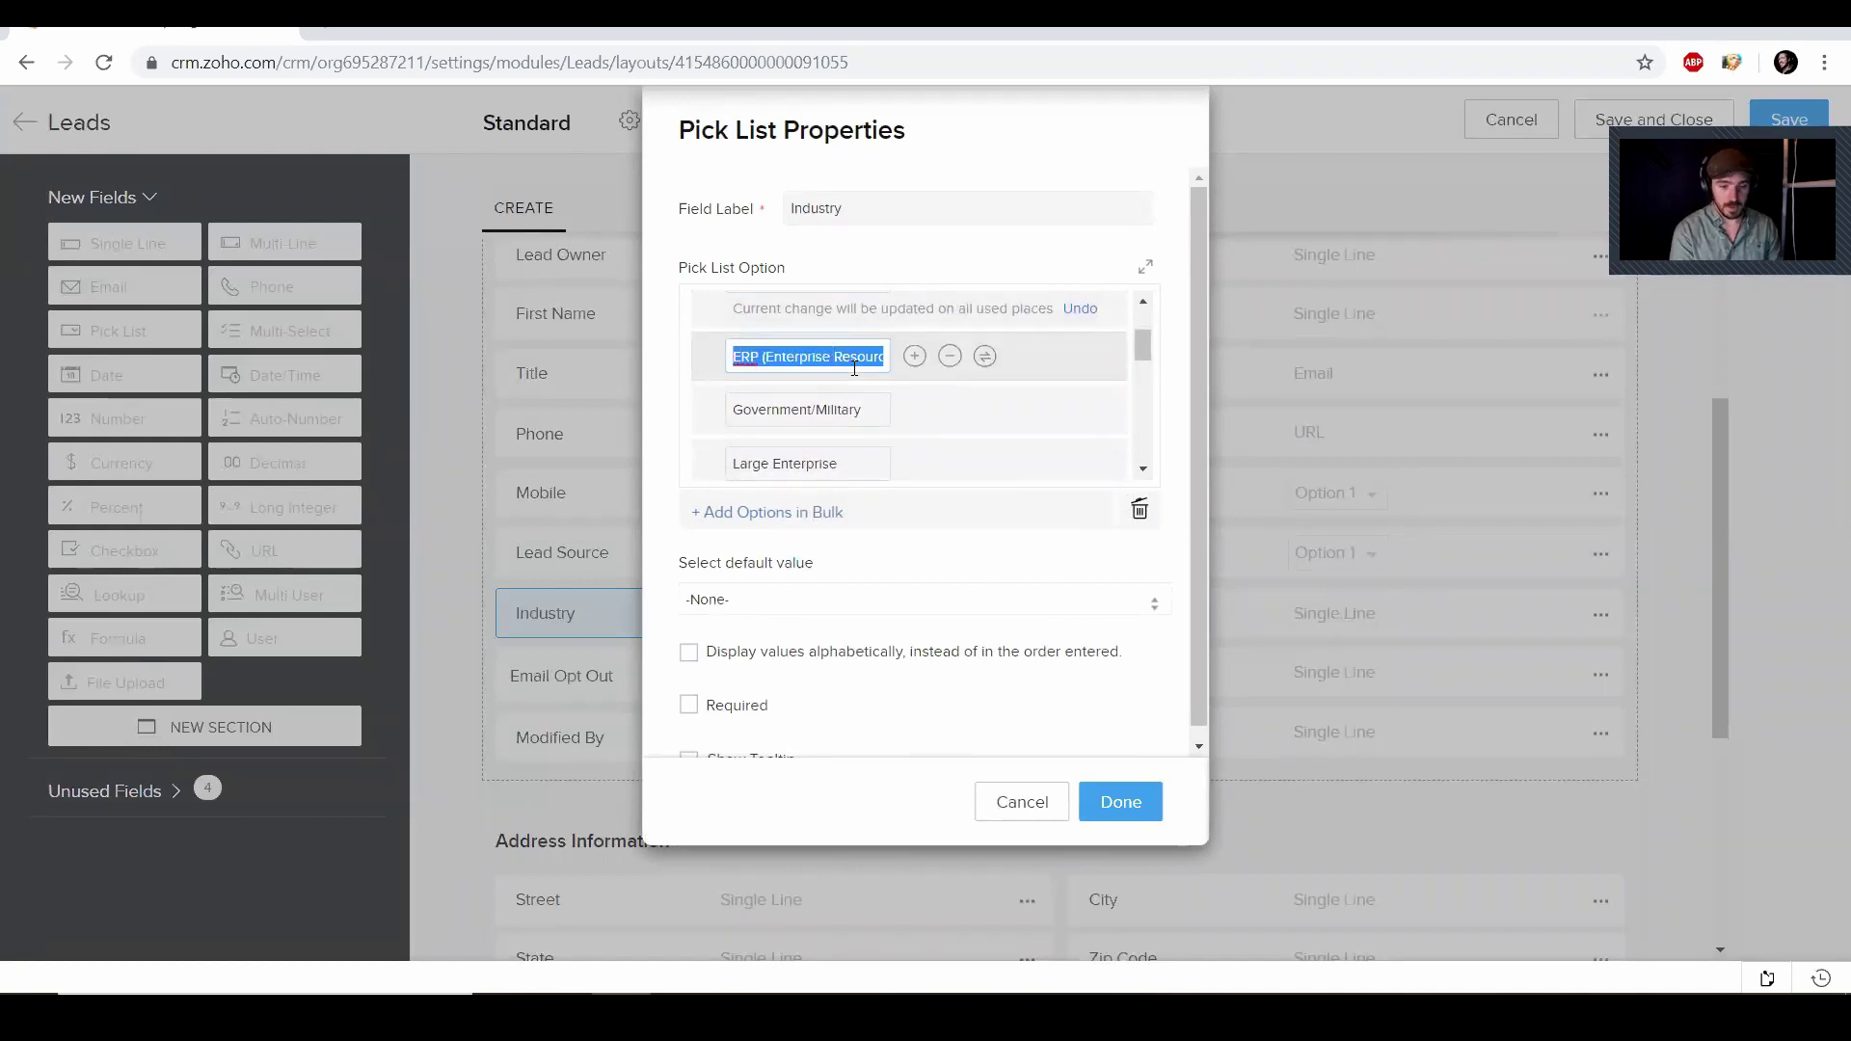
{"action": "key", "text": "BackSpace"}
{"action": "type", "text": "Expla"}
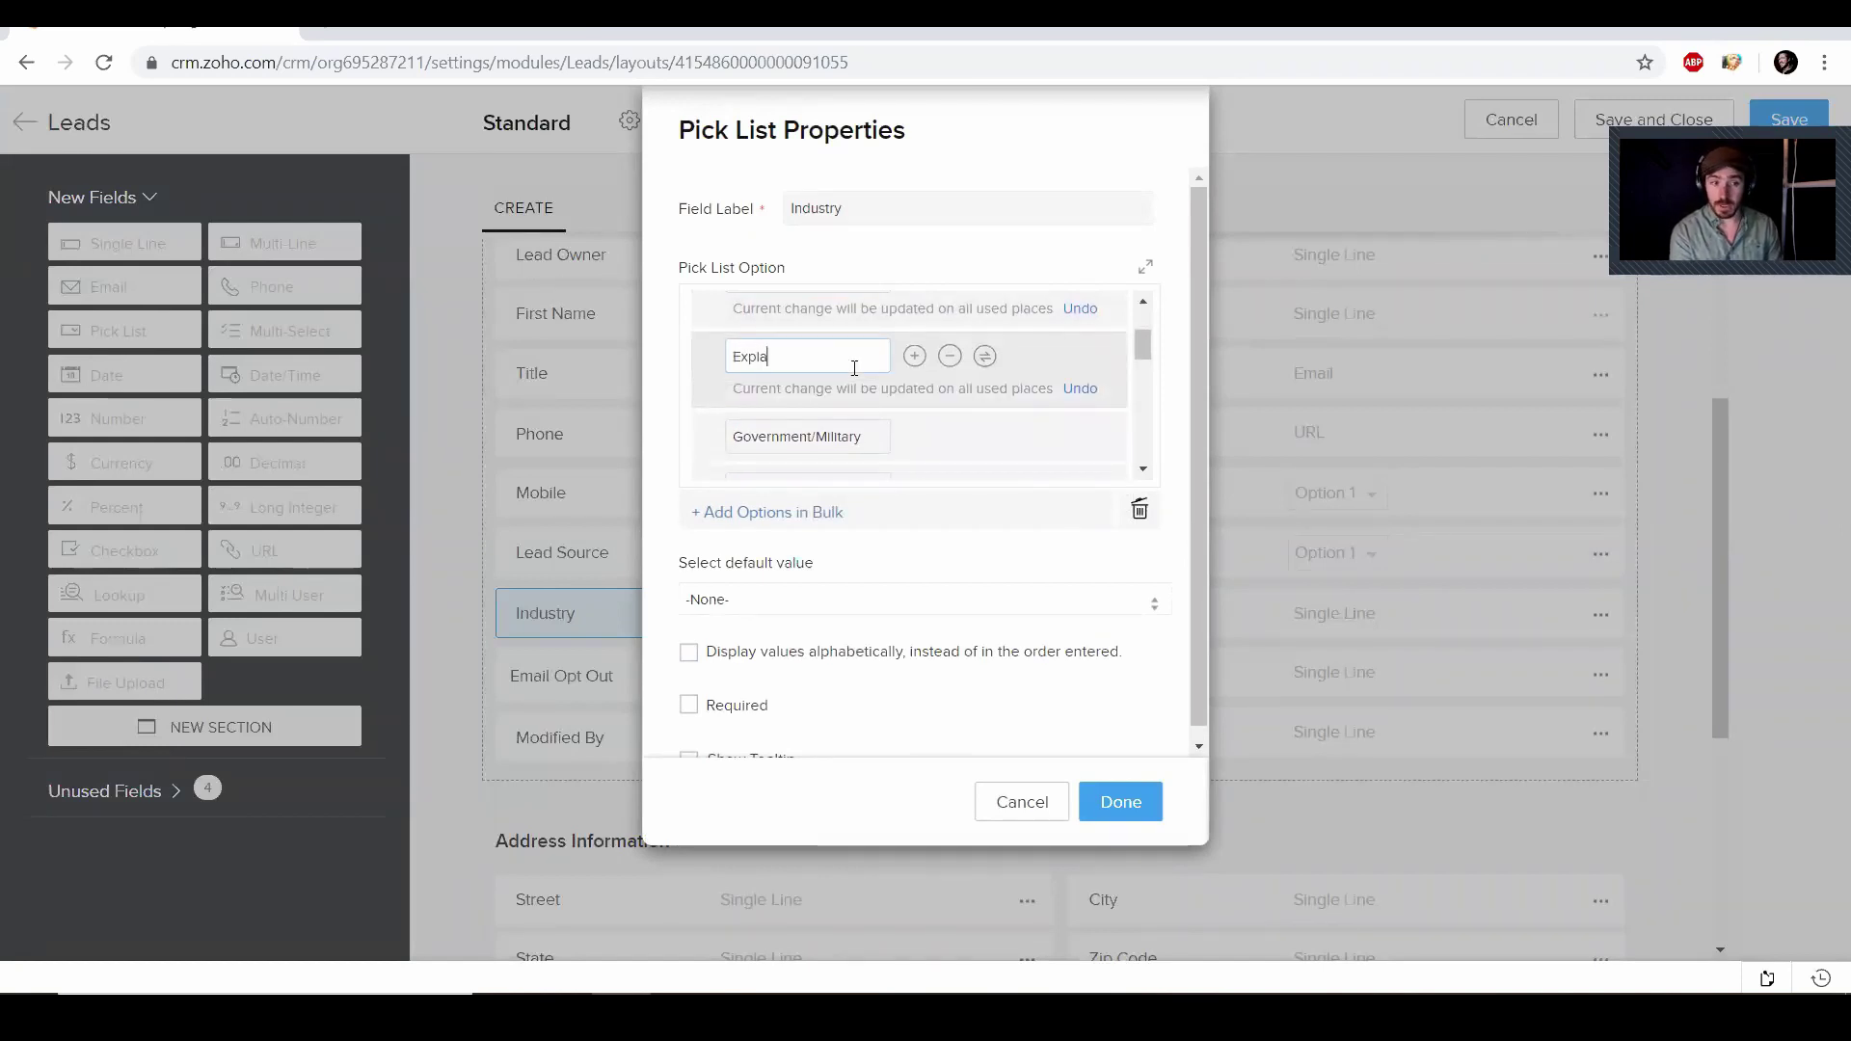
{"action": "type", "text": "iner Vi"}
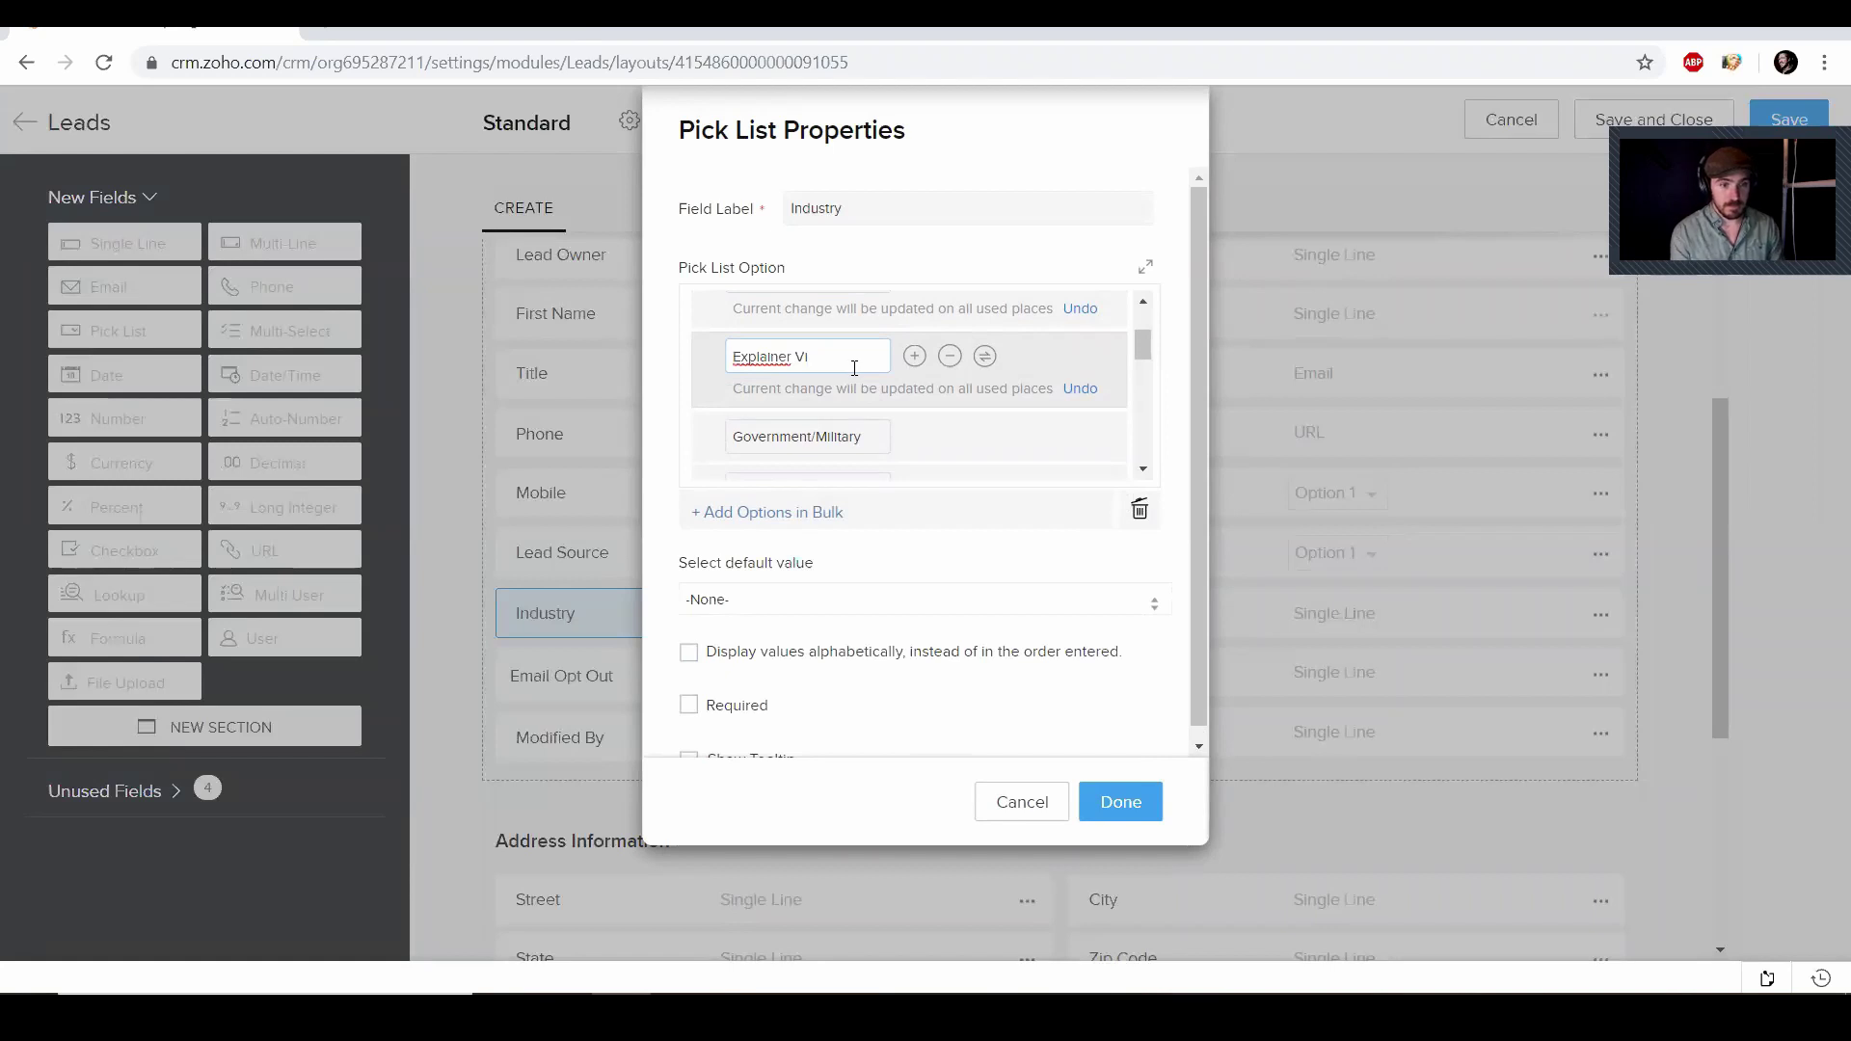
{"action": "type", "text": "deo"}
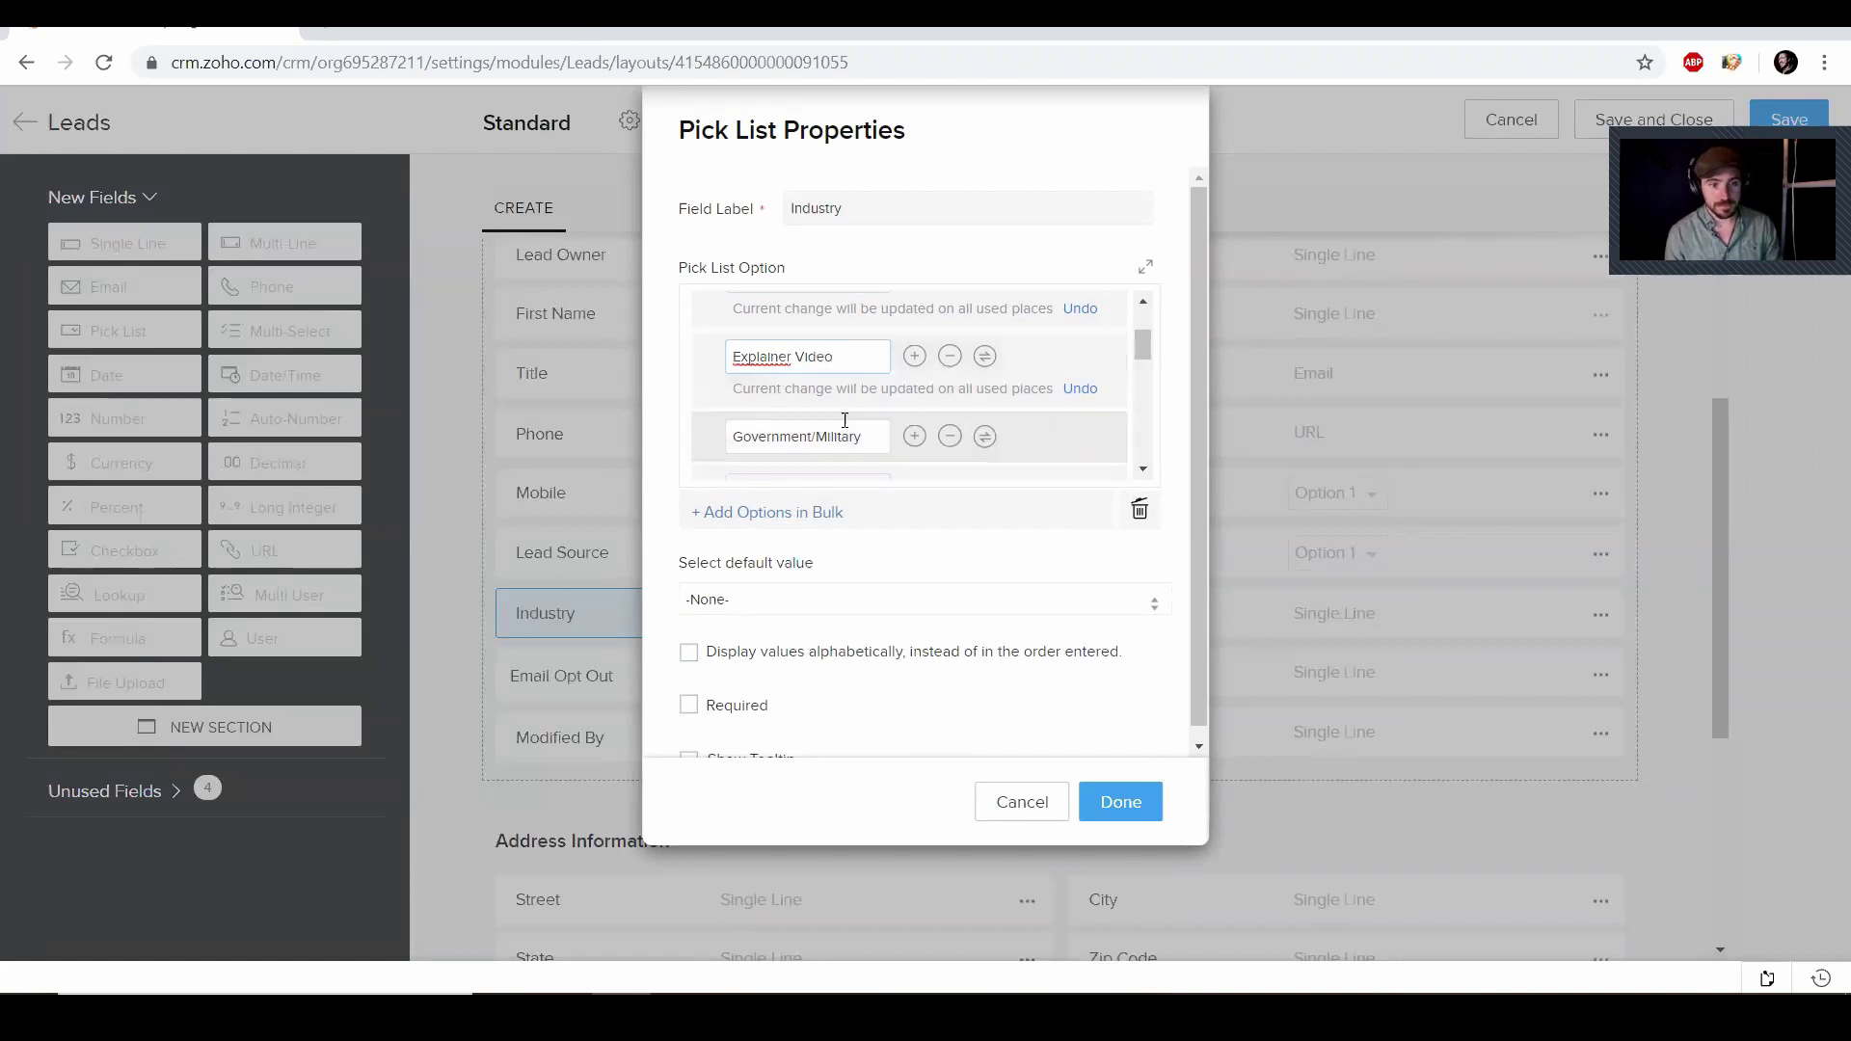
{"action": "double_click", "coordinate": [845, 433]}
{"action": "triple_click", "coordinate": [845, 428]}
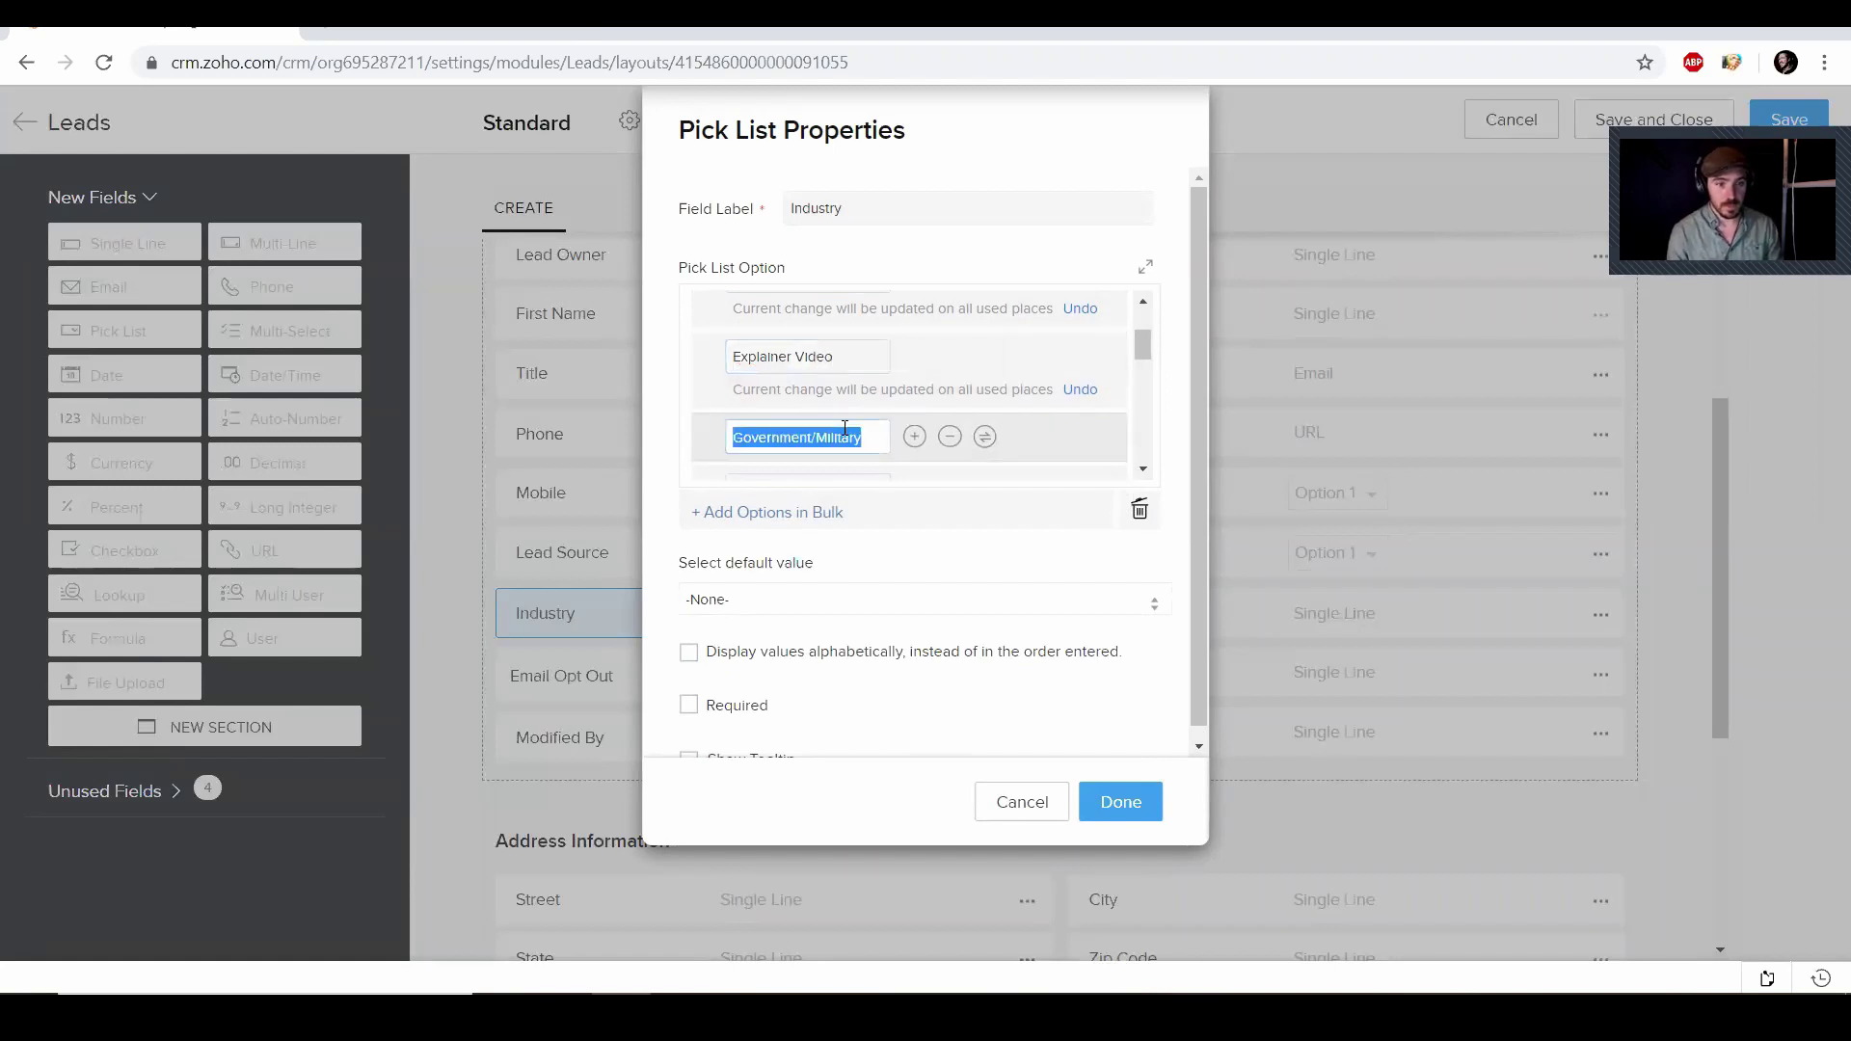
{"action": "type", "text": "C"}
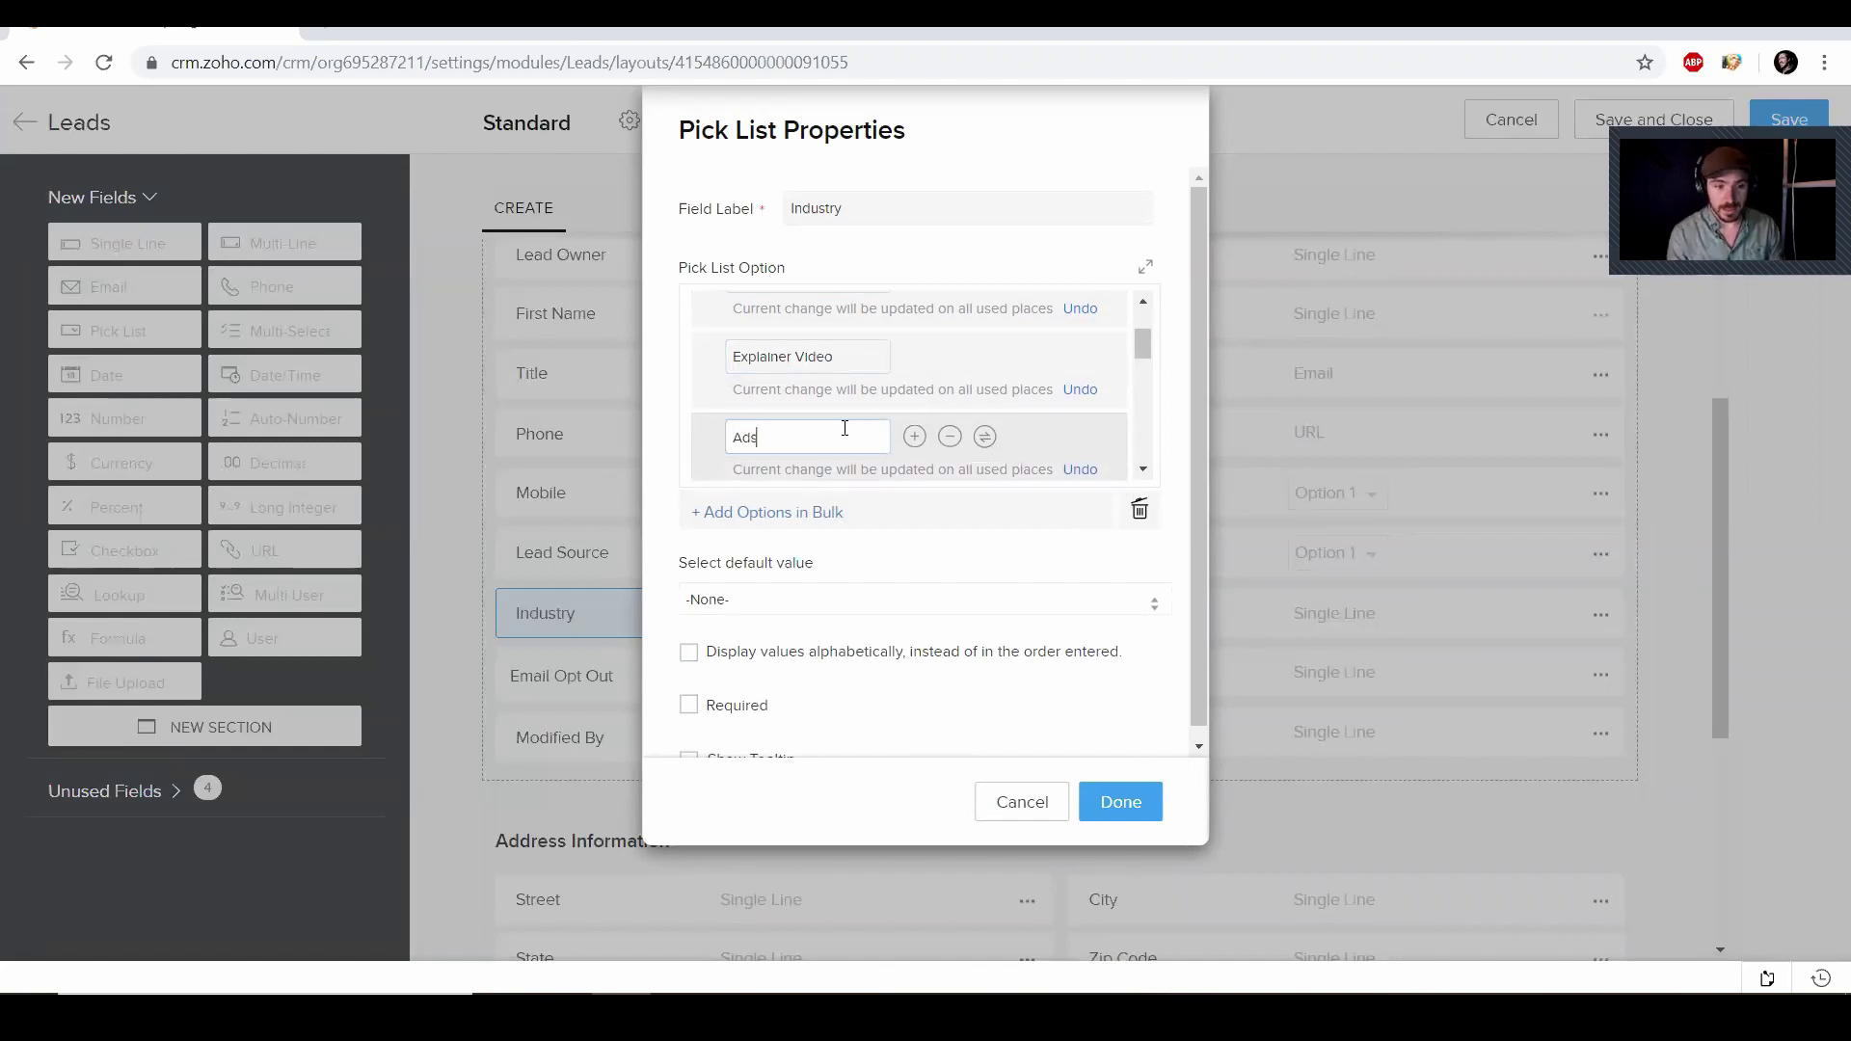
{"action": "scroll", "coordinate": [844, 428], "scroll_direction": "down", "scroll_amount": 1}
{"action": "triple_click", "coordinate": [855, 399]}
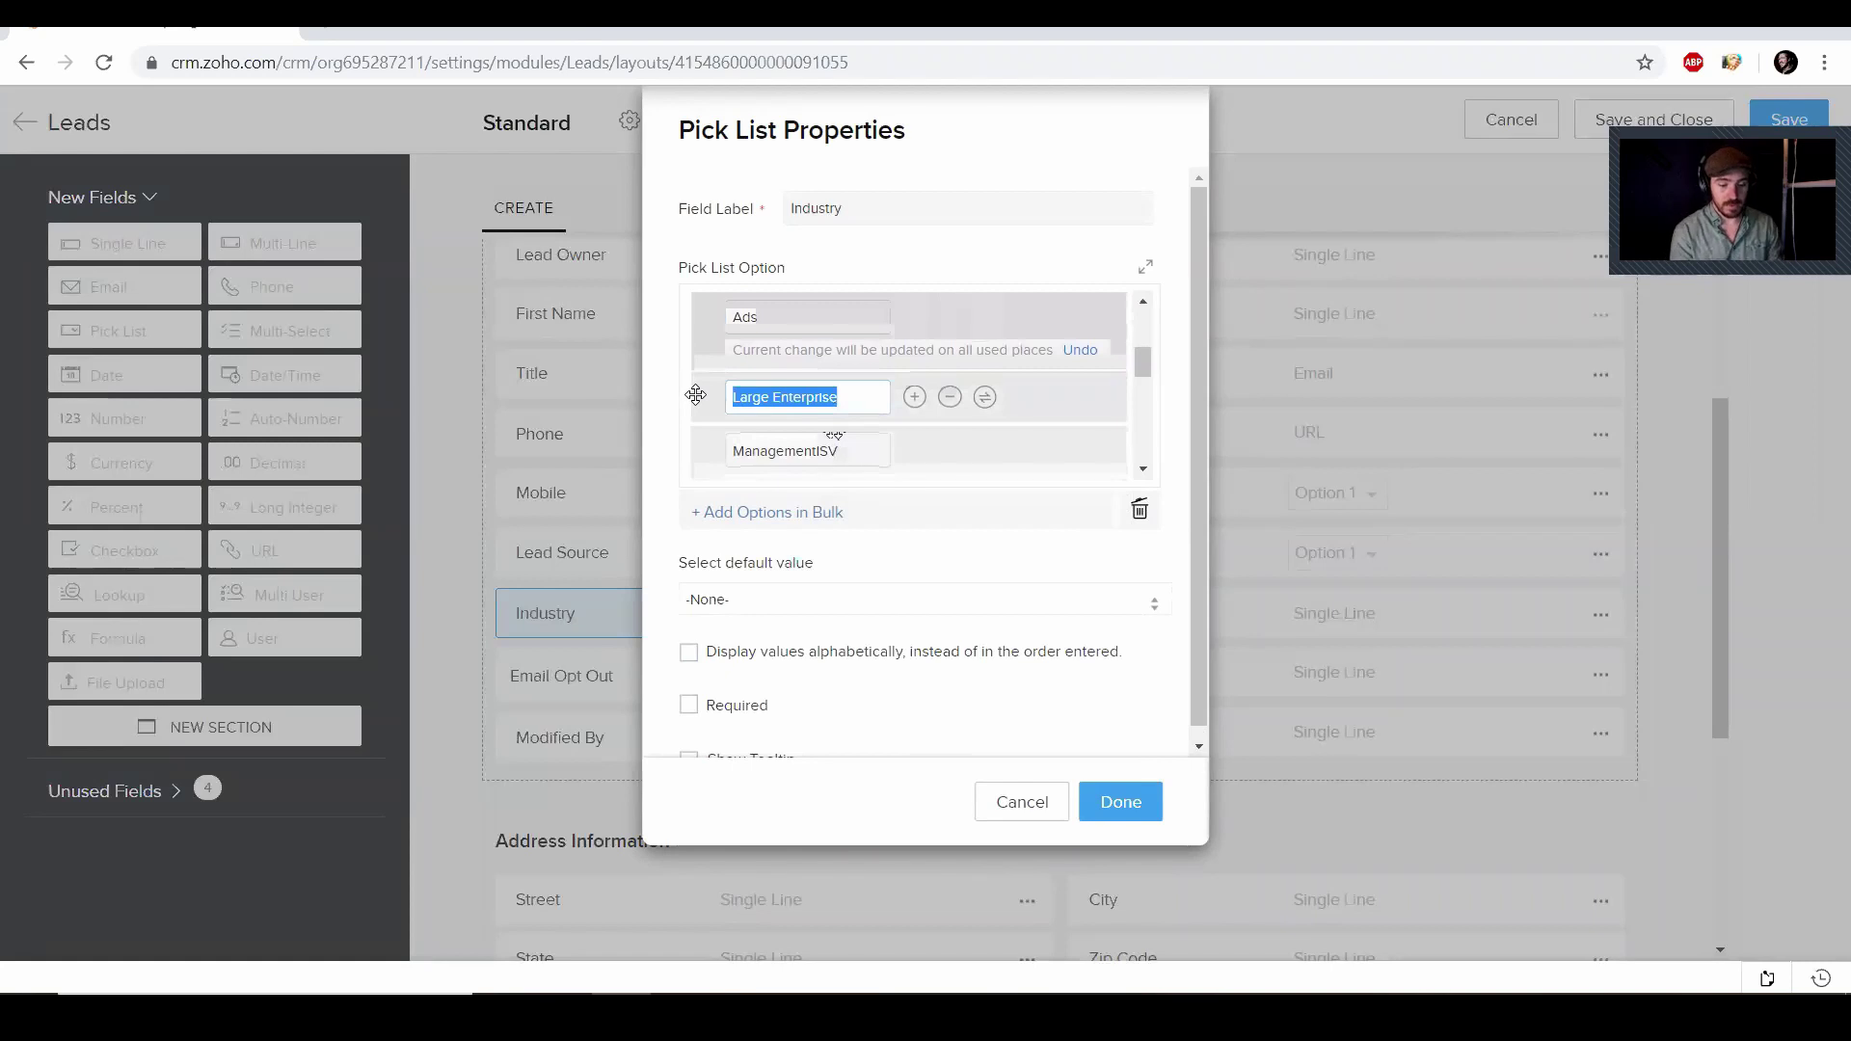
{"action": "type", "text": "Production "}
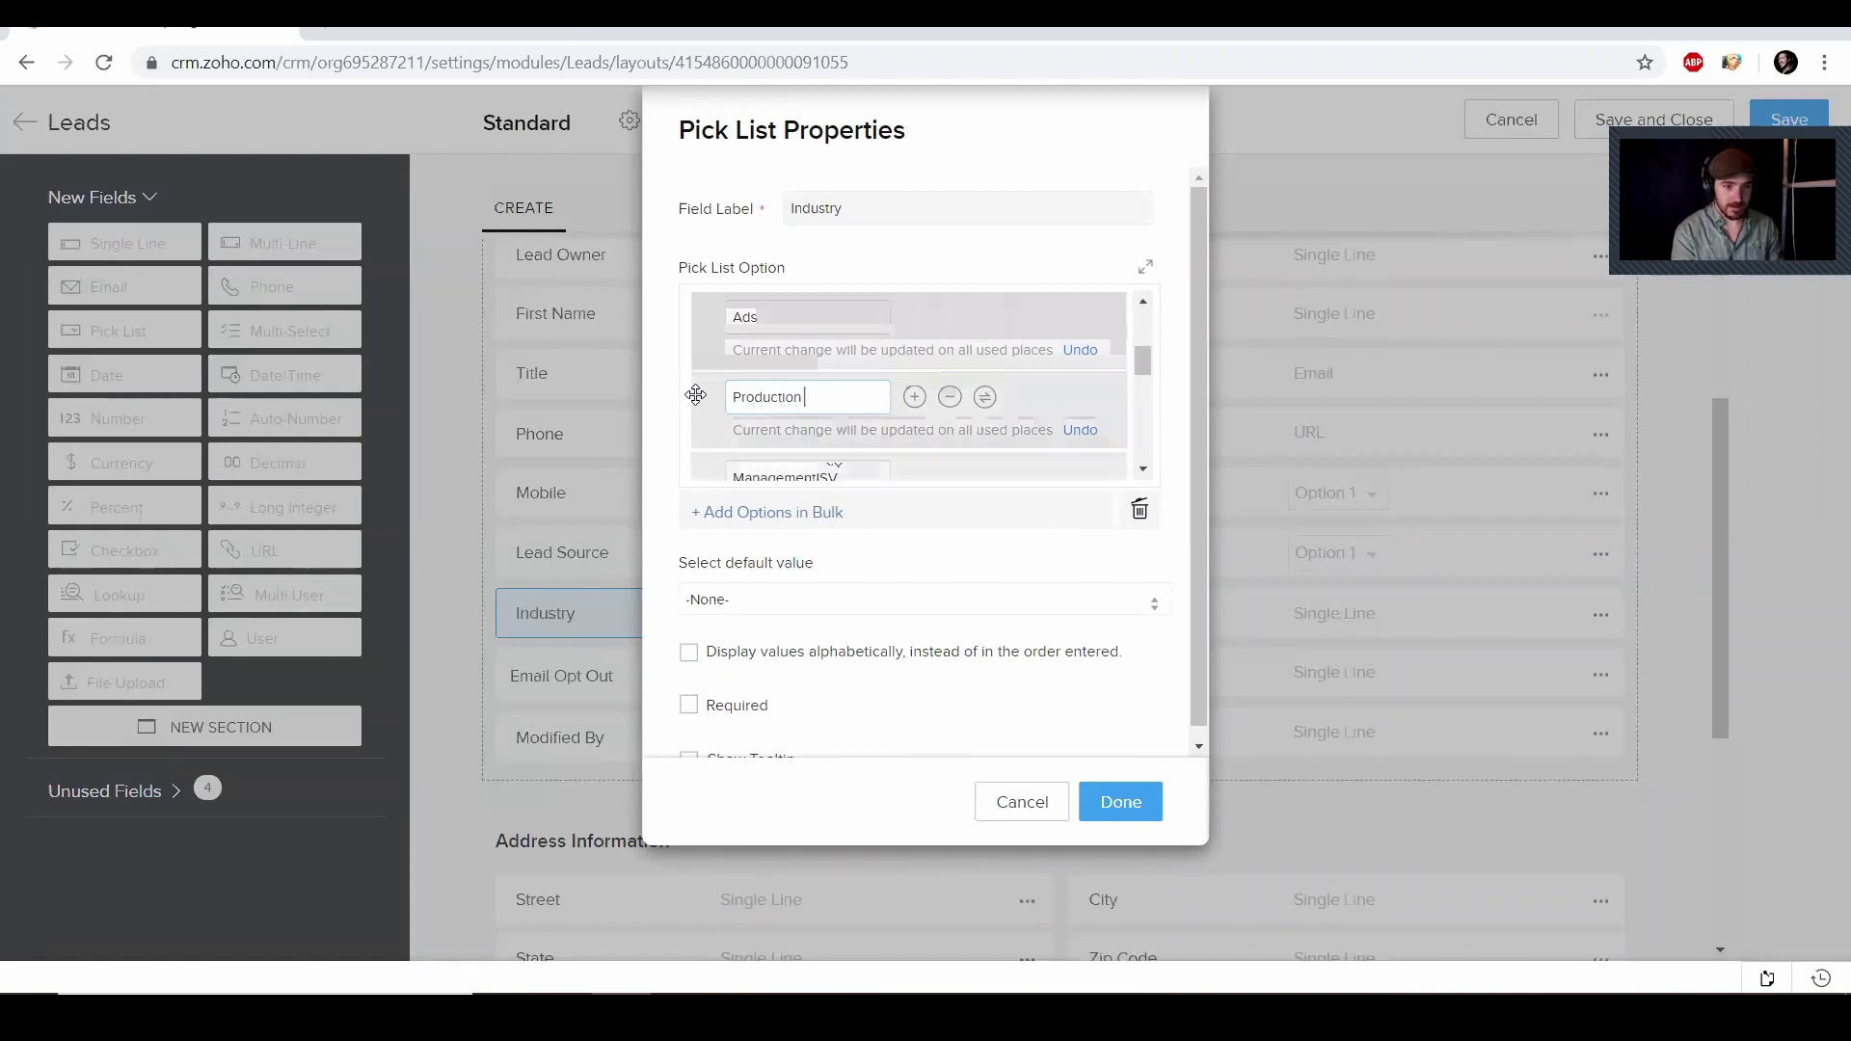
{"action": "type", "text": "House"}
Move ten old options, from ManagementISV through Wireless Industry, to unused values and save the pick list
{"action": "scroll", "coordinate": [993, 375], "scroll_direction": "down", "scroll_amount": 3}
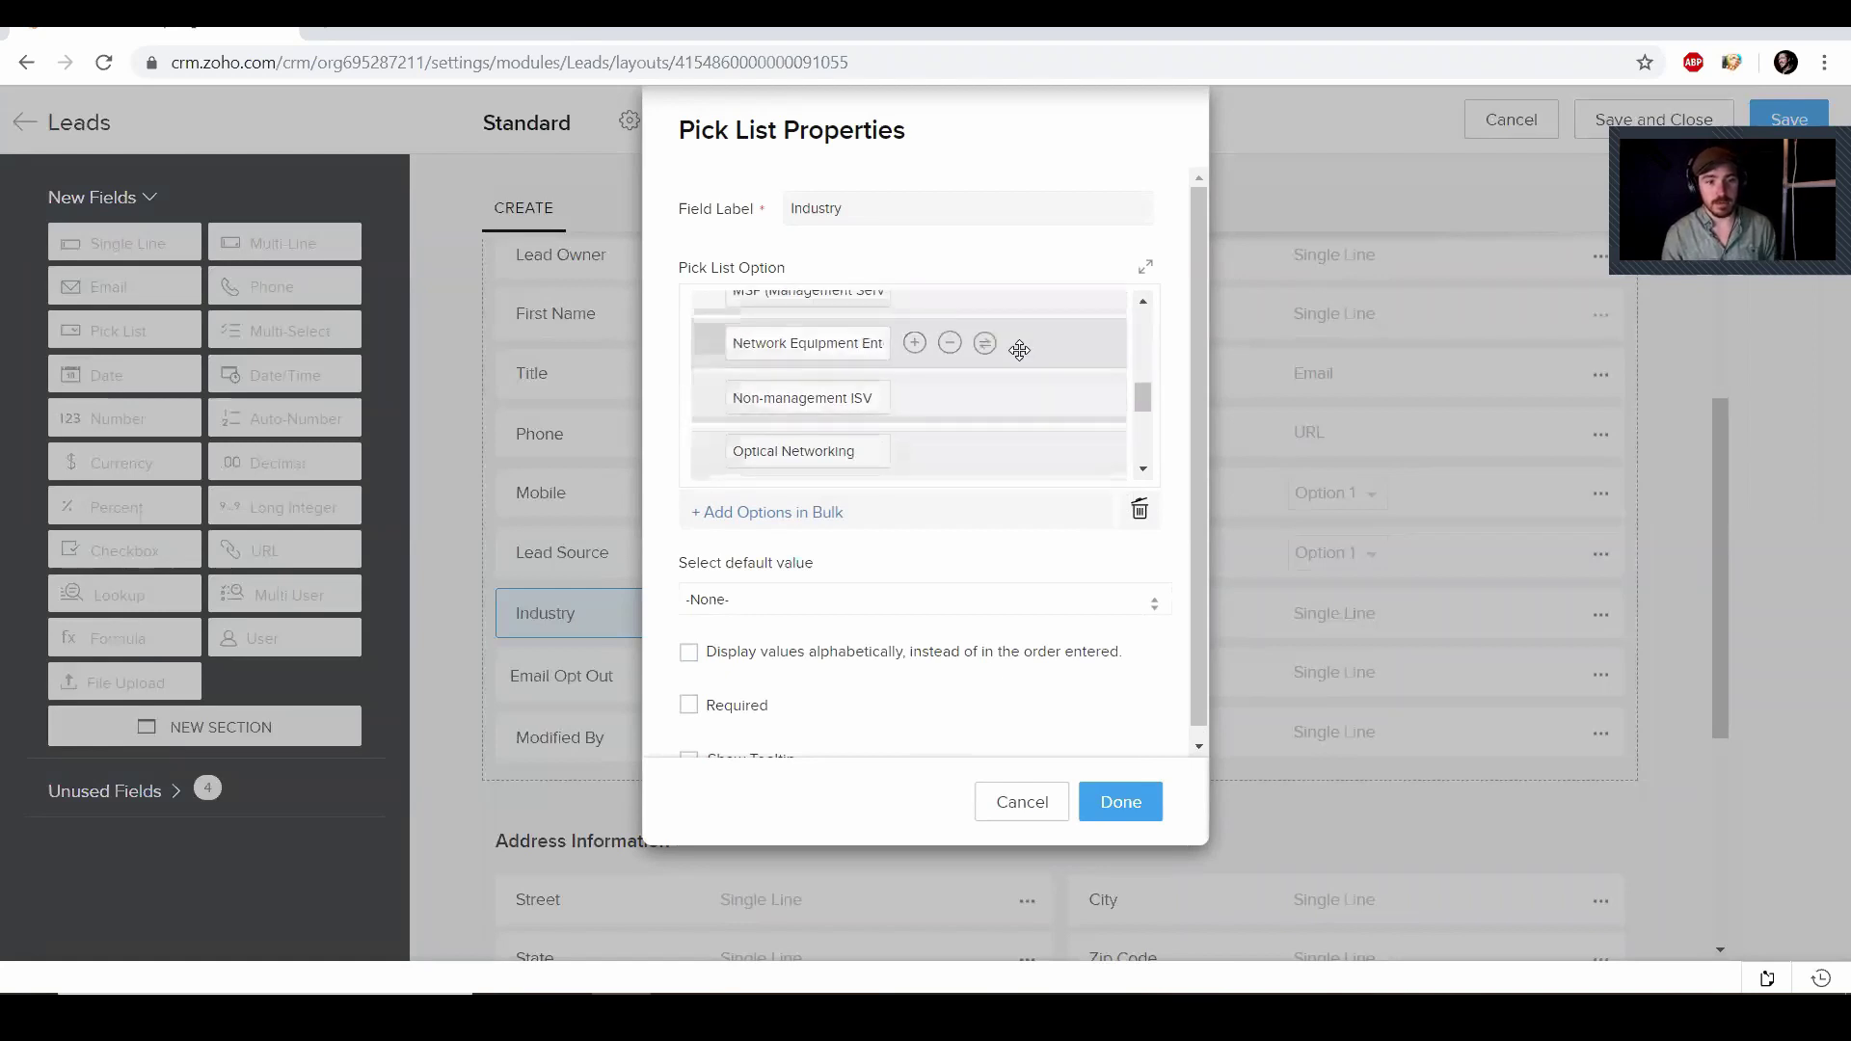
{"action": "scroll", "coordinate": [991, 383], "scroll_direction": "up", "scroll_amount": 1}
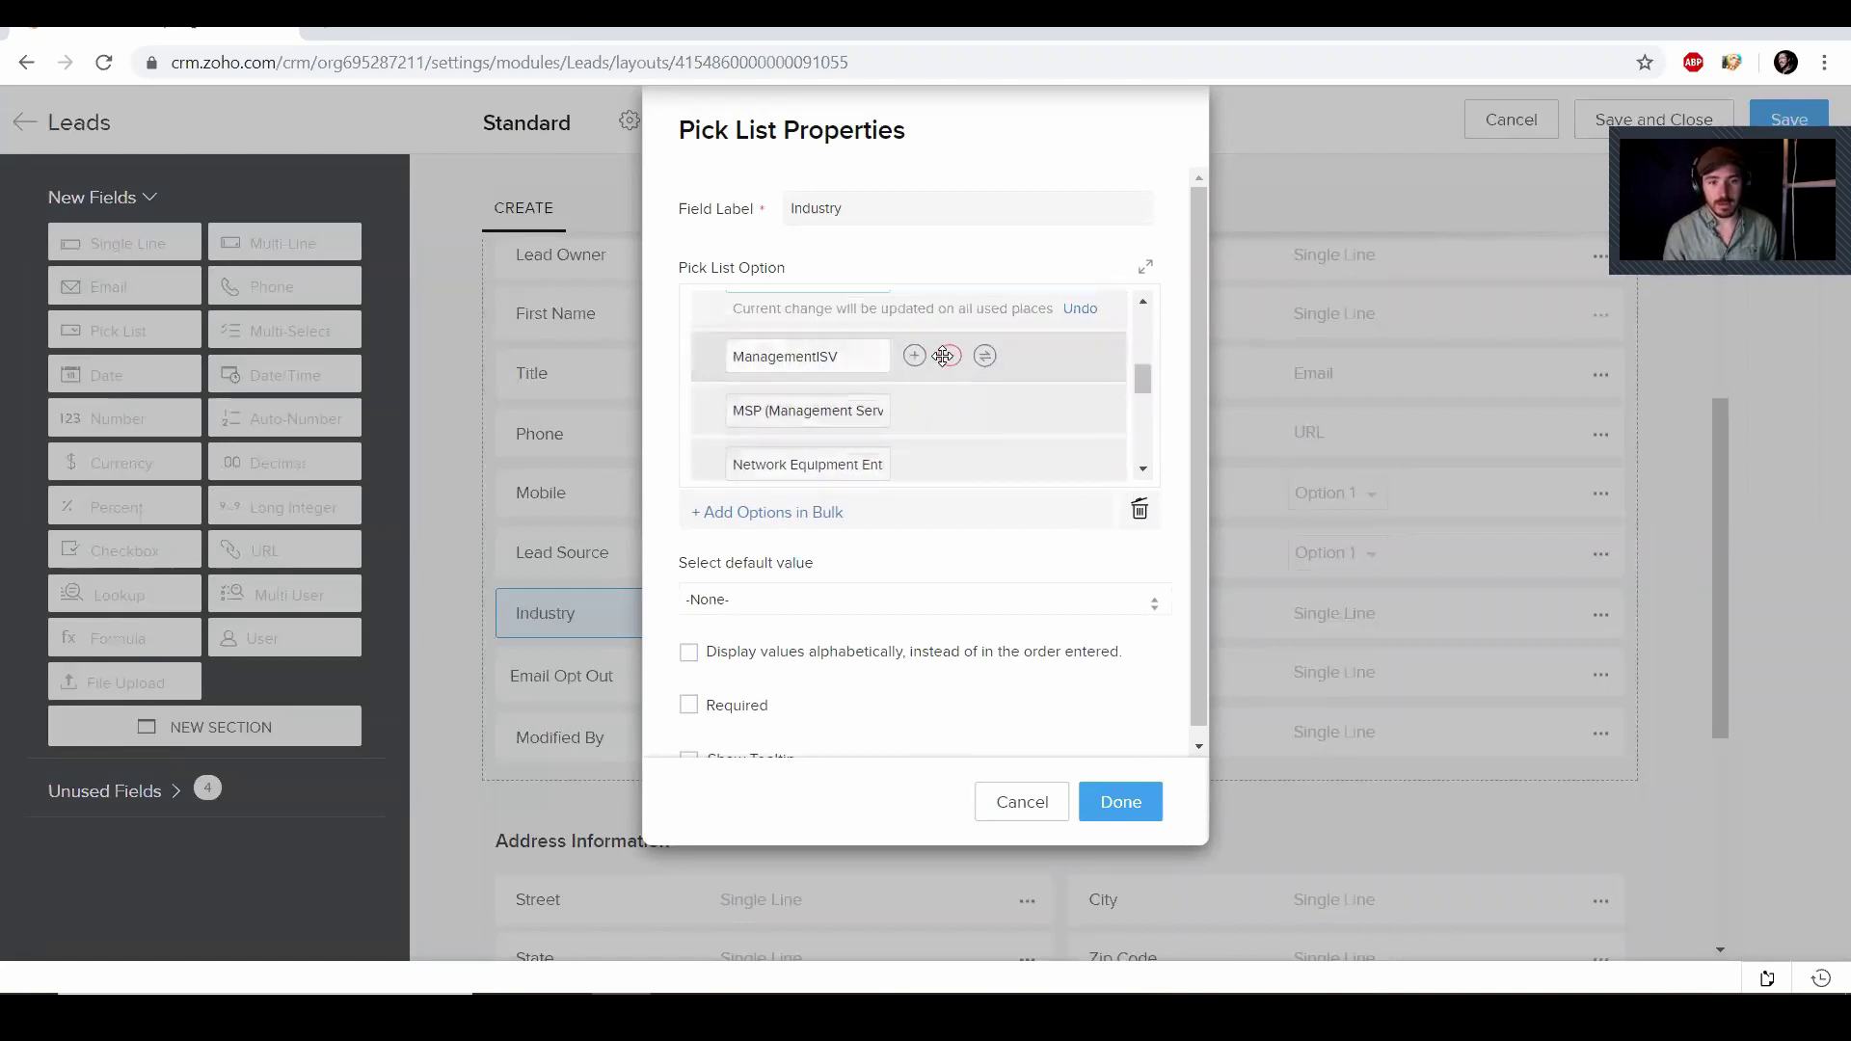
{"action": "left_click", "coordinate": [950, 356]}
{"action": "left_click", "coordinate": [947, 408]}
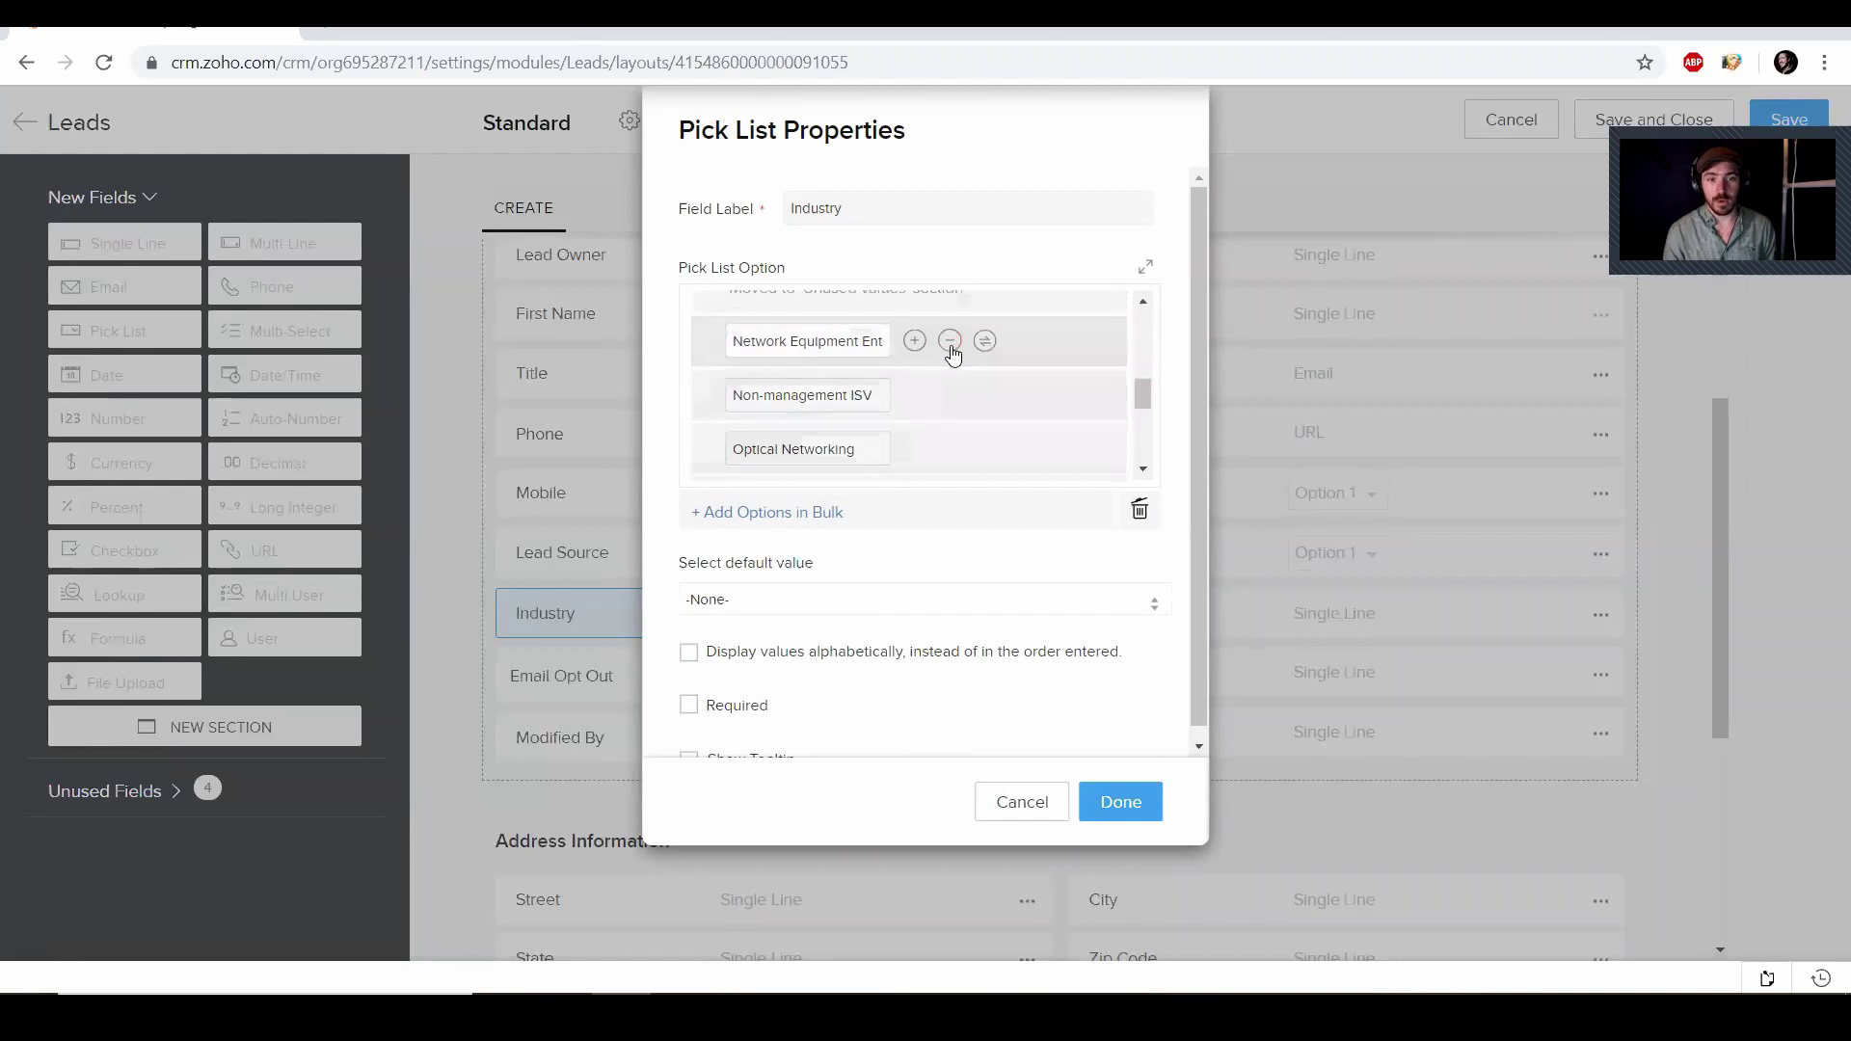
{"action": "left_click", "coordinate": [951, 343]}
{"action": "left_click", "coordinate": [950, 390]}
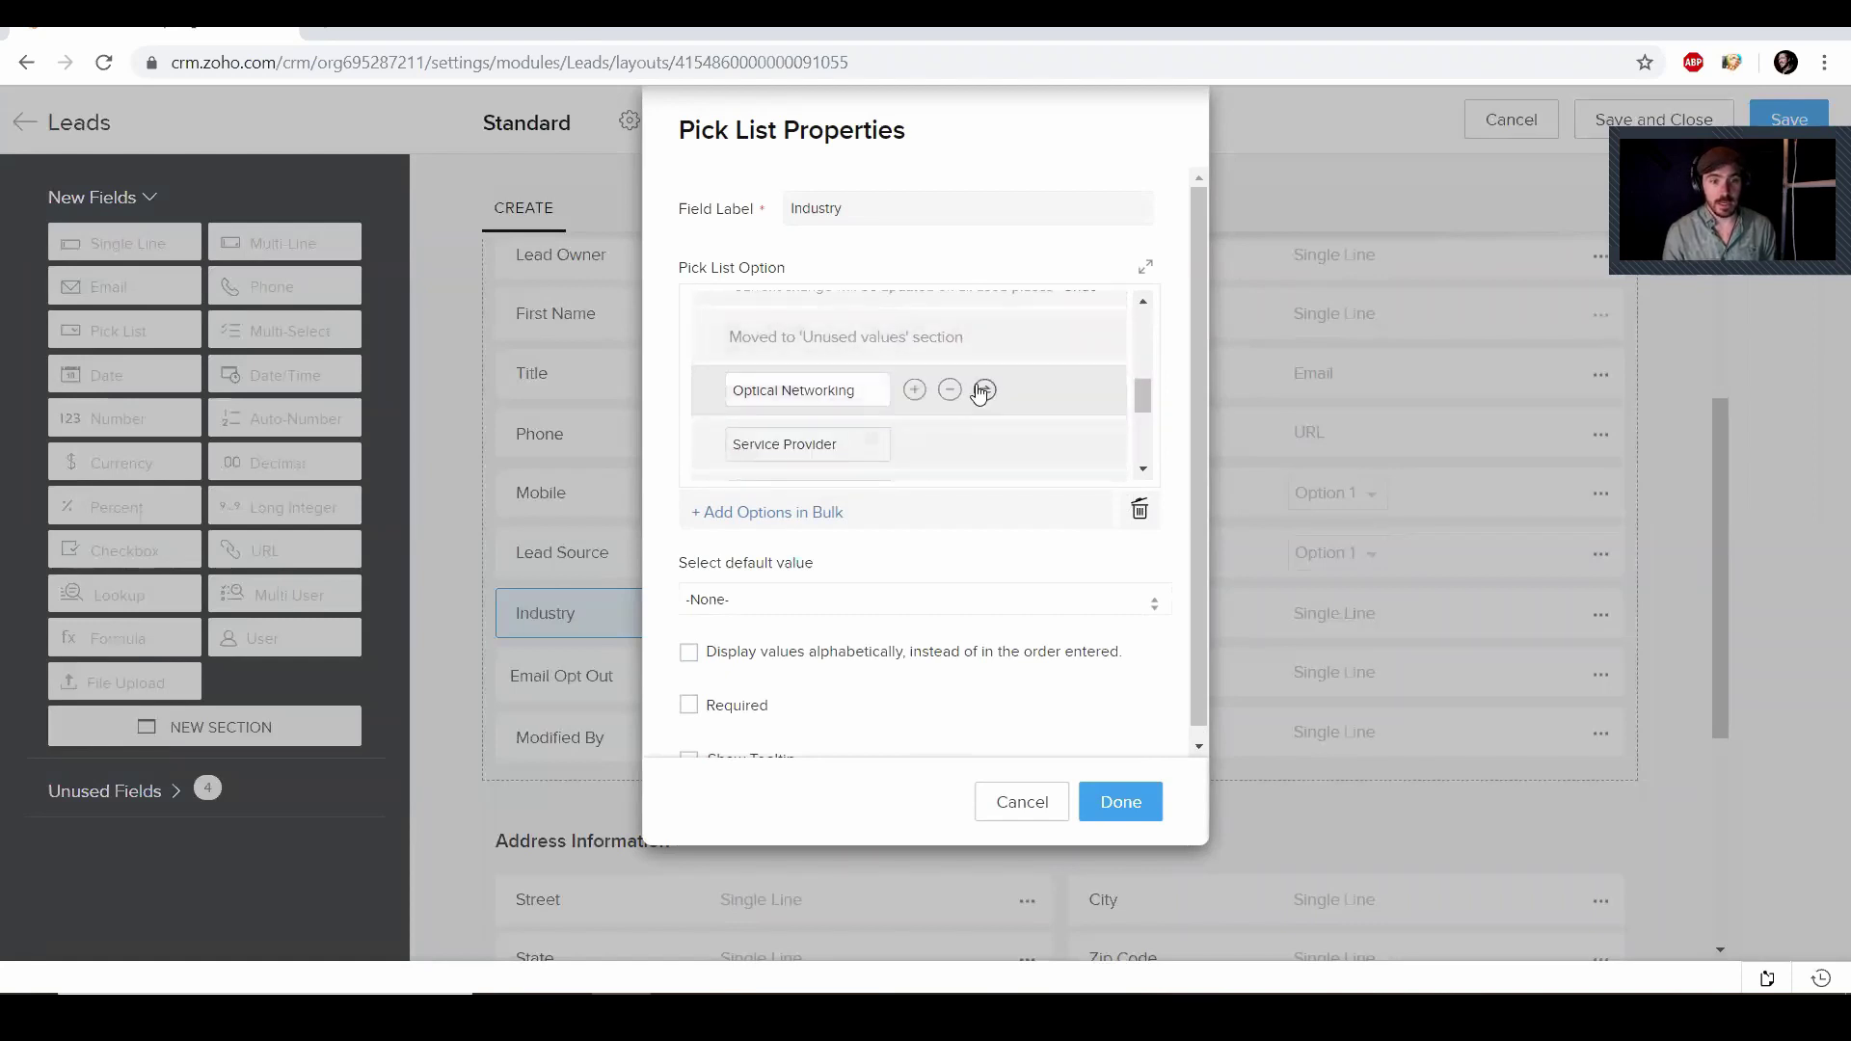
{"action": "left_click", "coordinate": [951, 391]}
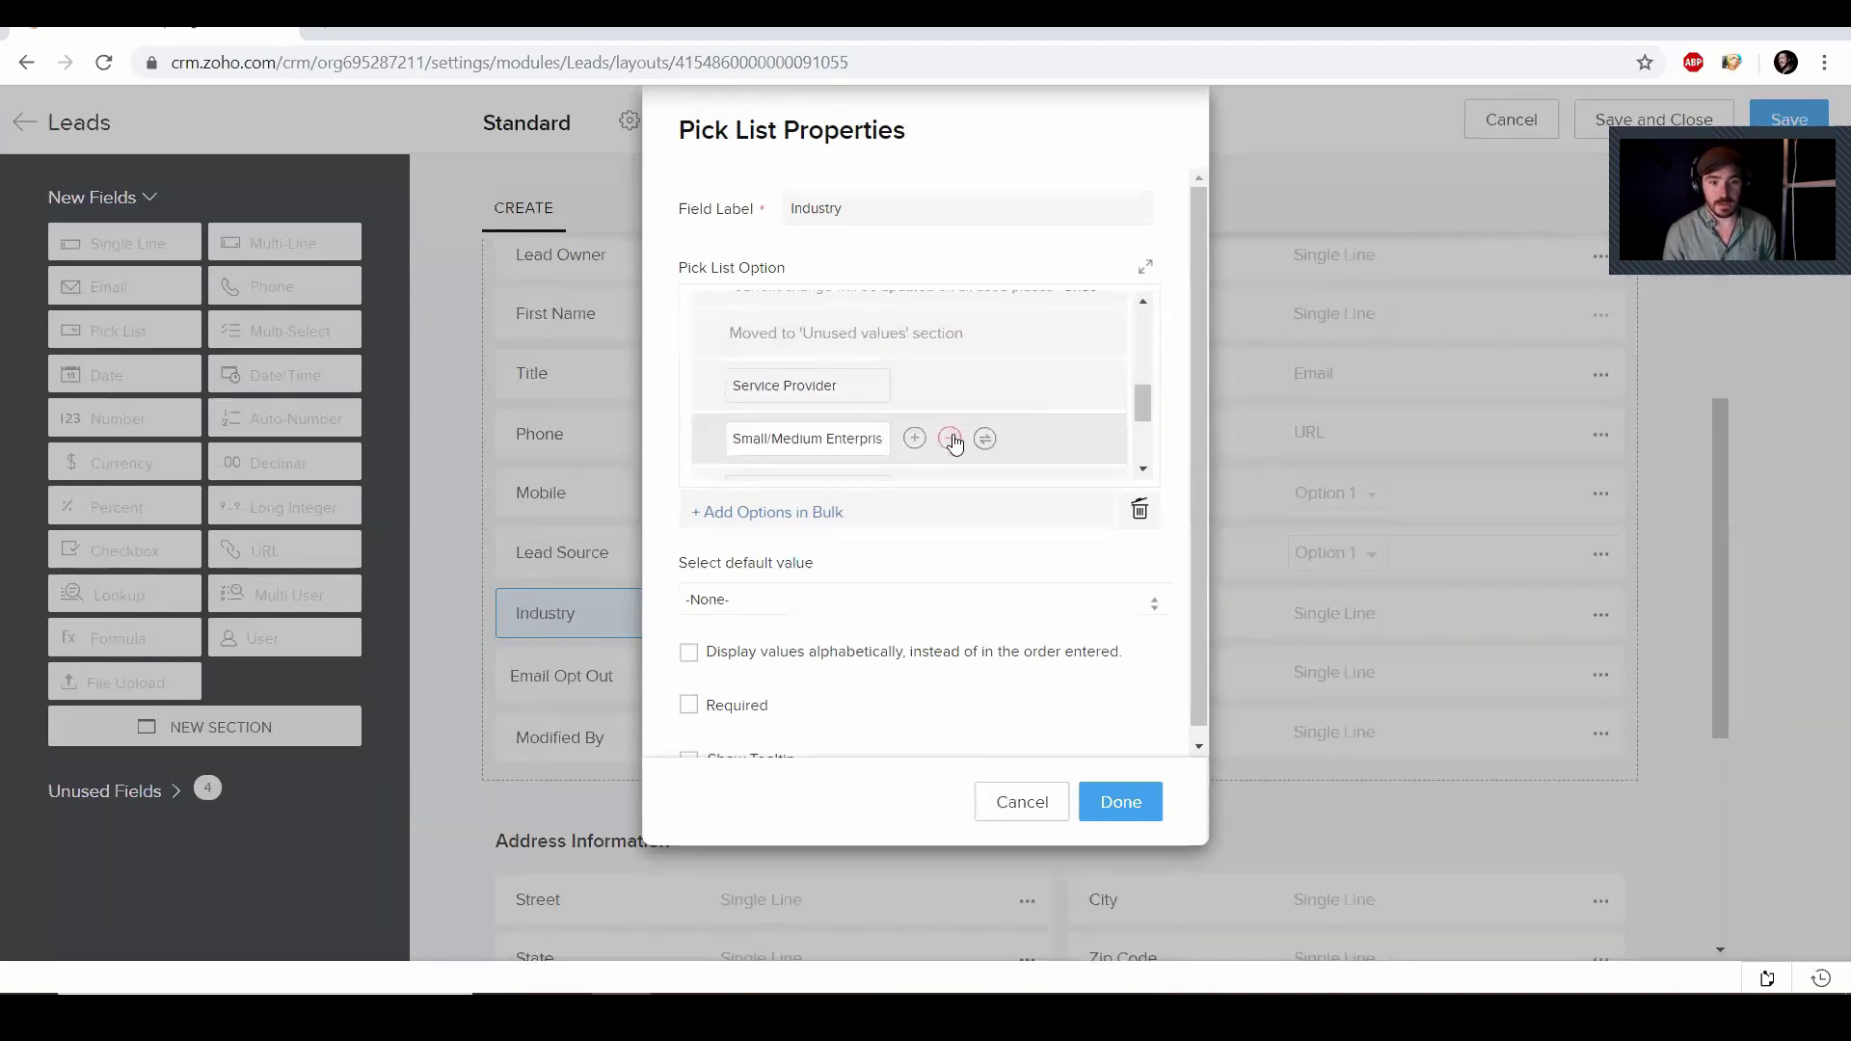
{"action": "left_click", "coordinate": [951, 390]}
{"action": "left_click", "coordinate": [949, 337]}
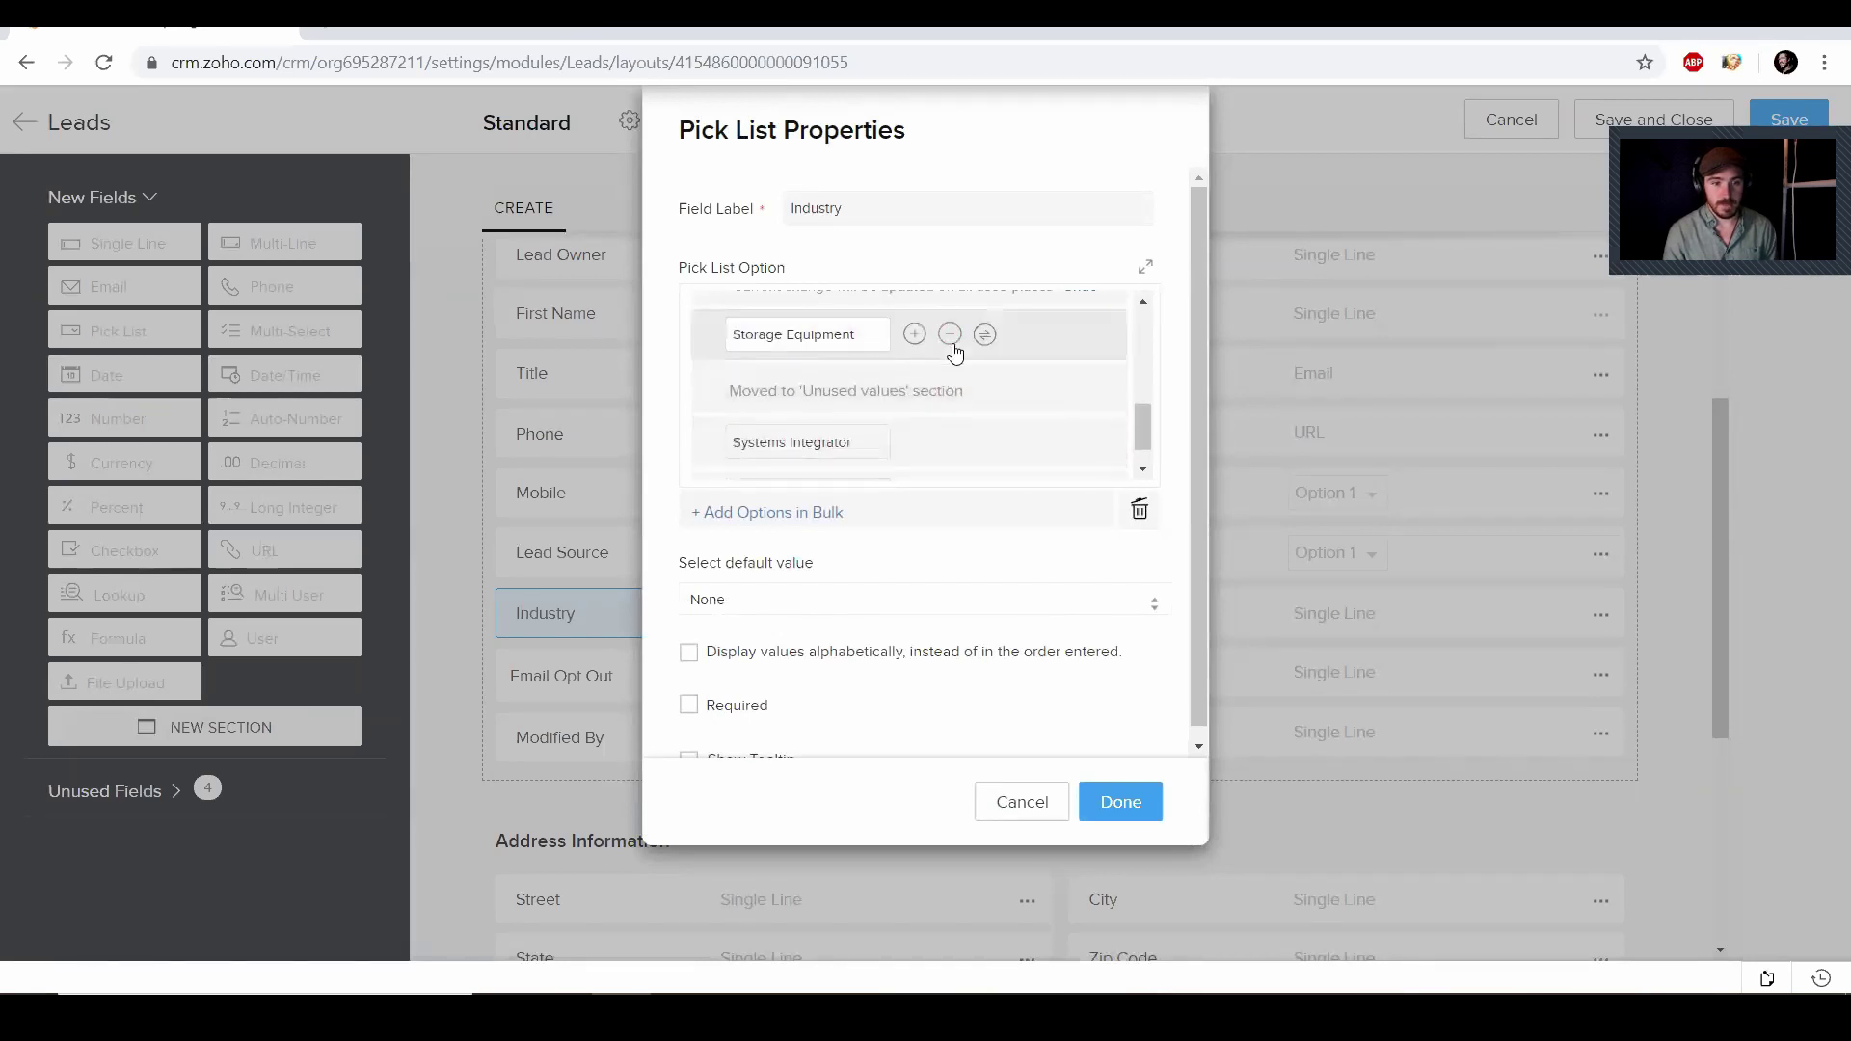
{"action": "left_click", "coordinate": [950, 333]}
{"action": "left_click", "coordinate": [953, 413]}
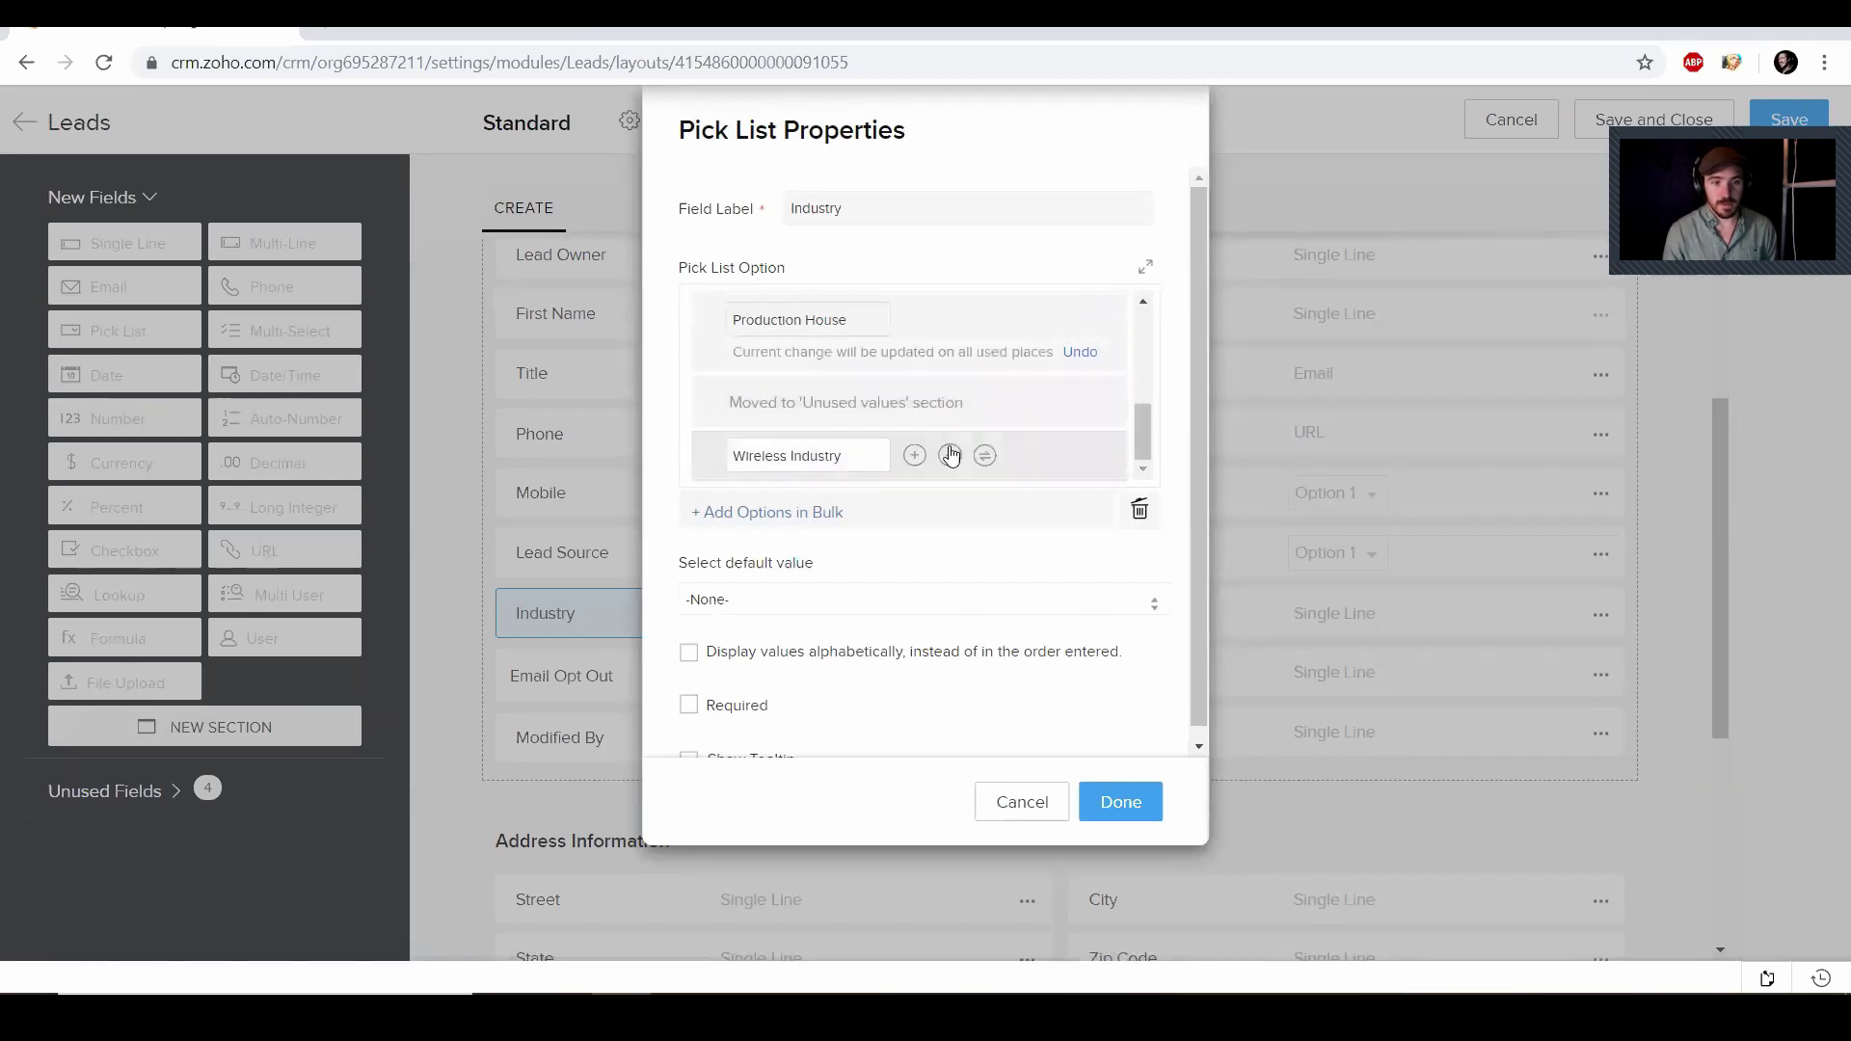
{"action": "left_click", "coordinate": [954, 455]}
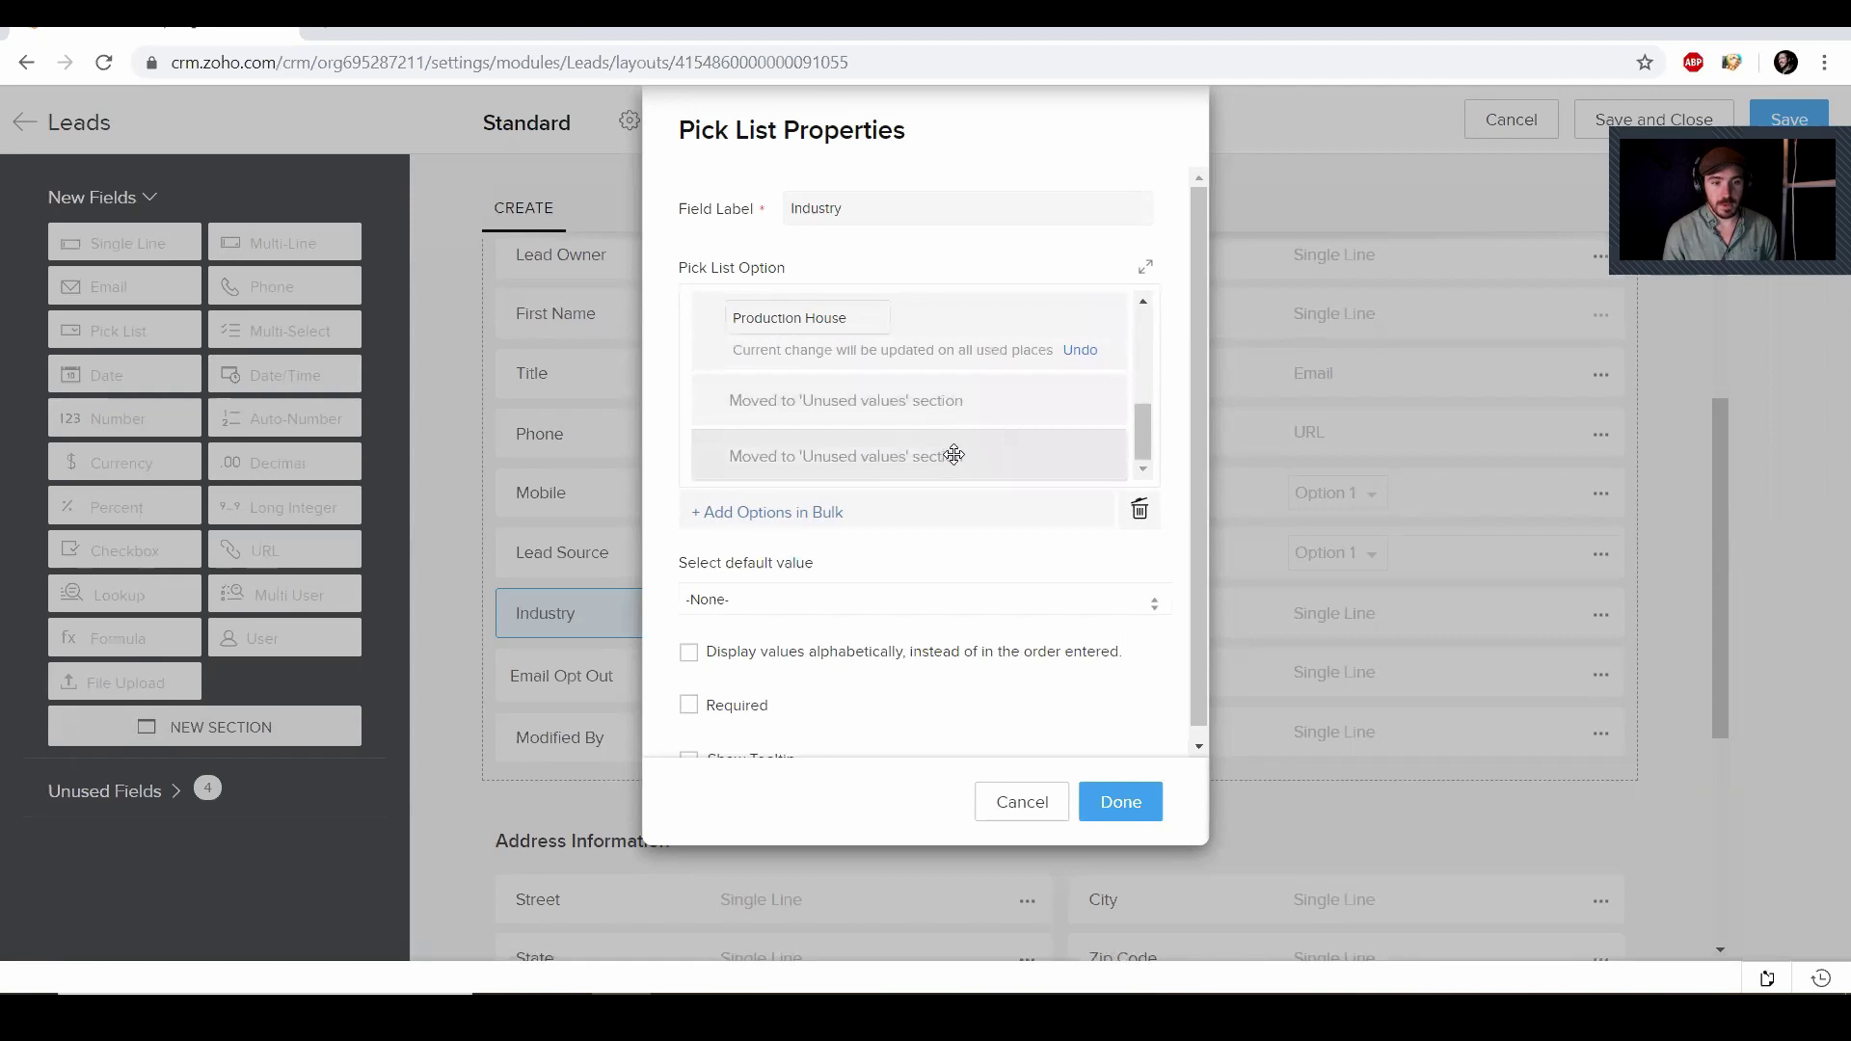
{"action": "left_click", "coordinate": [1109, 802]}
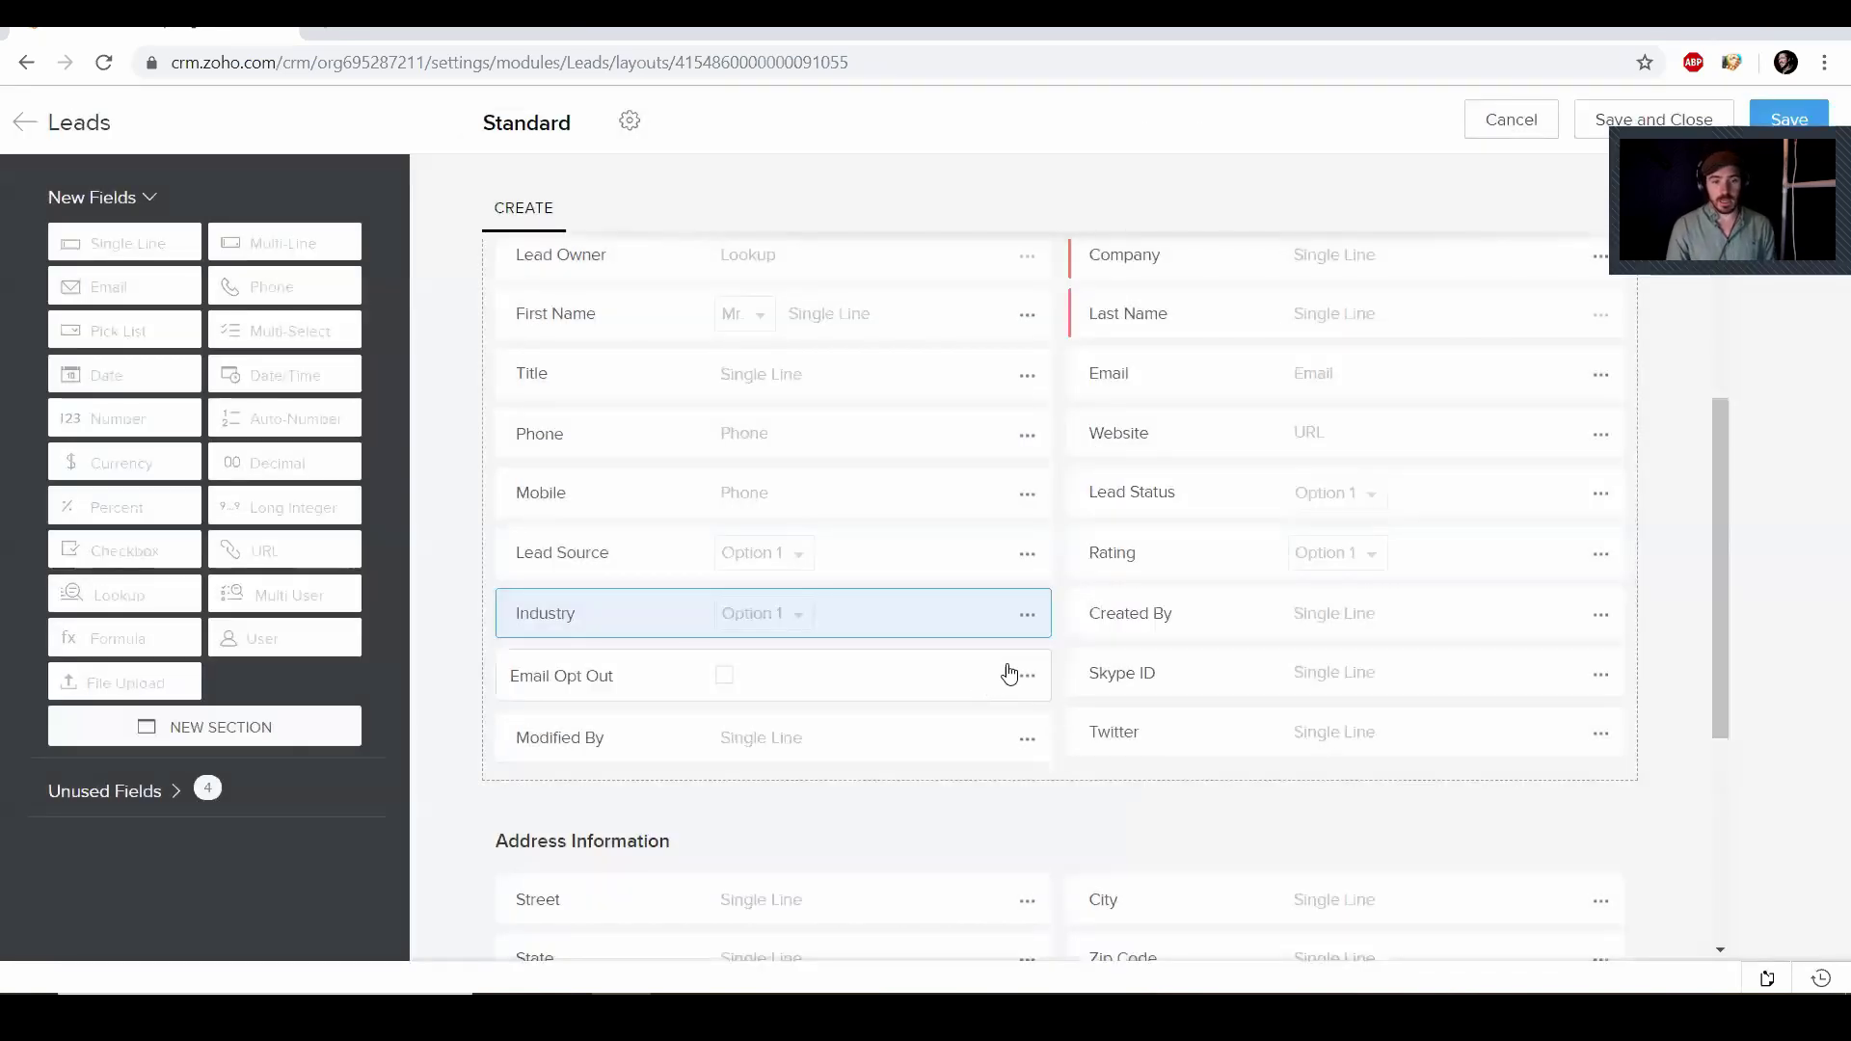
Remove Email Opt Out, Modified By and Created By from the Standard Leads layout, confirming each removal
{"action": "left_click", "coordinate": [1027, 683]}
{"action": "left_click", "coordinate": [956, 797]}
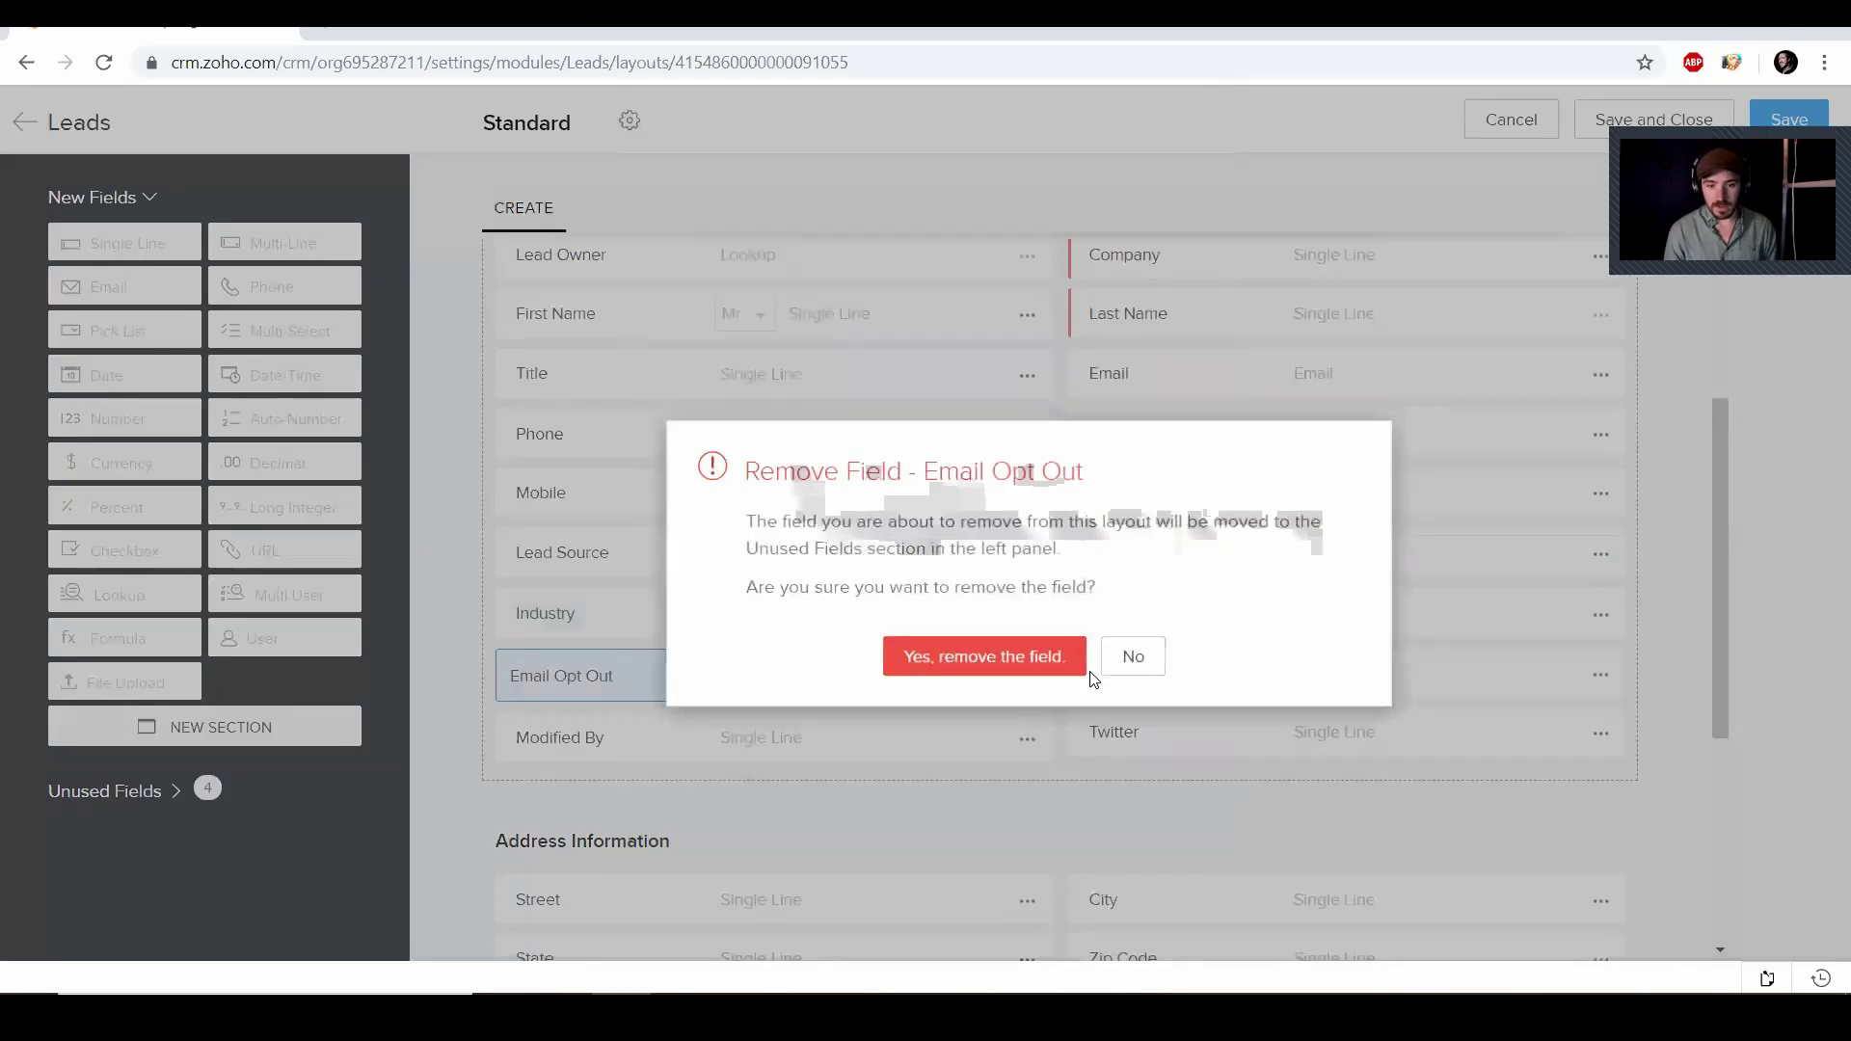
{"action": "left_click", "coordinate": [1043, 658]}
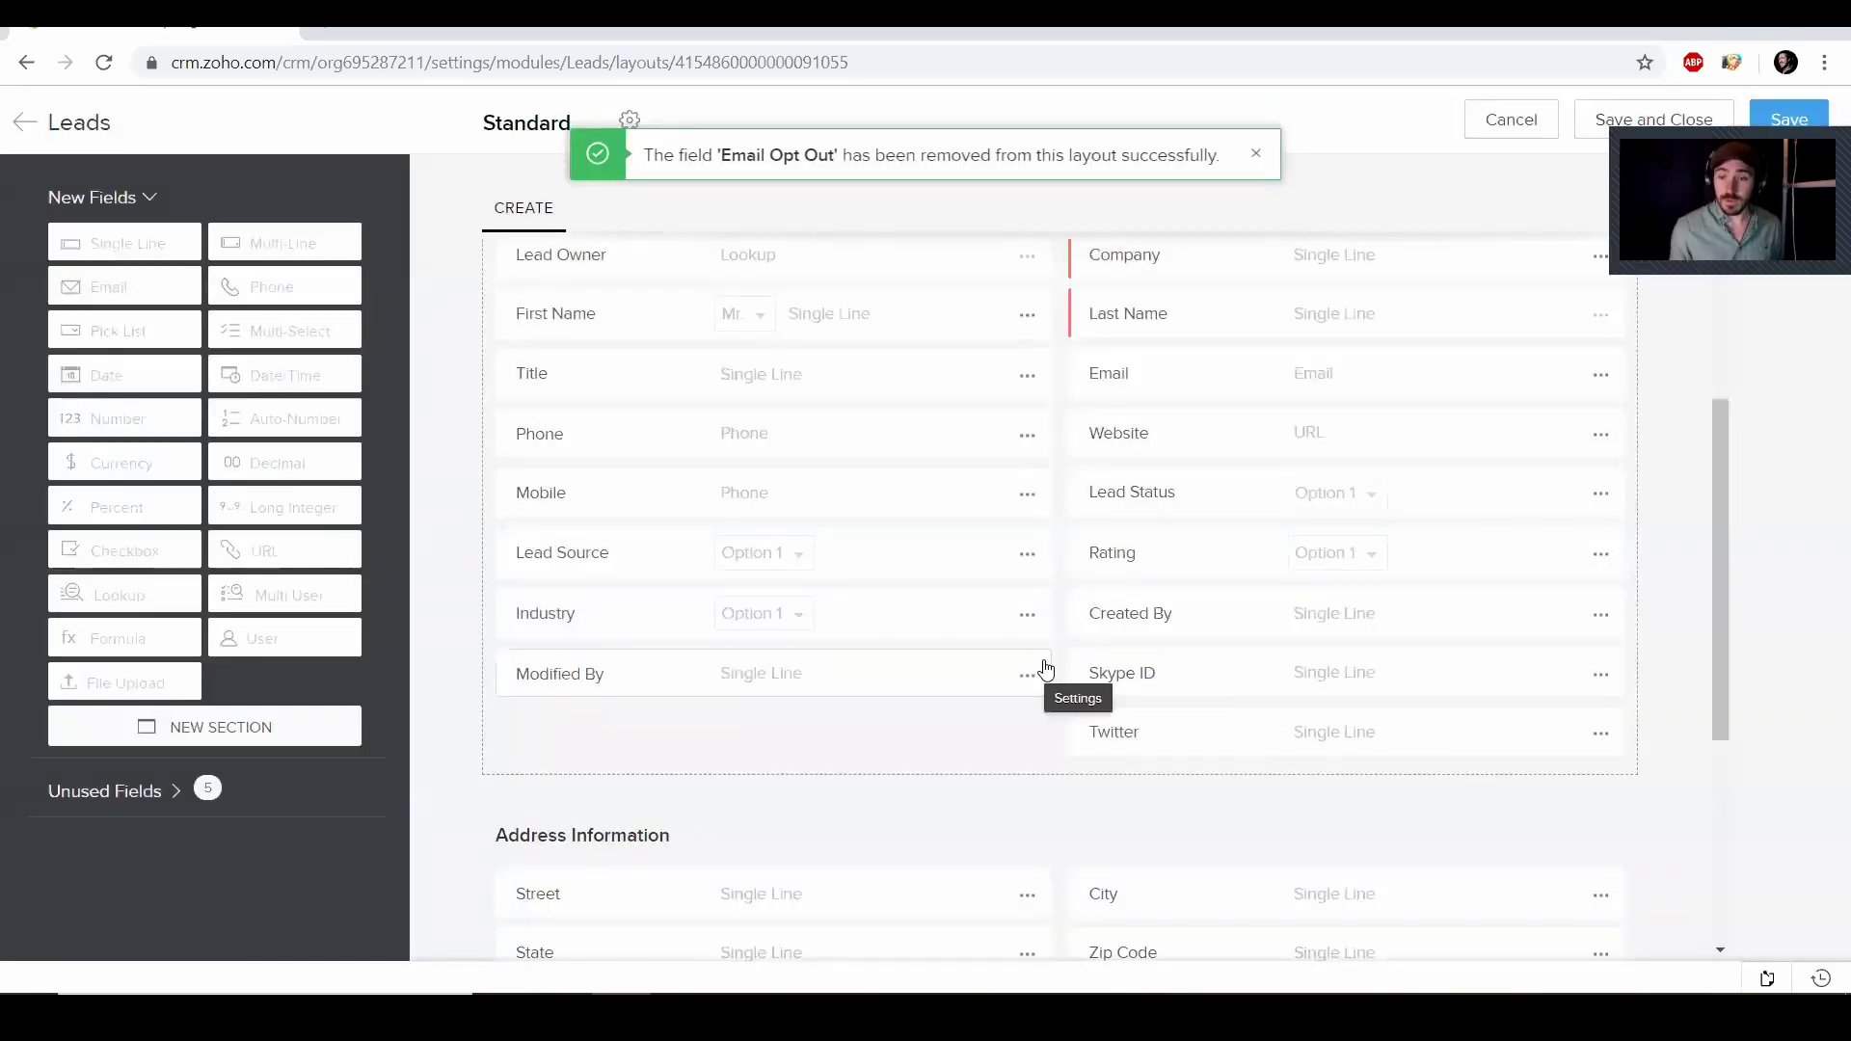
{"action": "left_click", "coordinate": [1028, 675]}
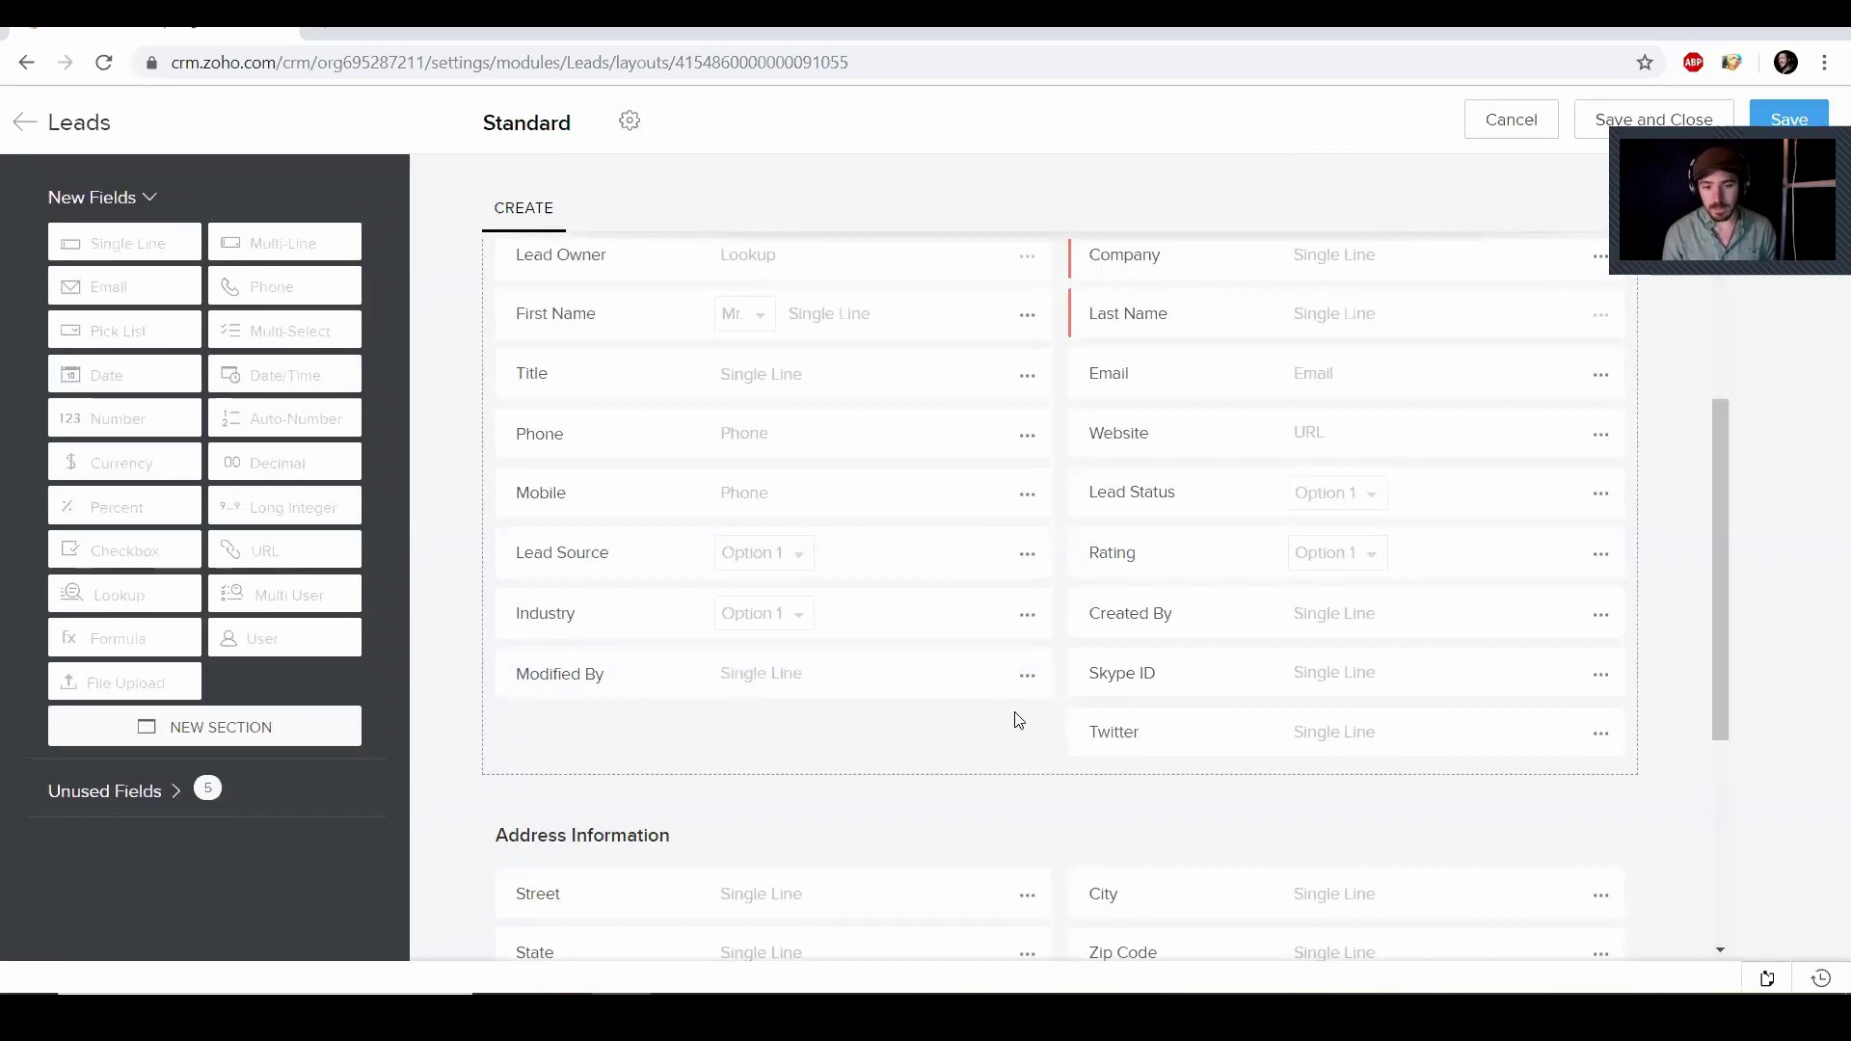
{"action": "left_click", "coordinate": [1027, 677]}
{"action": "left_click", "coordinate": [1008, 726]}
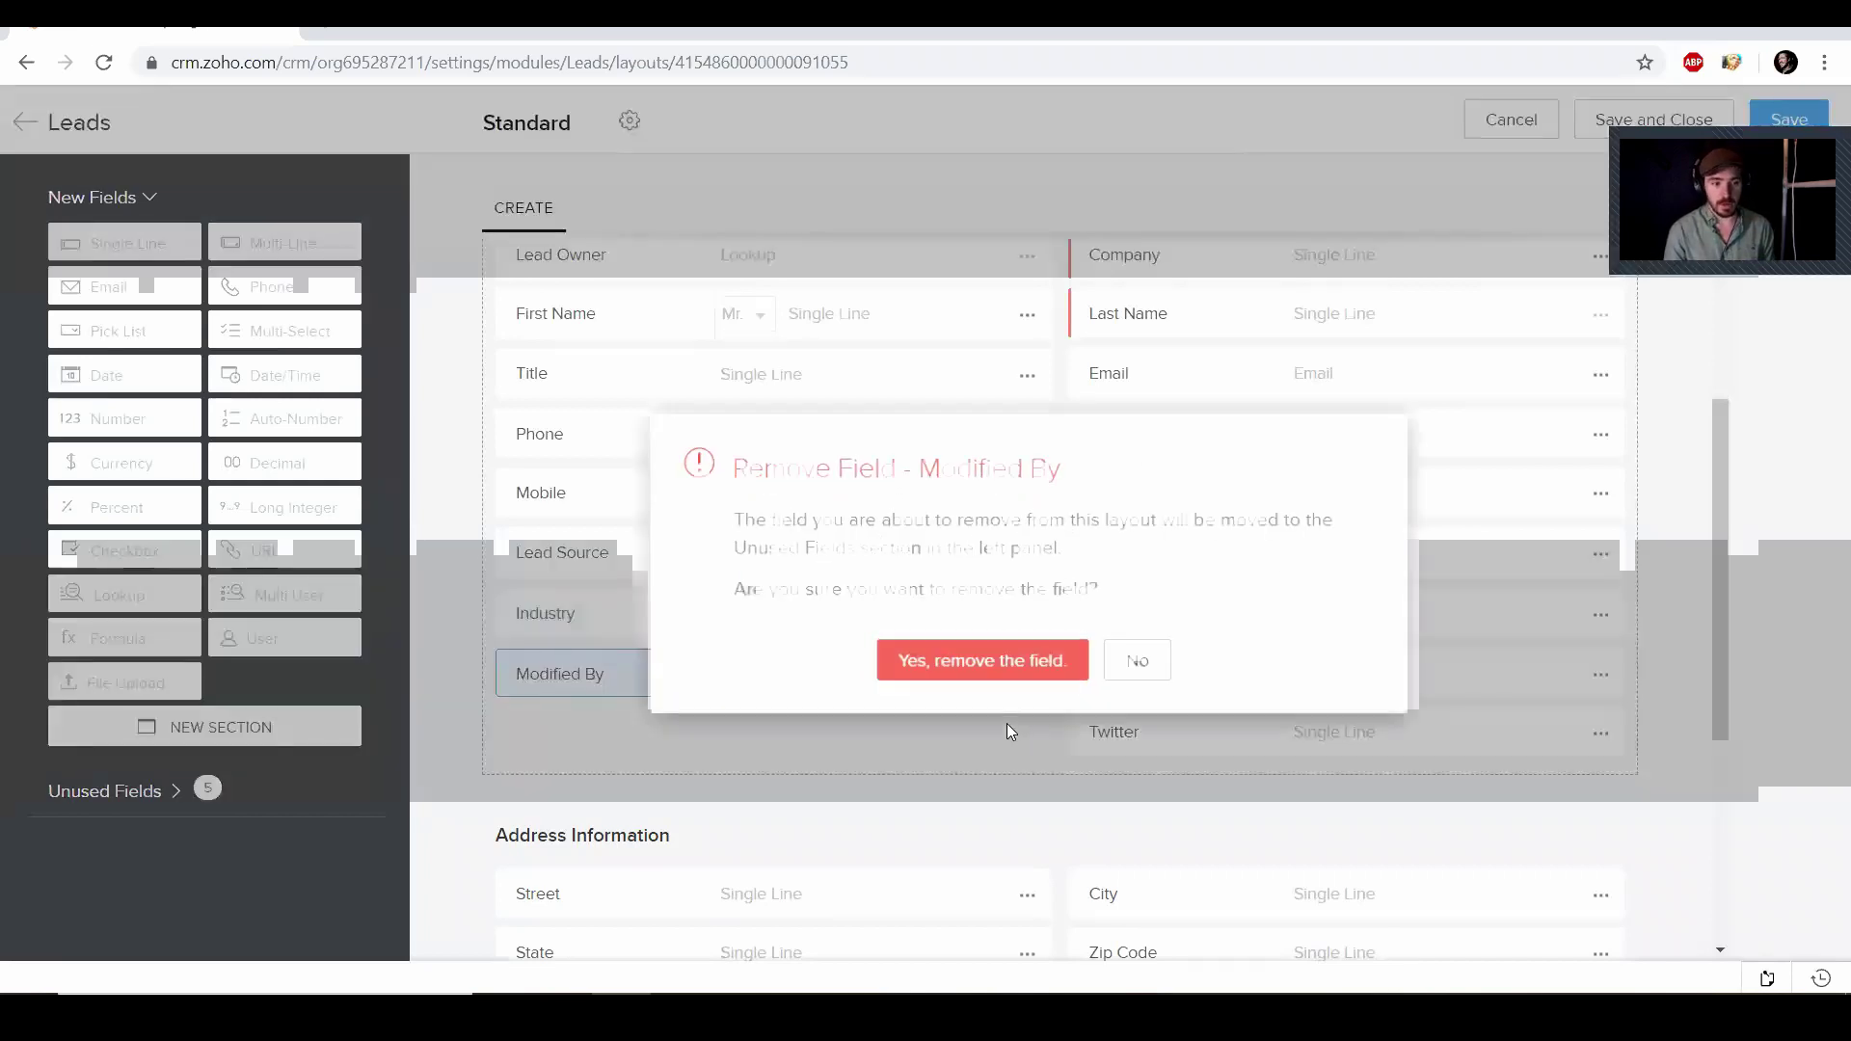
{"action": "left_click", "coordinate": [1068, 656]}
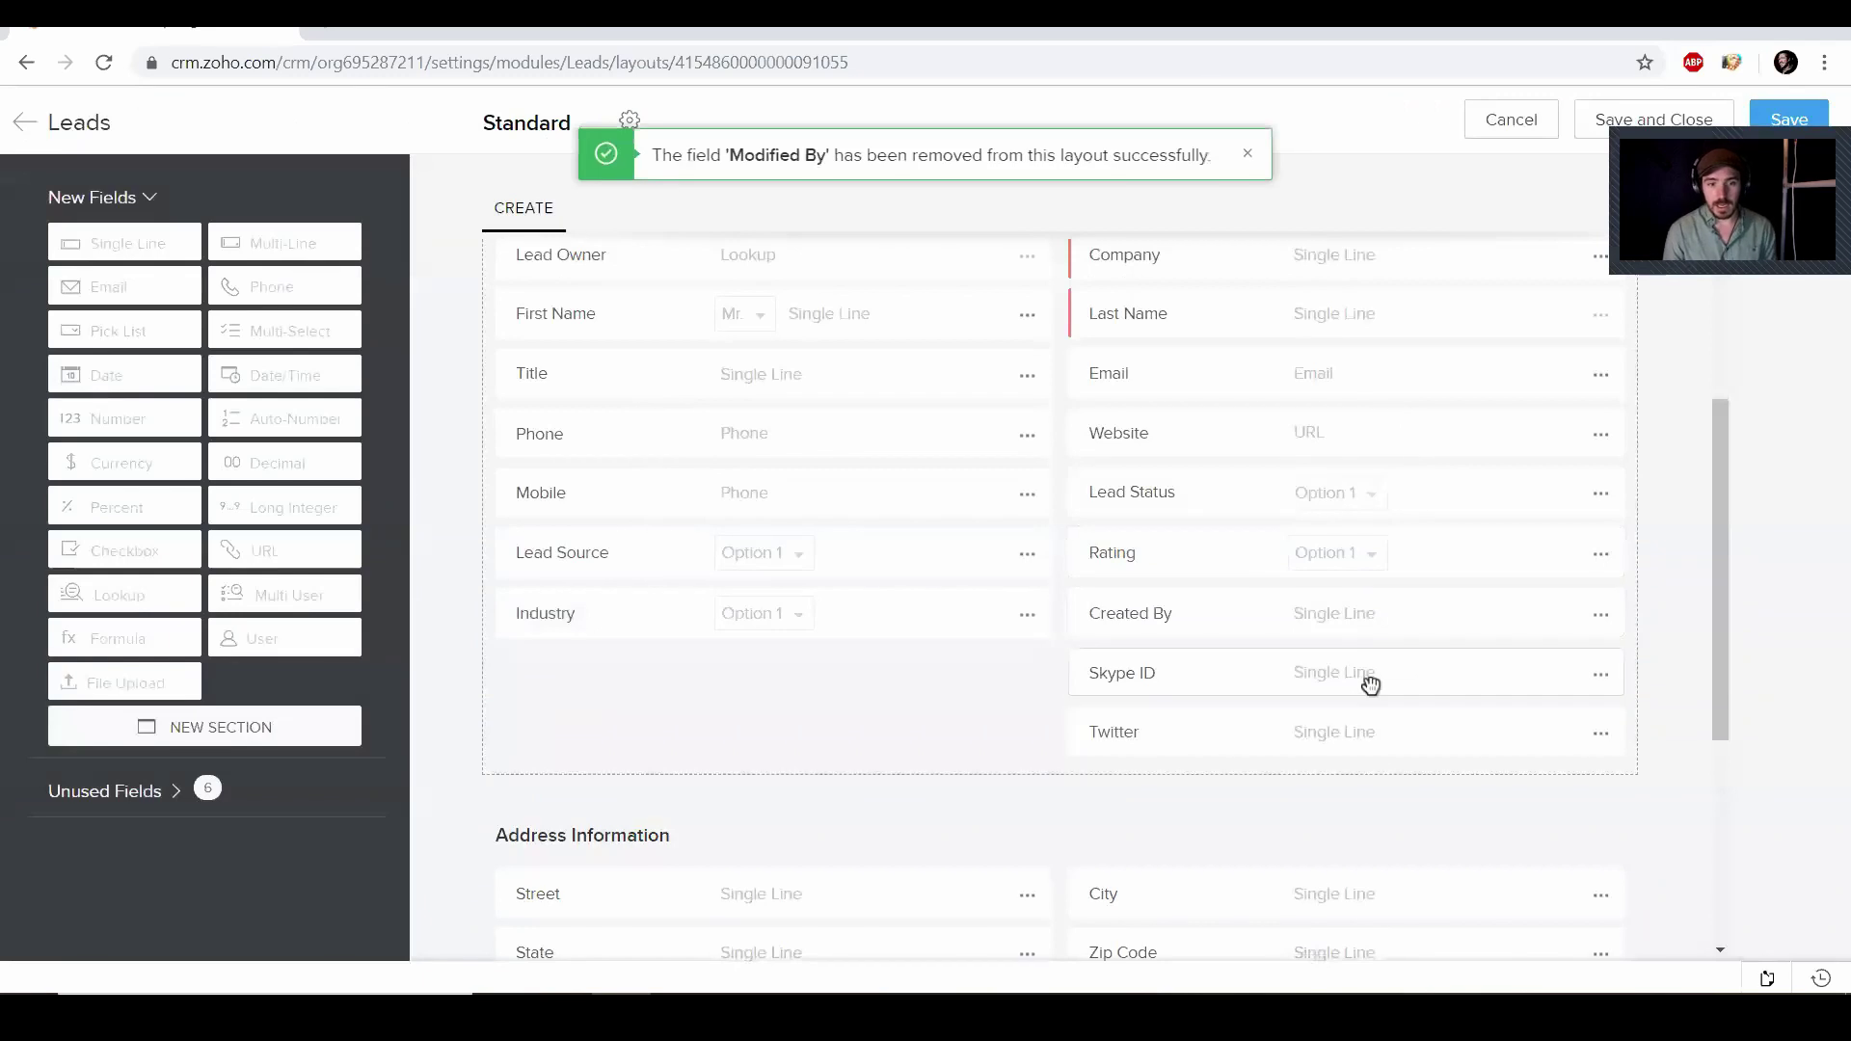
{"action": "left_click", "coordinate": [1602, 617]}
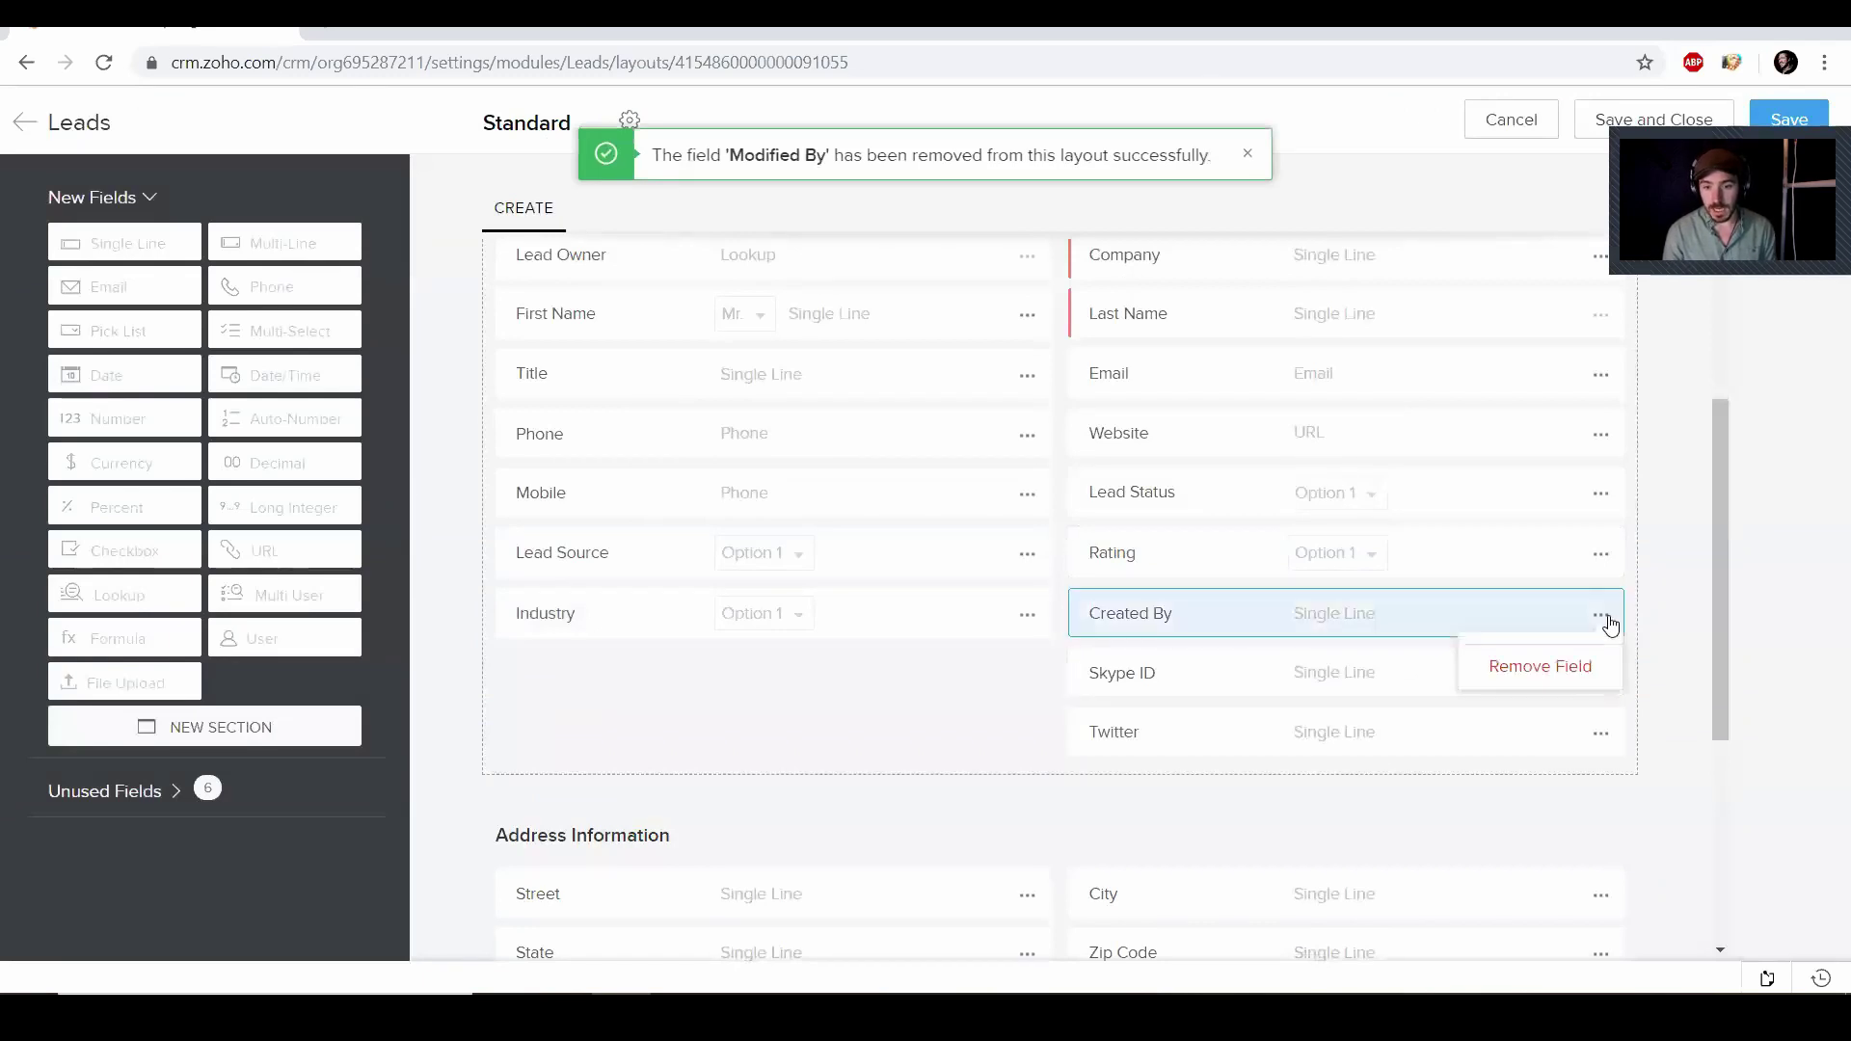
{"action": "left_click", "coordinate": [1567, 664]}
{"action": "left_click", "coordinate": [1050, 653]}
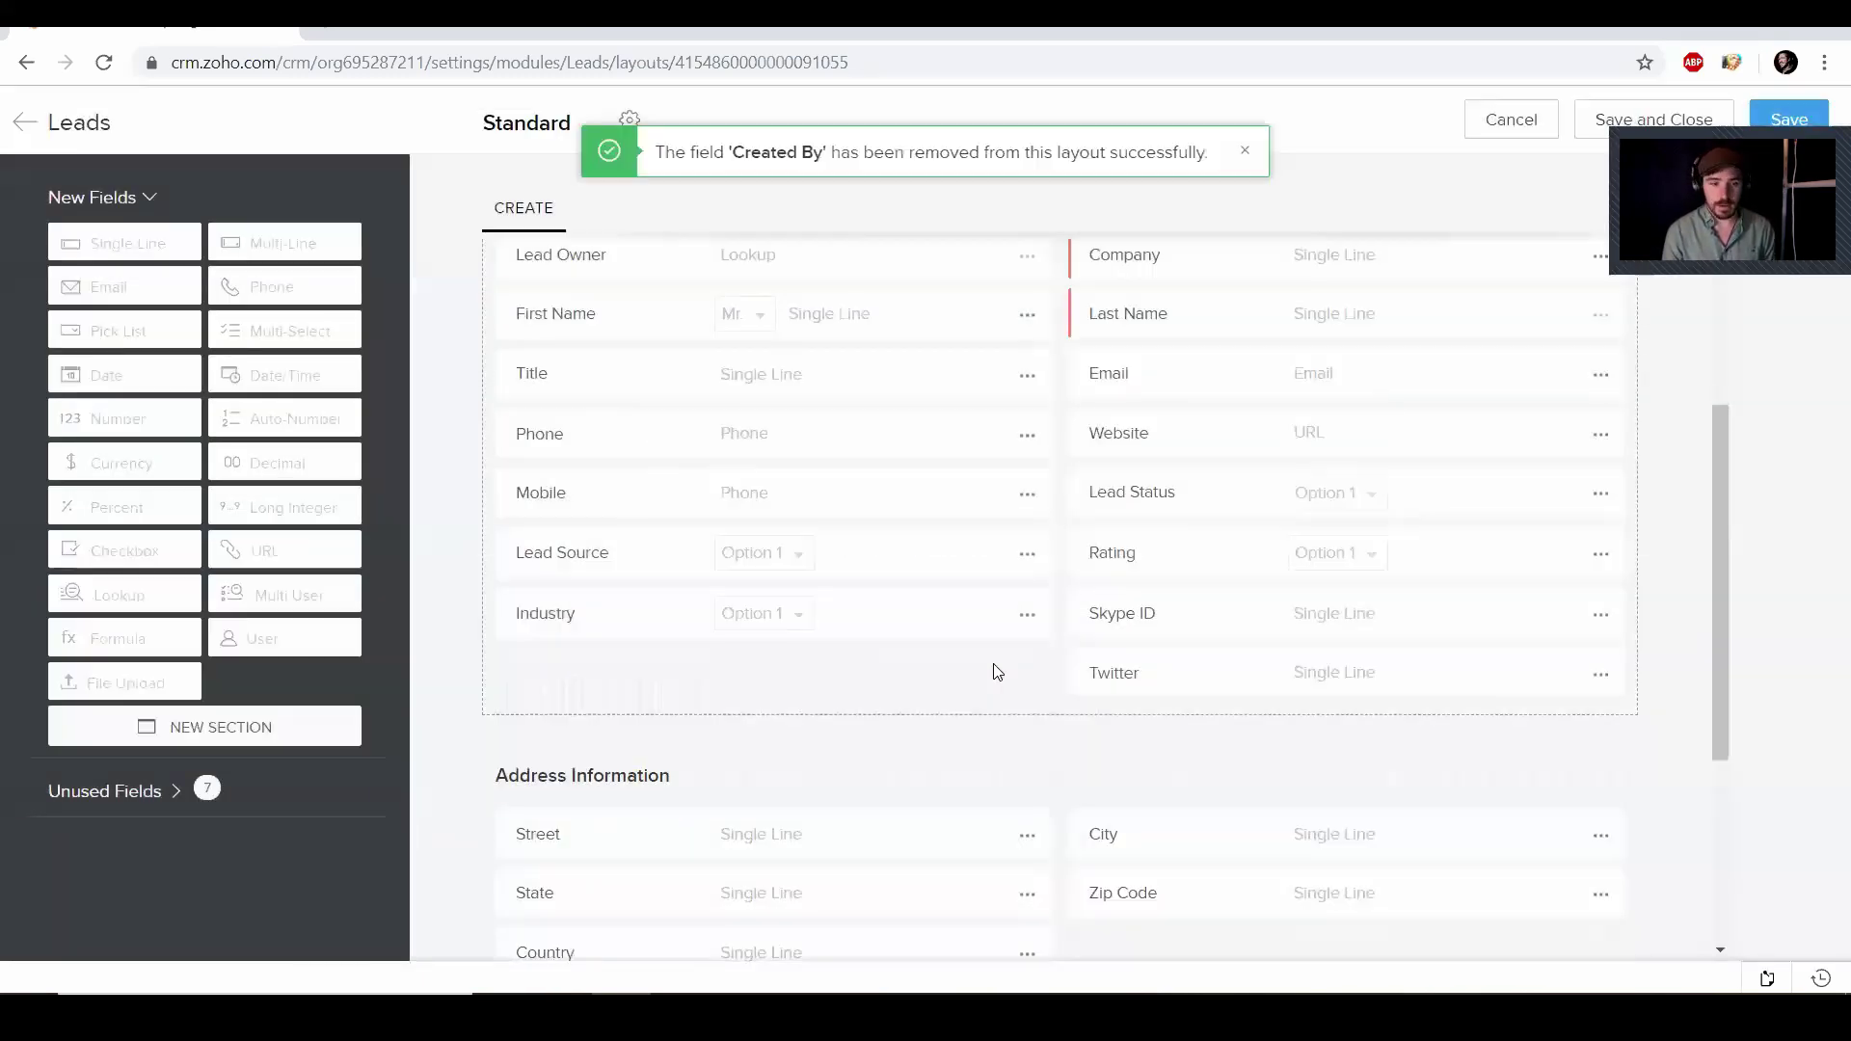
{"action": "scroll", "coordinate": [993, 670], "scroll_direction": "up", "scroll_amount": 3}
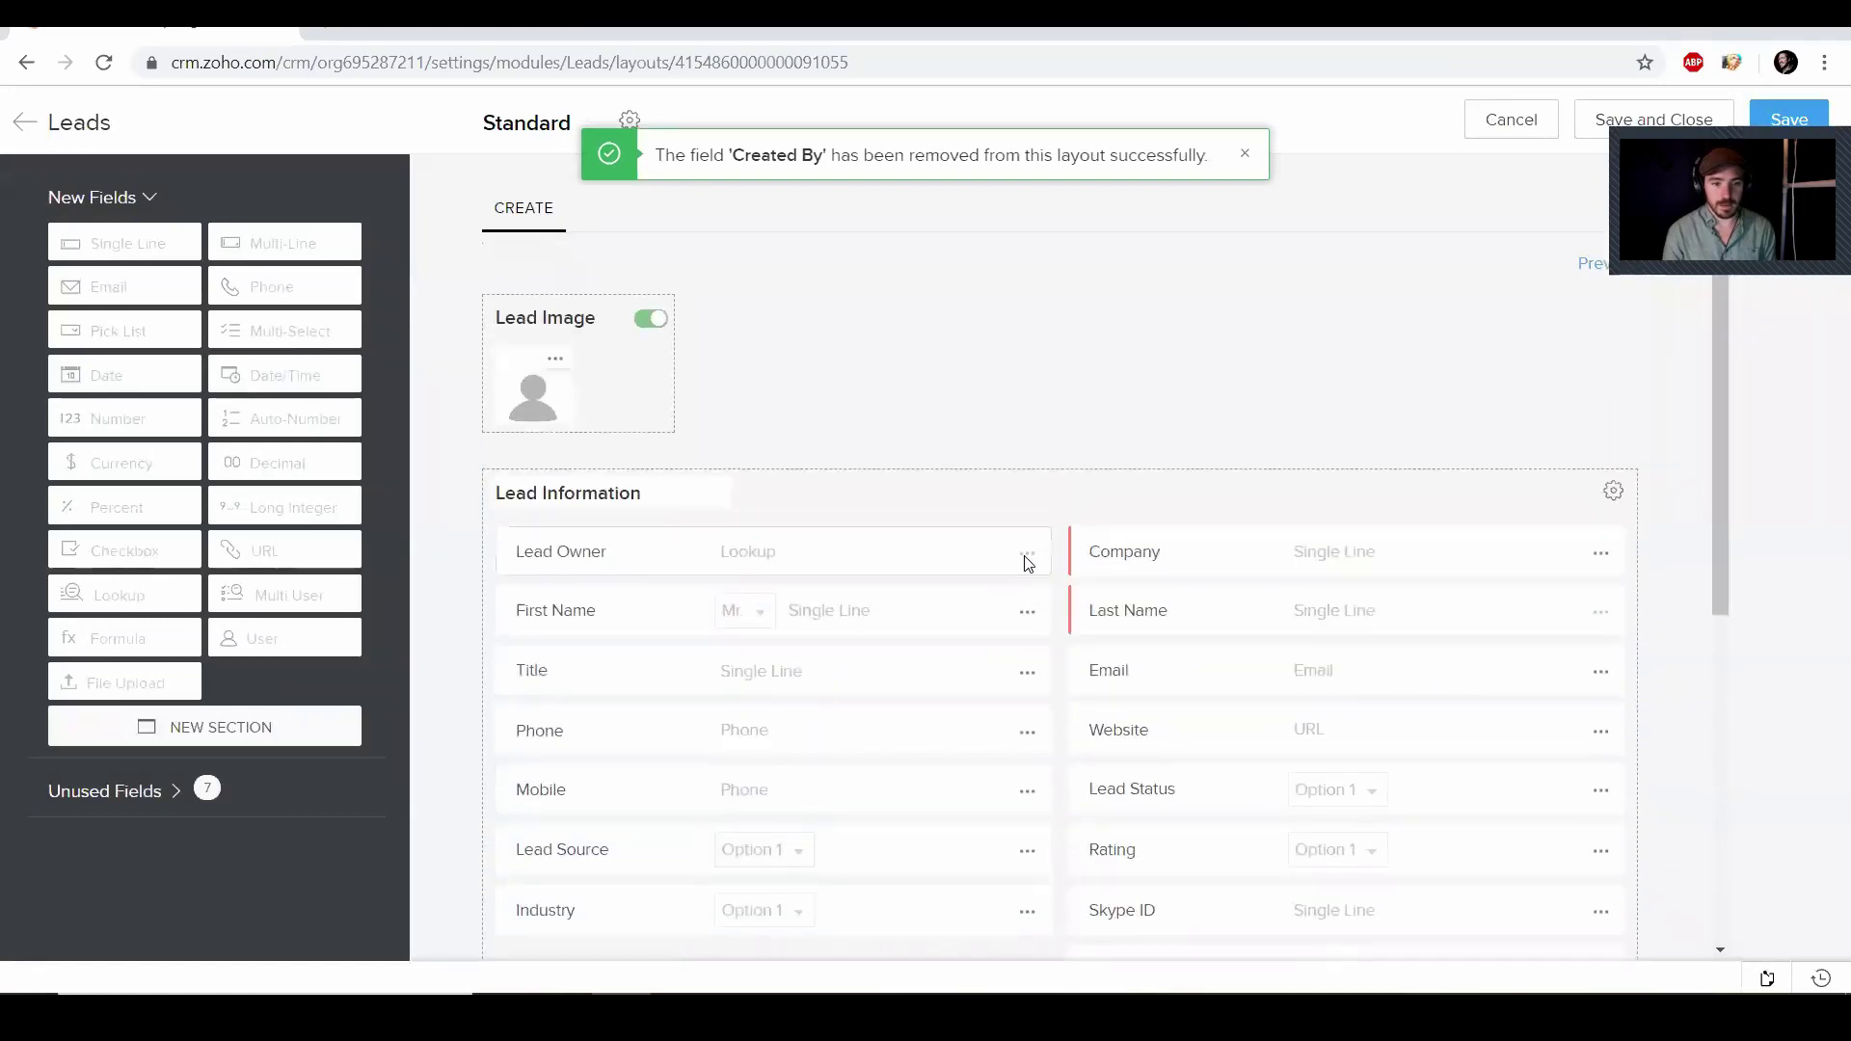
Save the Standard lead layout and go back through the modules list to the Leads tab
{"action": "left_click", "coordinate": [1779, 113]}
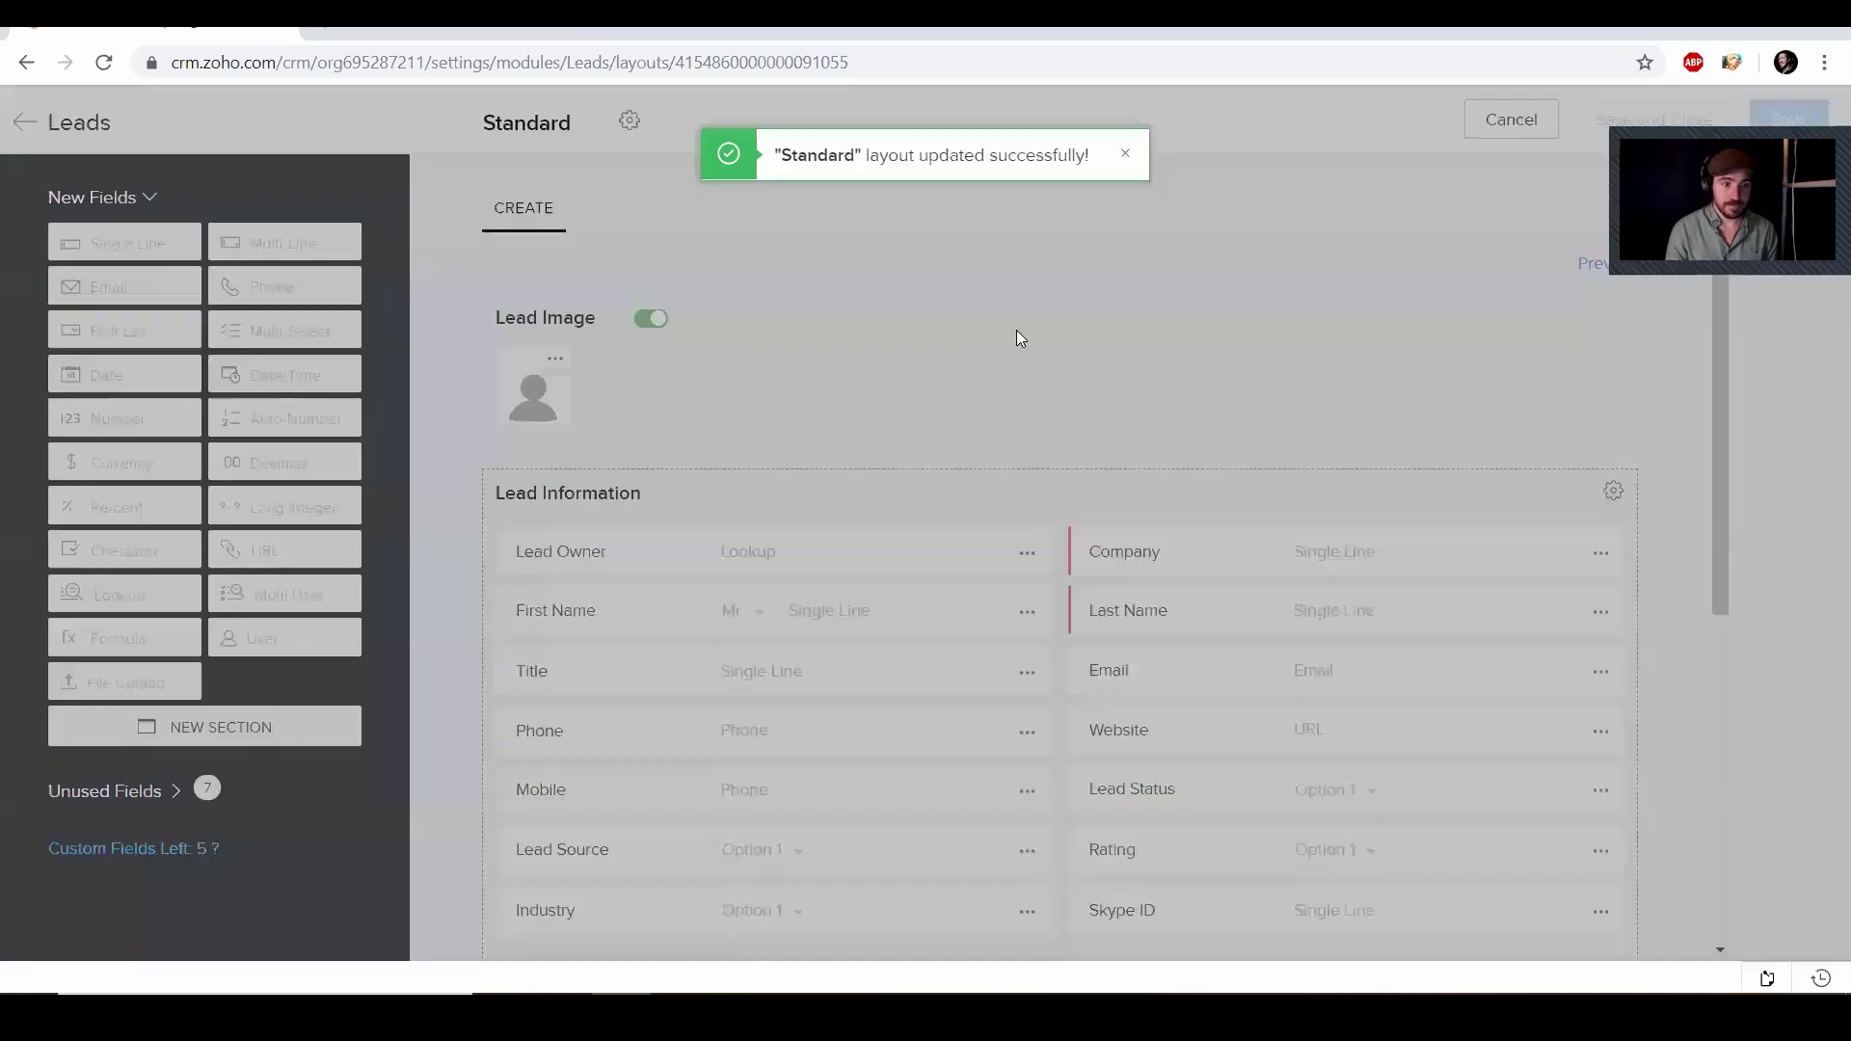
{"action": "left_click", "coordinate": [24, 121]}
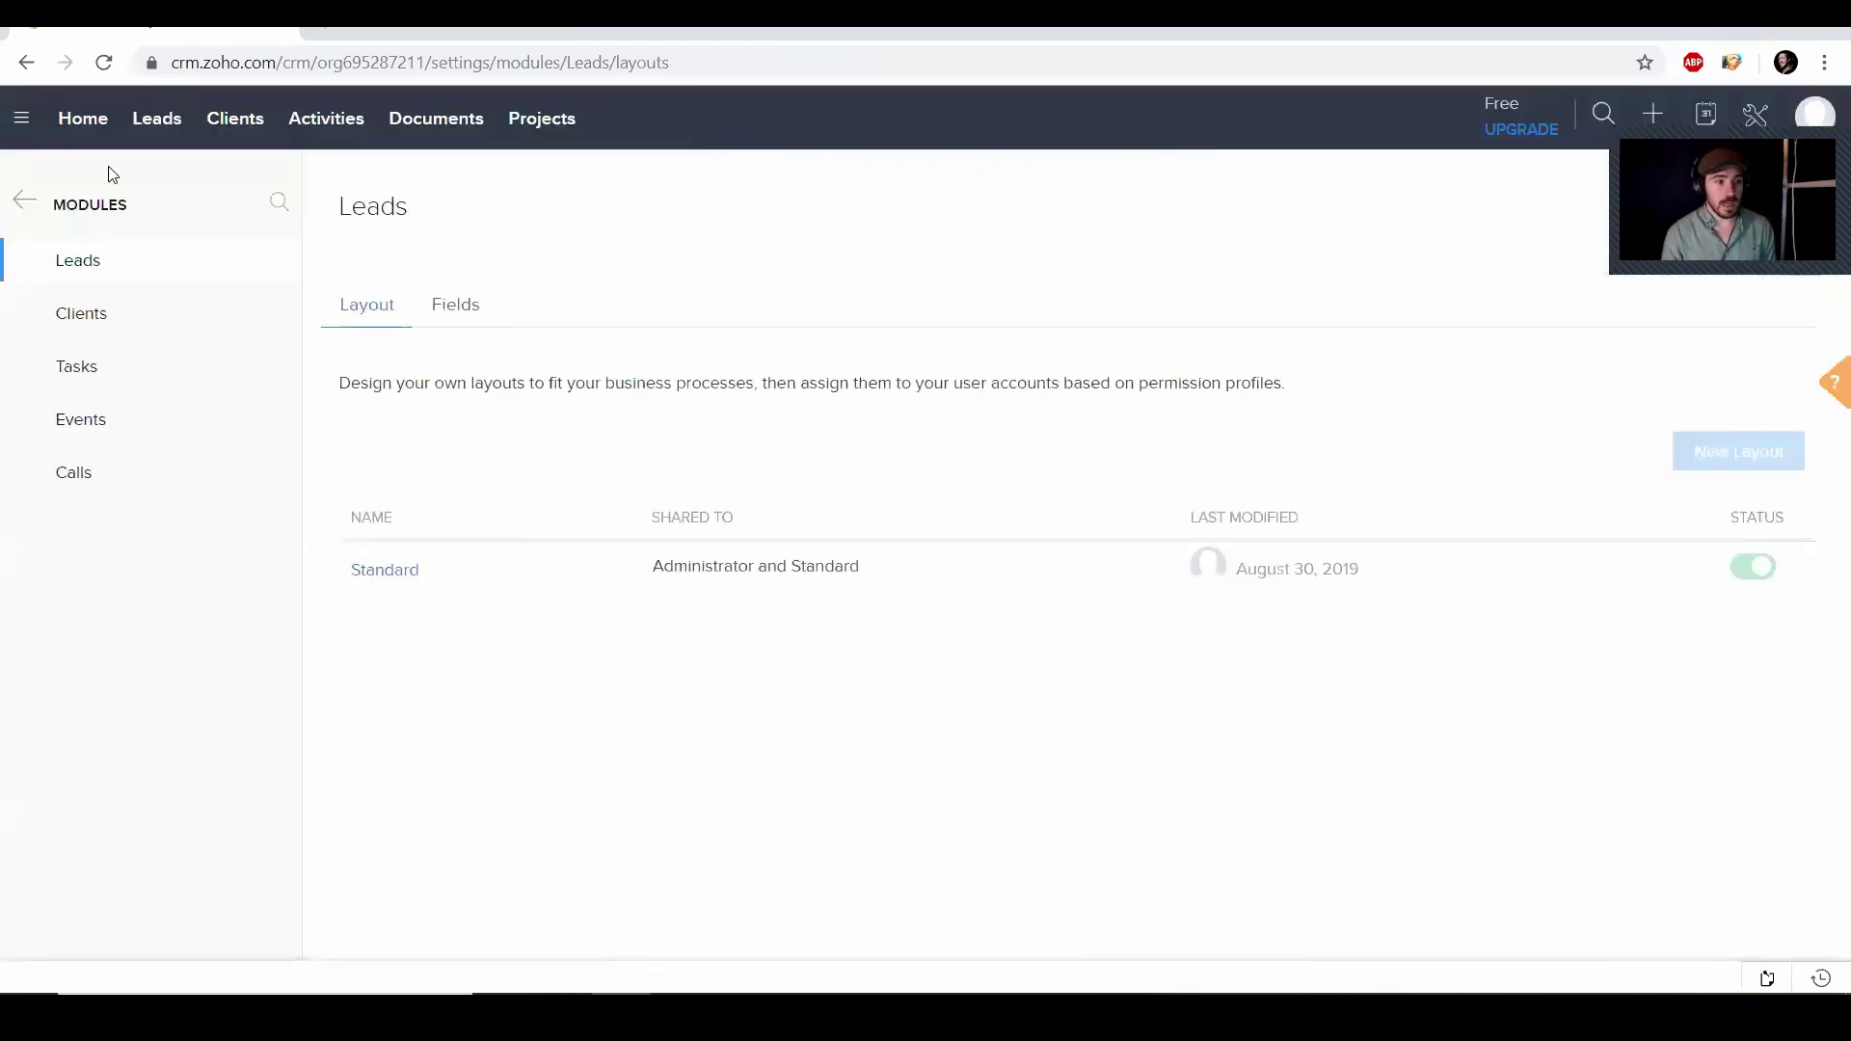
{"action": "left_click", "coordinate": [25, 199]}
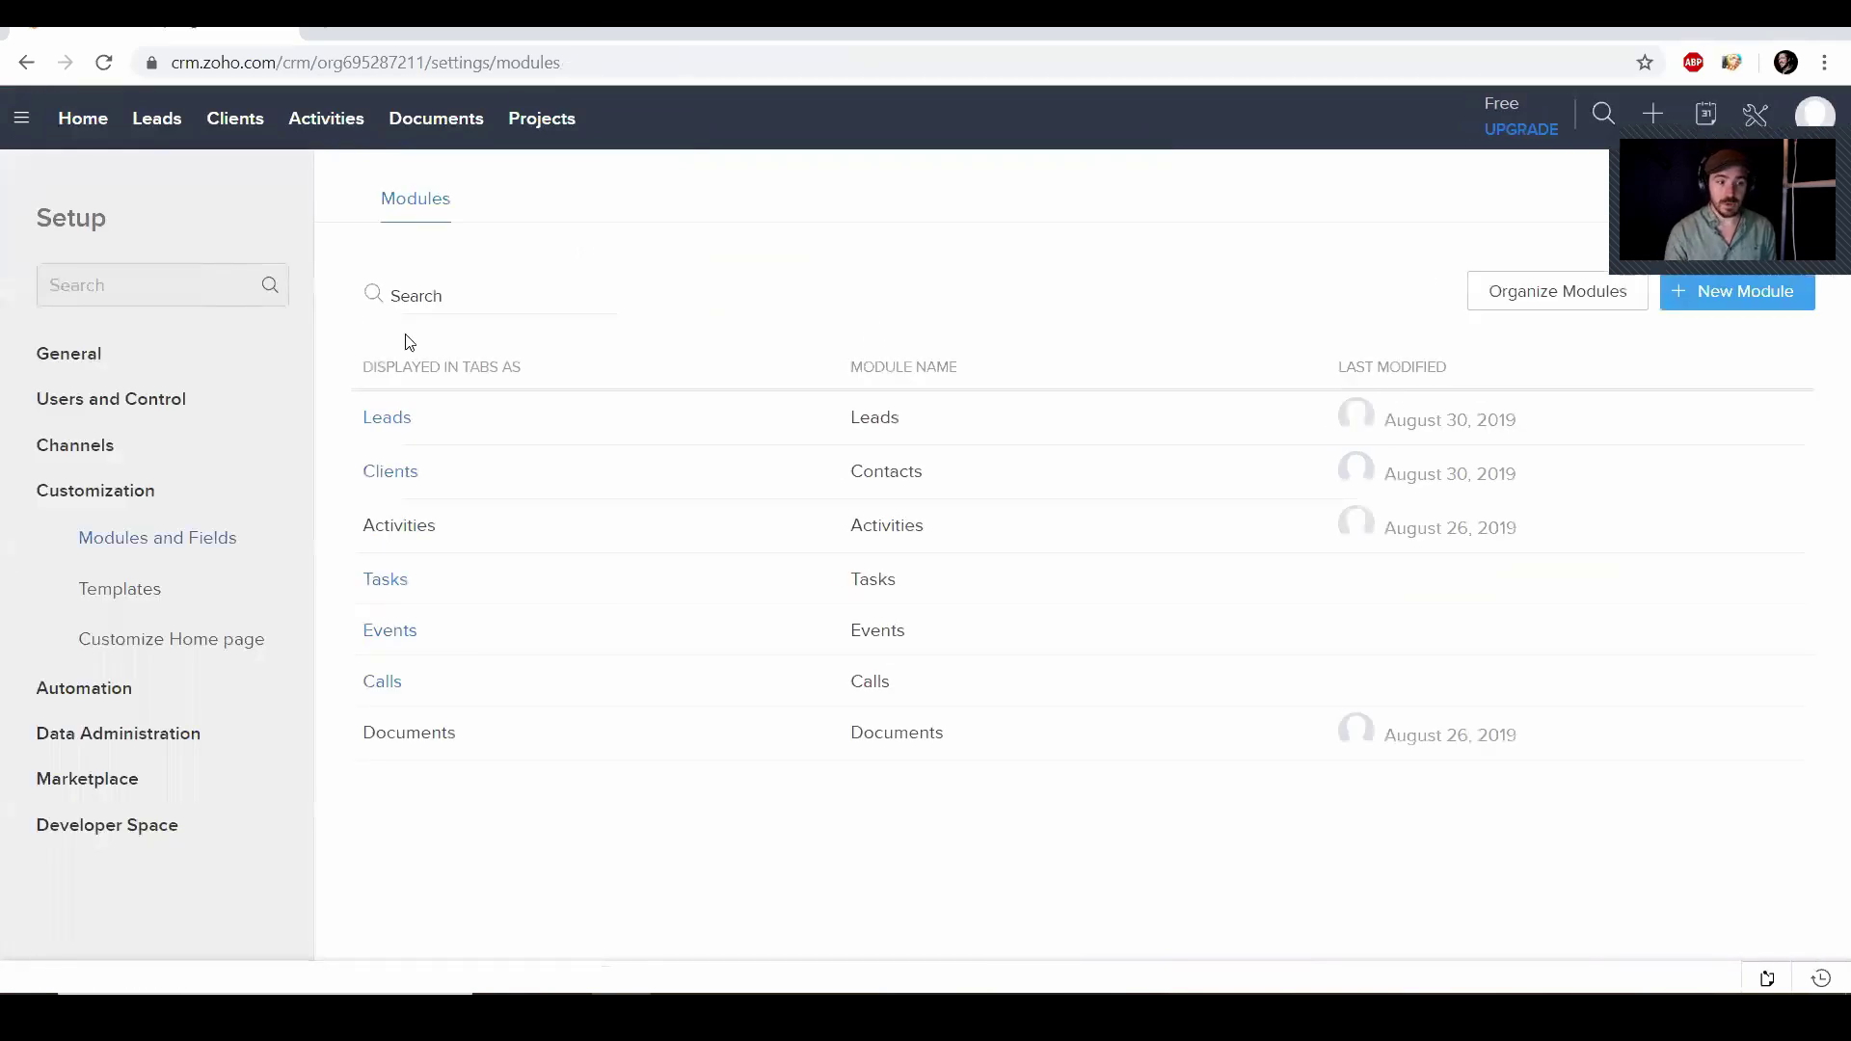
{"action": "mouse_move", "coordinate": [398, 482]}
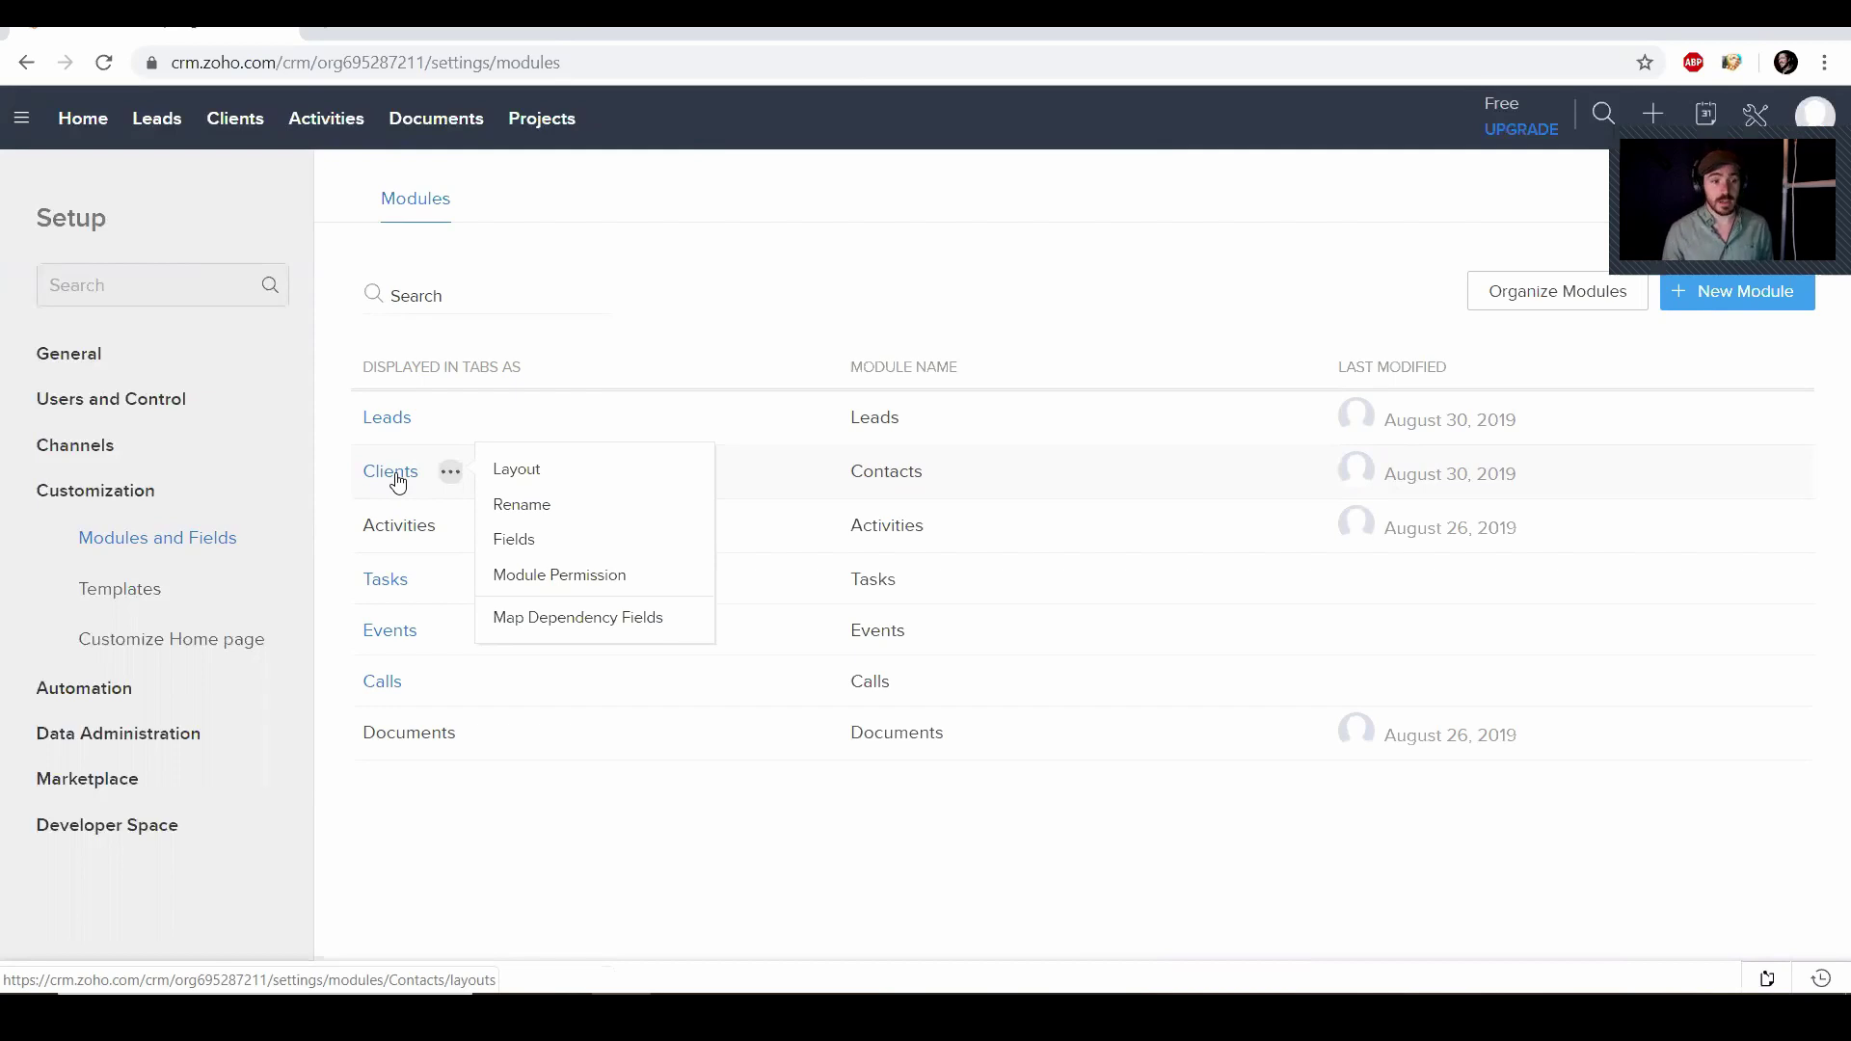
{"action": "left_click", "coordinate": [153, 123]}
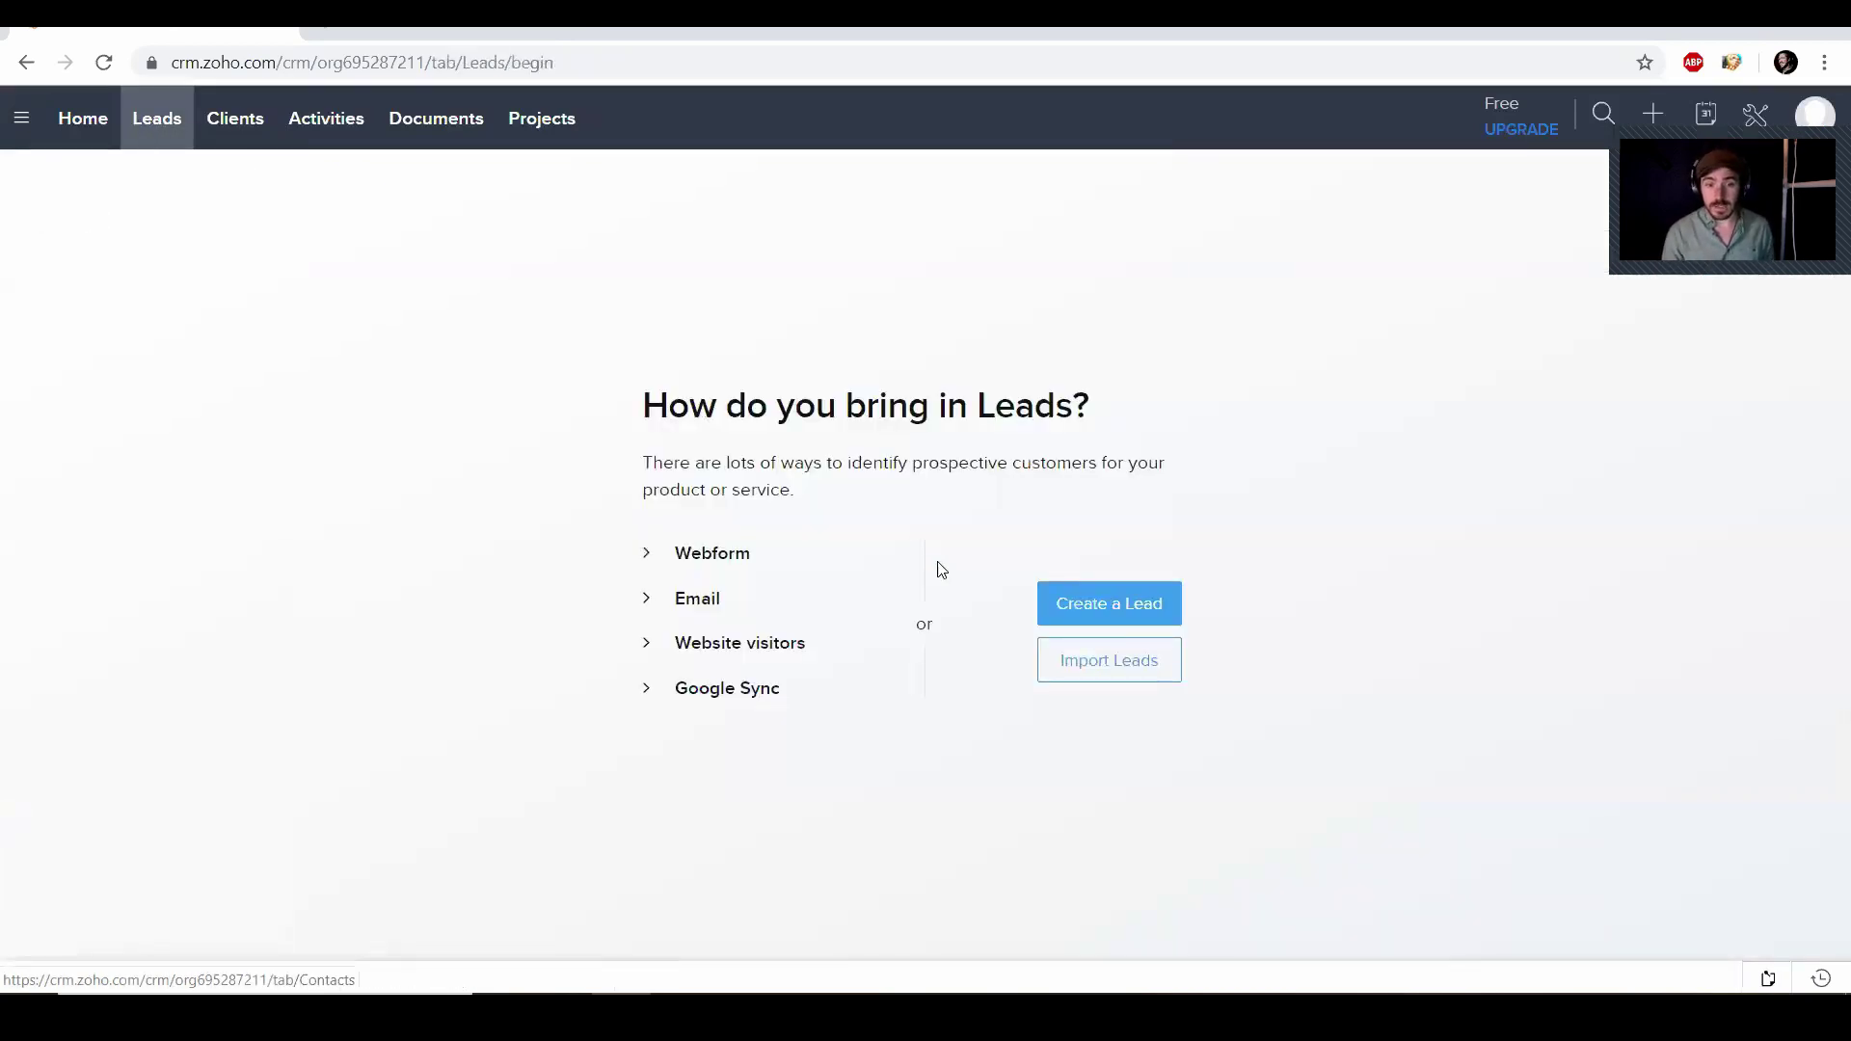
Start a new lead for Immersed Productions with the lead's first name, last name and job title CEO
{"action": "left_click", "coordinate": [1150, 619]}
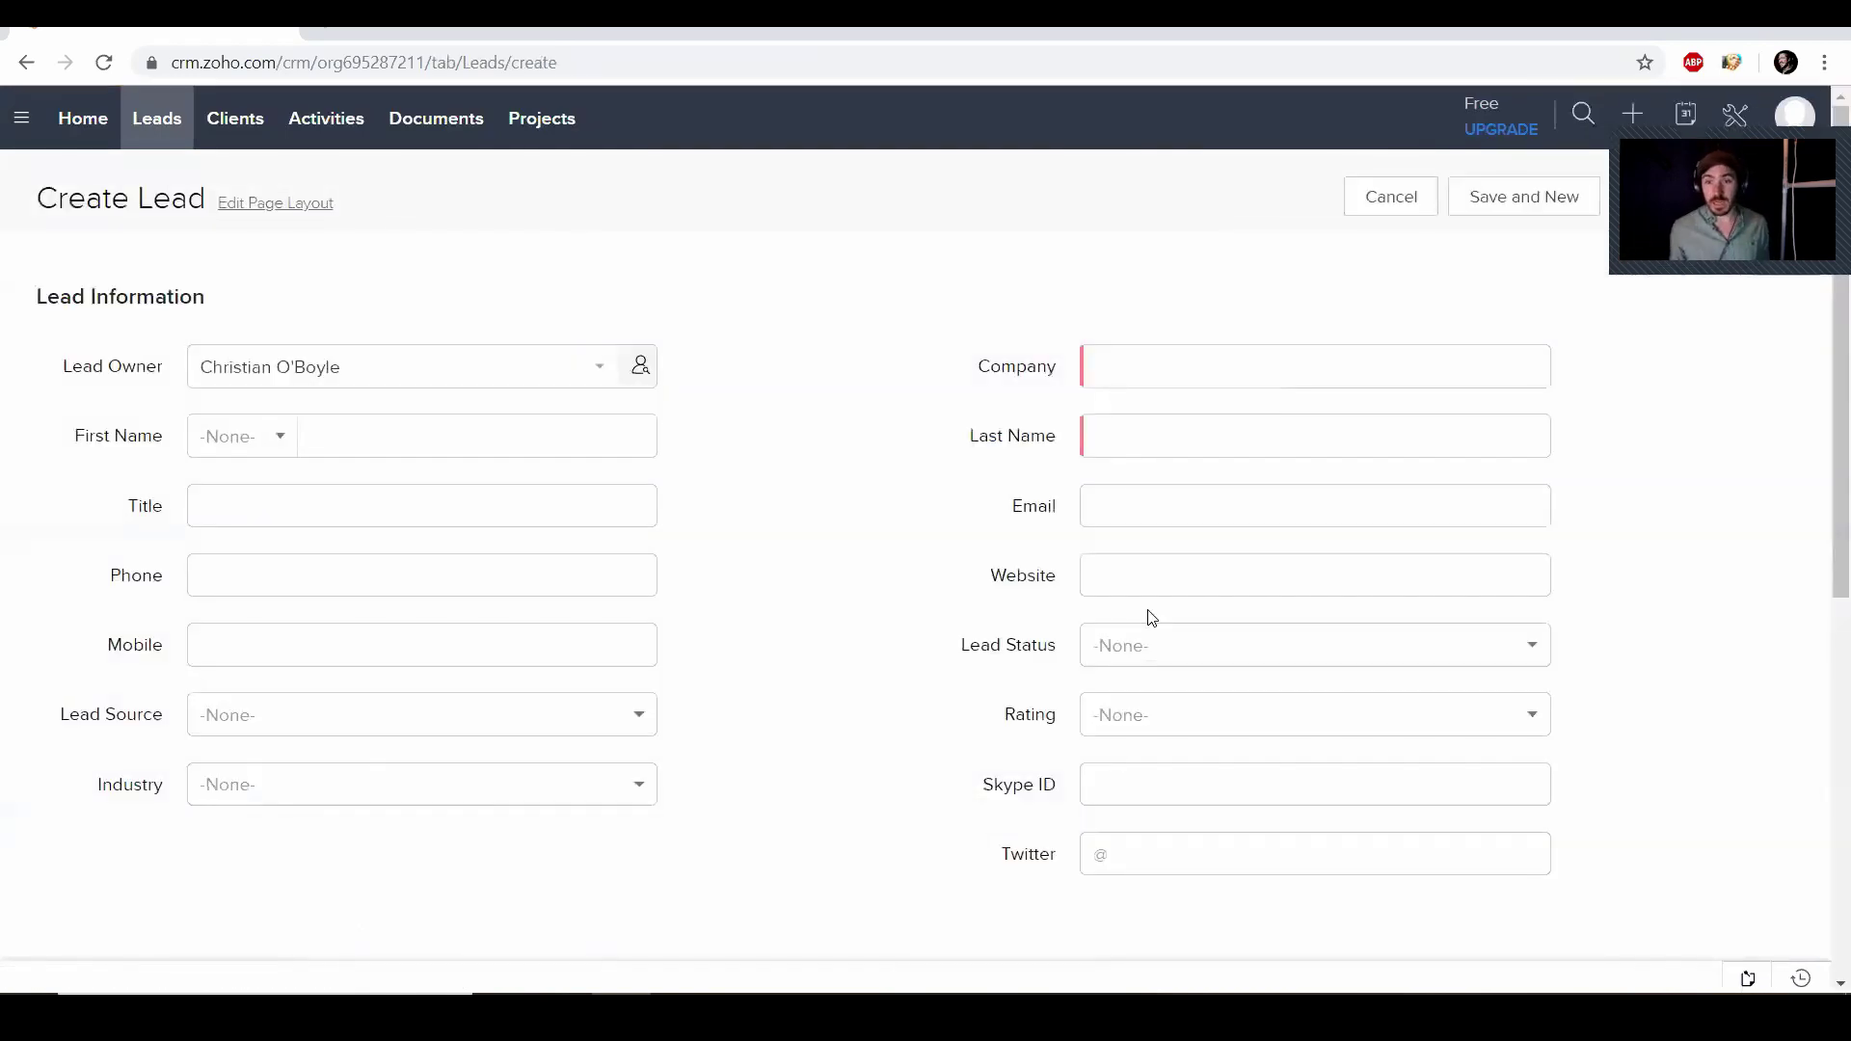
{"action": "left_click", "coordinate": [1123, 379]}
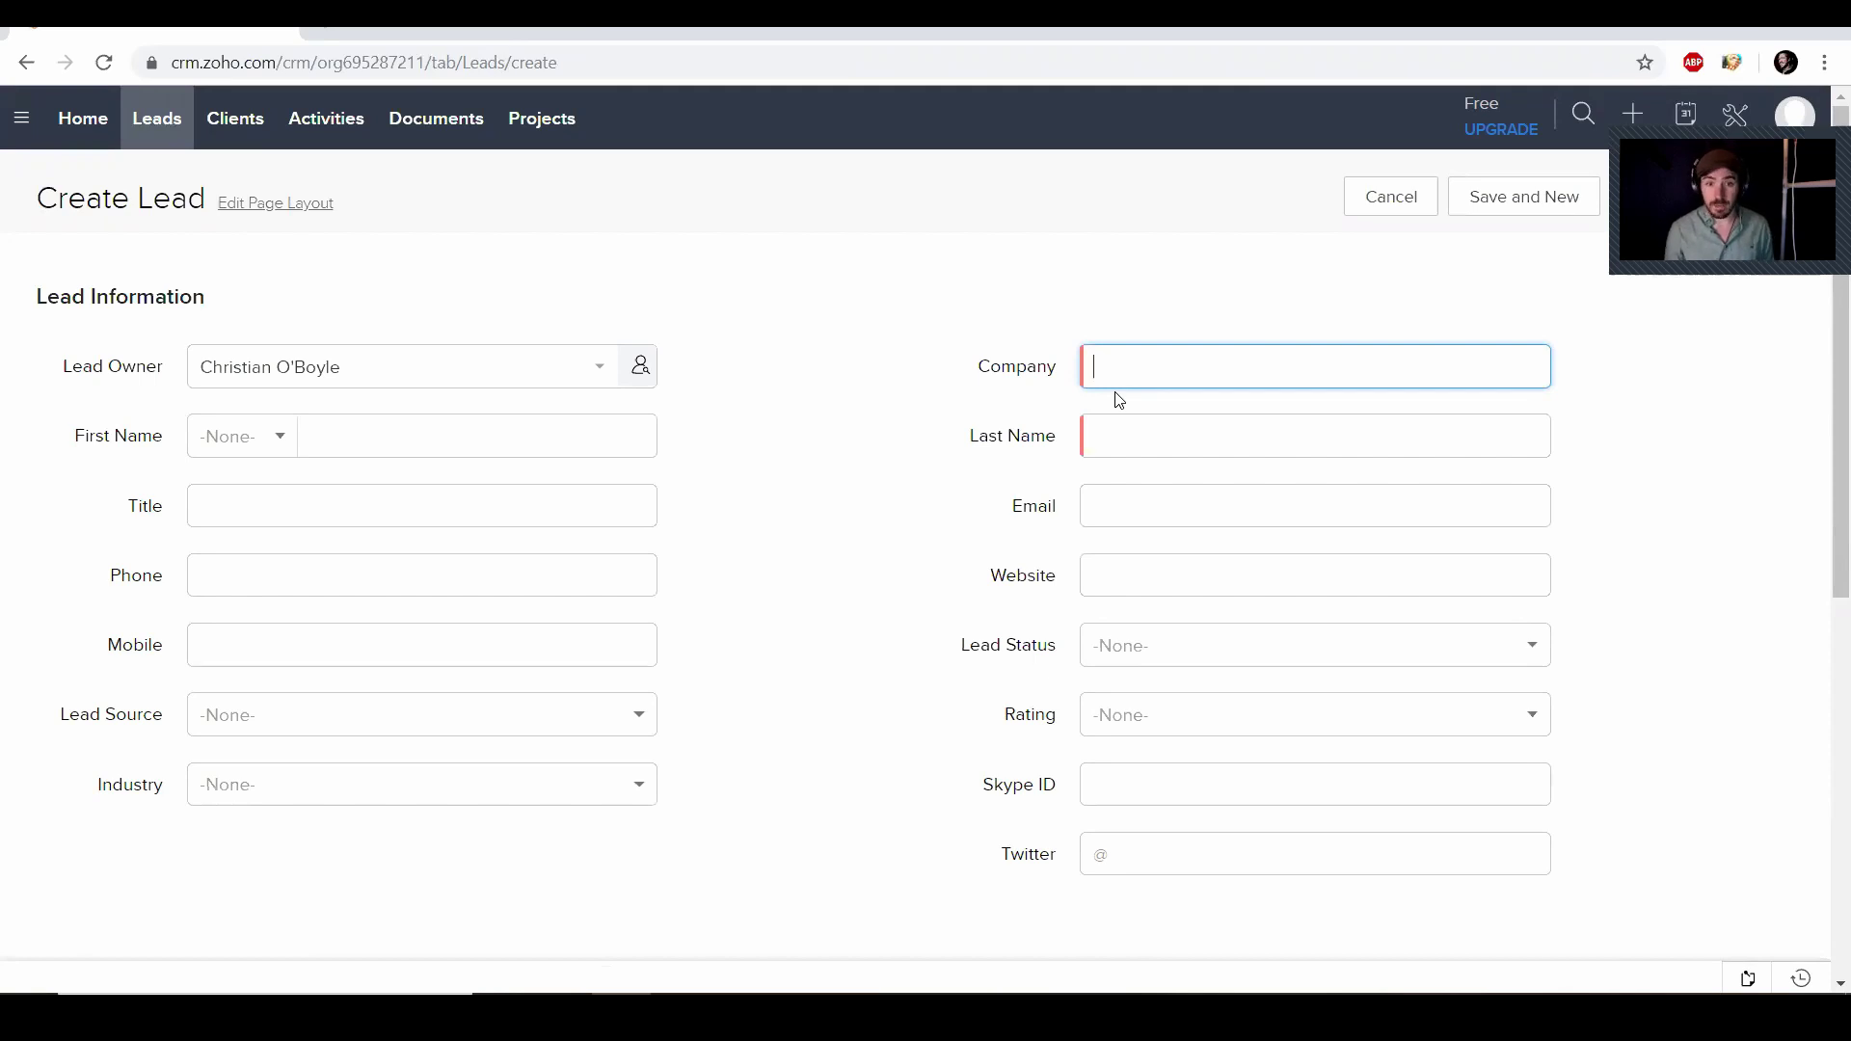
{"action": "type", "text": "Immer"}
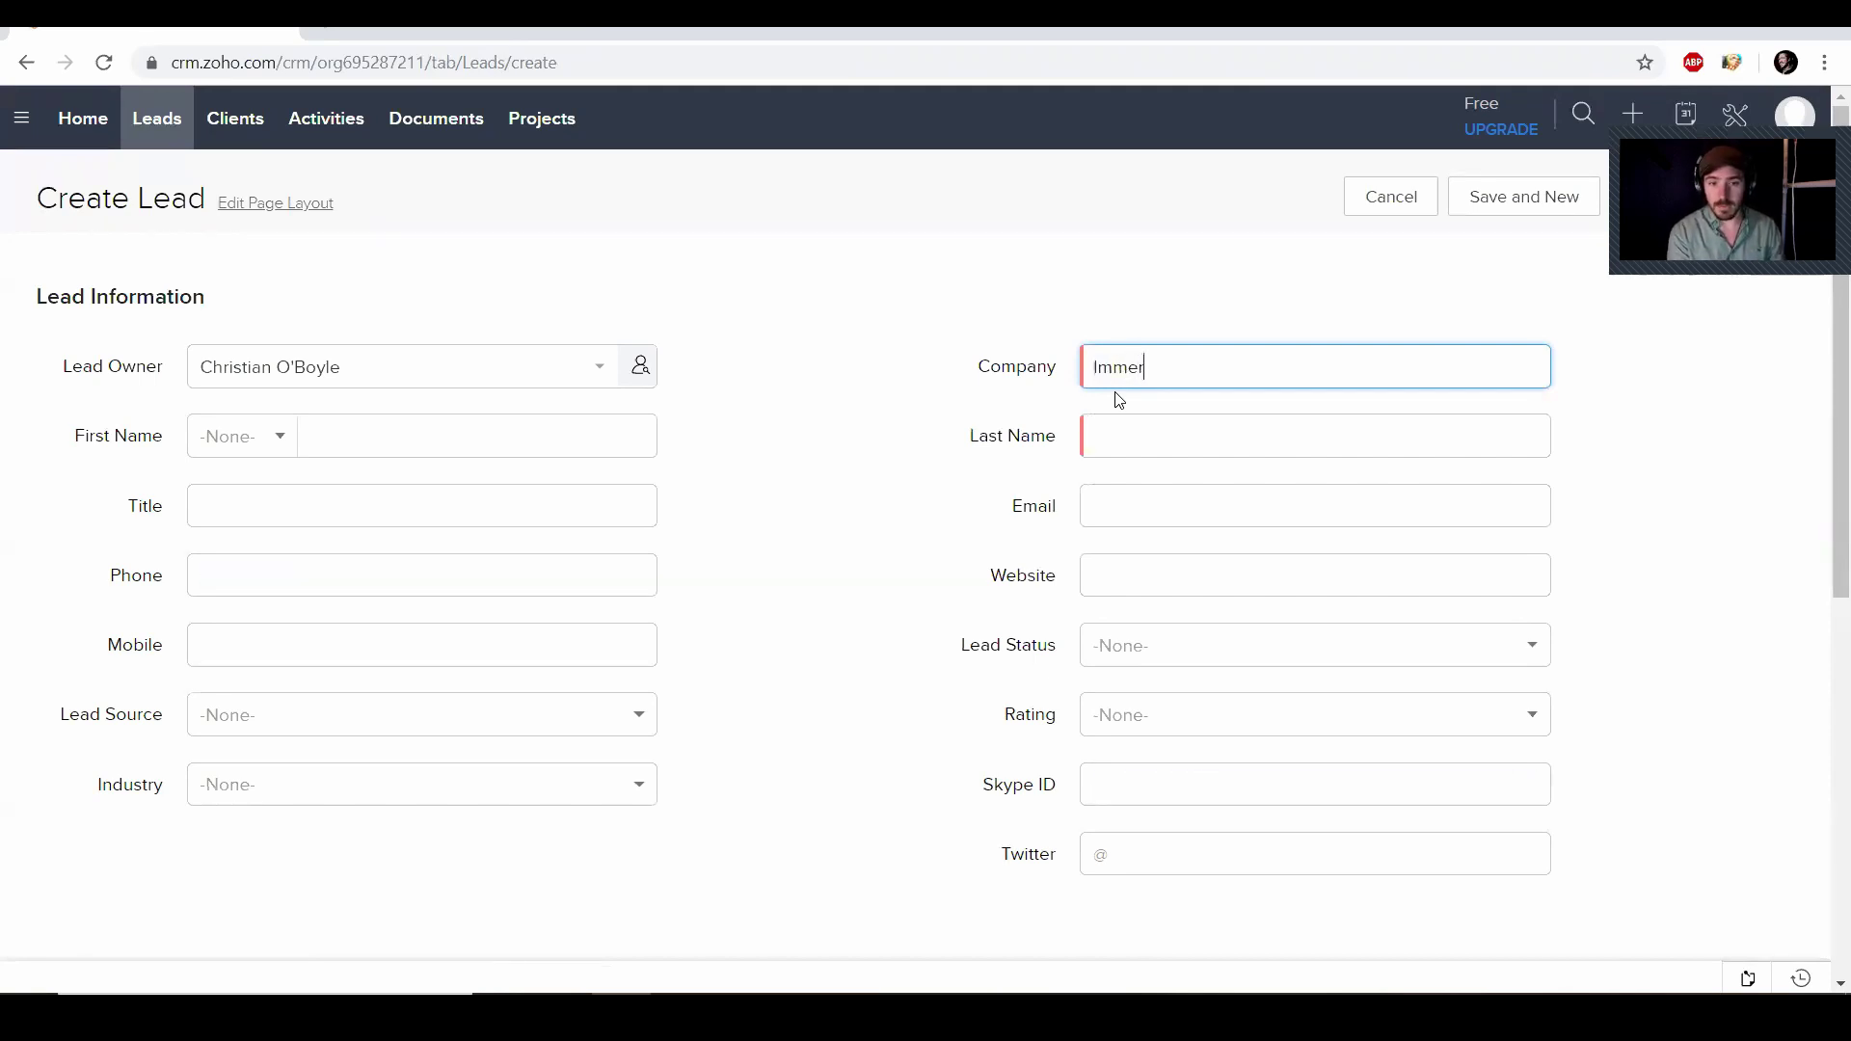
{"action": "type", "text": "sed Prod"}
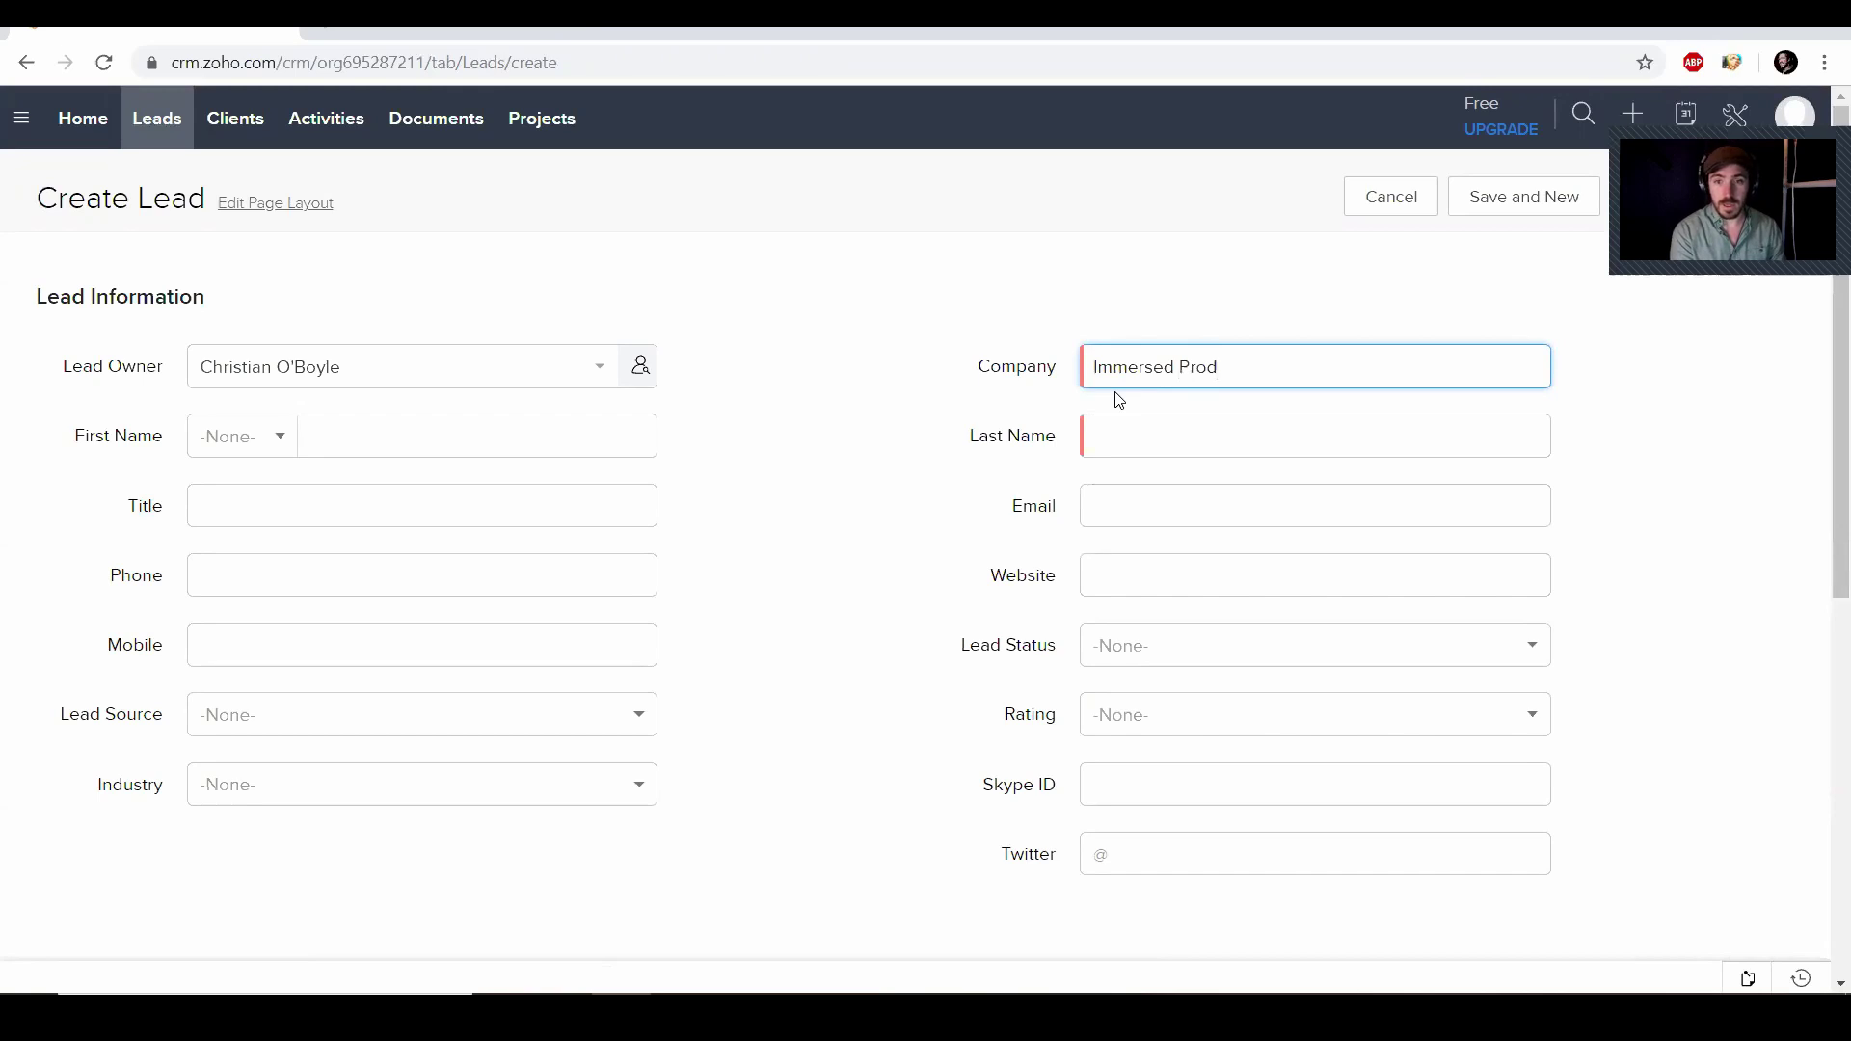
{"action": "type", "text": "uction"}
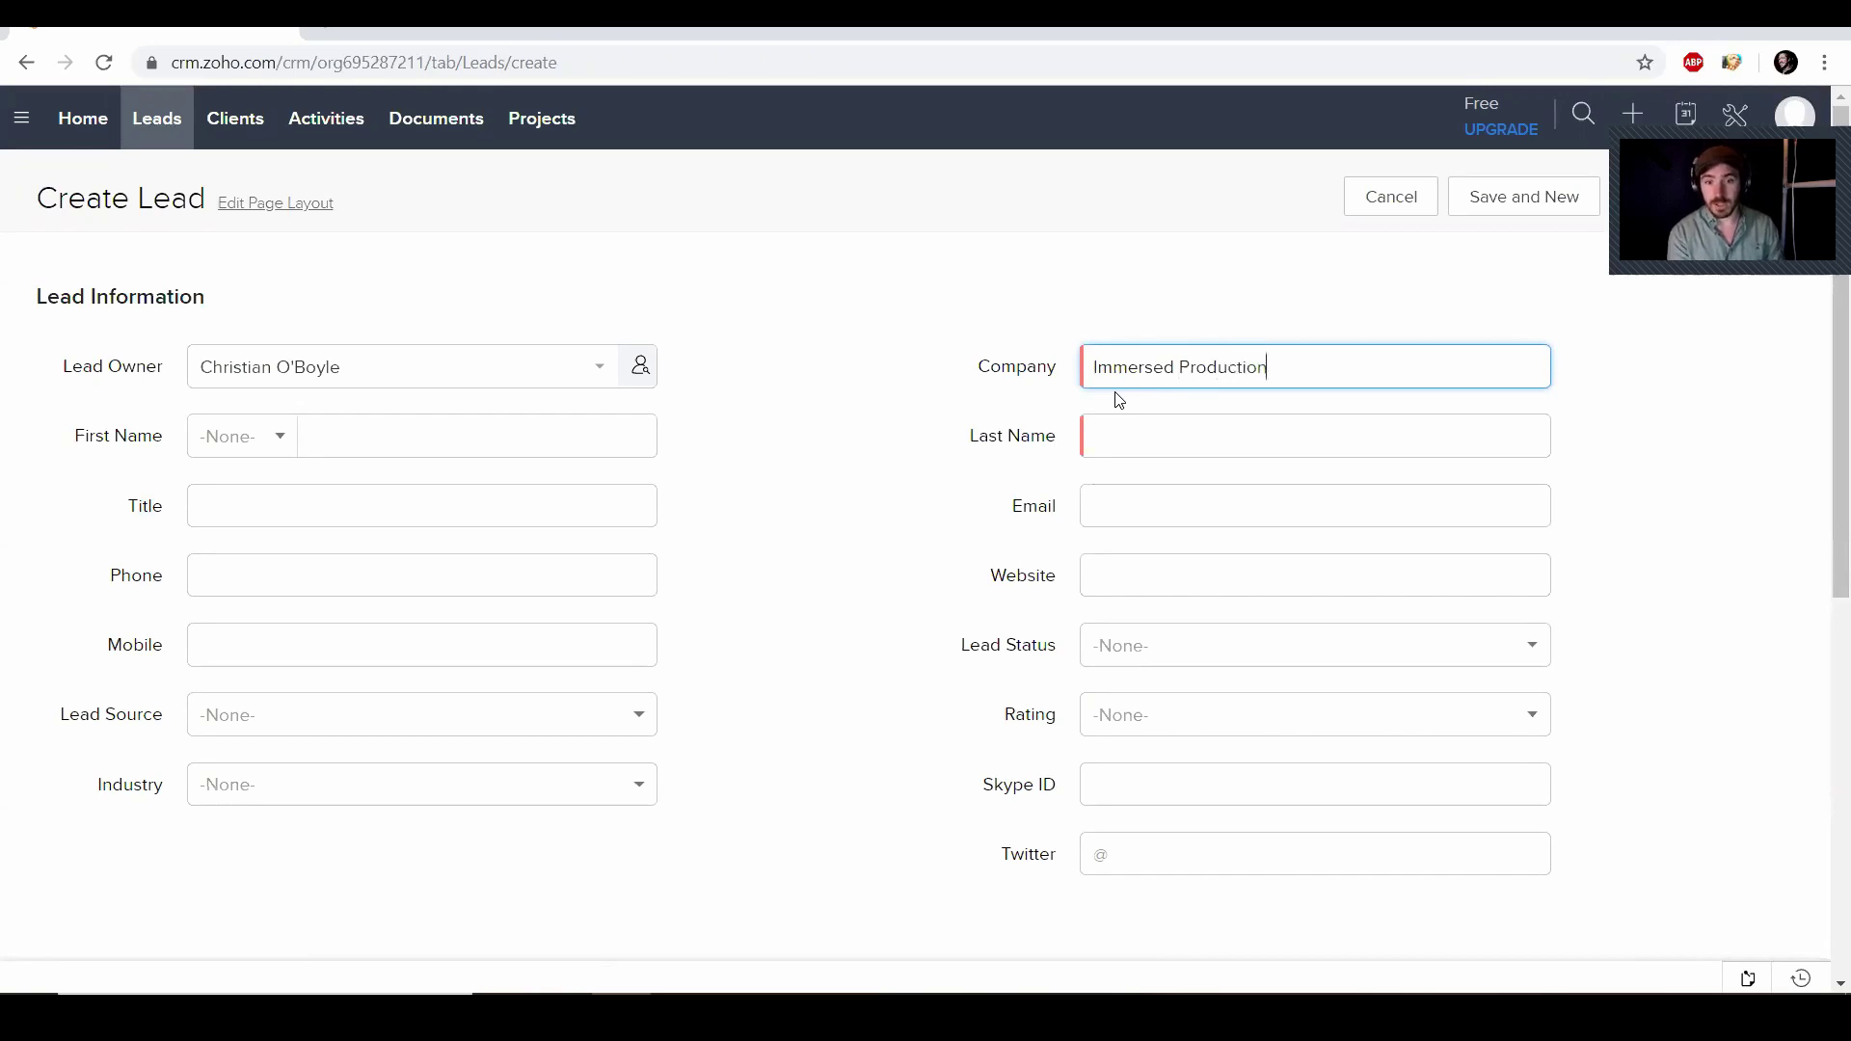
{"action": "type", "text": "s"}
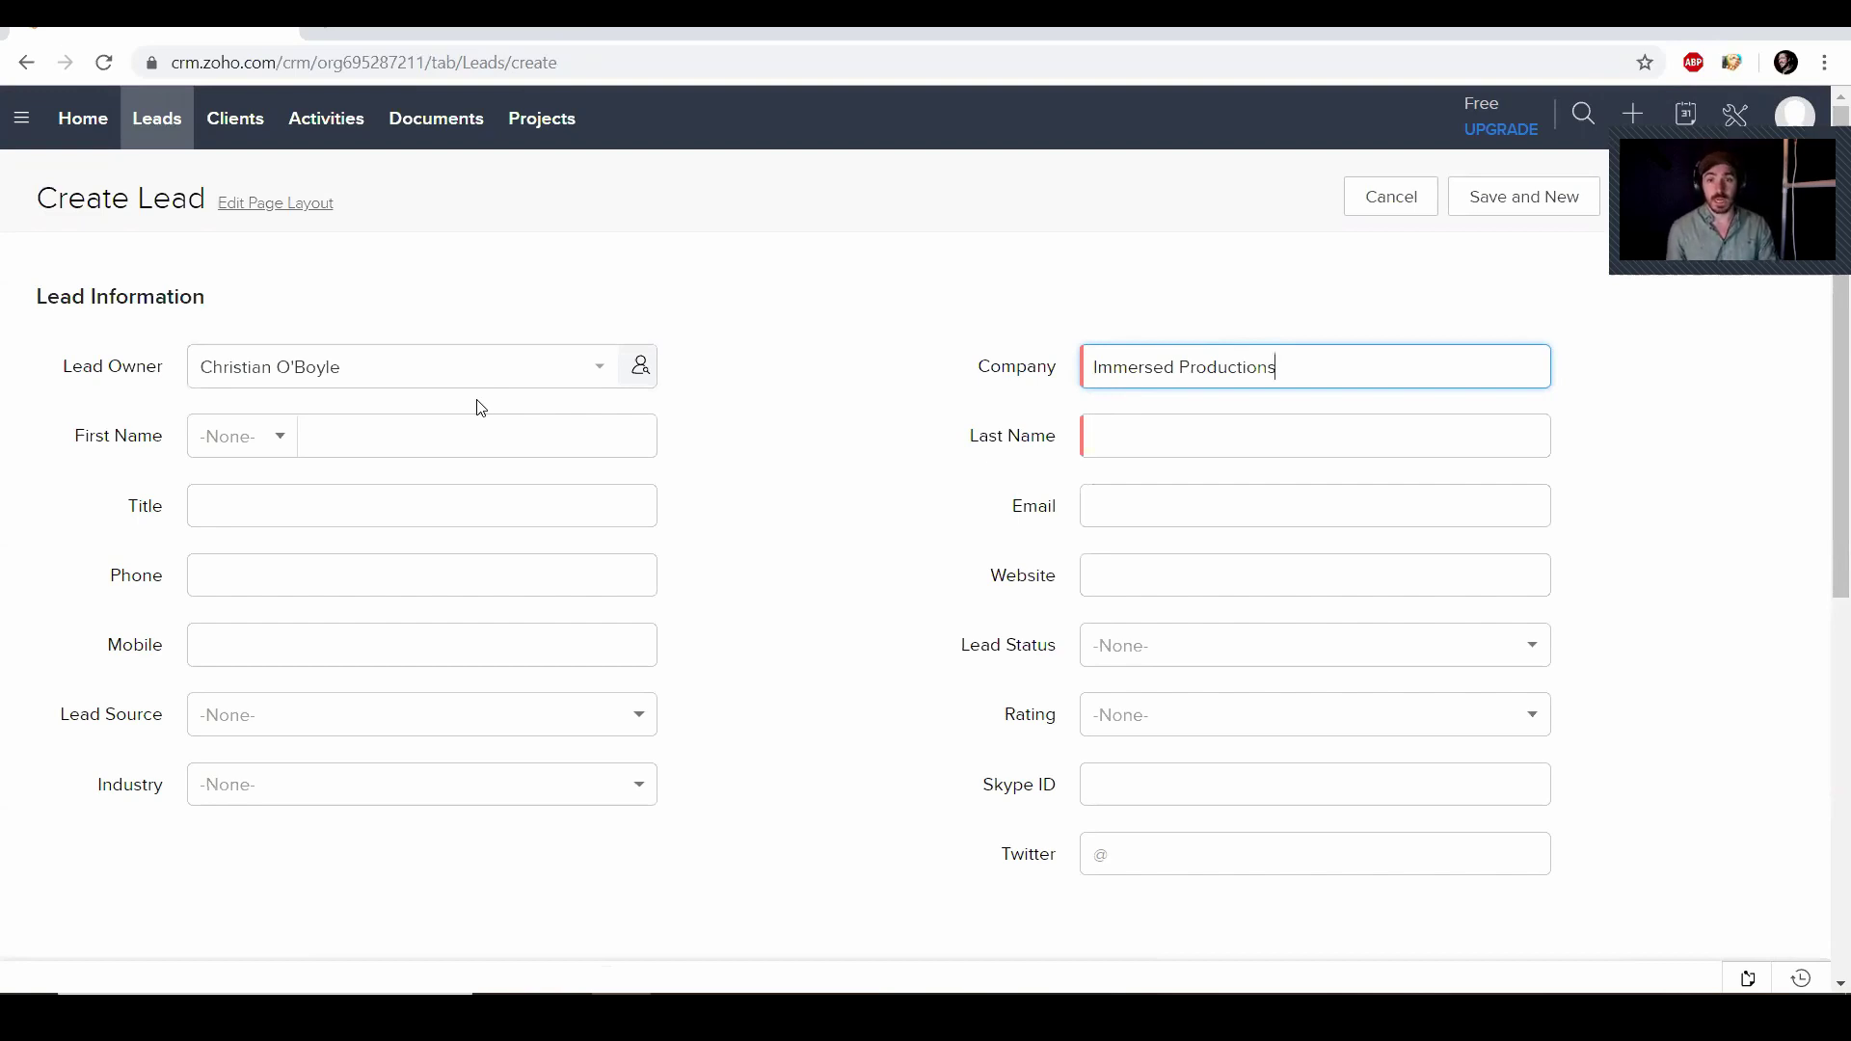
{"action": "left_click", "coordinate": [434, 439]}
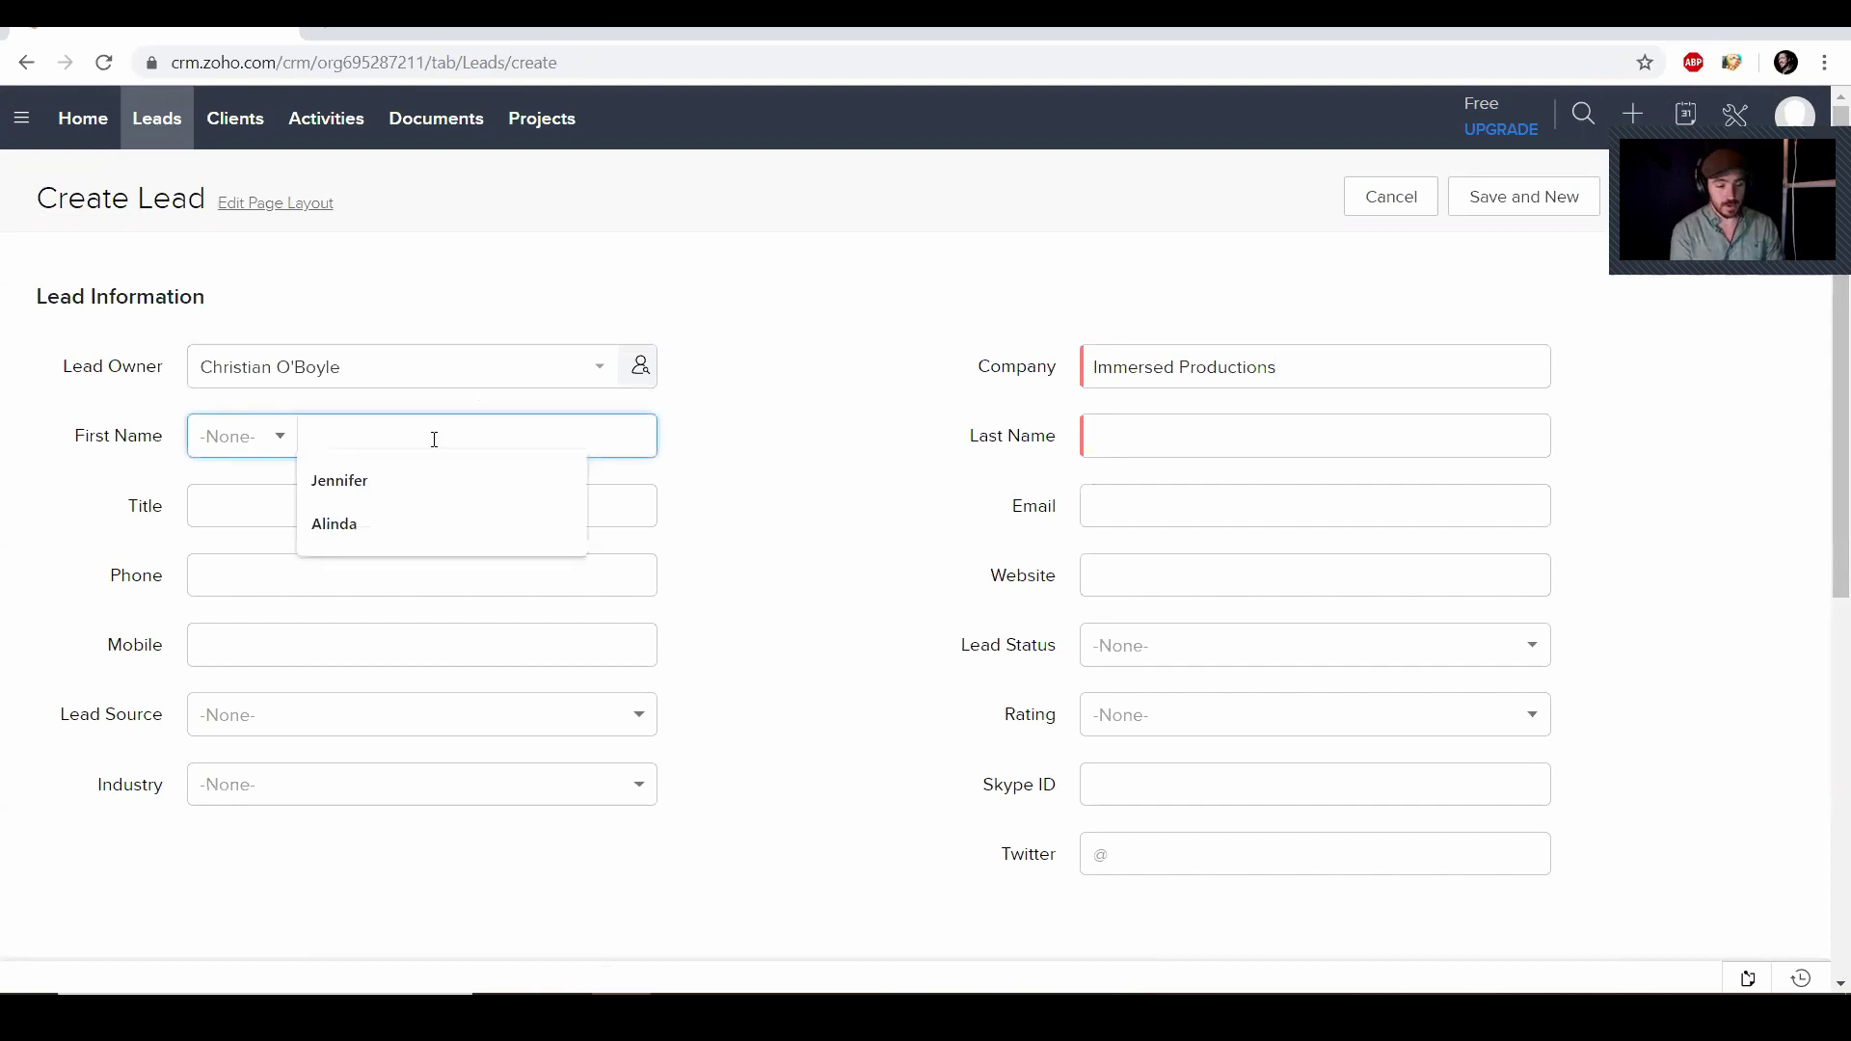
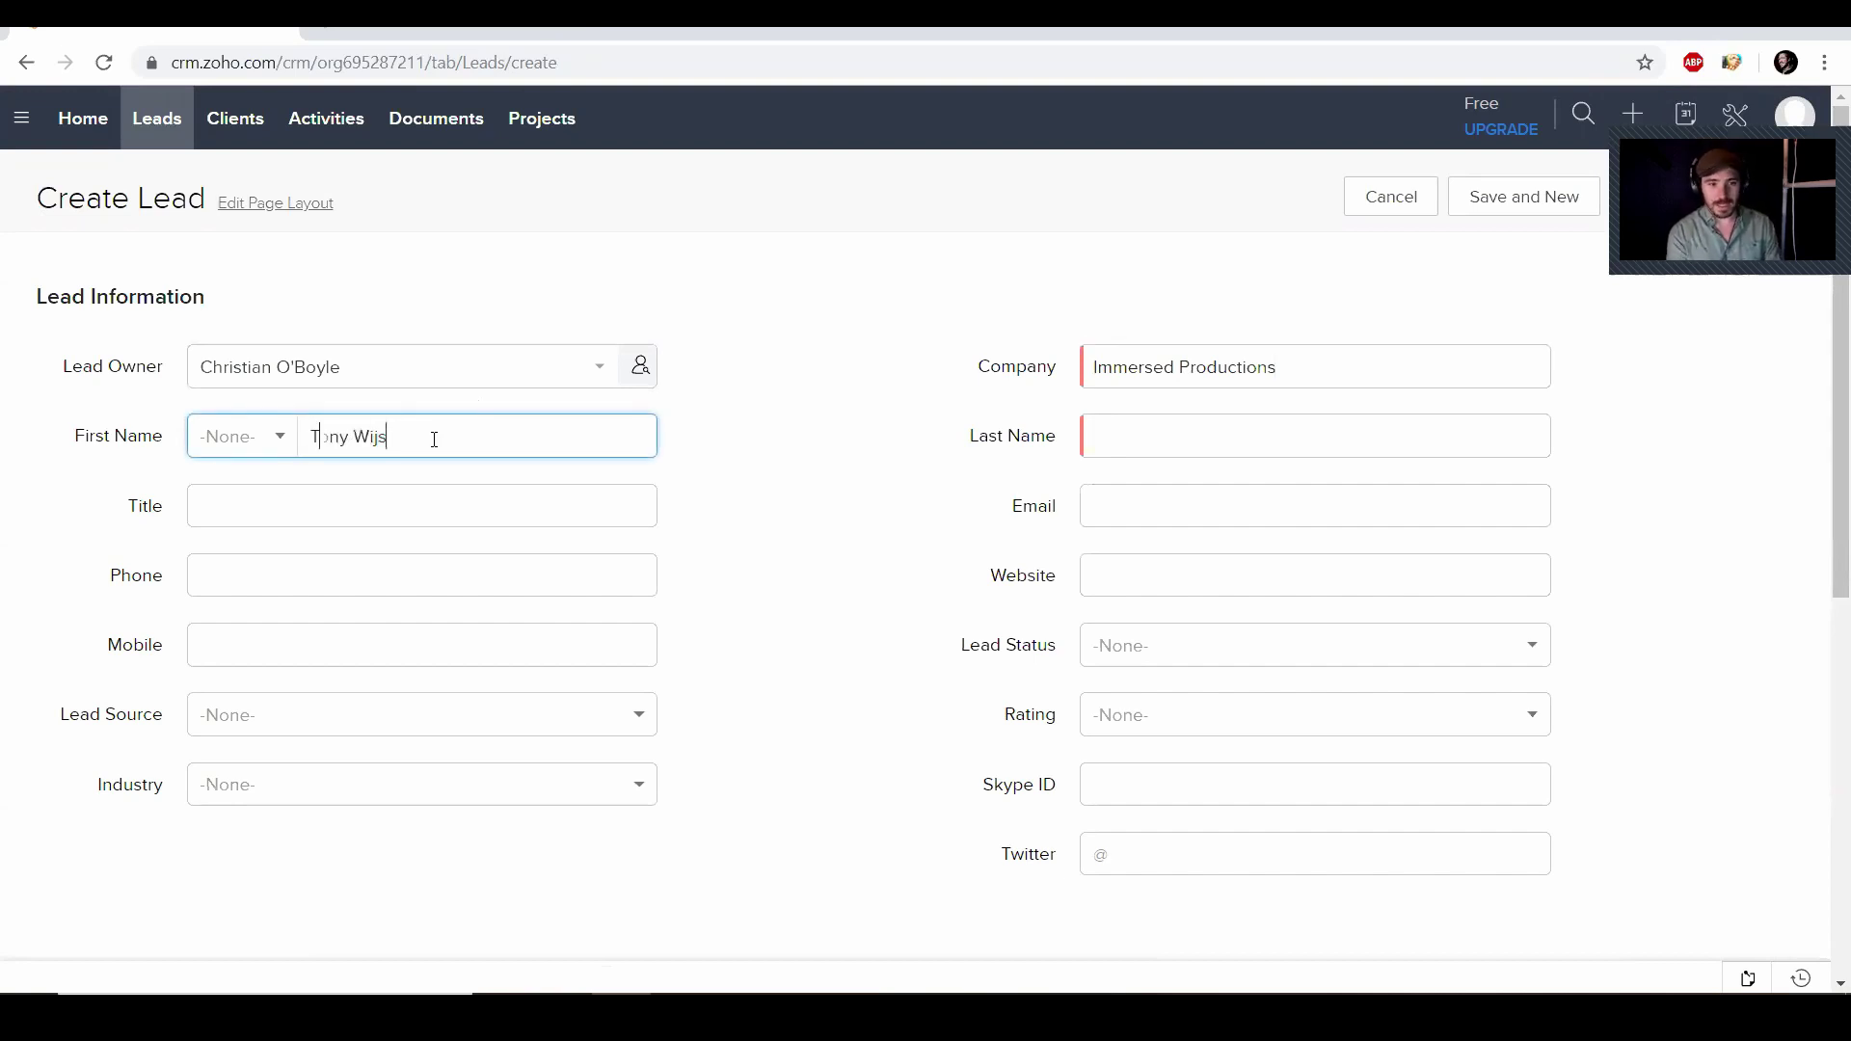
{"action": "left_click", "coordinate": [1241, 439]}
{"action": "double_click", "coordinate": [367, 437]}
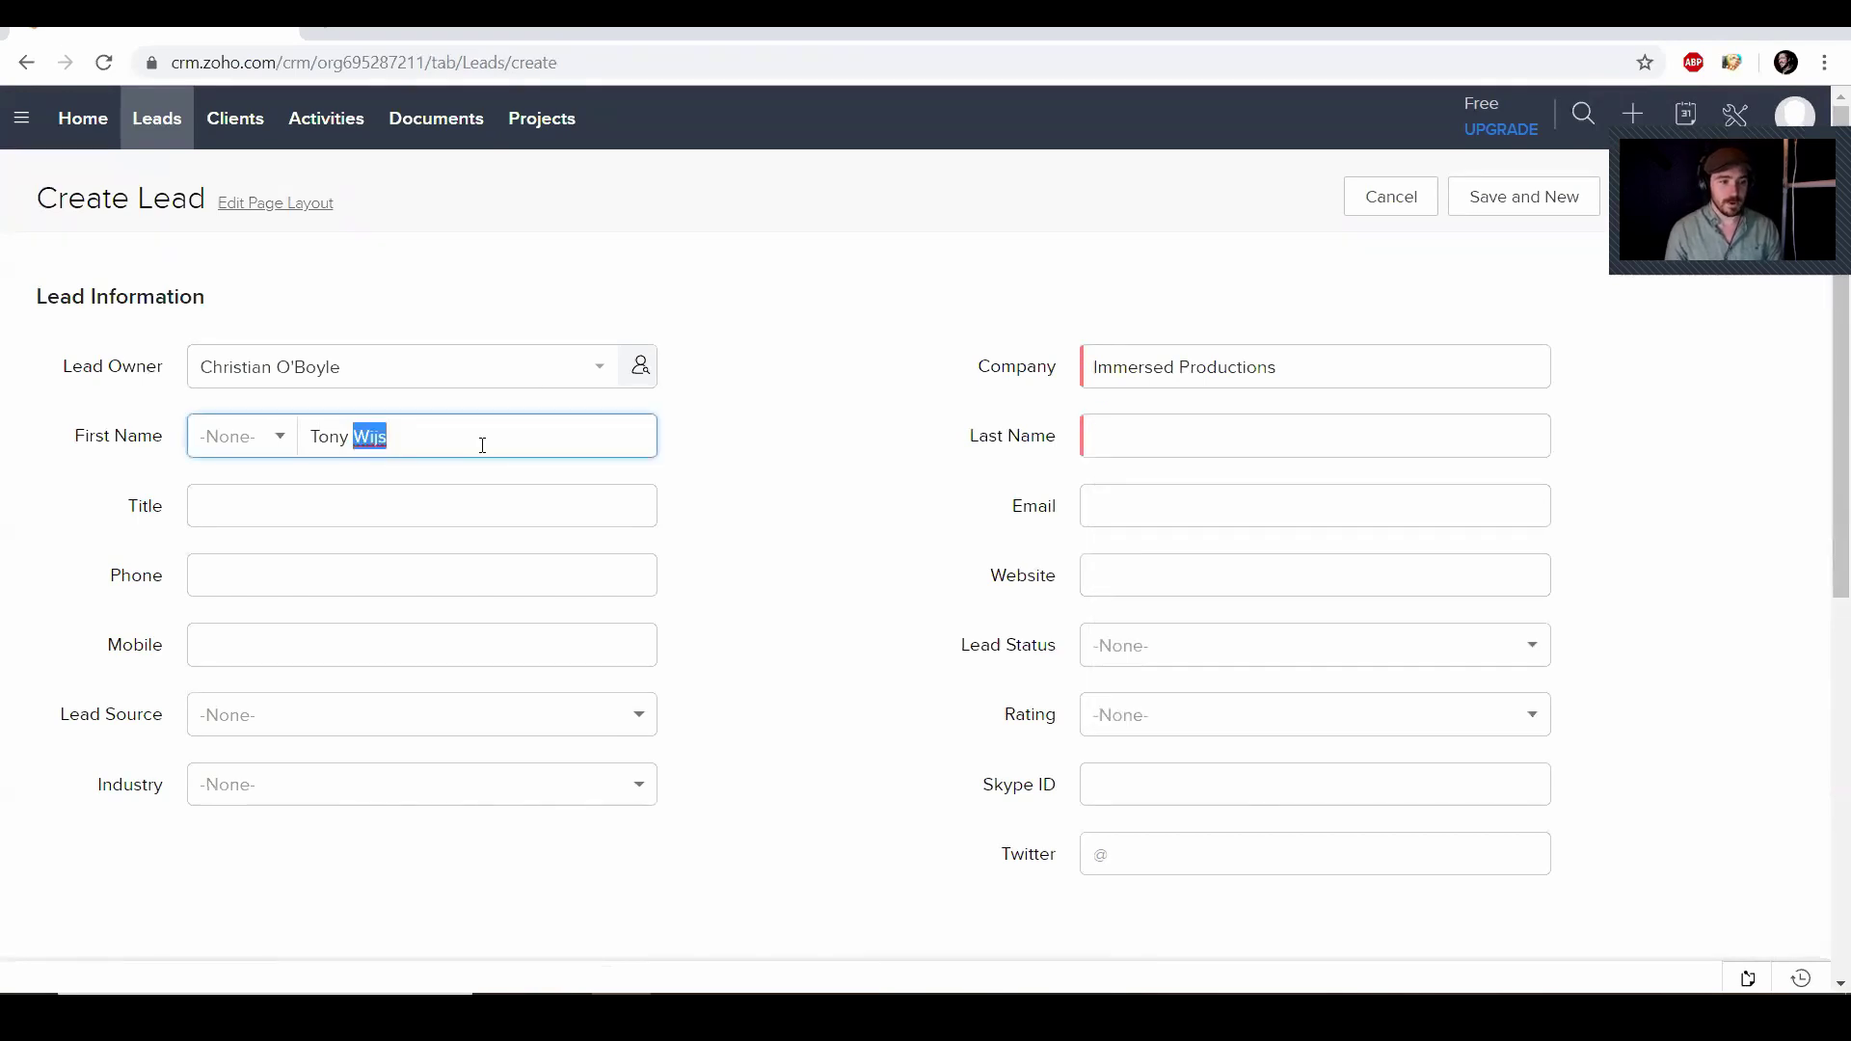
{"action": "key", "text": "BackSpace"}
{"action": "left_click", "coordinate": [1174, 436]}
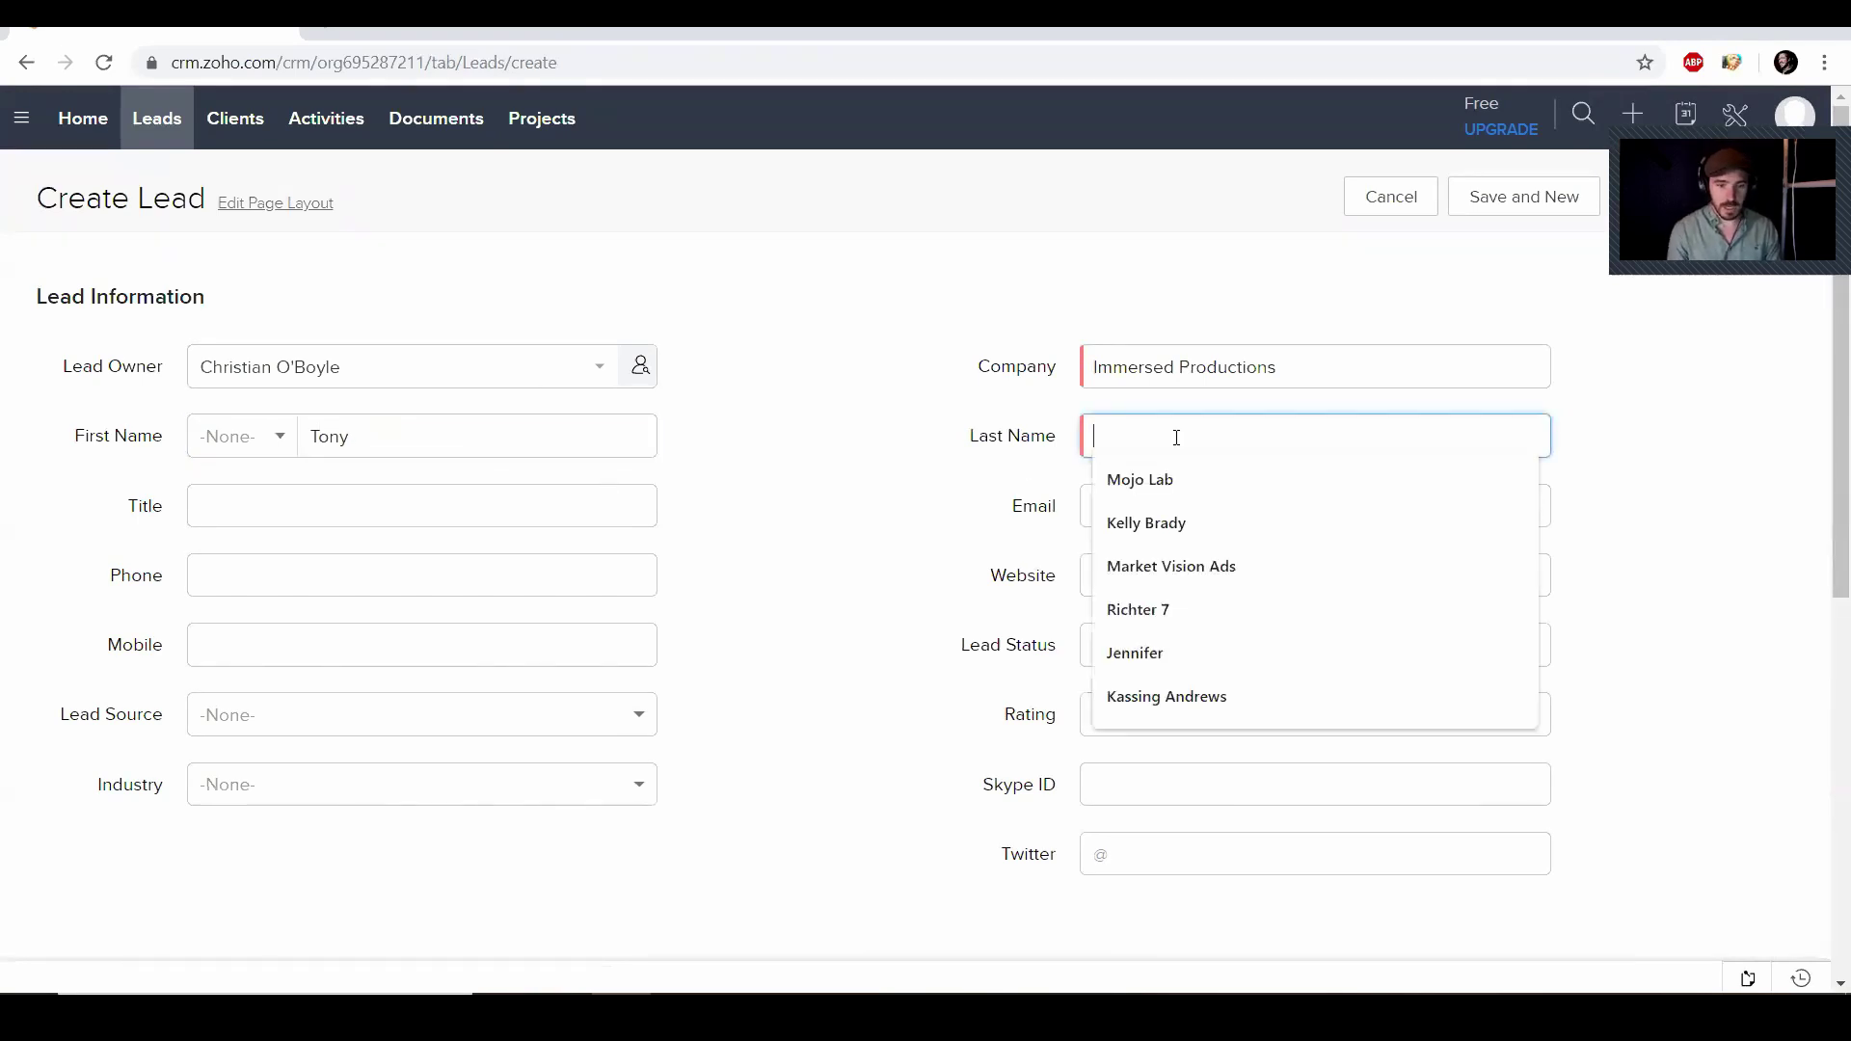
{"action": "left_click", "coordinate": [316, 518]}
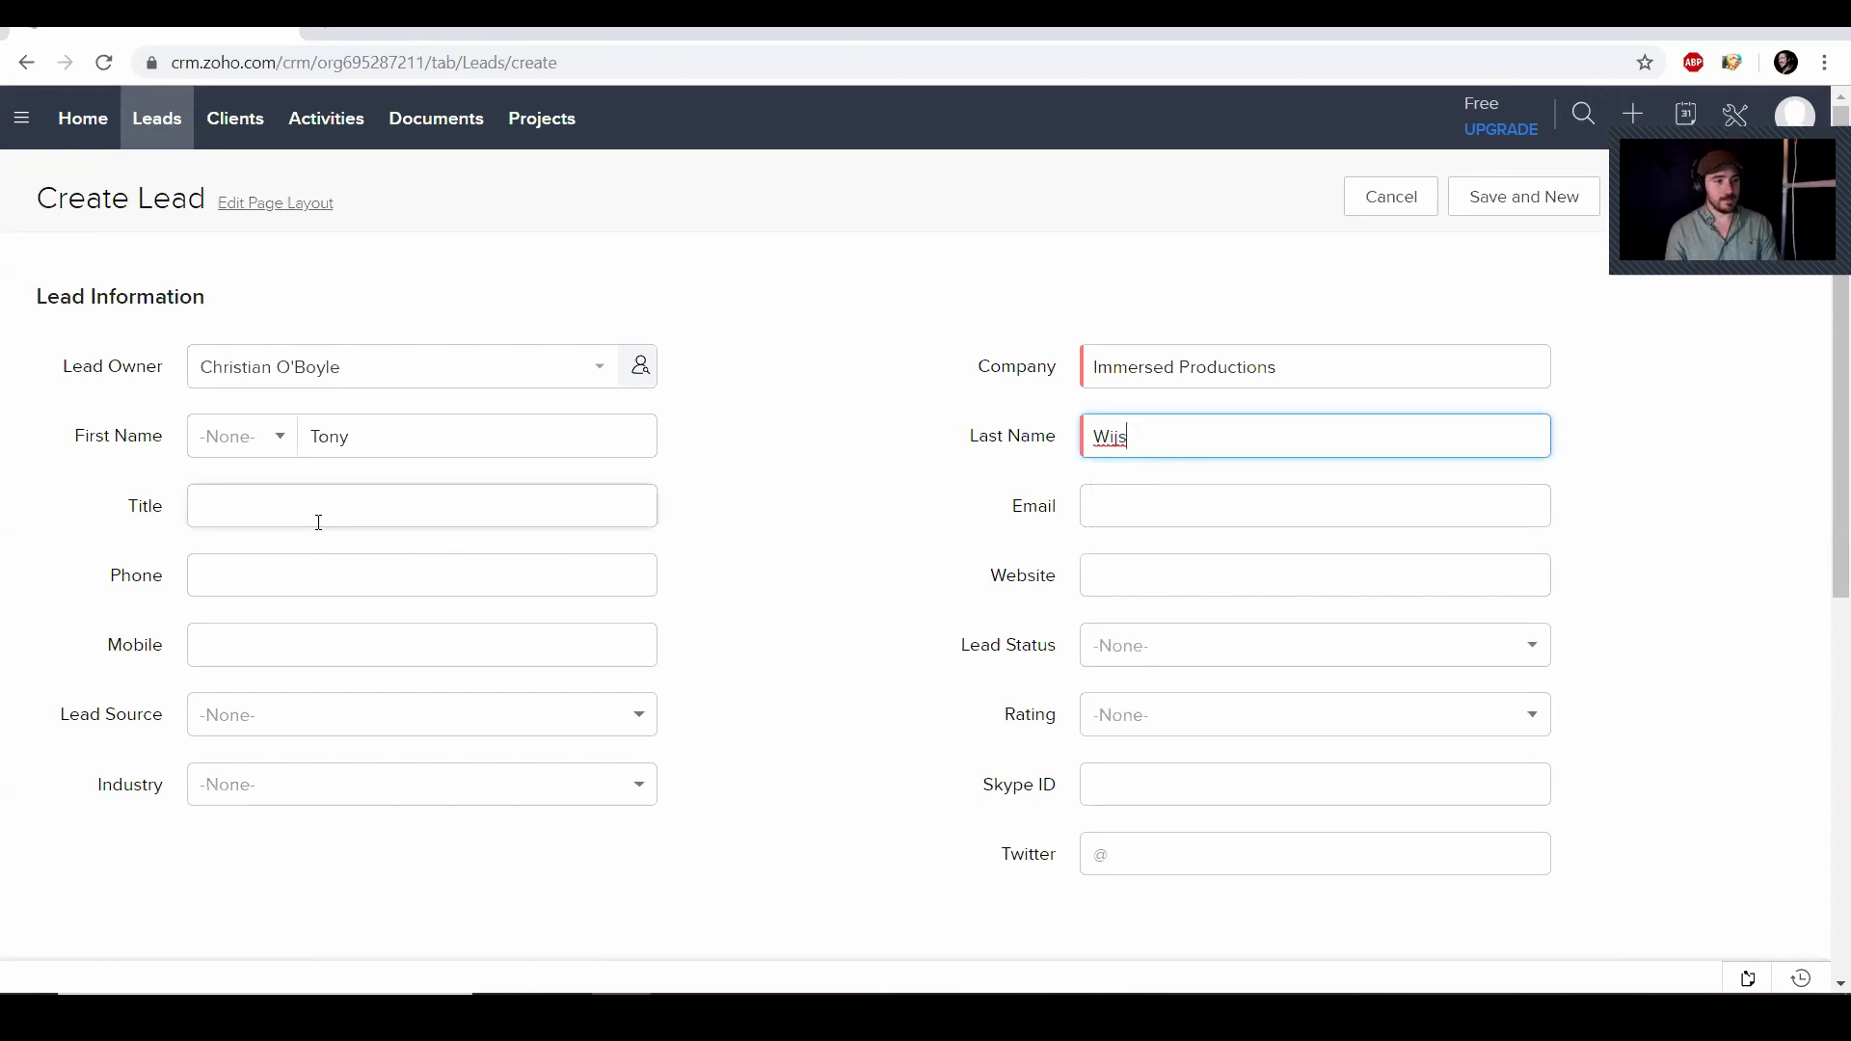
{"action": "type", "text": "CEO"}
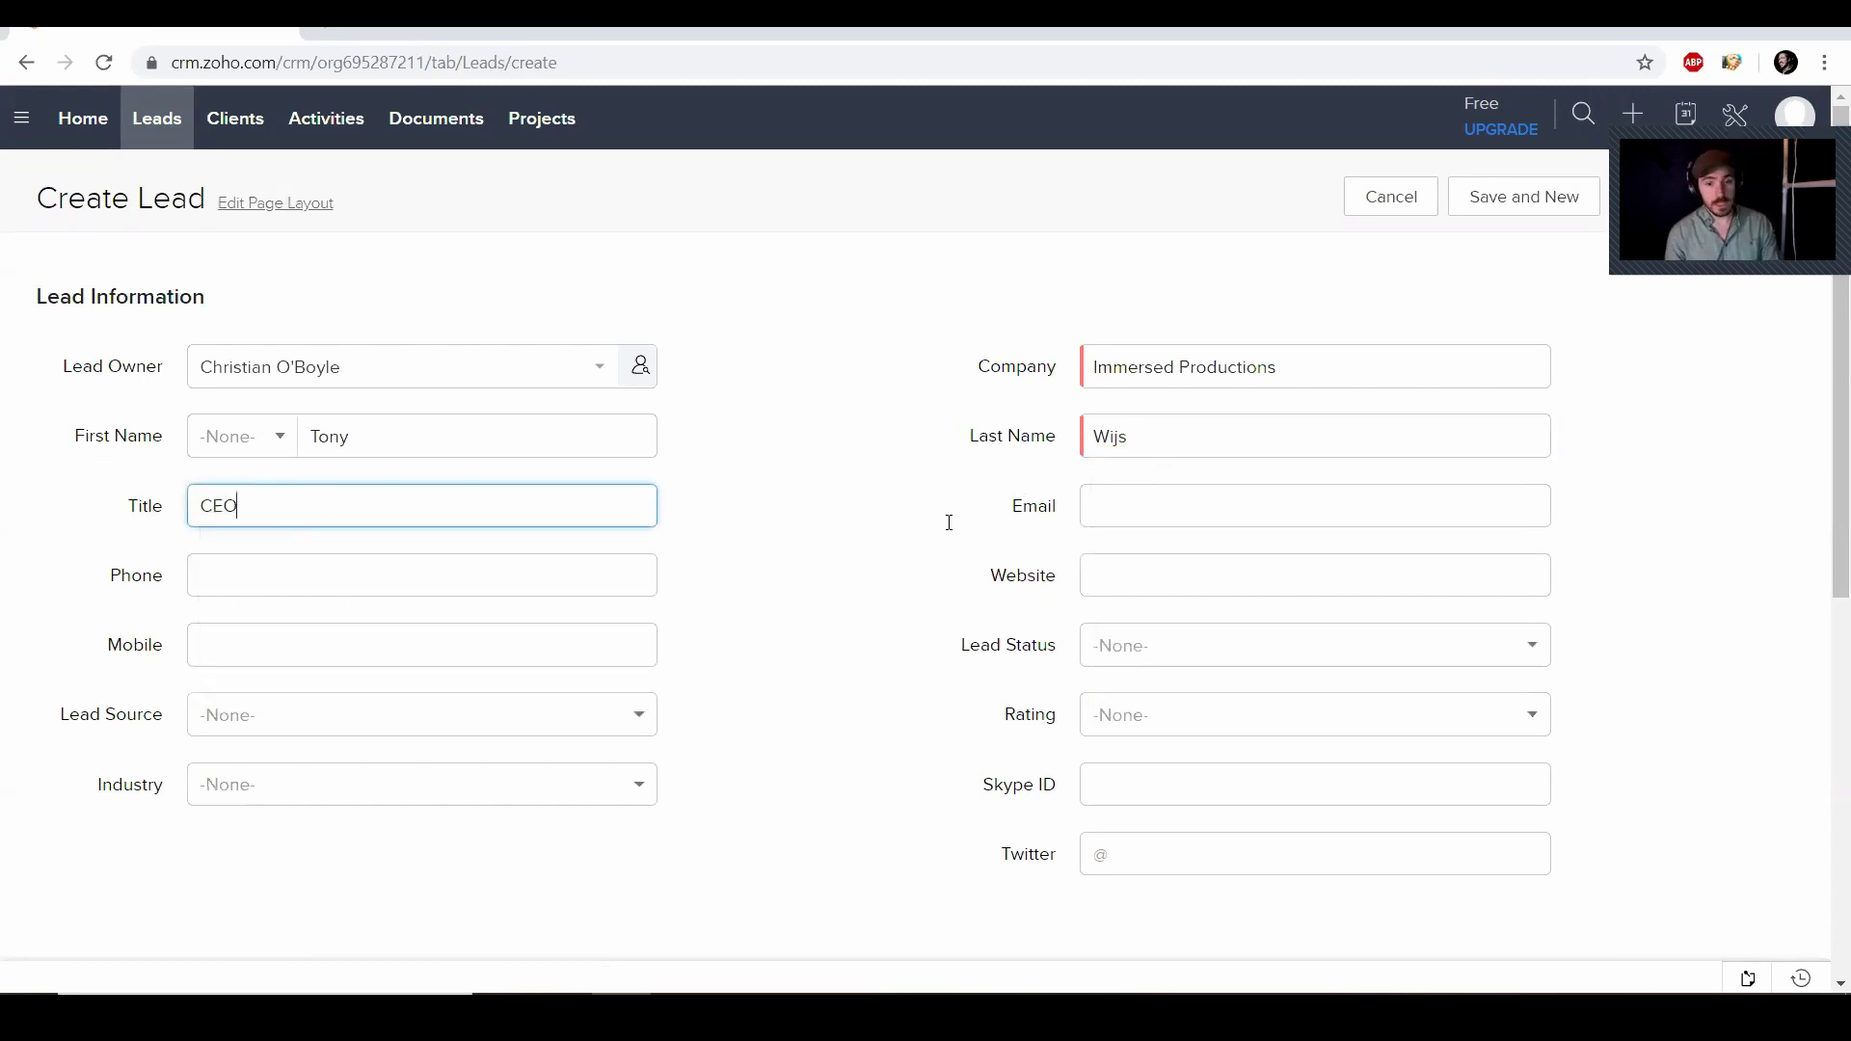
Enter the lead's email address and website immersedproductions.com, leaving the phone number blank
{"action": "left_click", "coordinate": [1103, 504]}
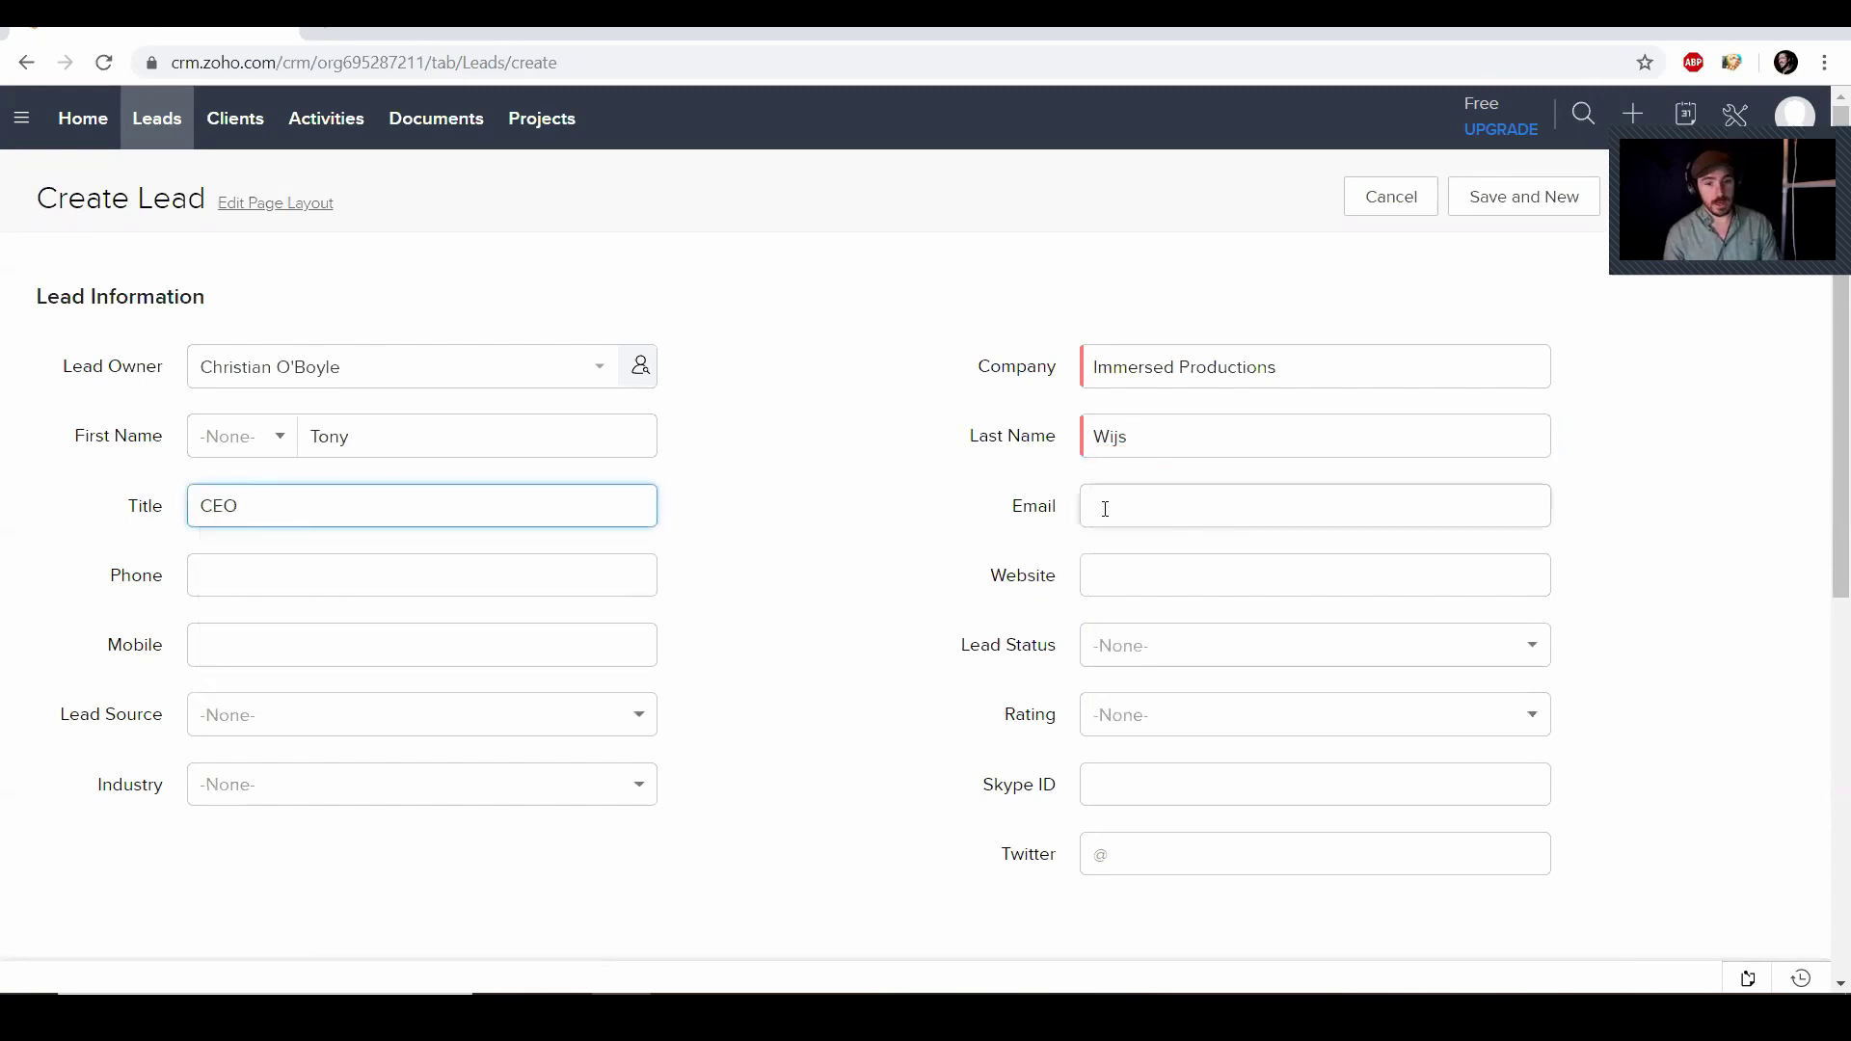
{"action": "left_click", "coordinate": [1114, 513]}
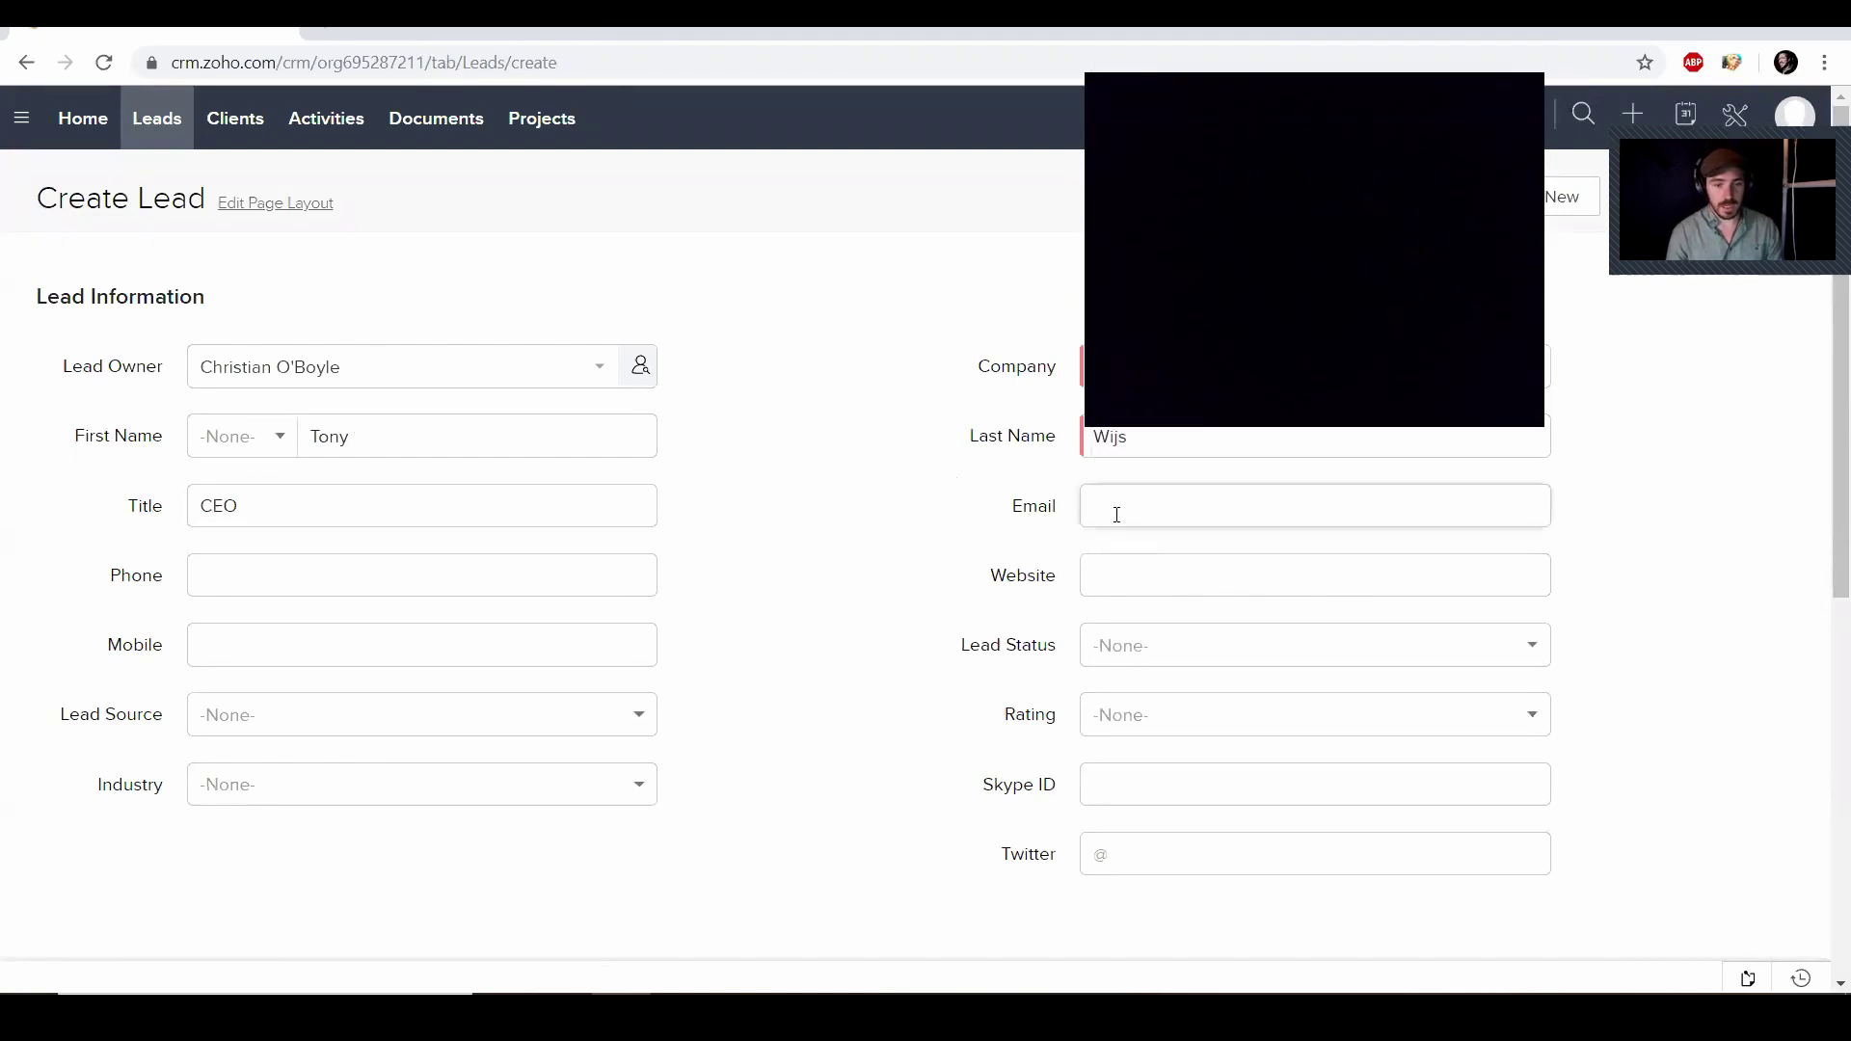
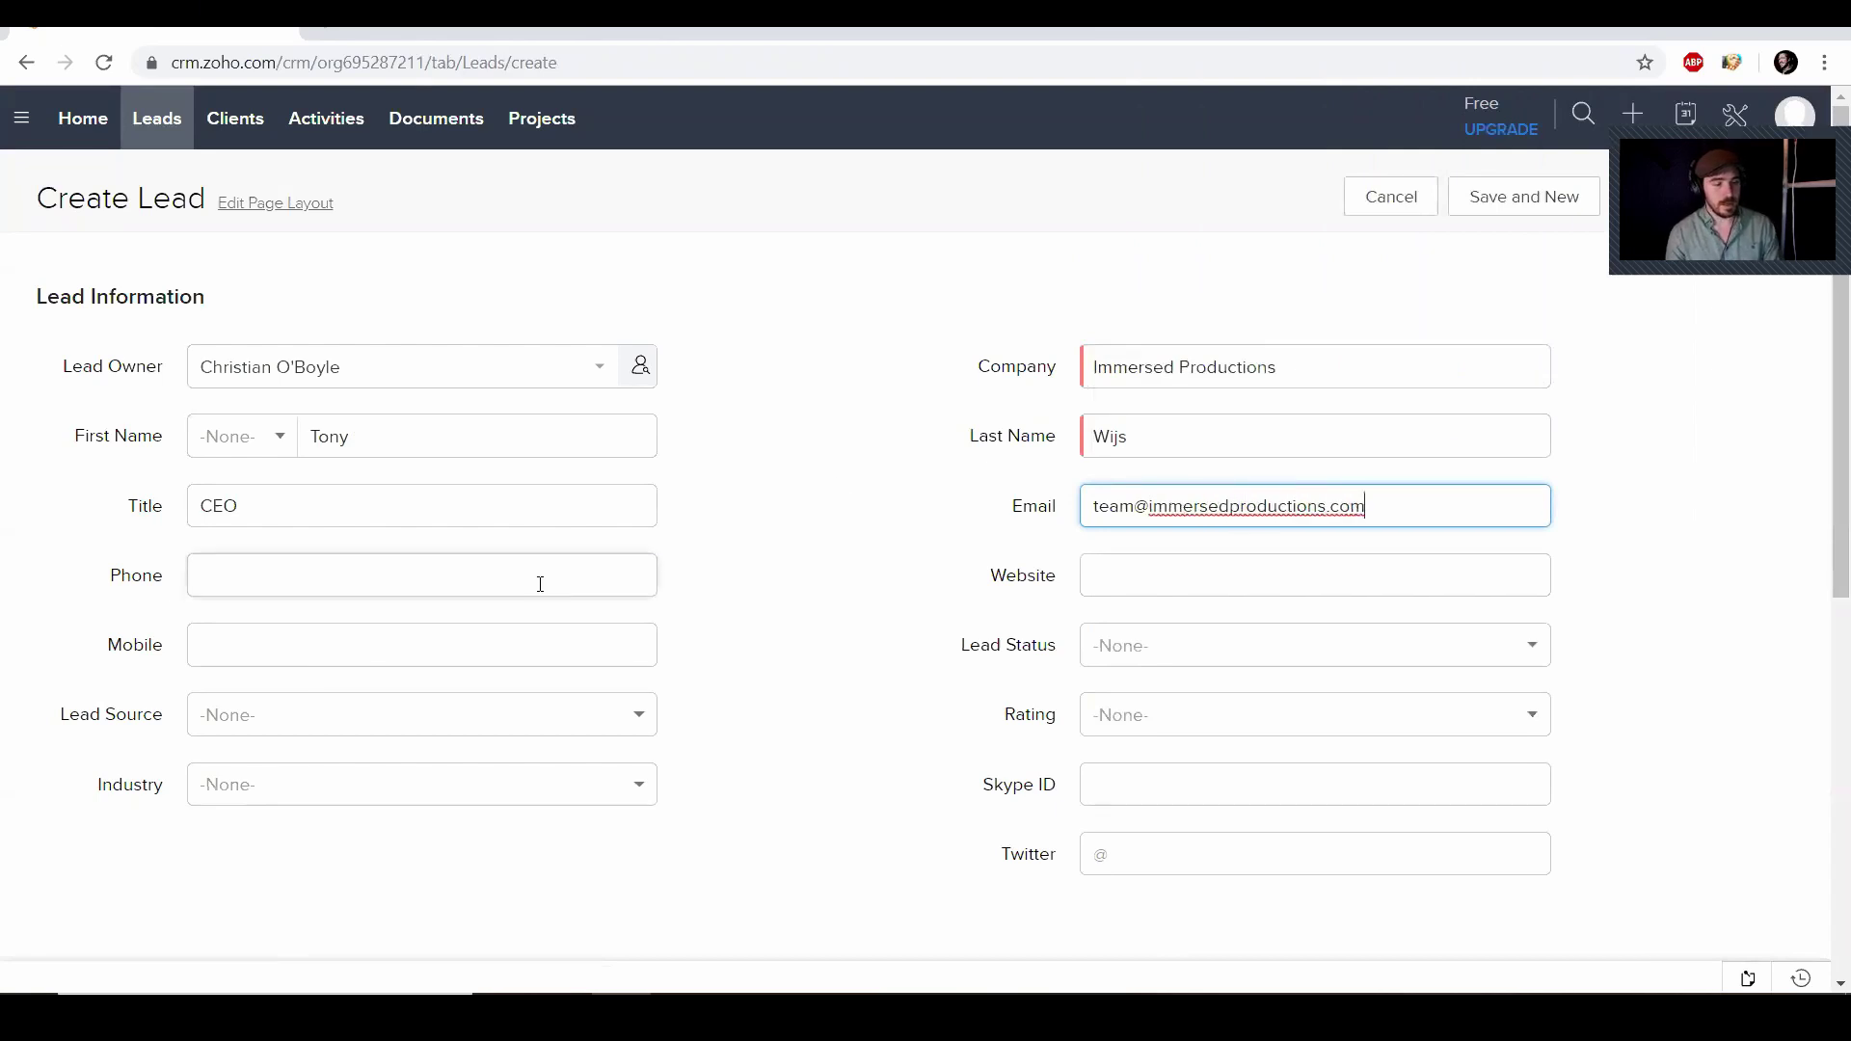
{"action": "left_click", "coordinate": [537, 580]}
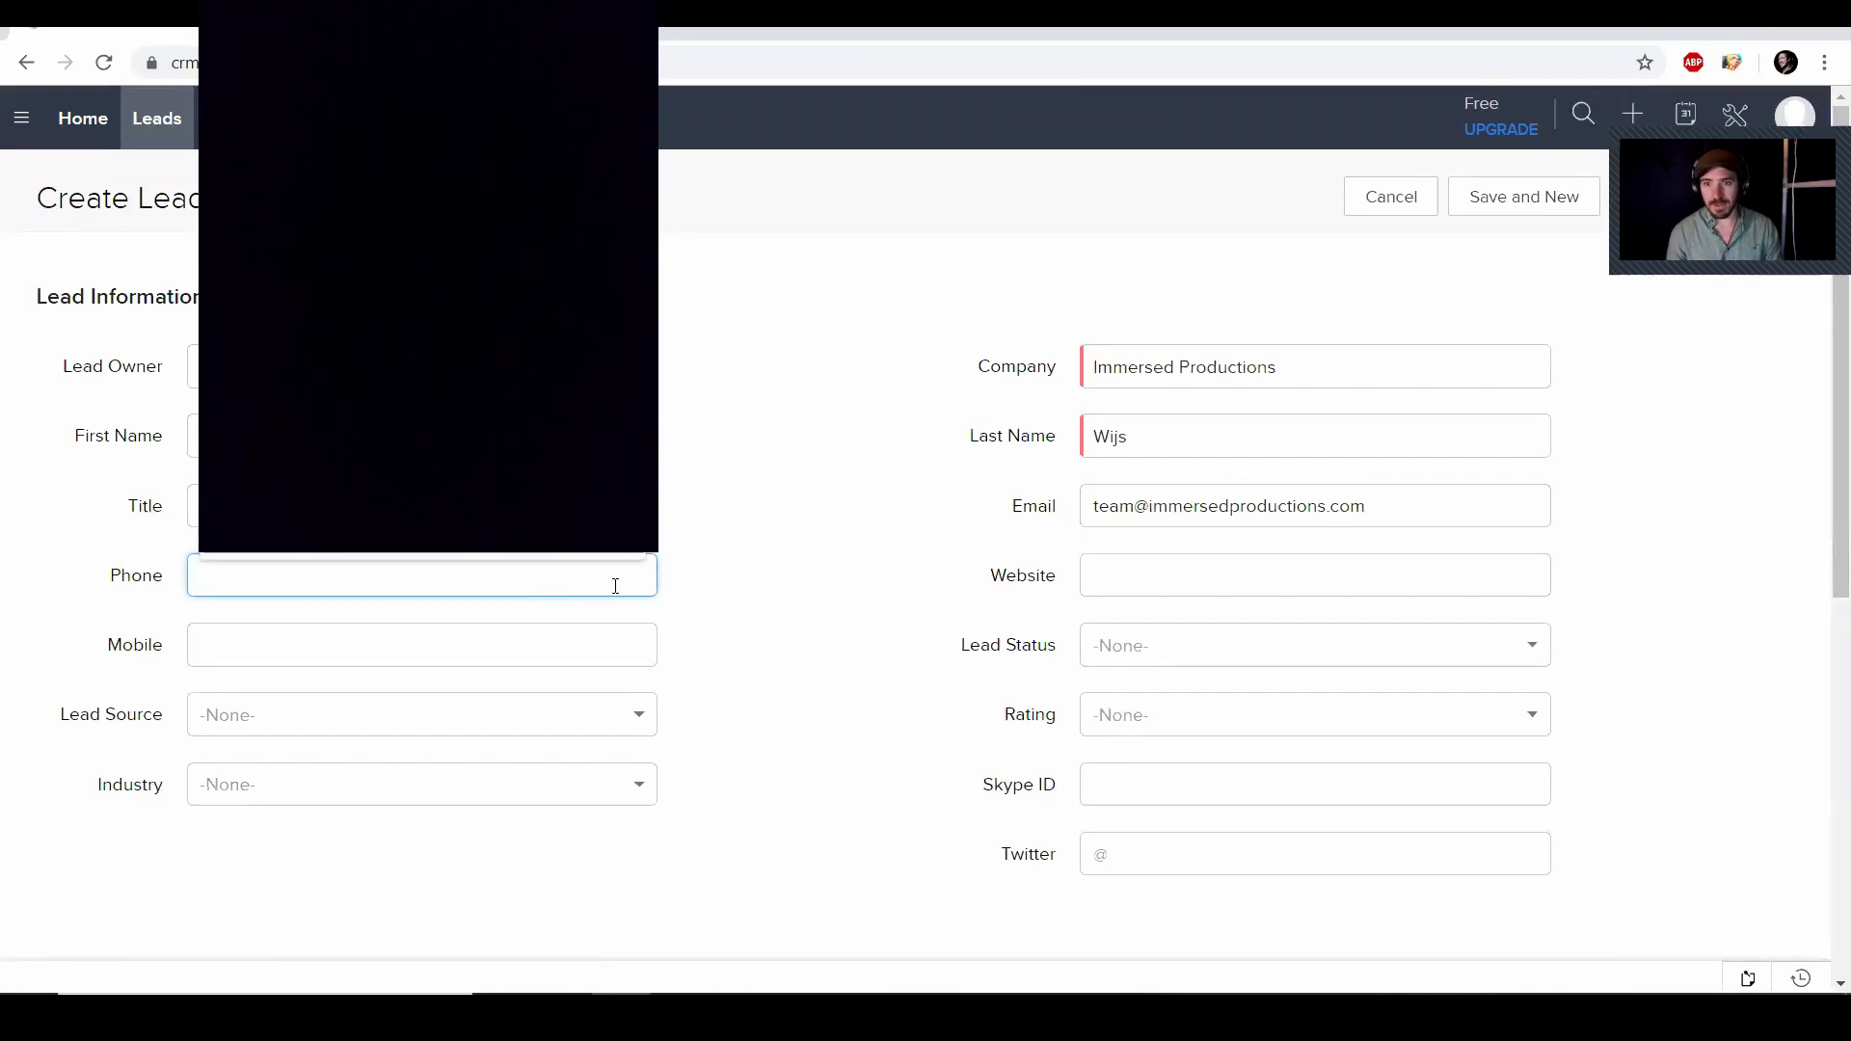
{"action": "left_click", "coordinate": [761, 571]}
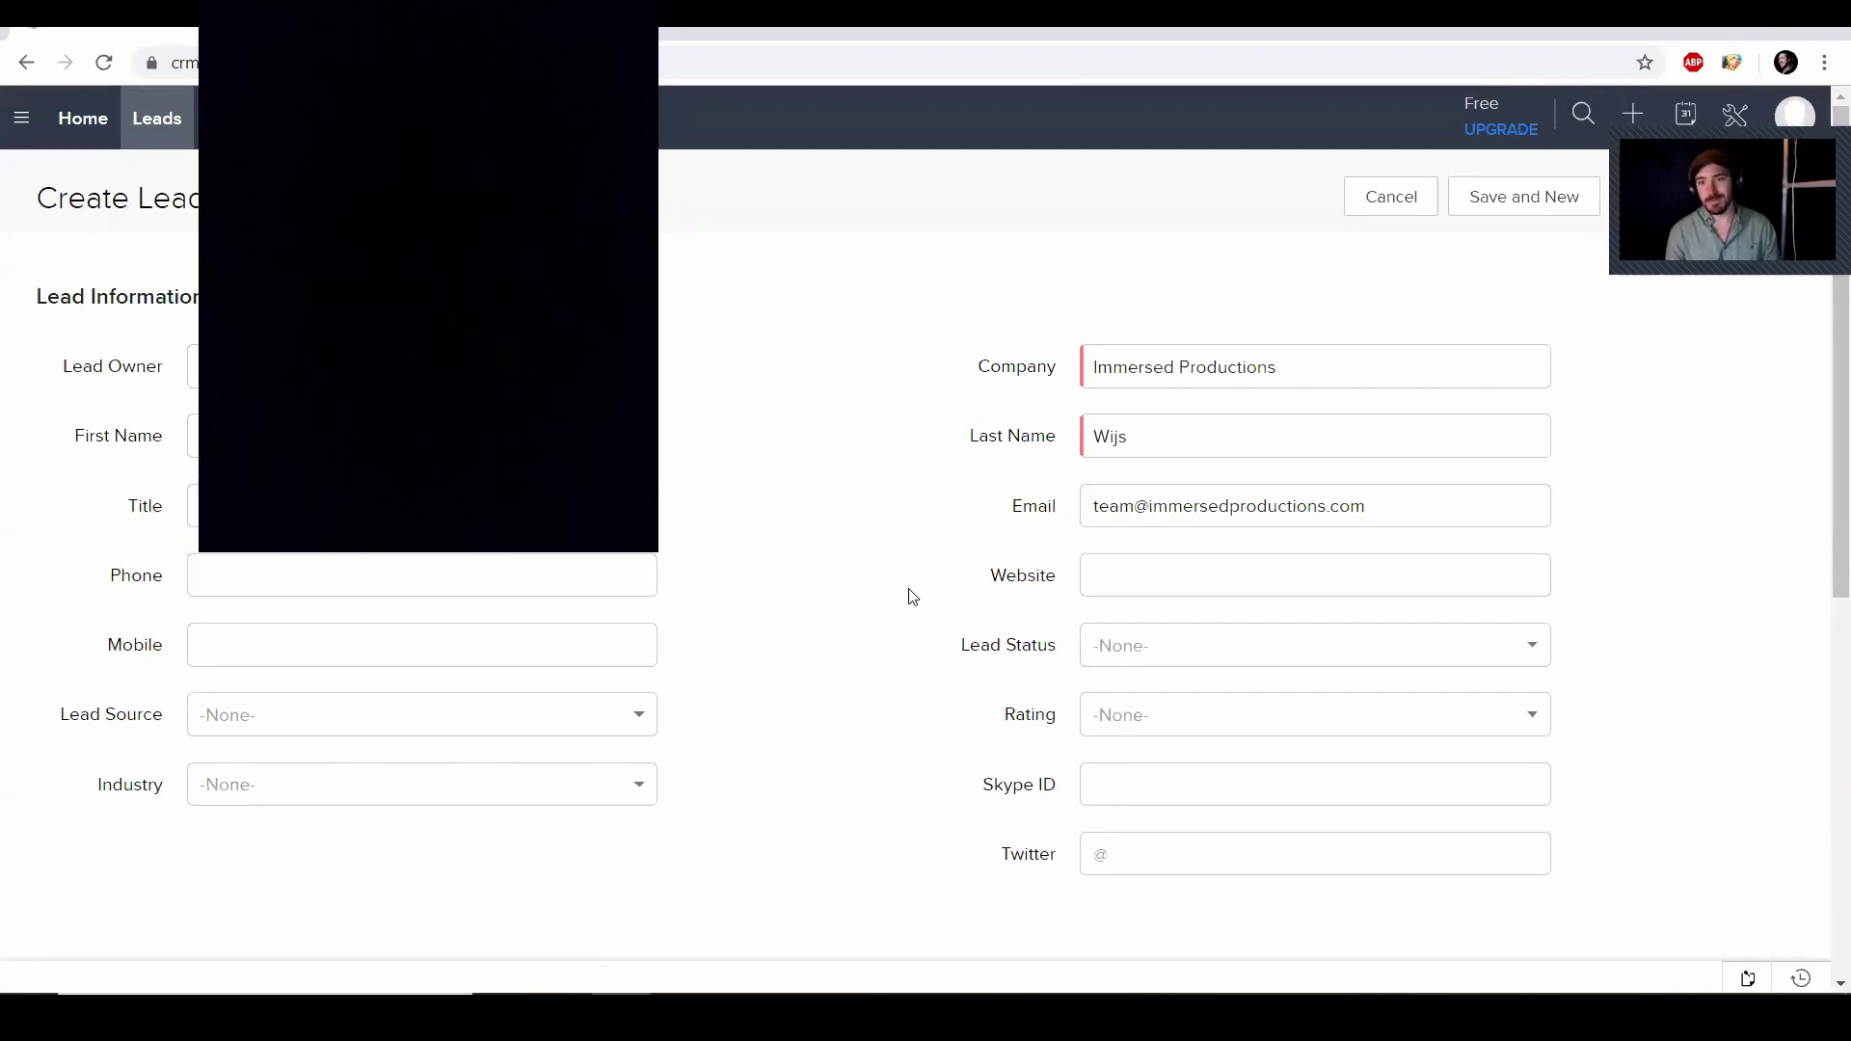
{"action": "left_click", "coordinate": [1116, 575]}
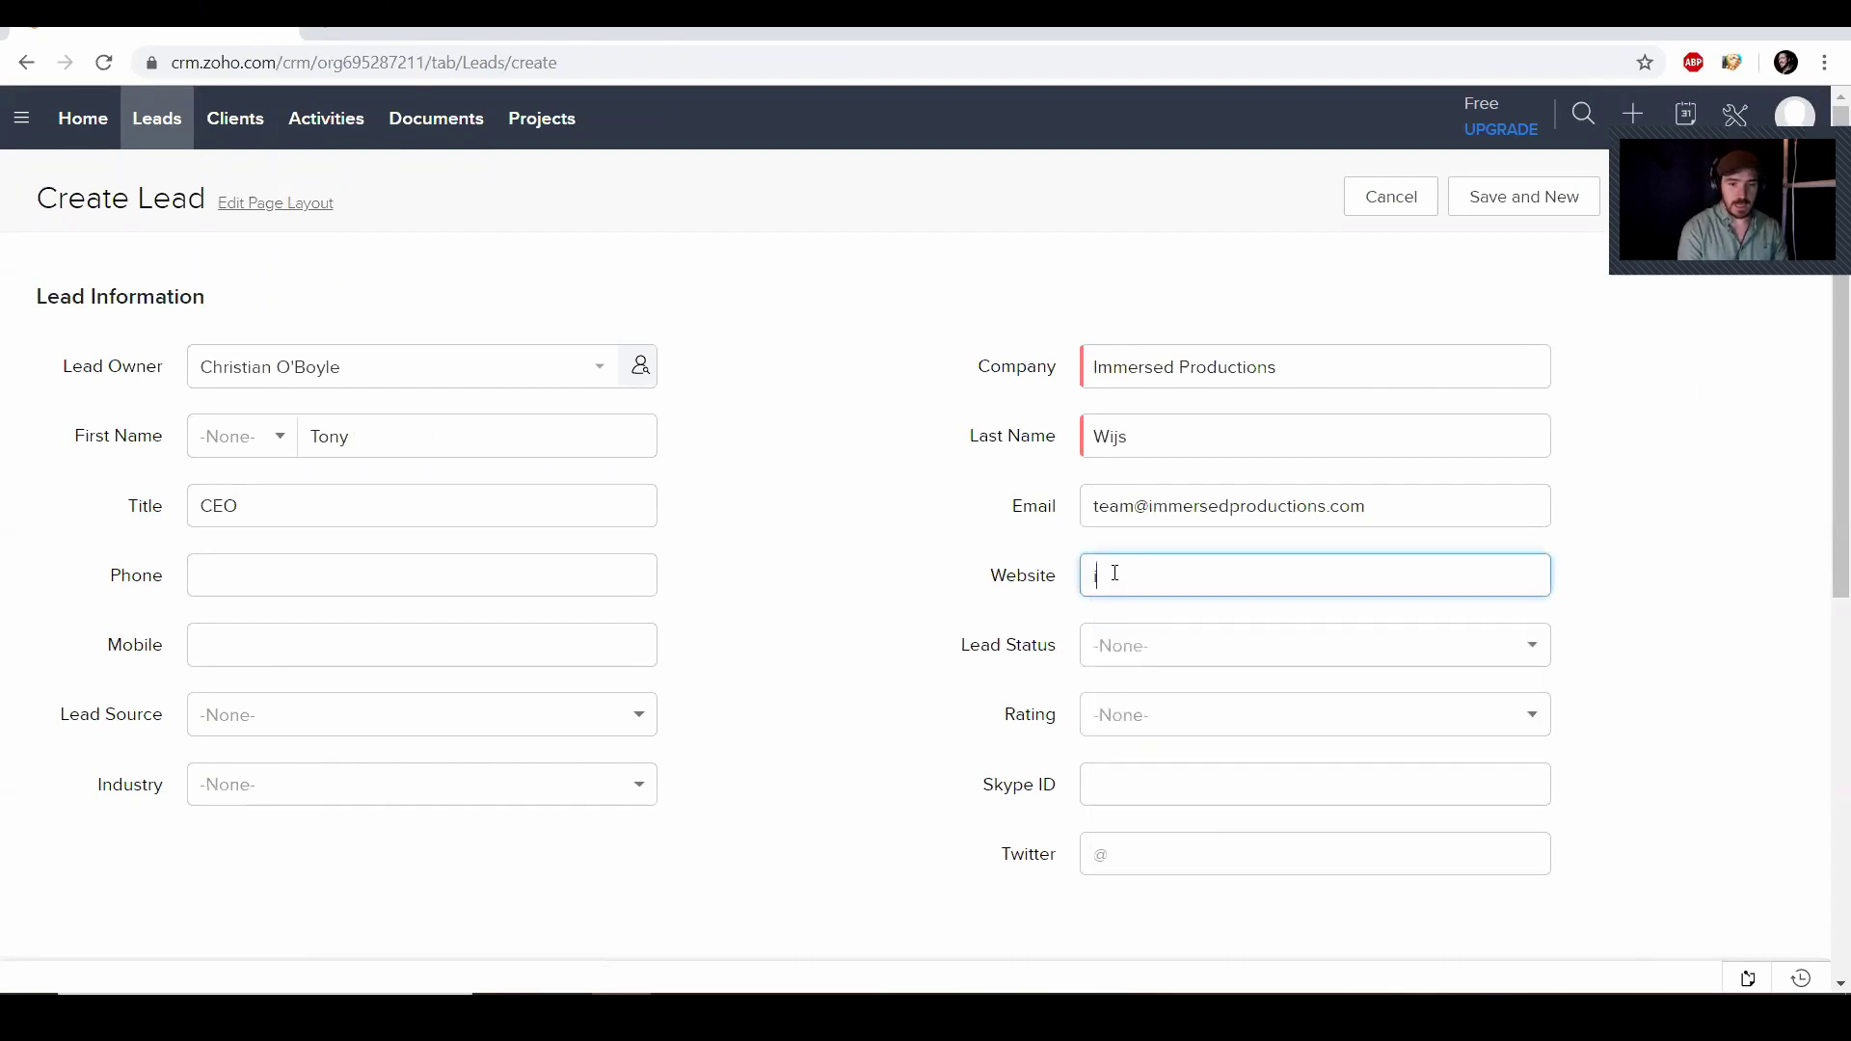
{"action": "type", "text": "immersedprodu"}
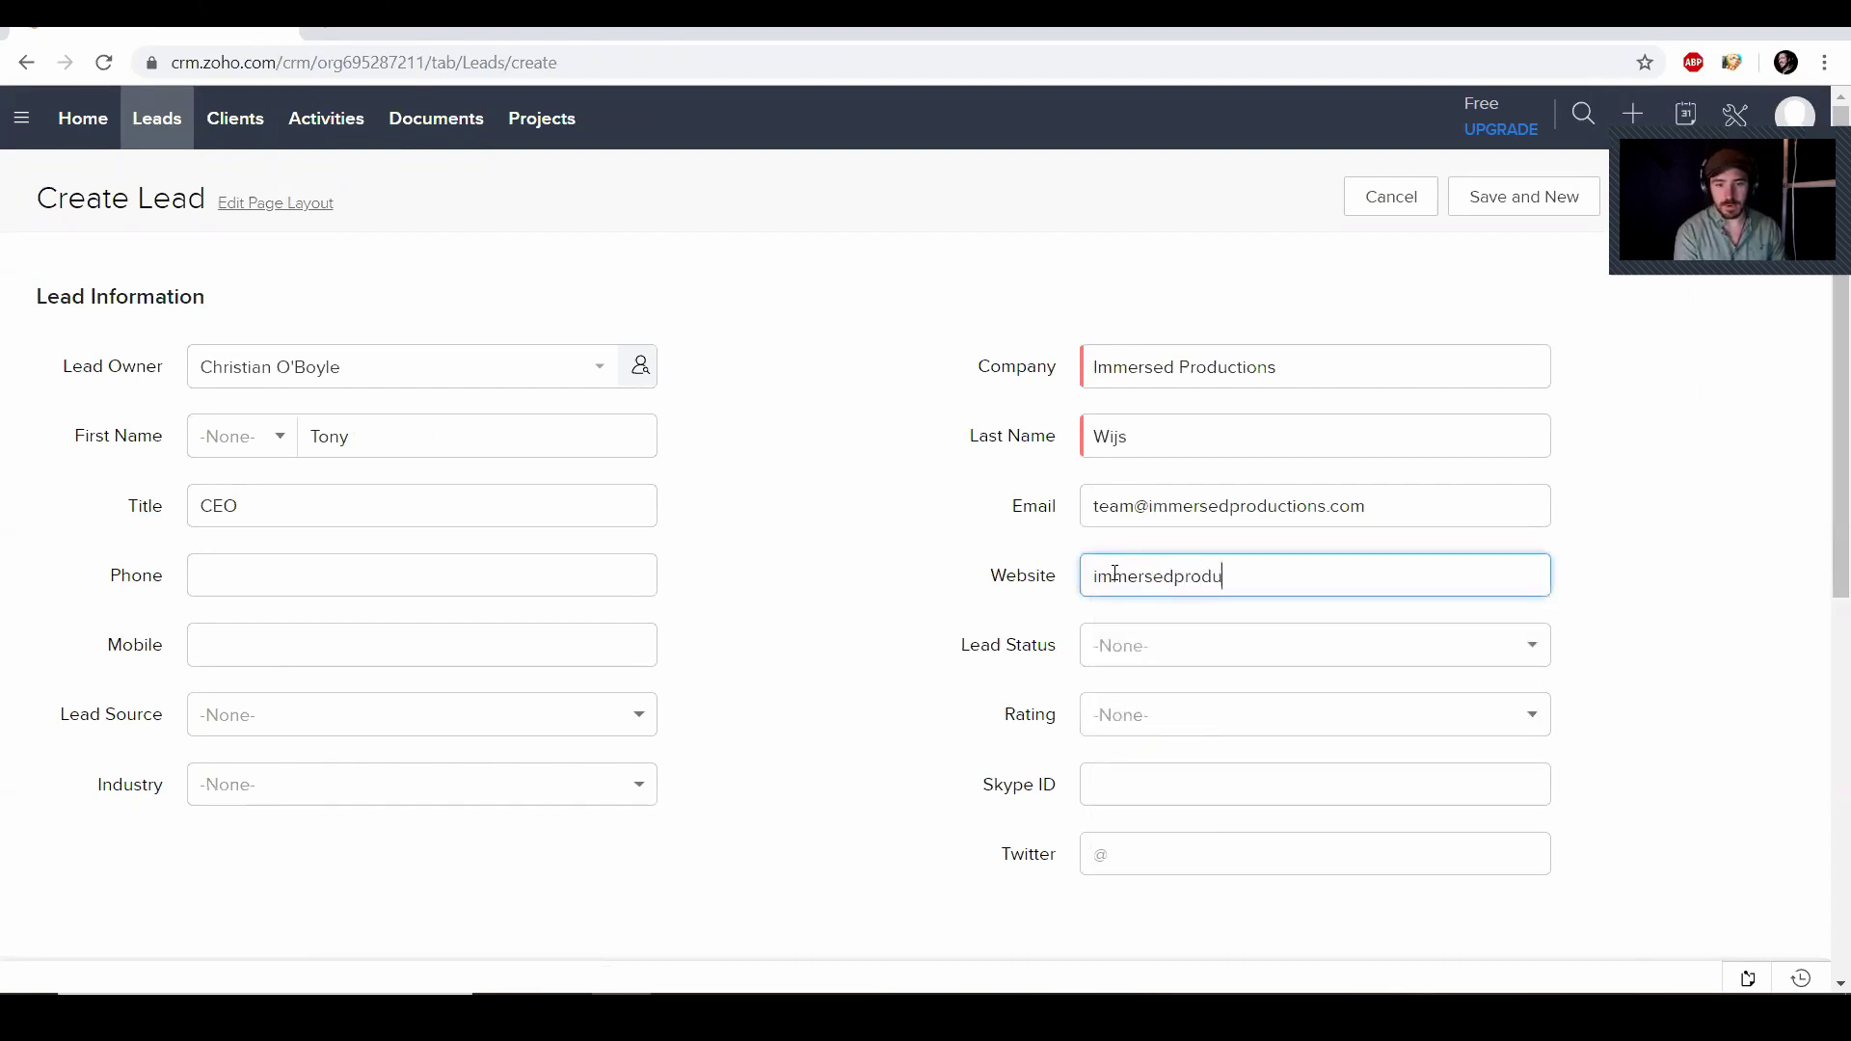
{"action": "type", "text": "ctions.com"}
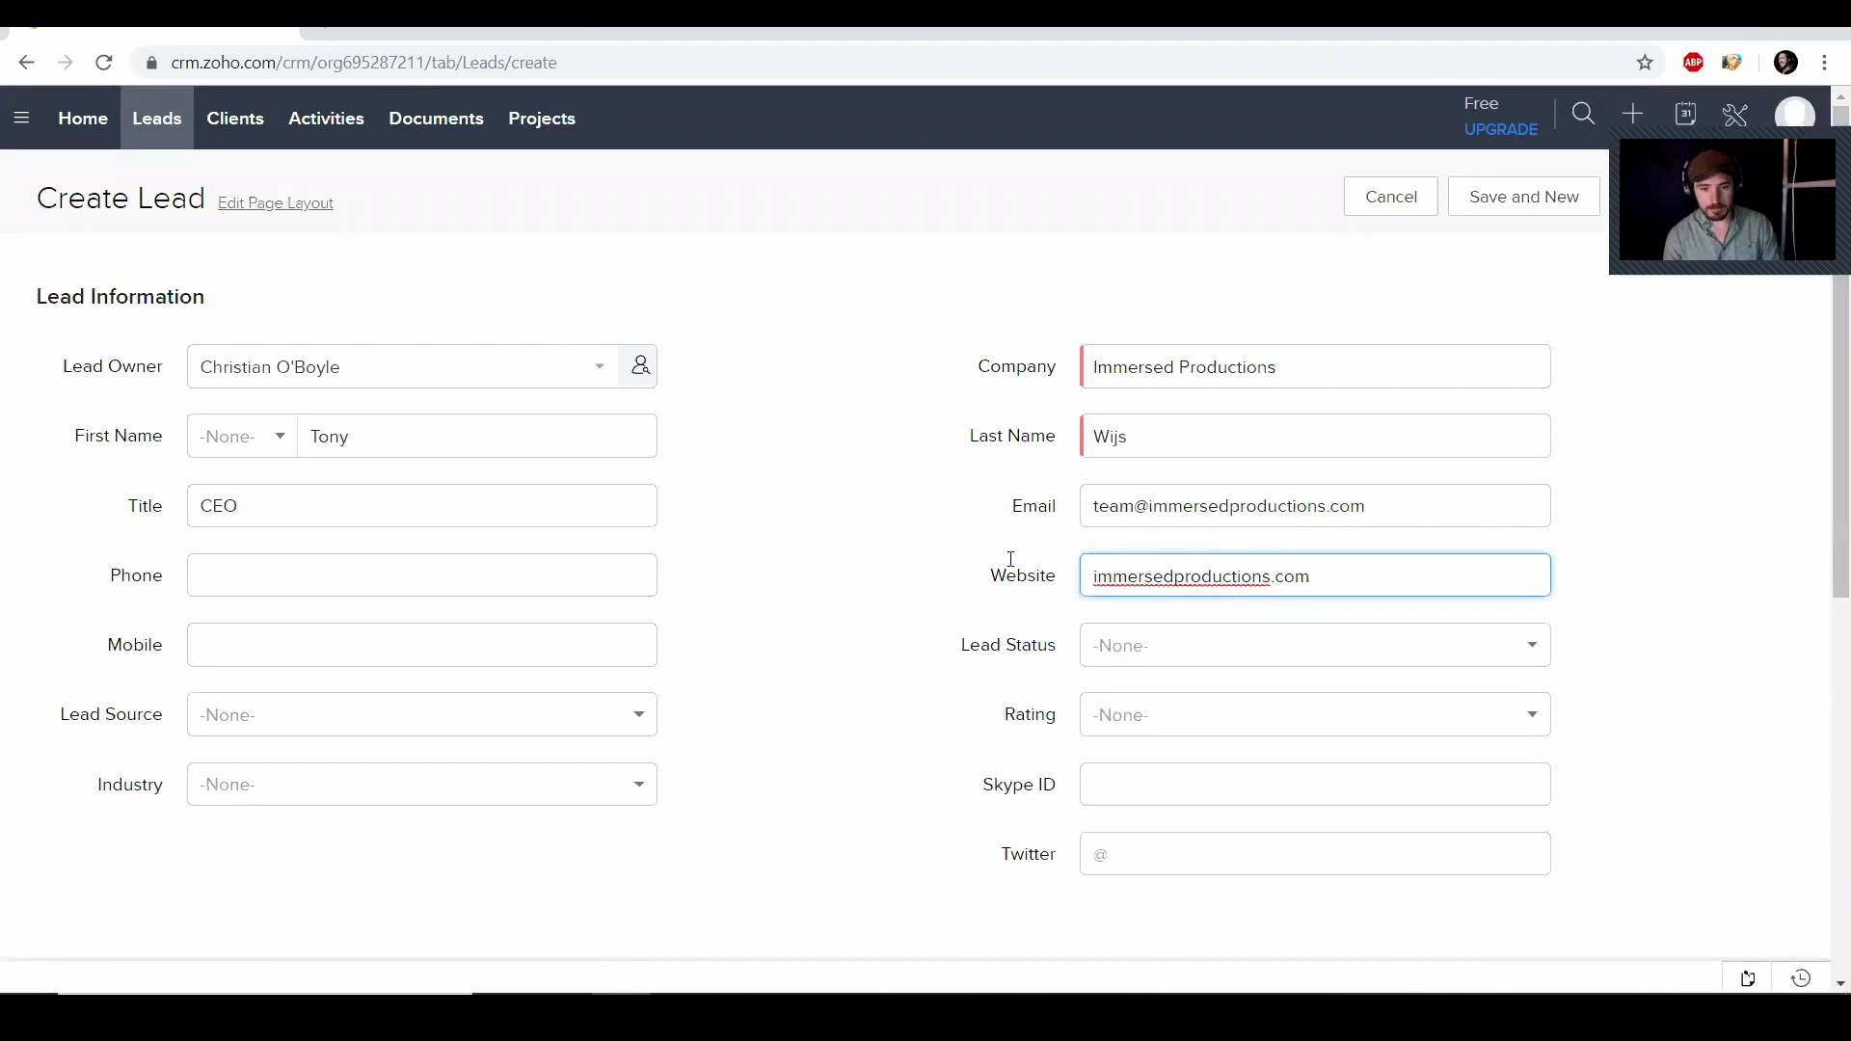
Set the lead source to Referrals and the industry to Production House, leaving status unset
{"action": "left_click", "coordinate": [1123, 653]}
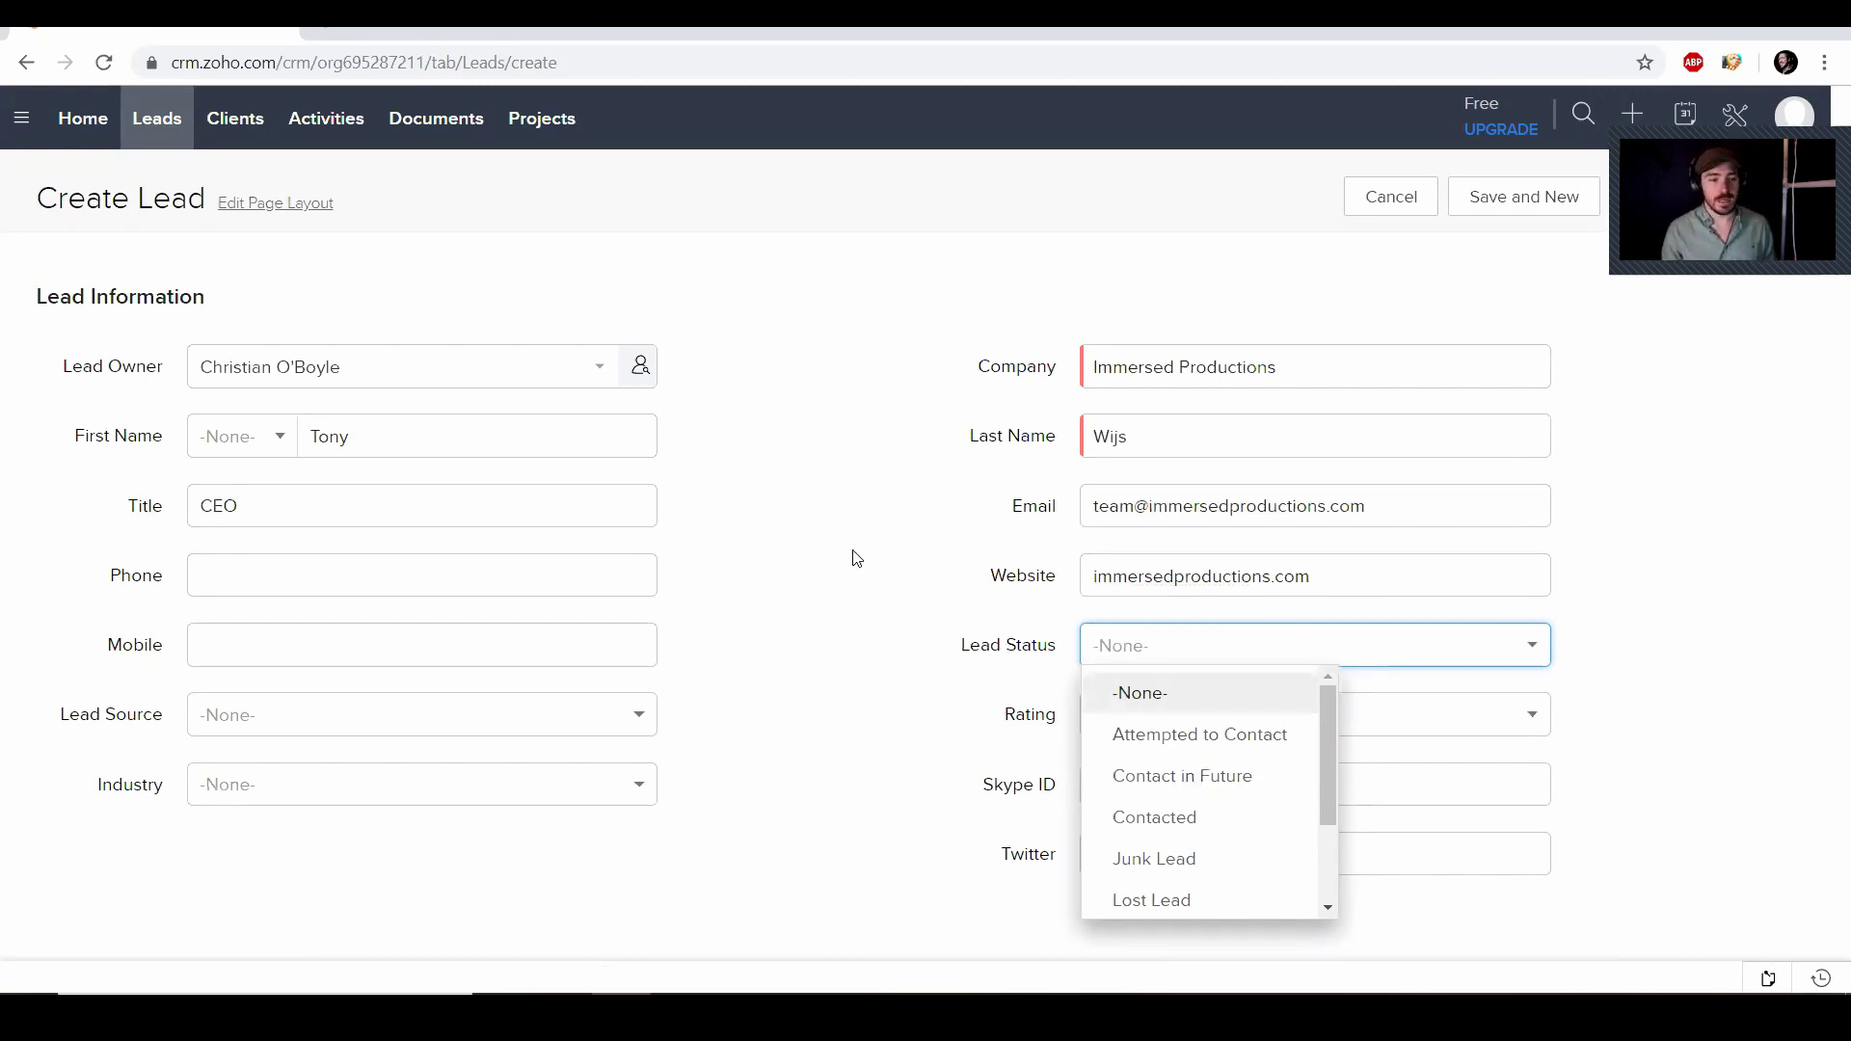
{"action": "left_click", "coordinate": [806, 600]}
{"action": "left_click", "coordinate": [319, 733]}
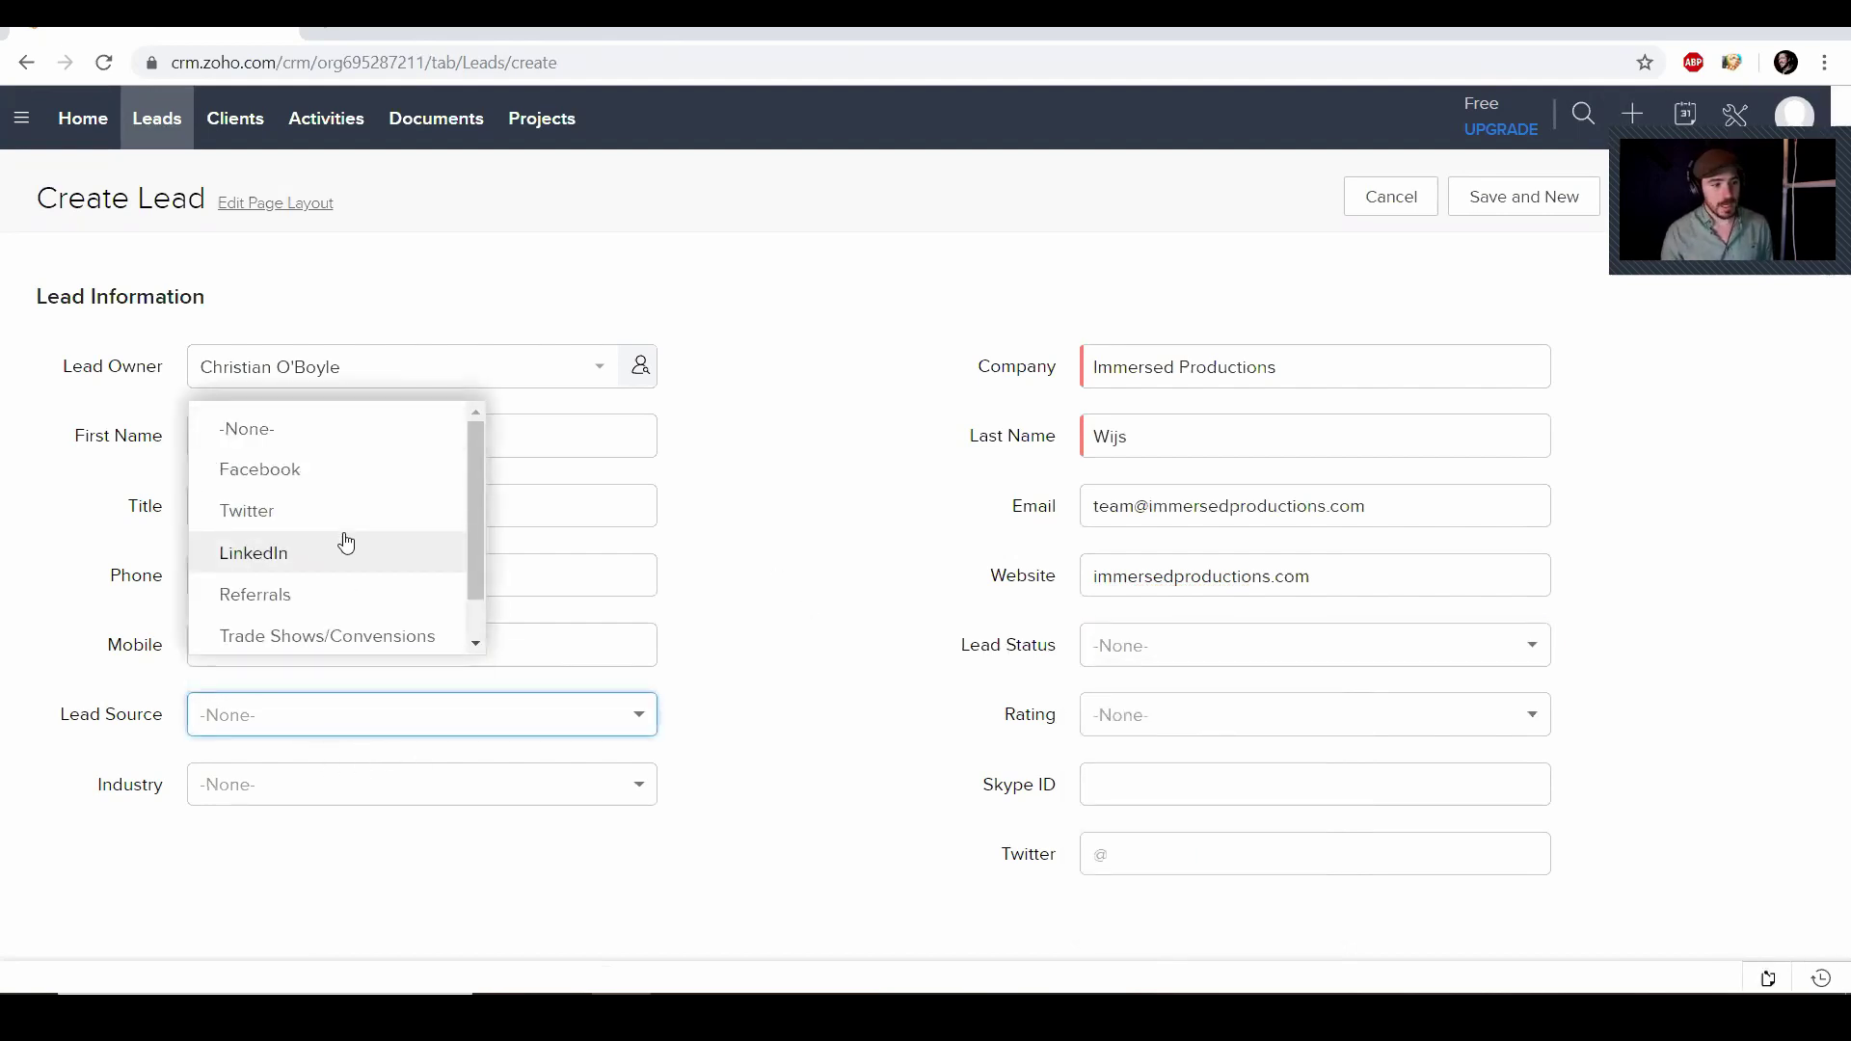
{"action": "left_click", "coordinate": [305, 605]}
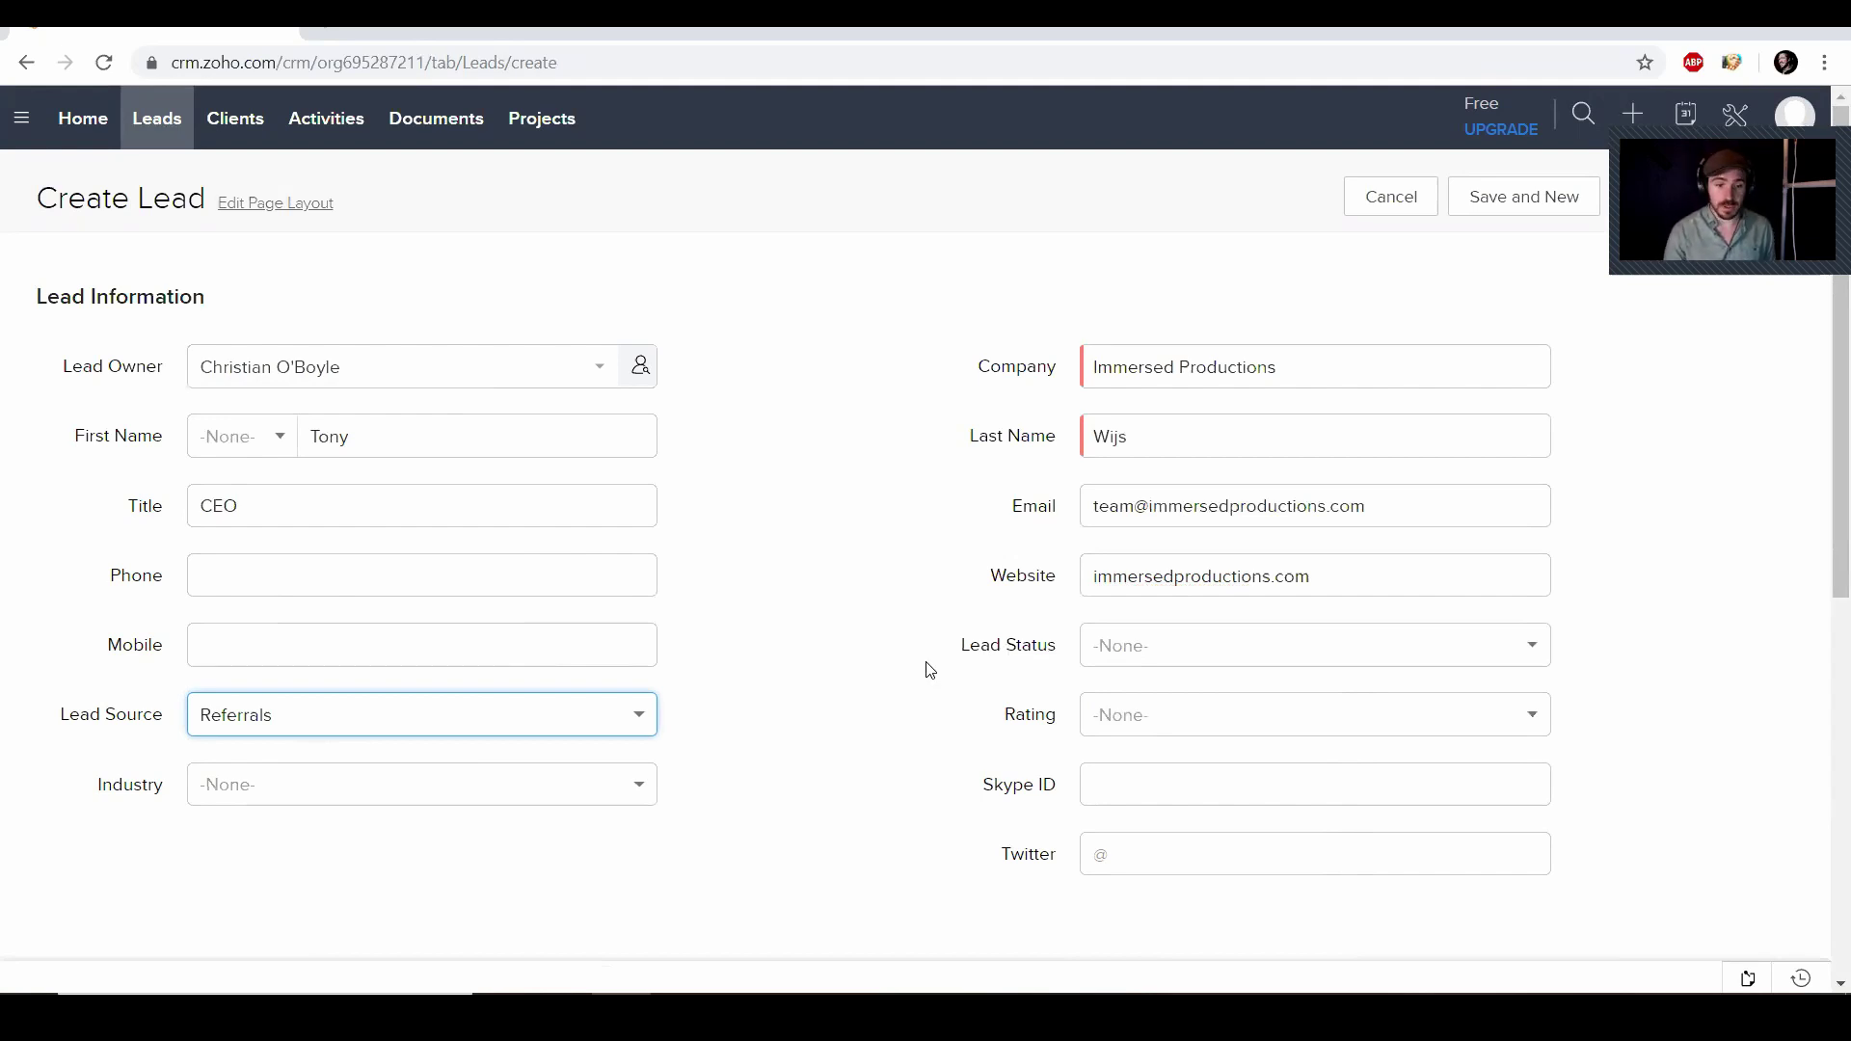
{"action": "left_click", "coordinate": [531, 792]}
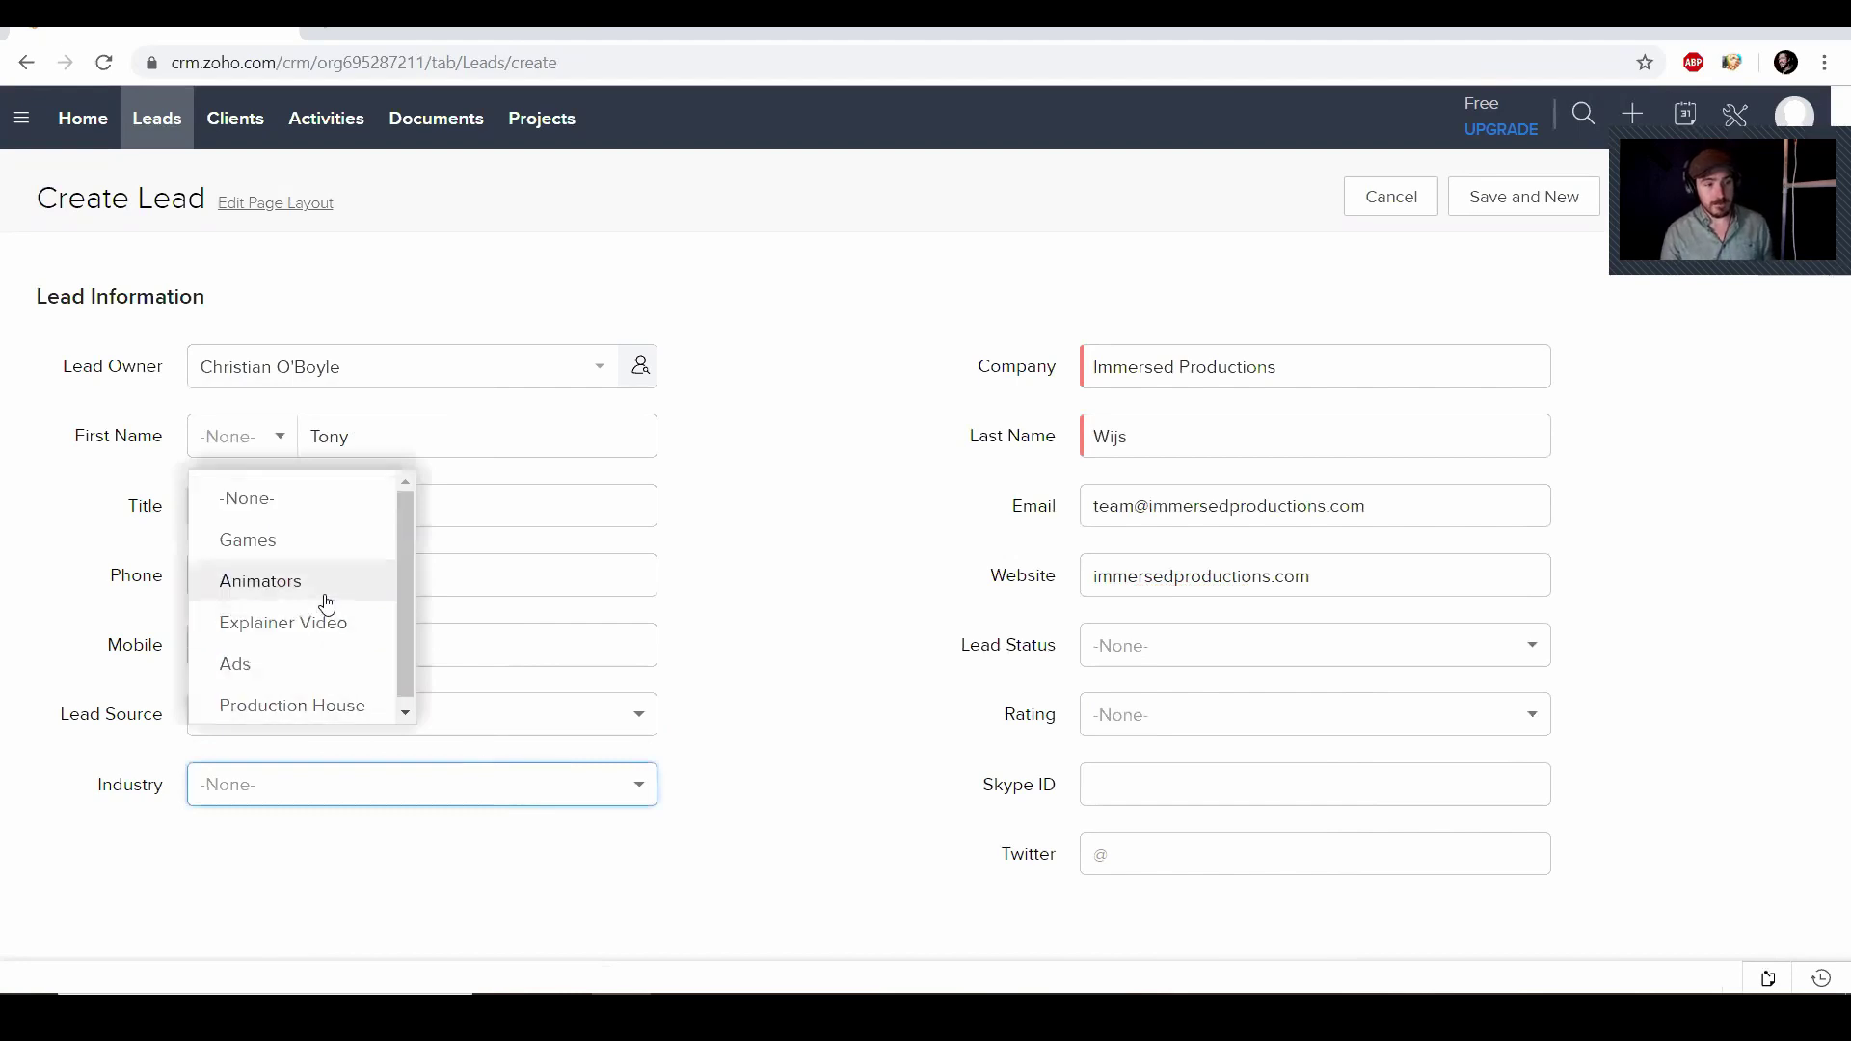
{"action": "scroll", "coordinate": [402, 619], "scroll_direction": "down", "scroll_amount": 1}
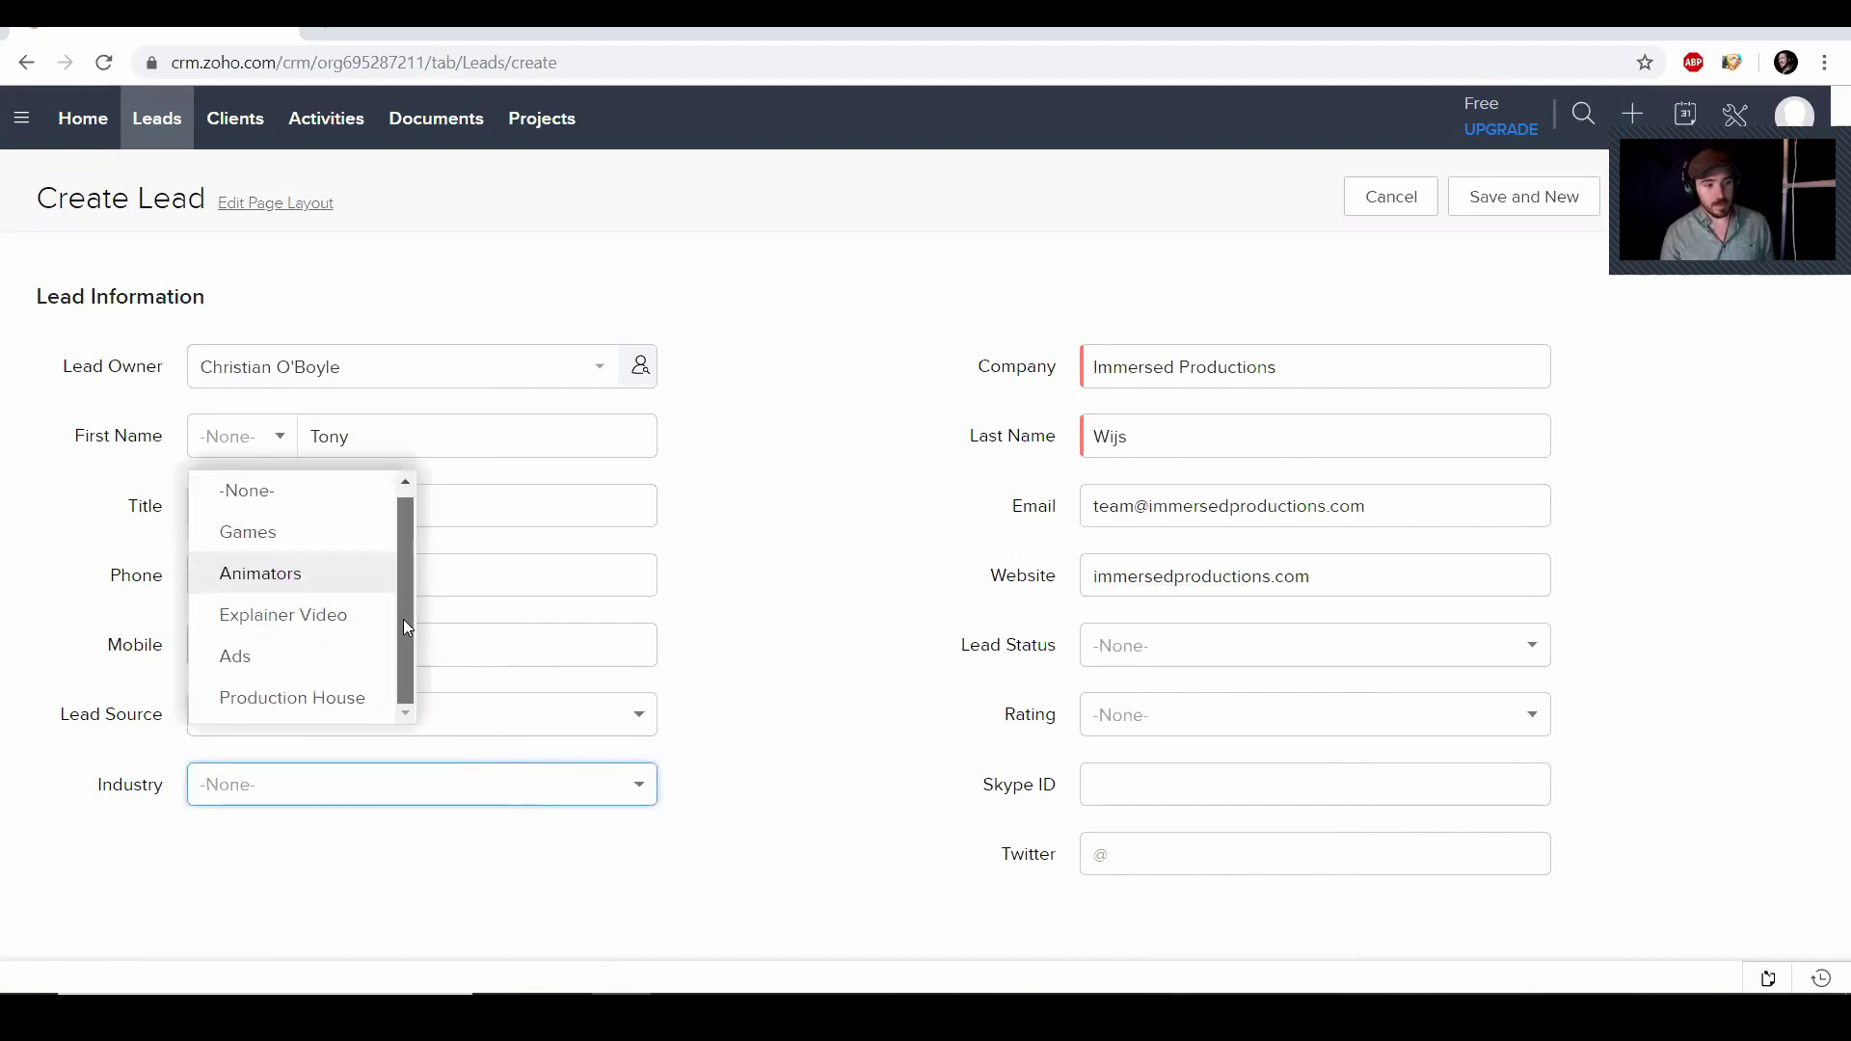
{"action": "left_click", "coordinate": [353, 701]}
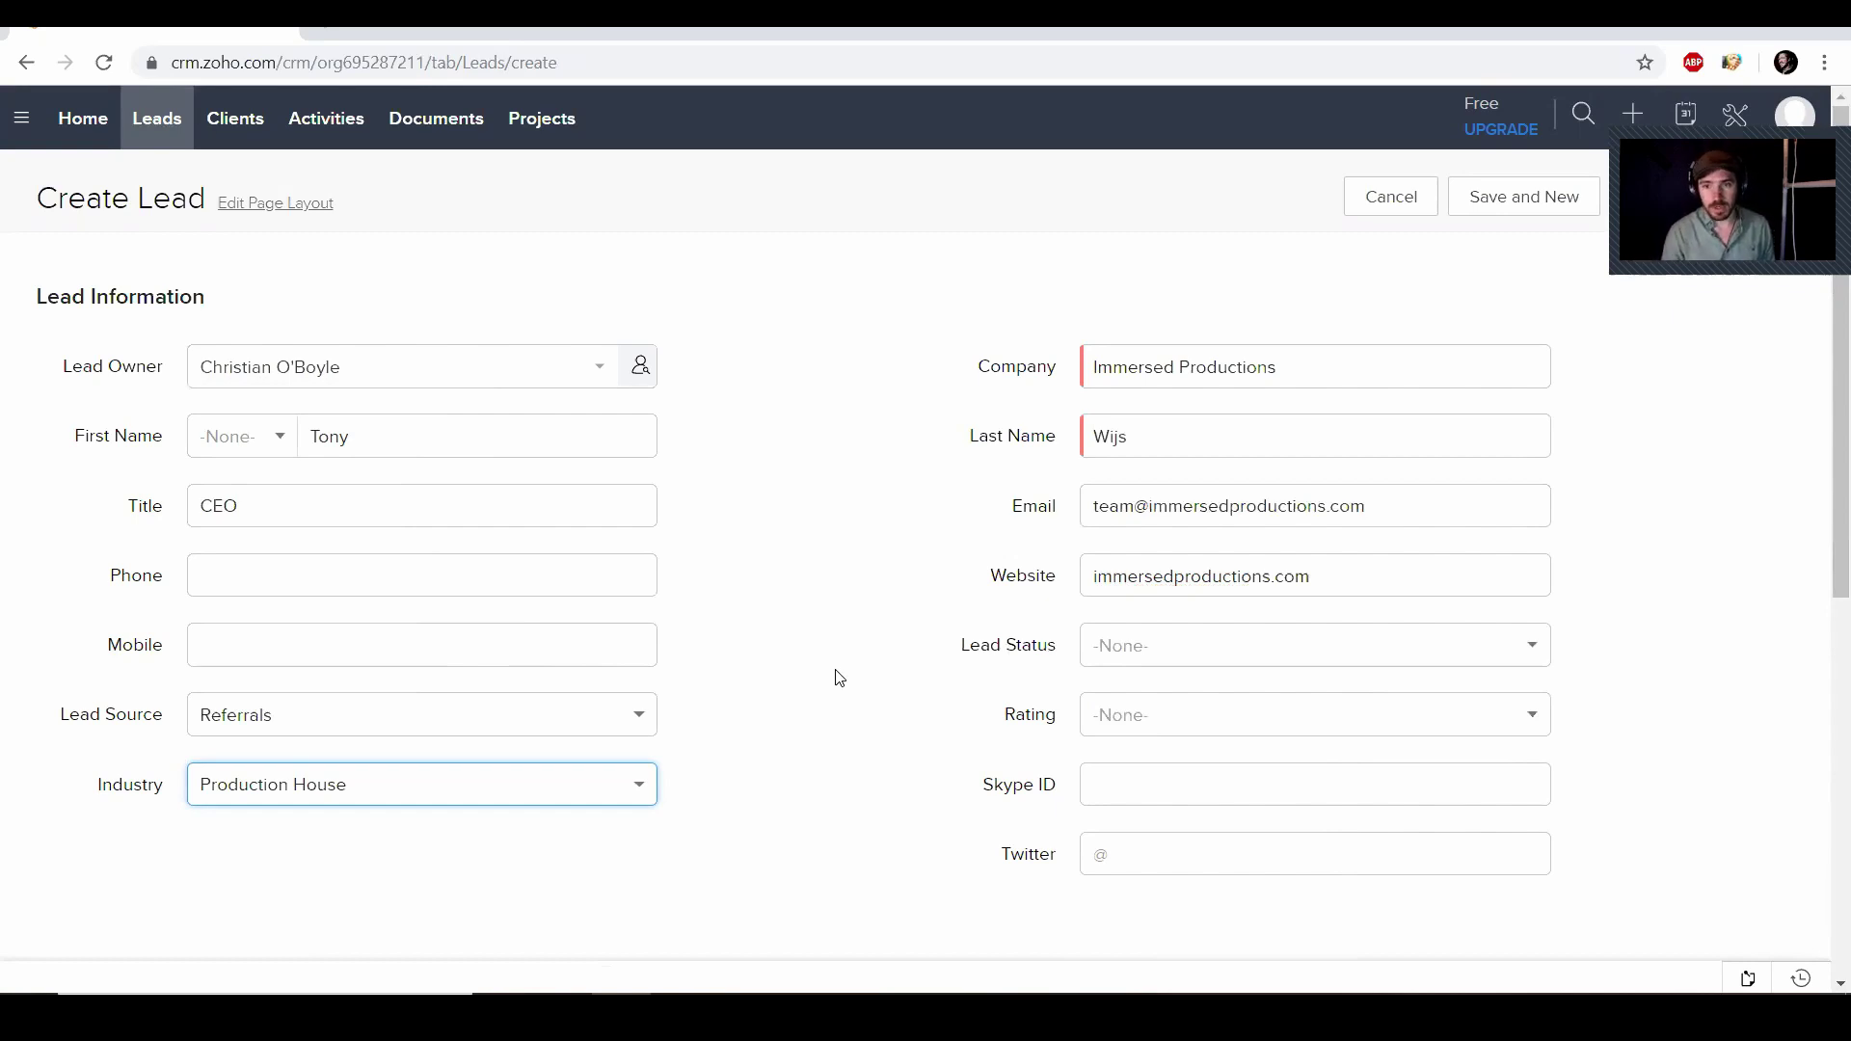
Add the lead's Twitter handle, review the rest of the form, and save the lead
{"action": "scroll", "coordinate": [838, 678], "scroll_direction": "down", "scroll_amount": 2}
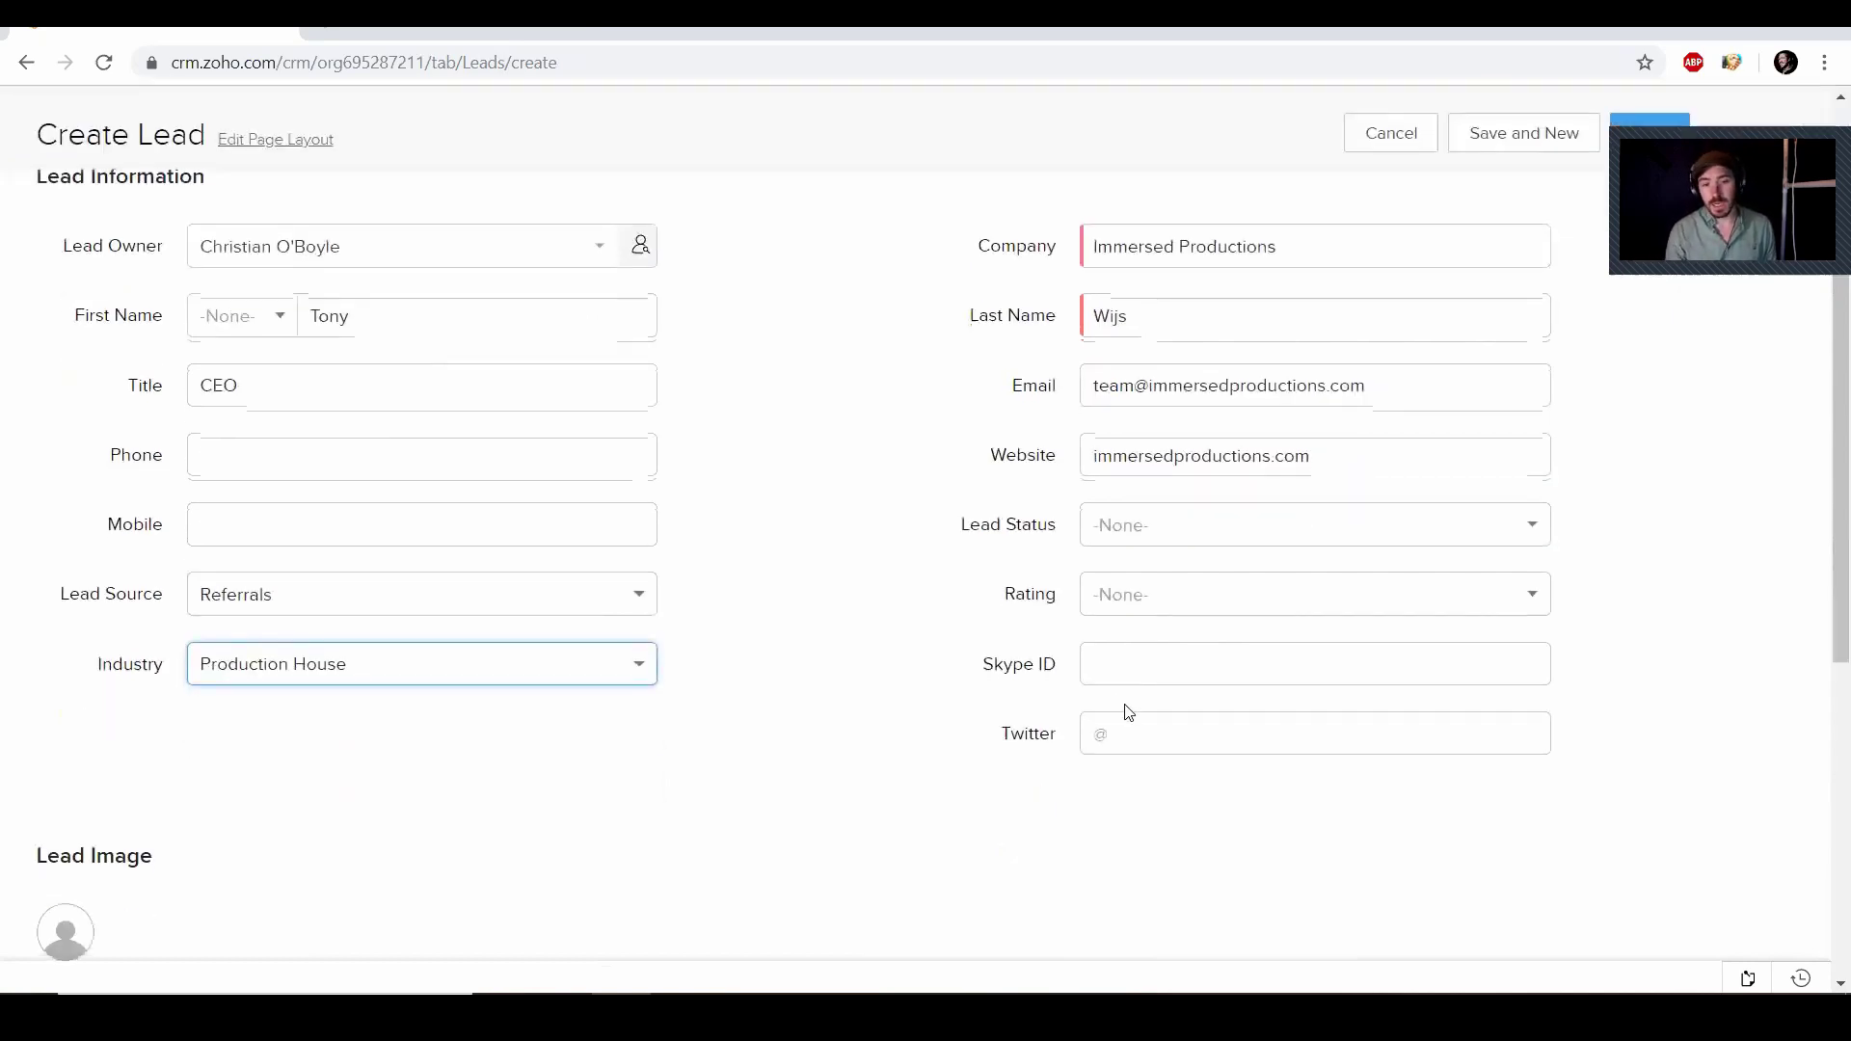
{"action": "left_click", "coordinate": [1124, 719]}
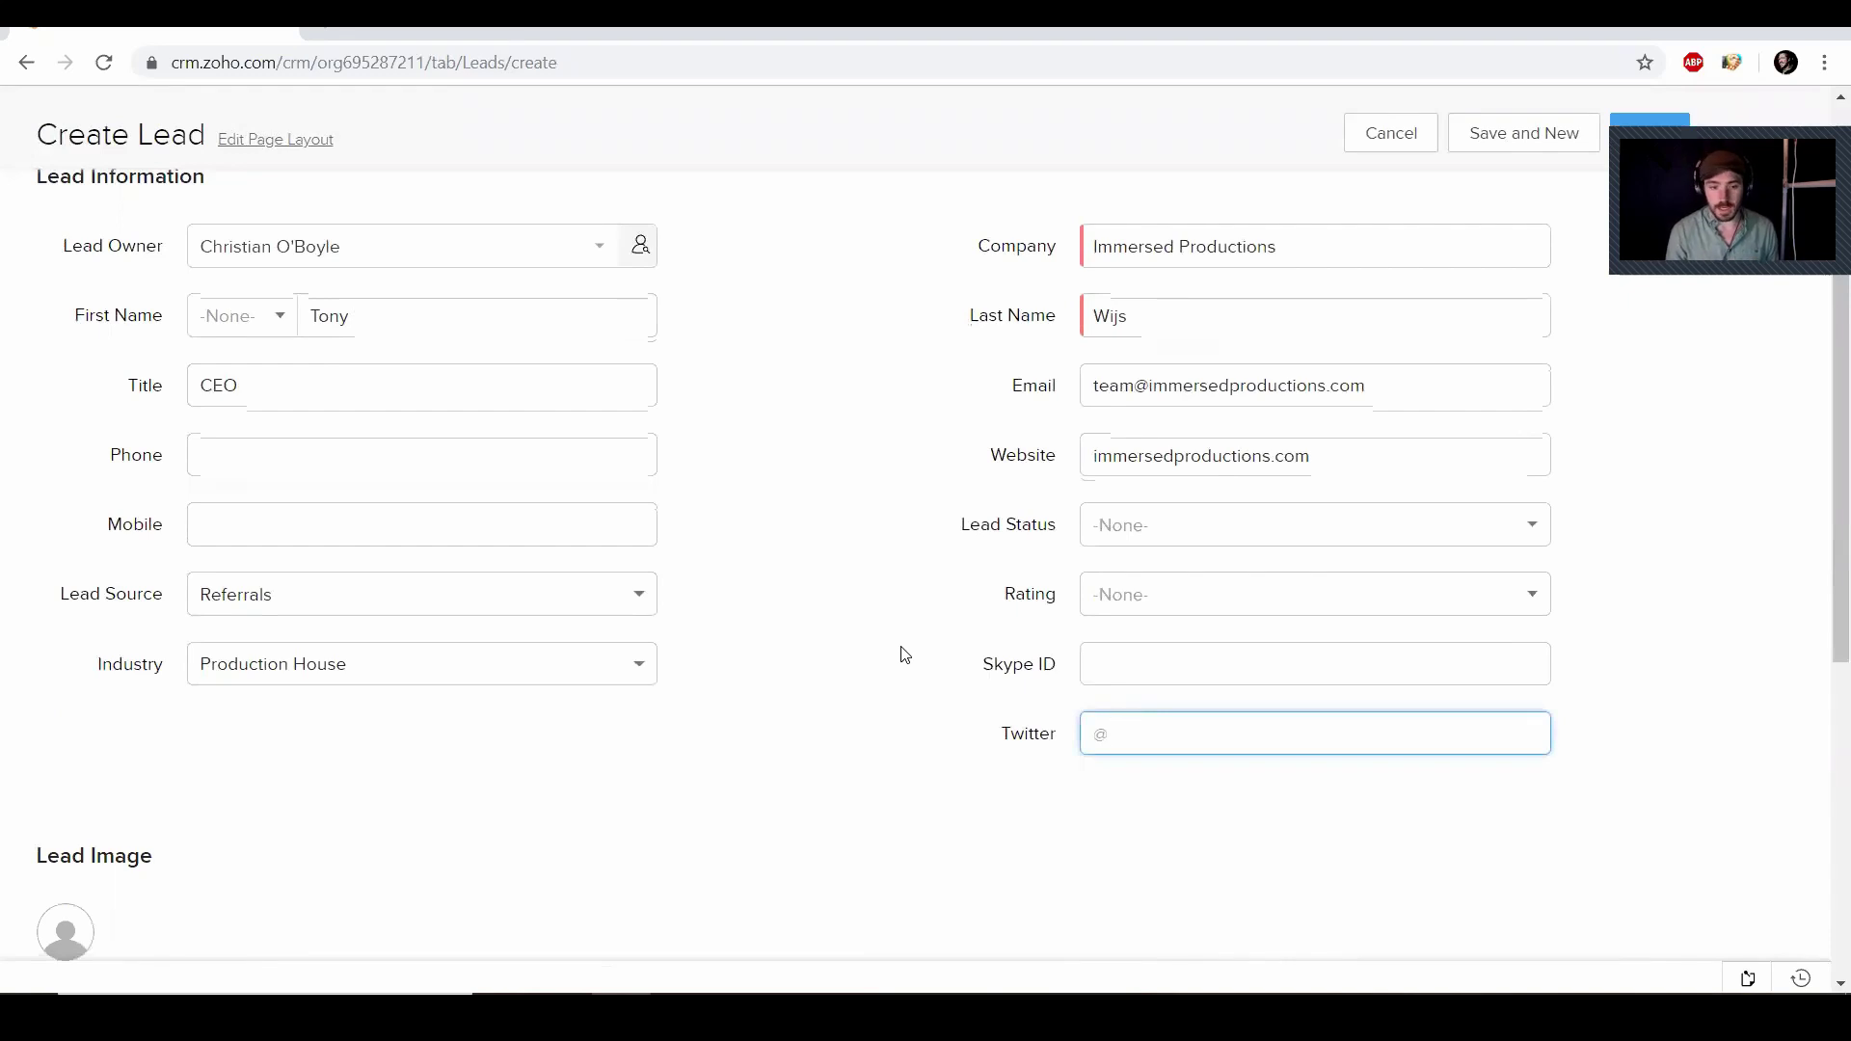
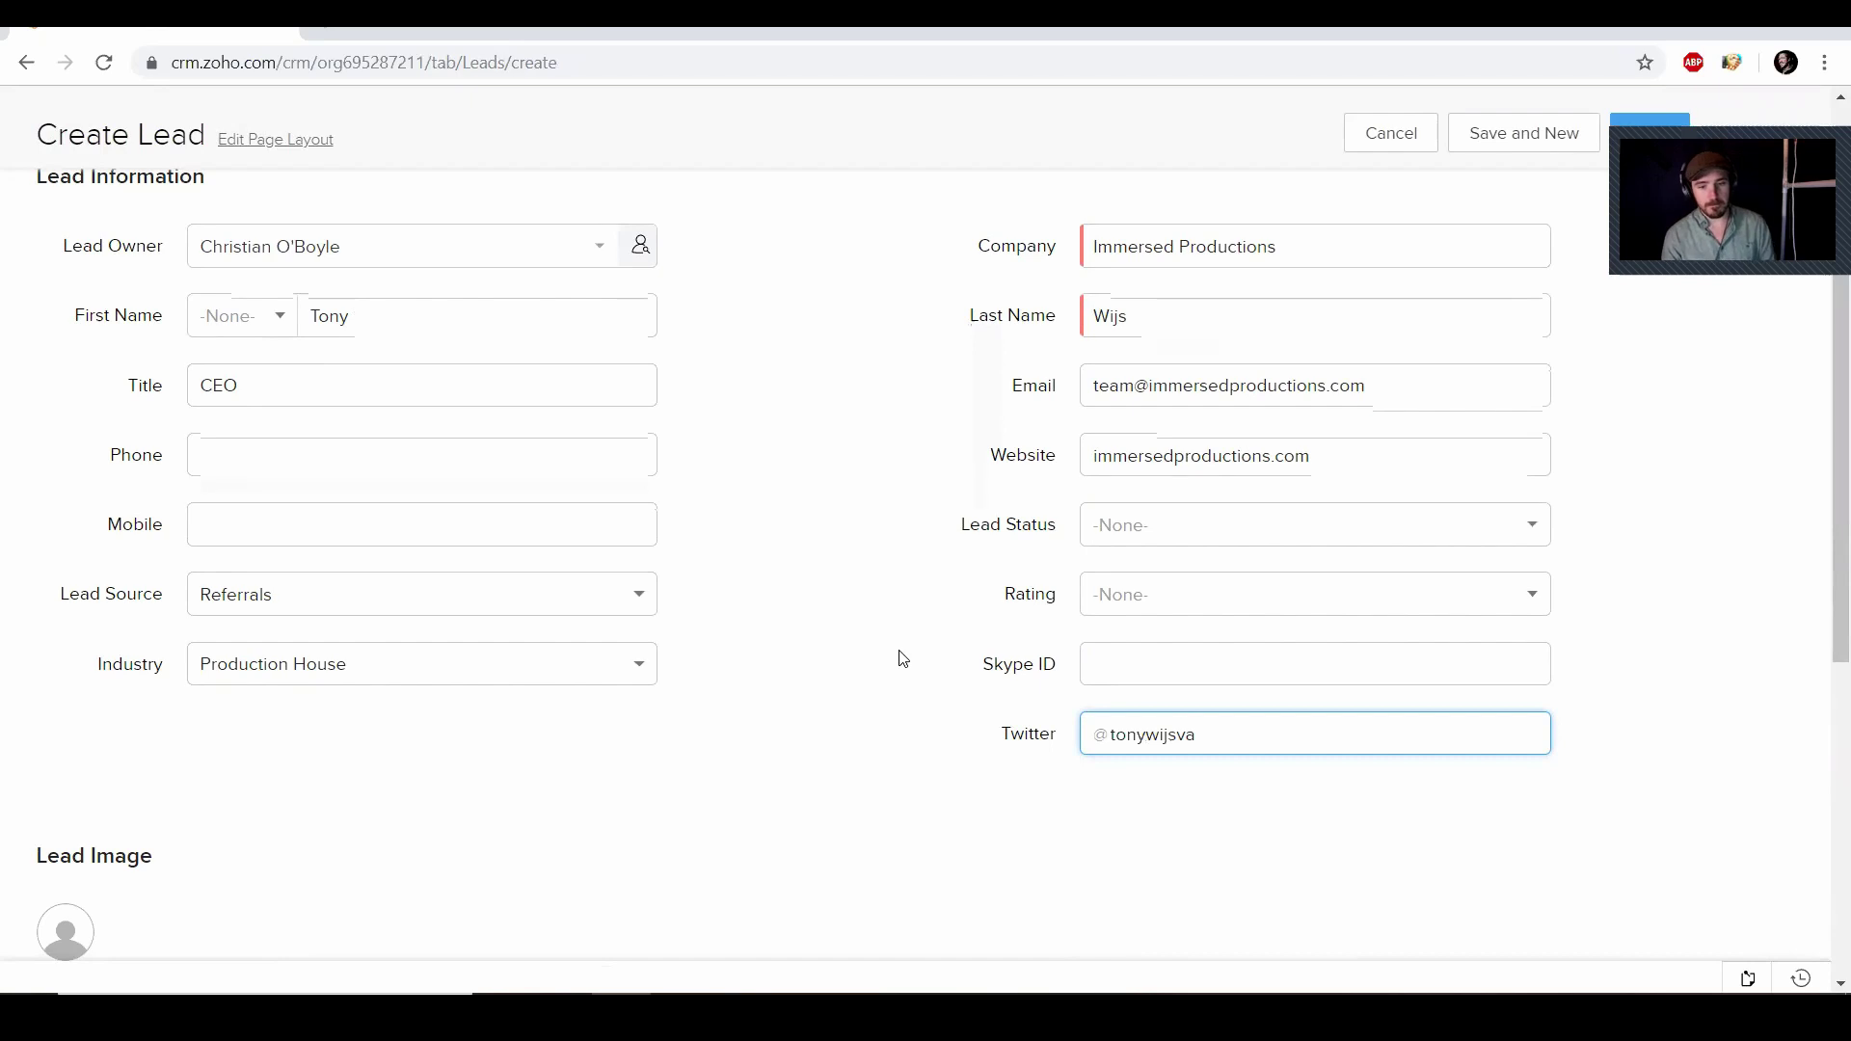
{"action": "scroll", "coordinate": [892, 675], "scroll_direction": "down", "scroll_amount": 3}
{"action": "scroll", "coordinate": [863, 712], "scroll_direction": "down", "scroll_amount": 1}
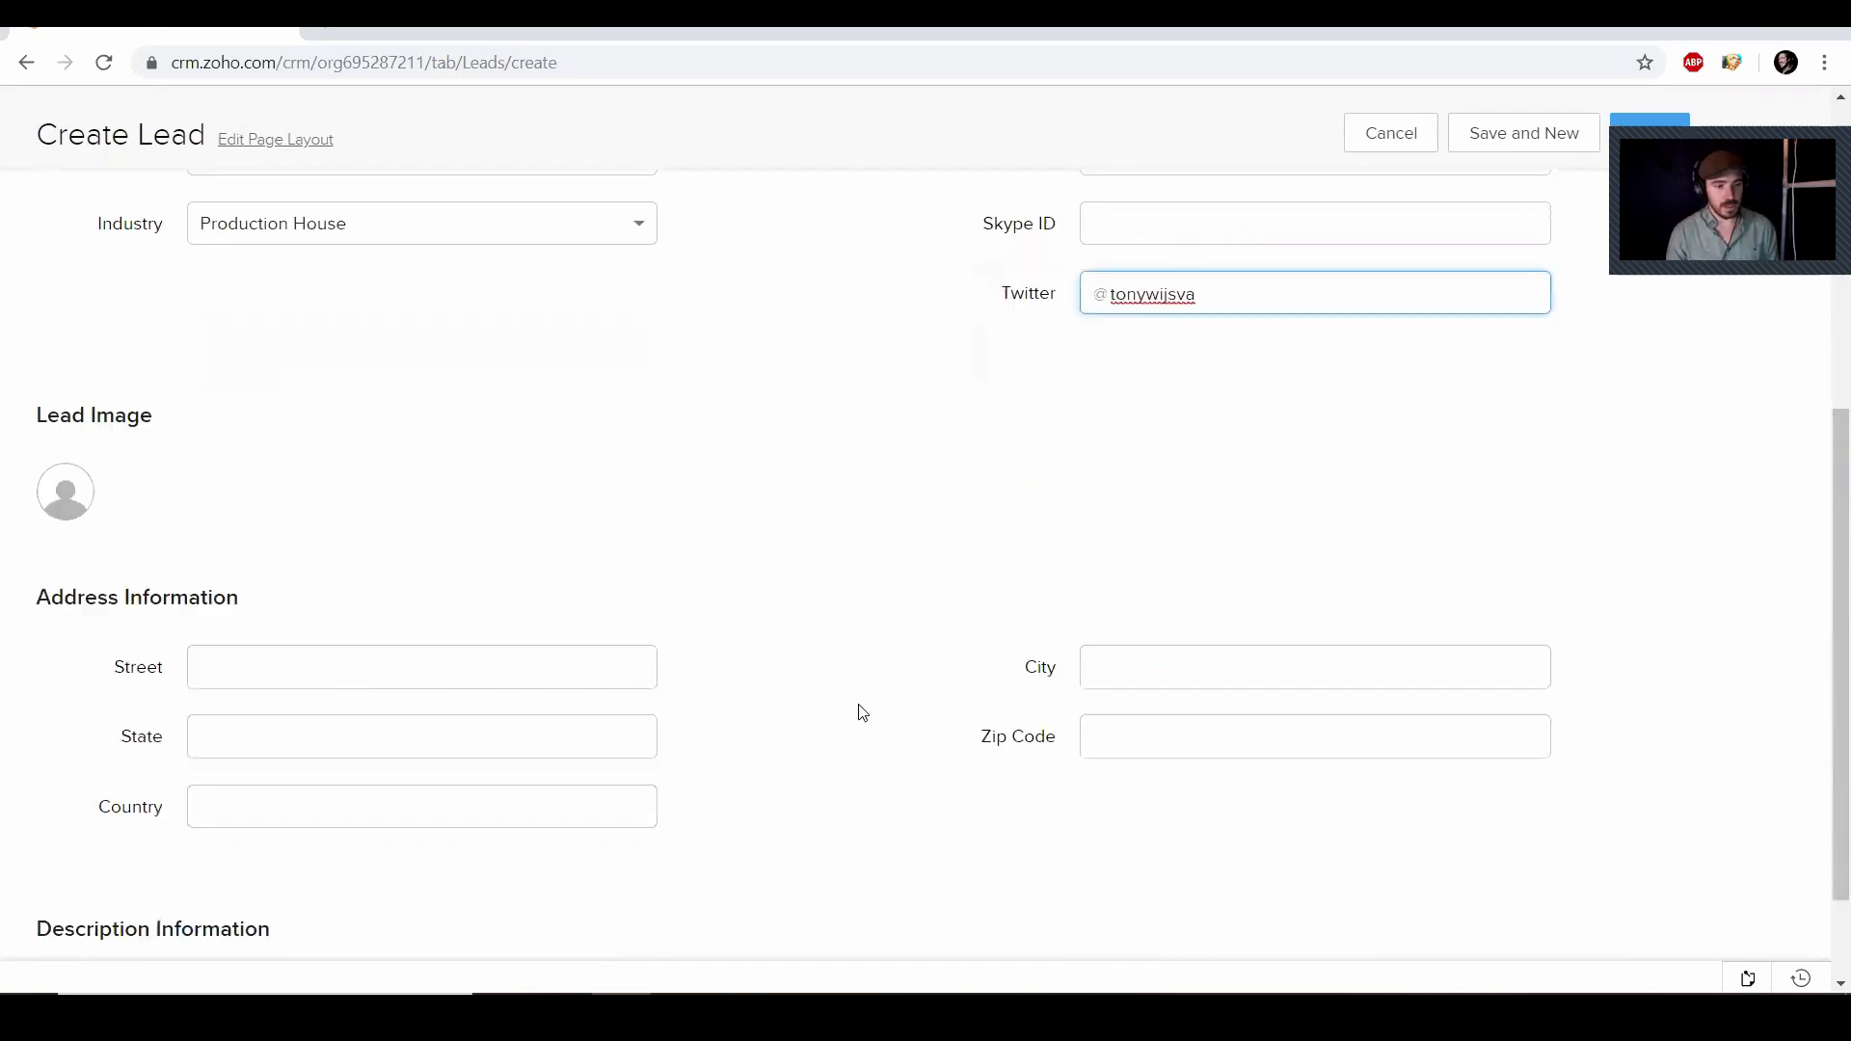
{"action": "scroll", "coordinate": [858, 718], "scroll_direction": "down", "scroll_amount": 1}
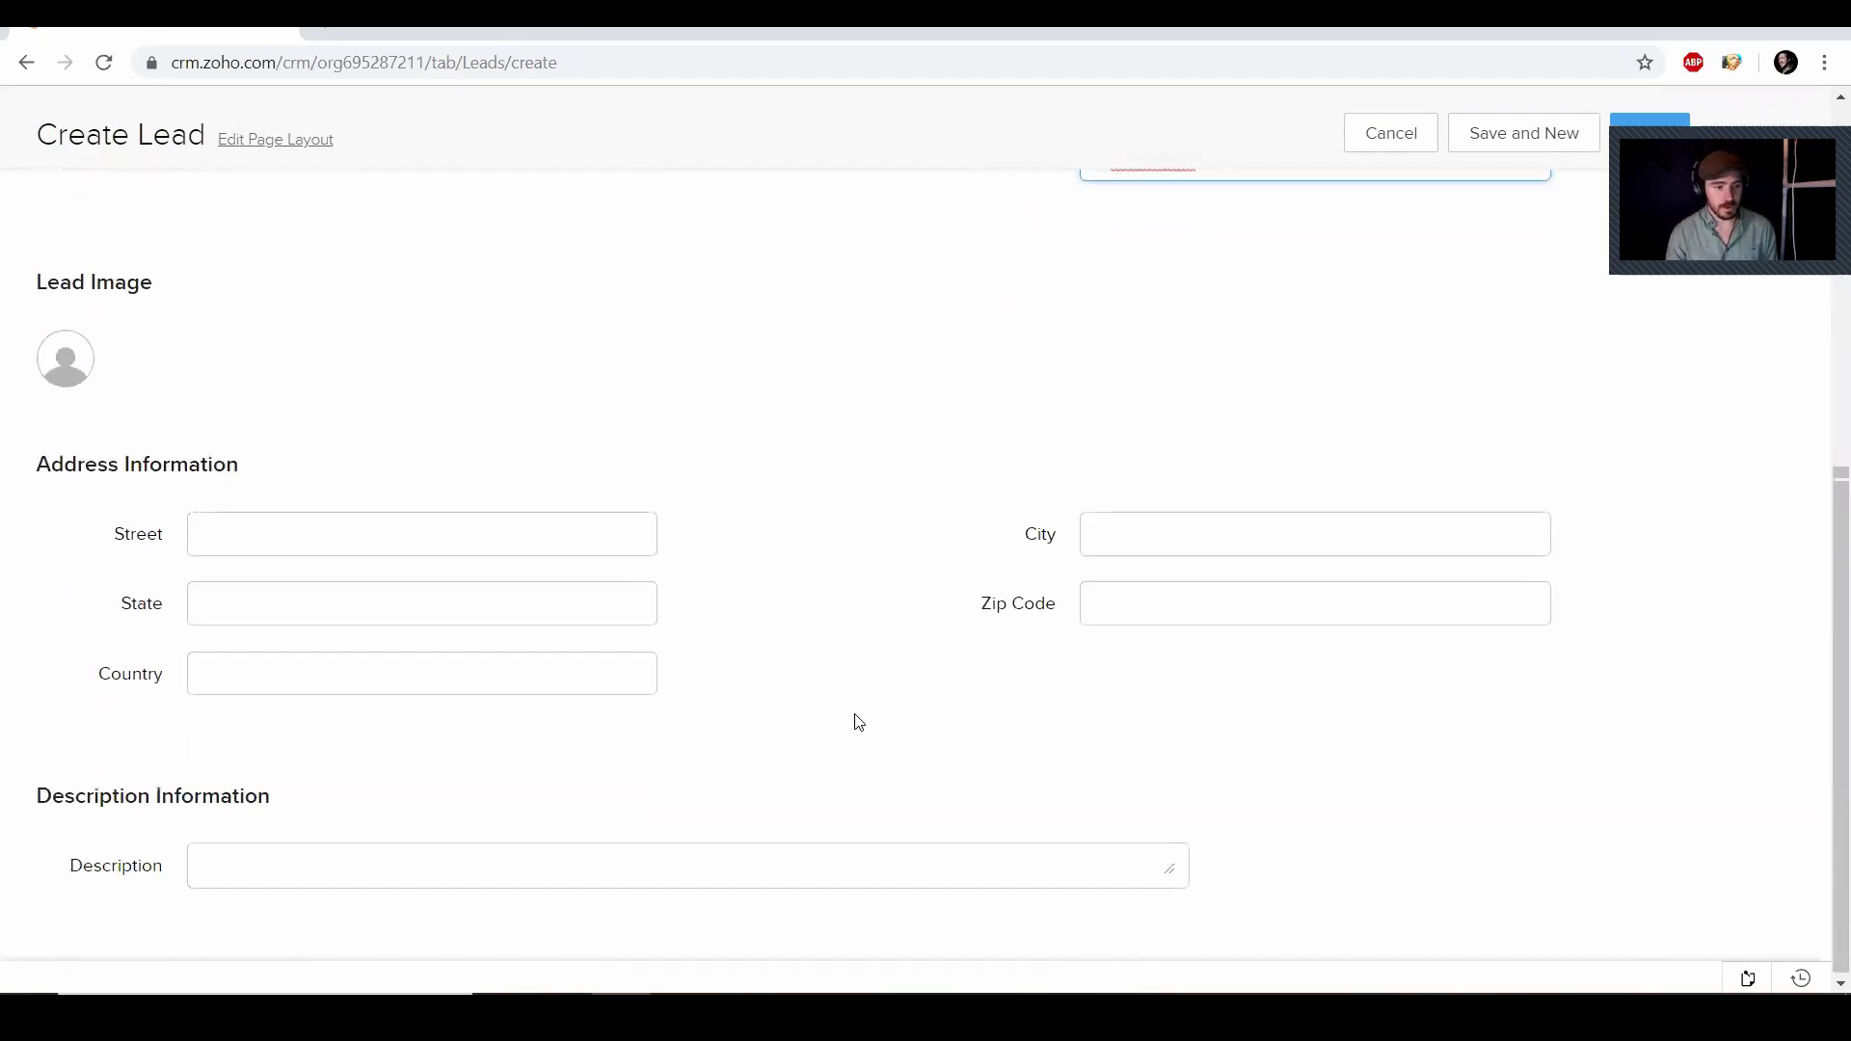
{"action": "scroll", "coordinate": [835, 674], "scroll_direction": "up", "scroll_amount": 6}
{"action": "scroll", "coordinate": [829, 659], "scroll_direction": "down", "scroll_amount": 2}
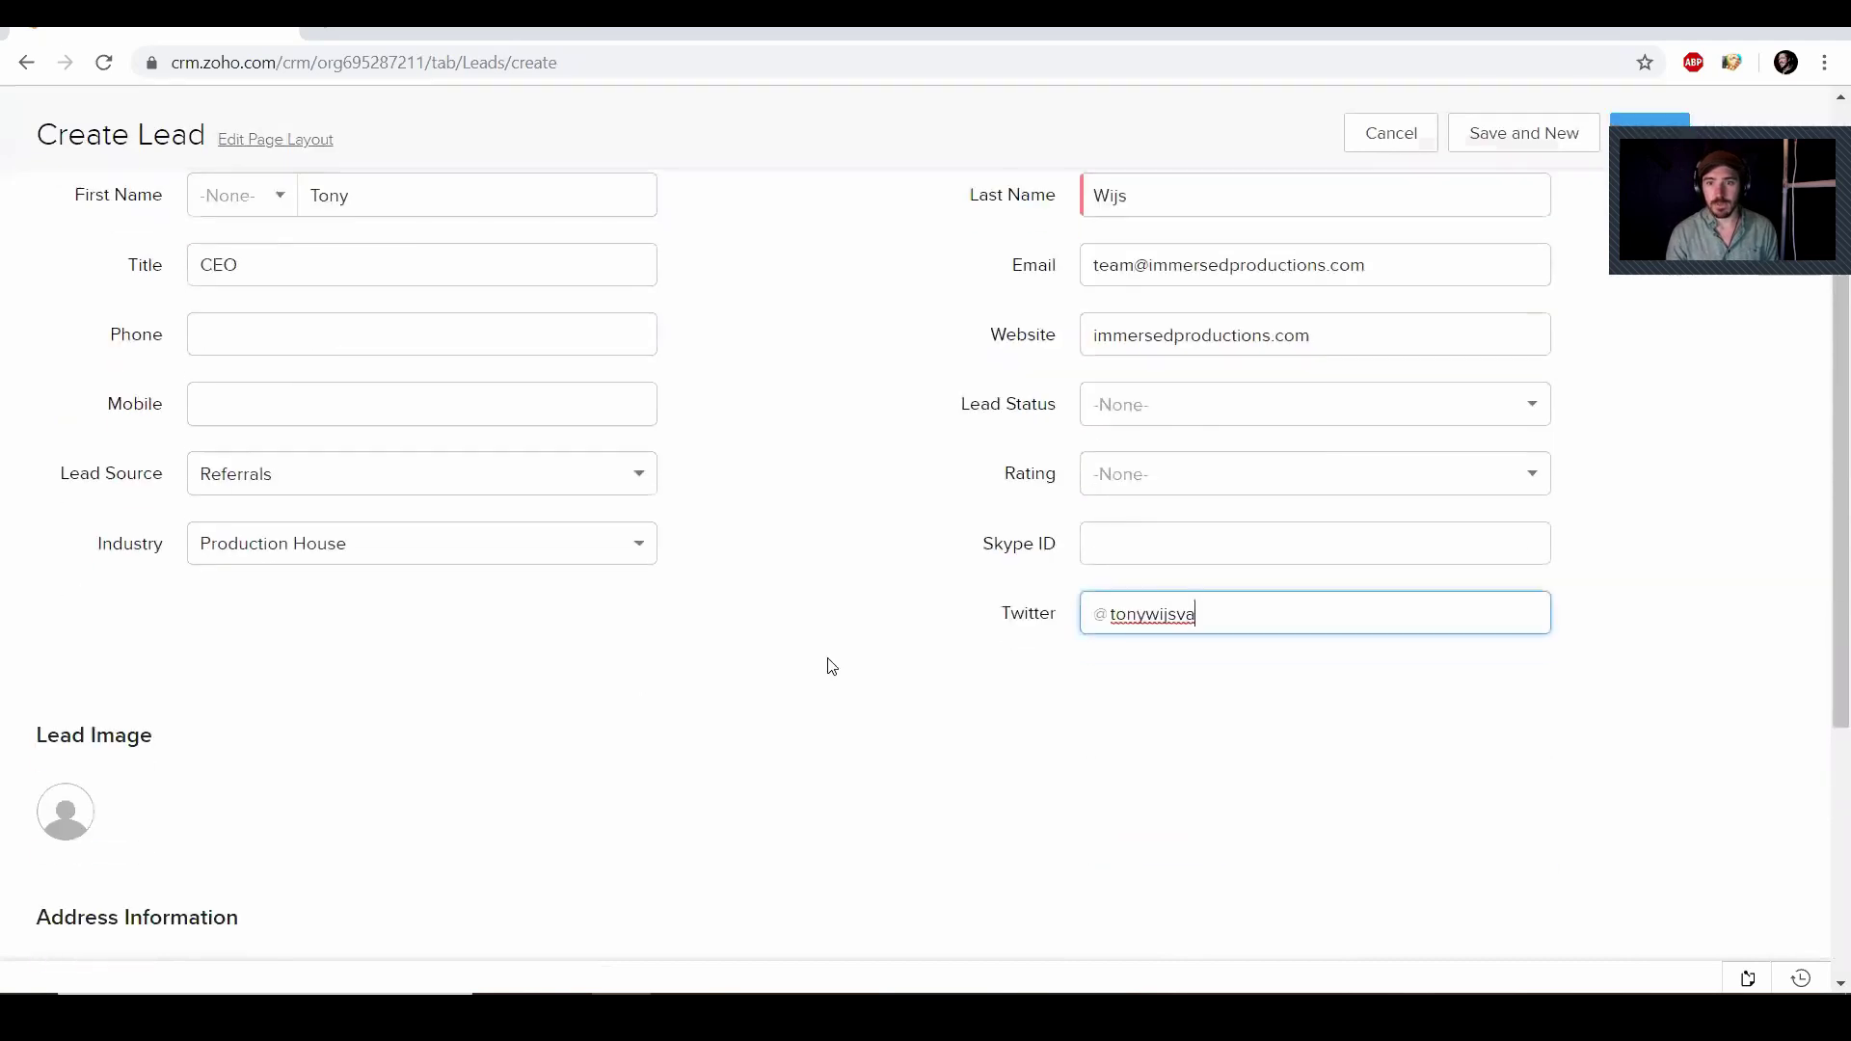
{"action": "left_click", "coordinate": [1649, 132]}
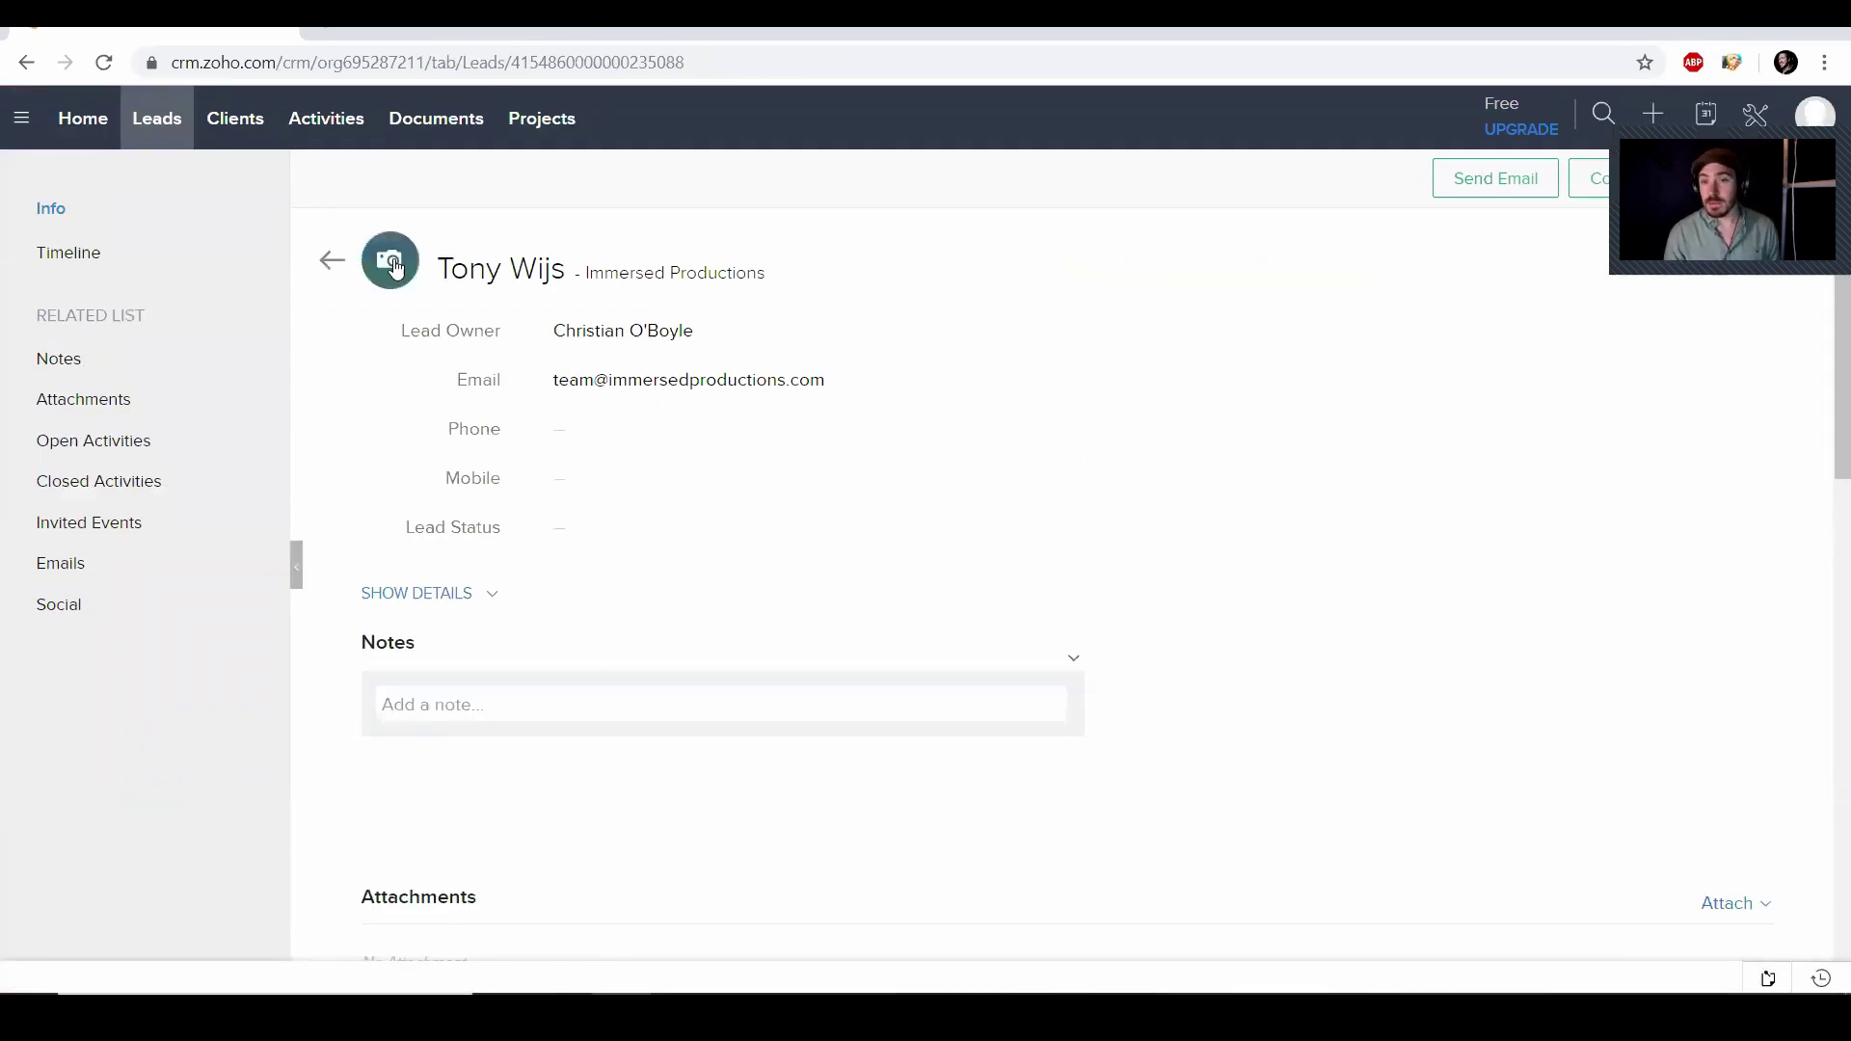
Save a note on the lead saying you and the lead are business partners, then scroll to Open Activities
{"action": "scroll", "coordinate": [549, 604], "scroll_direction": "down", "scroll_amount": 1}
{"action": "left_click", "coordinate": [550, 604]}
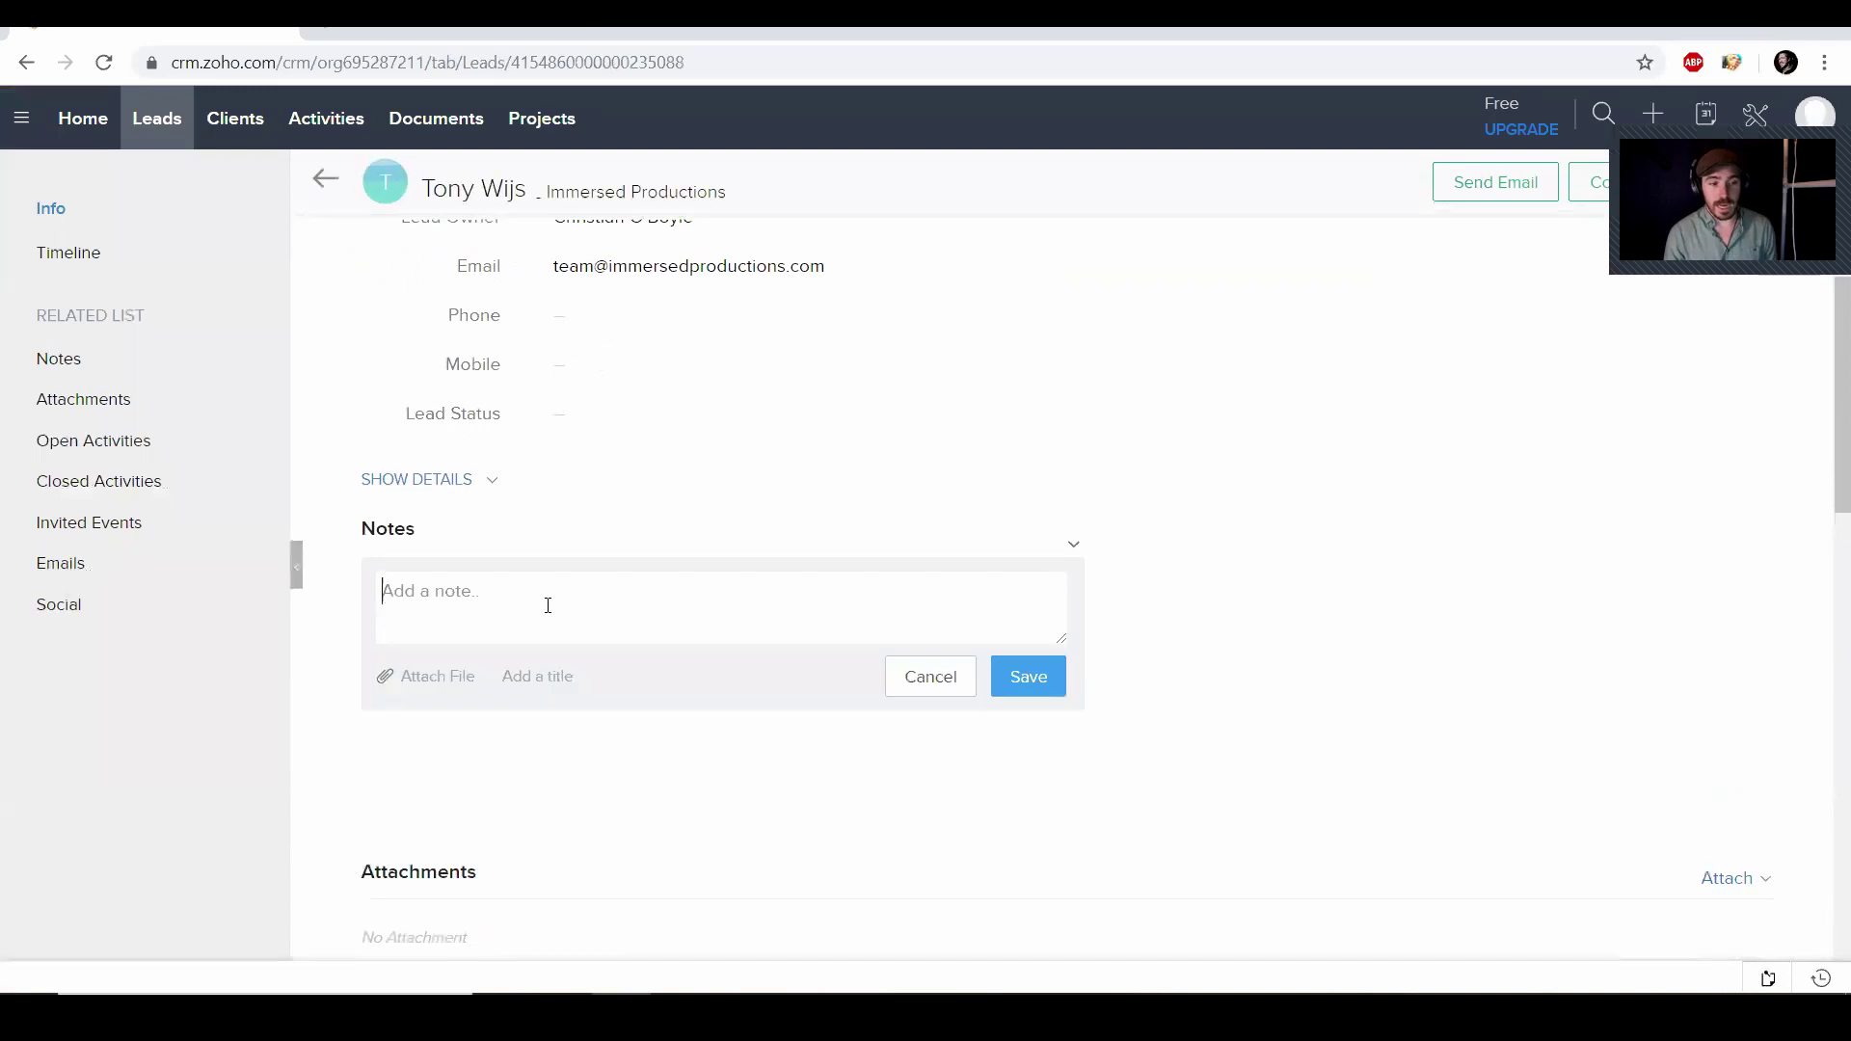
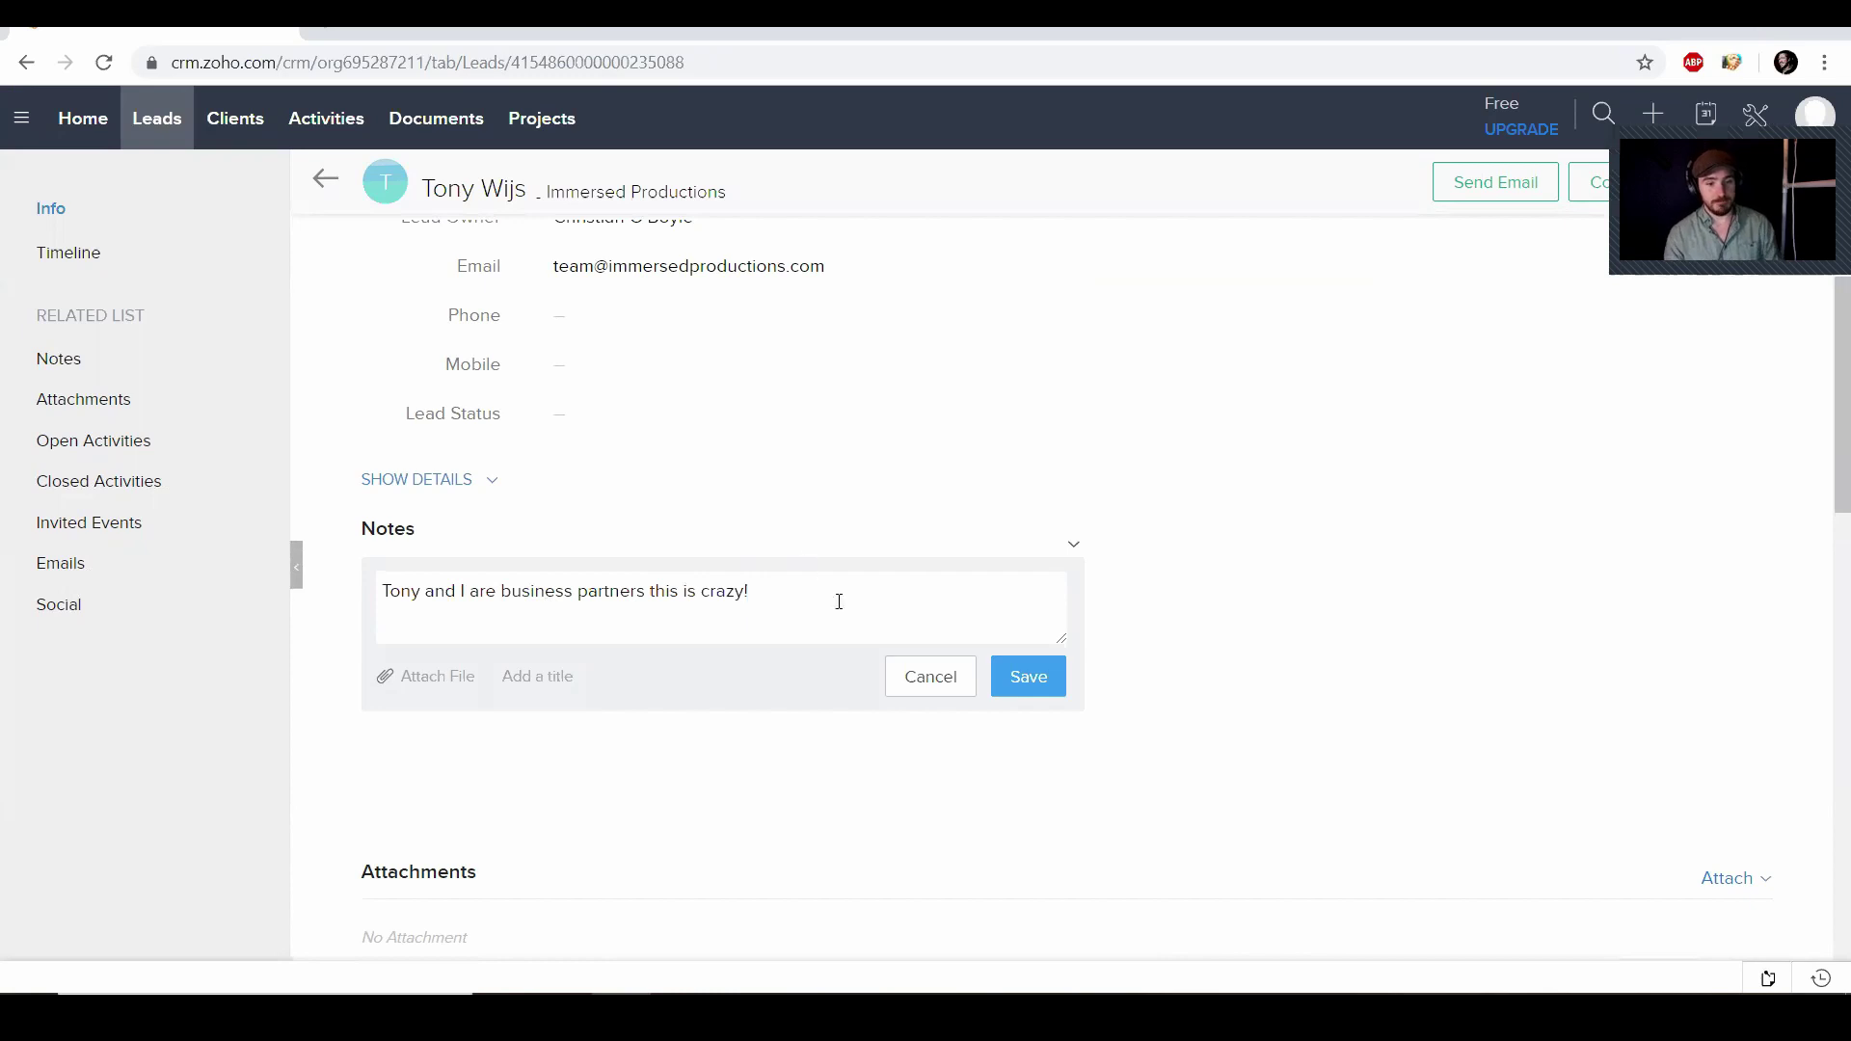
{"action": "left_click", "coordinate": [1028, 676]}
{"action": "scroll", "coordinate": [884, 528], "scroll_direction": "down", "scroll_amount": 3}
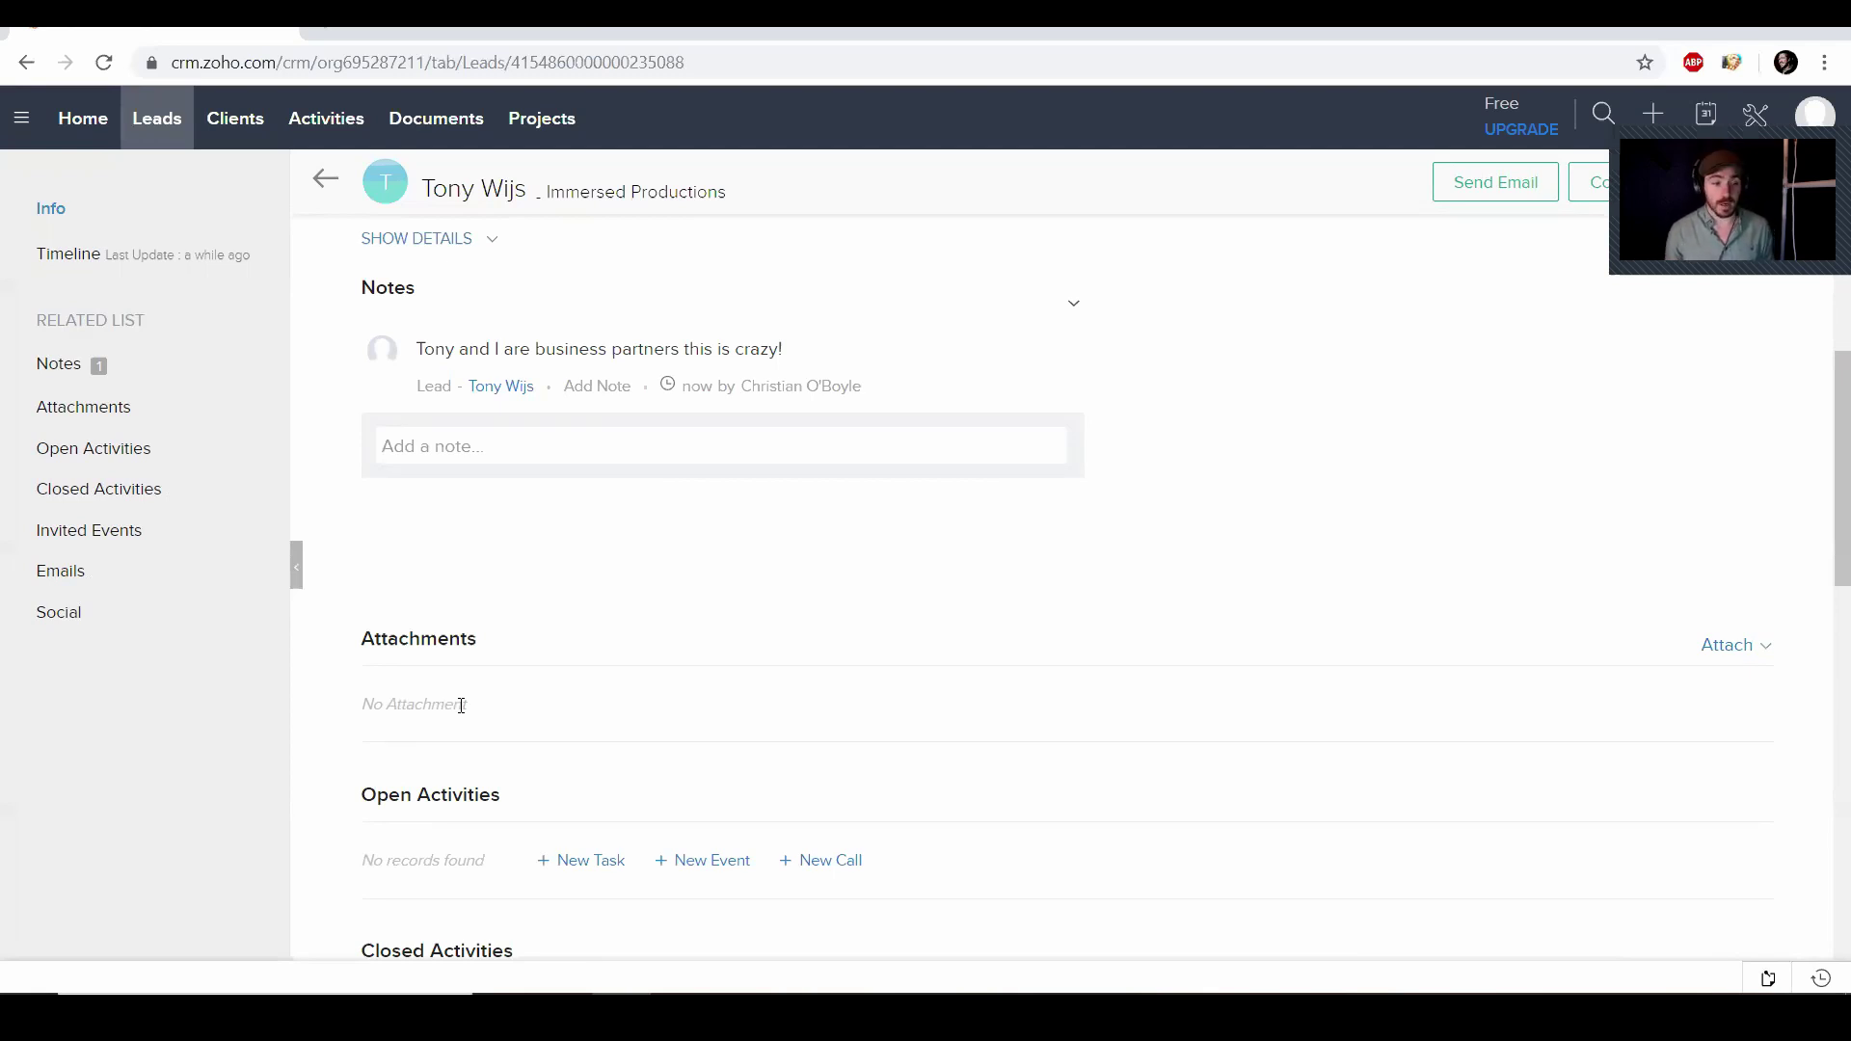
{"action": "scroll", "coordinate": [461, 704], "scroll_direction": "down", "scroll_amount": 3}
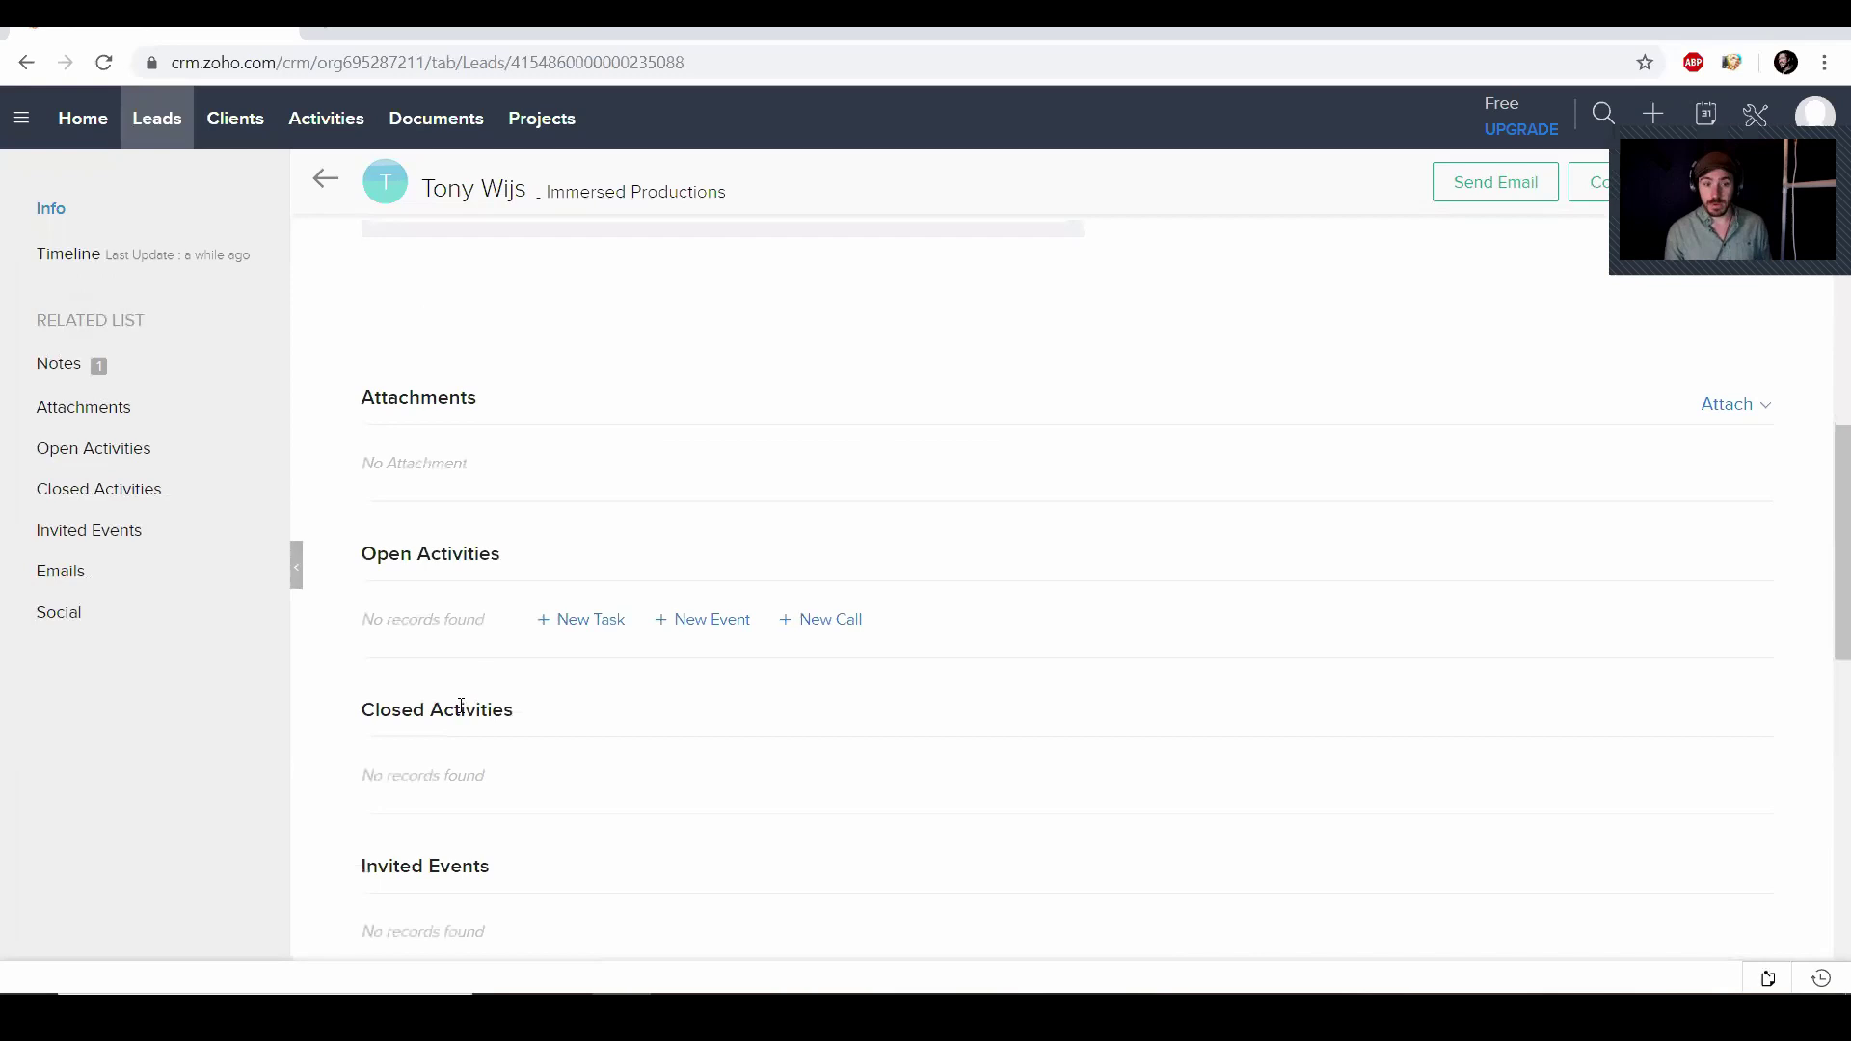
{"action": "scroll", "coordinate": [461, 705], "scroll_direction": "down", "scroll_amount": 1}
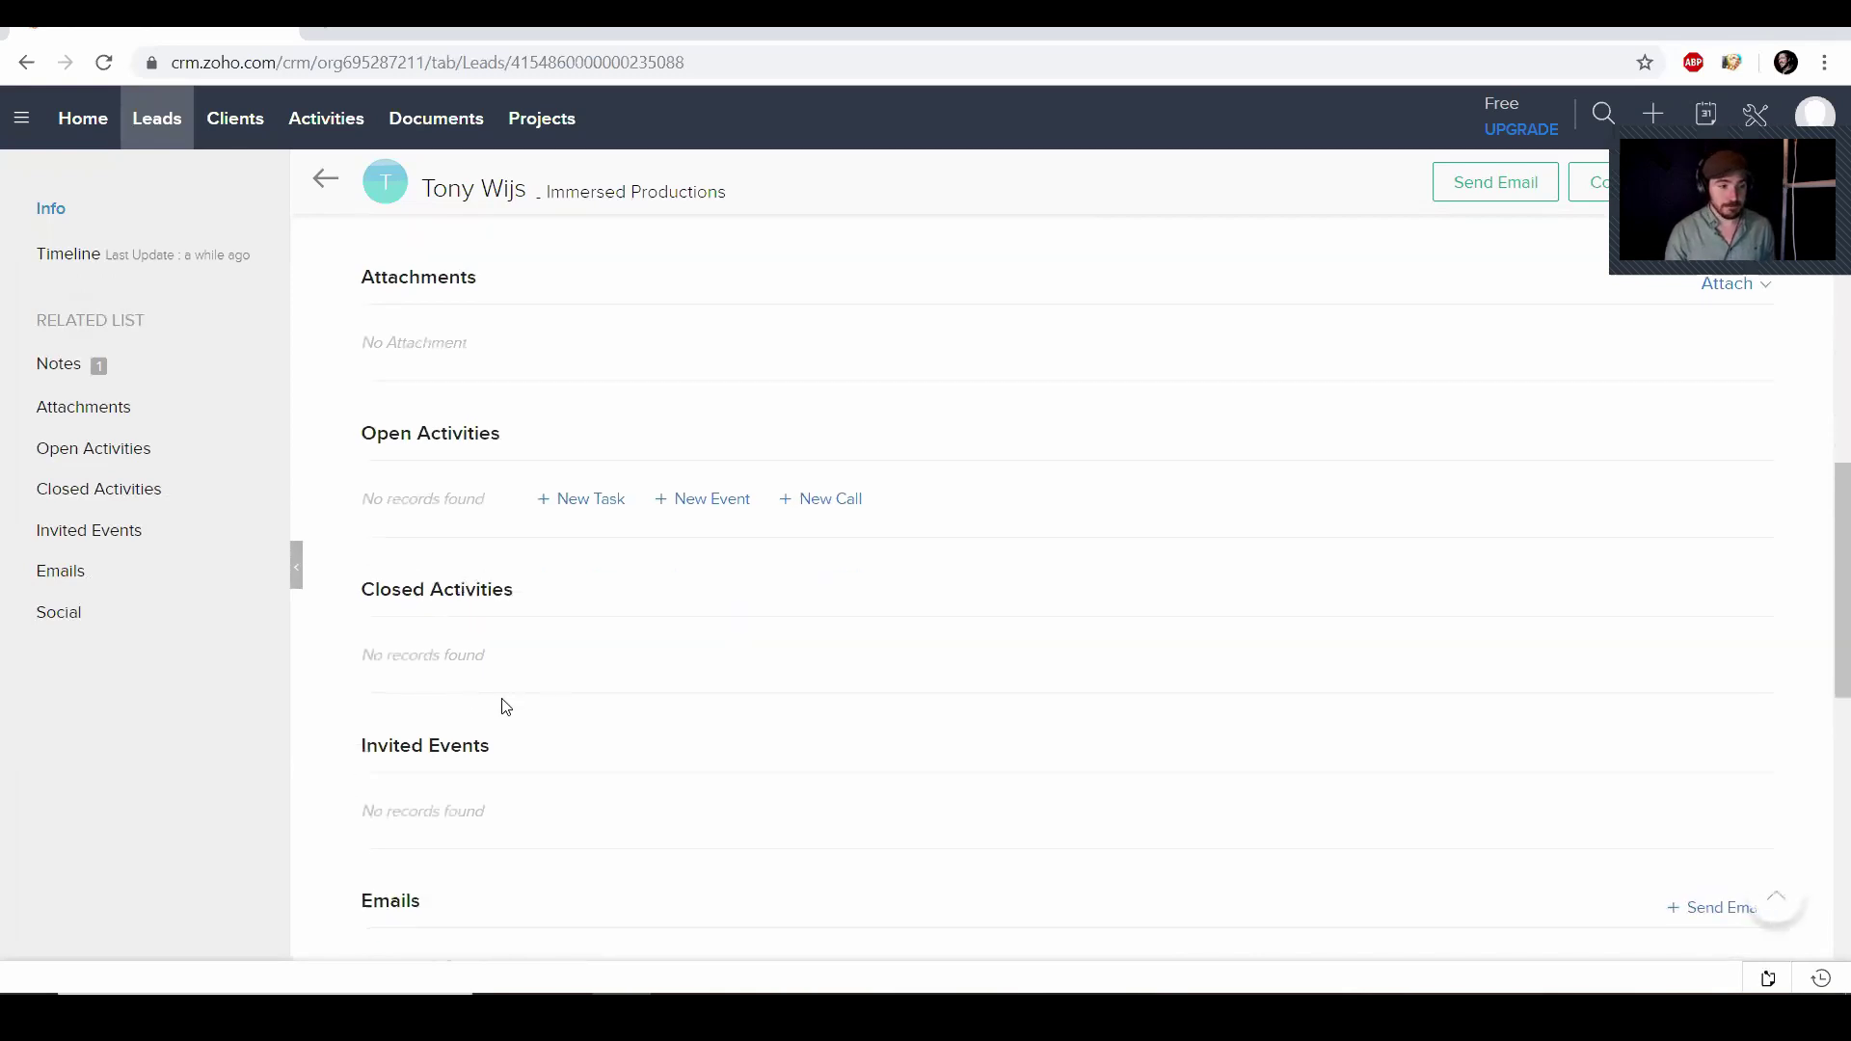
Fill a new task with subject 'Follow Up', due date September 13, 2019, keeping High priority
{"action": "left_click", "coordinate": [567, 504]}
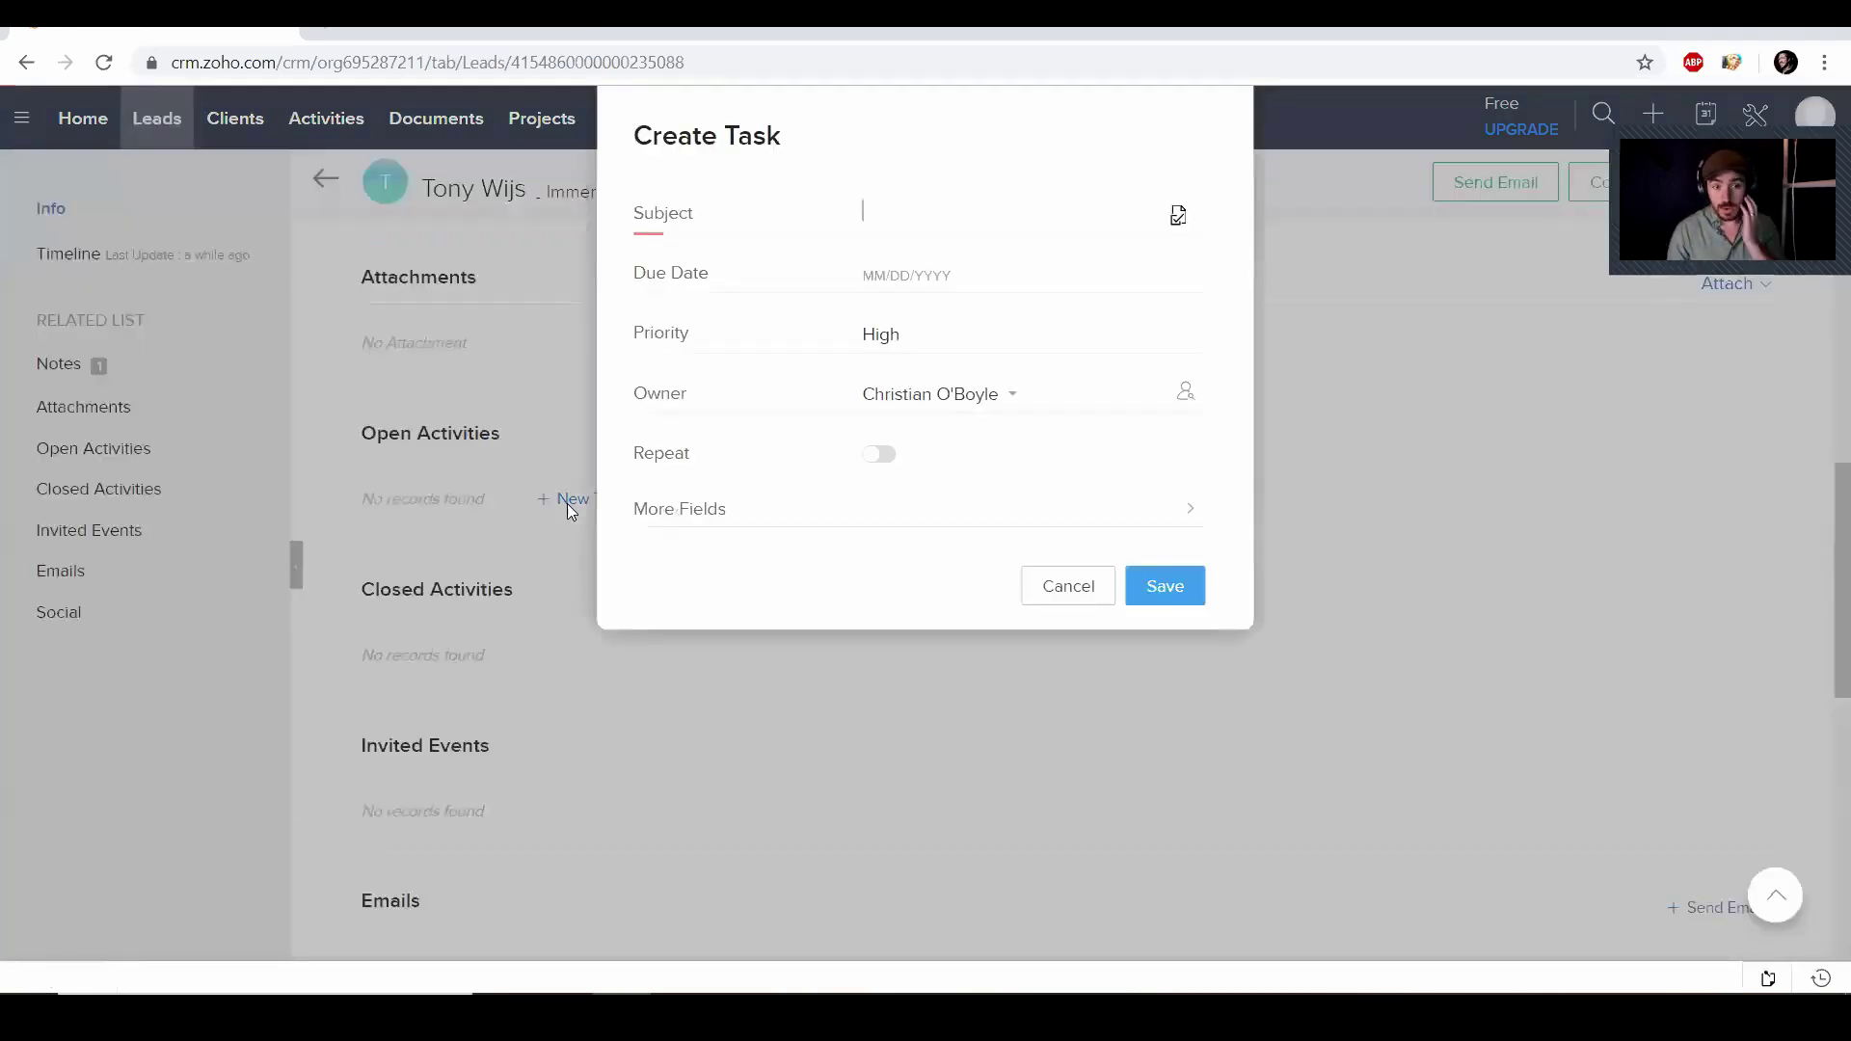
{"action": "type", "text": "F"}
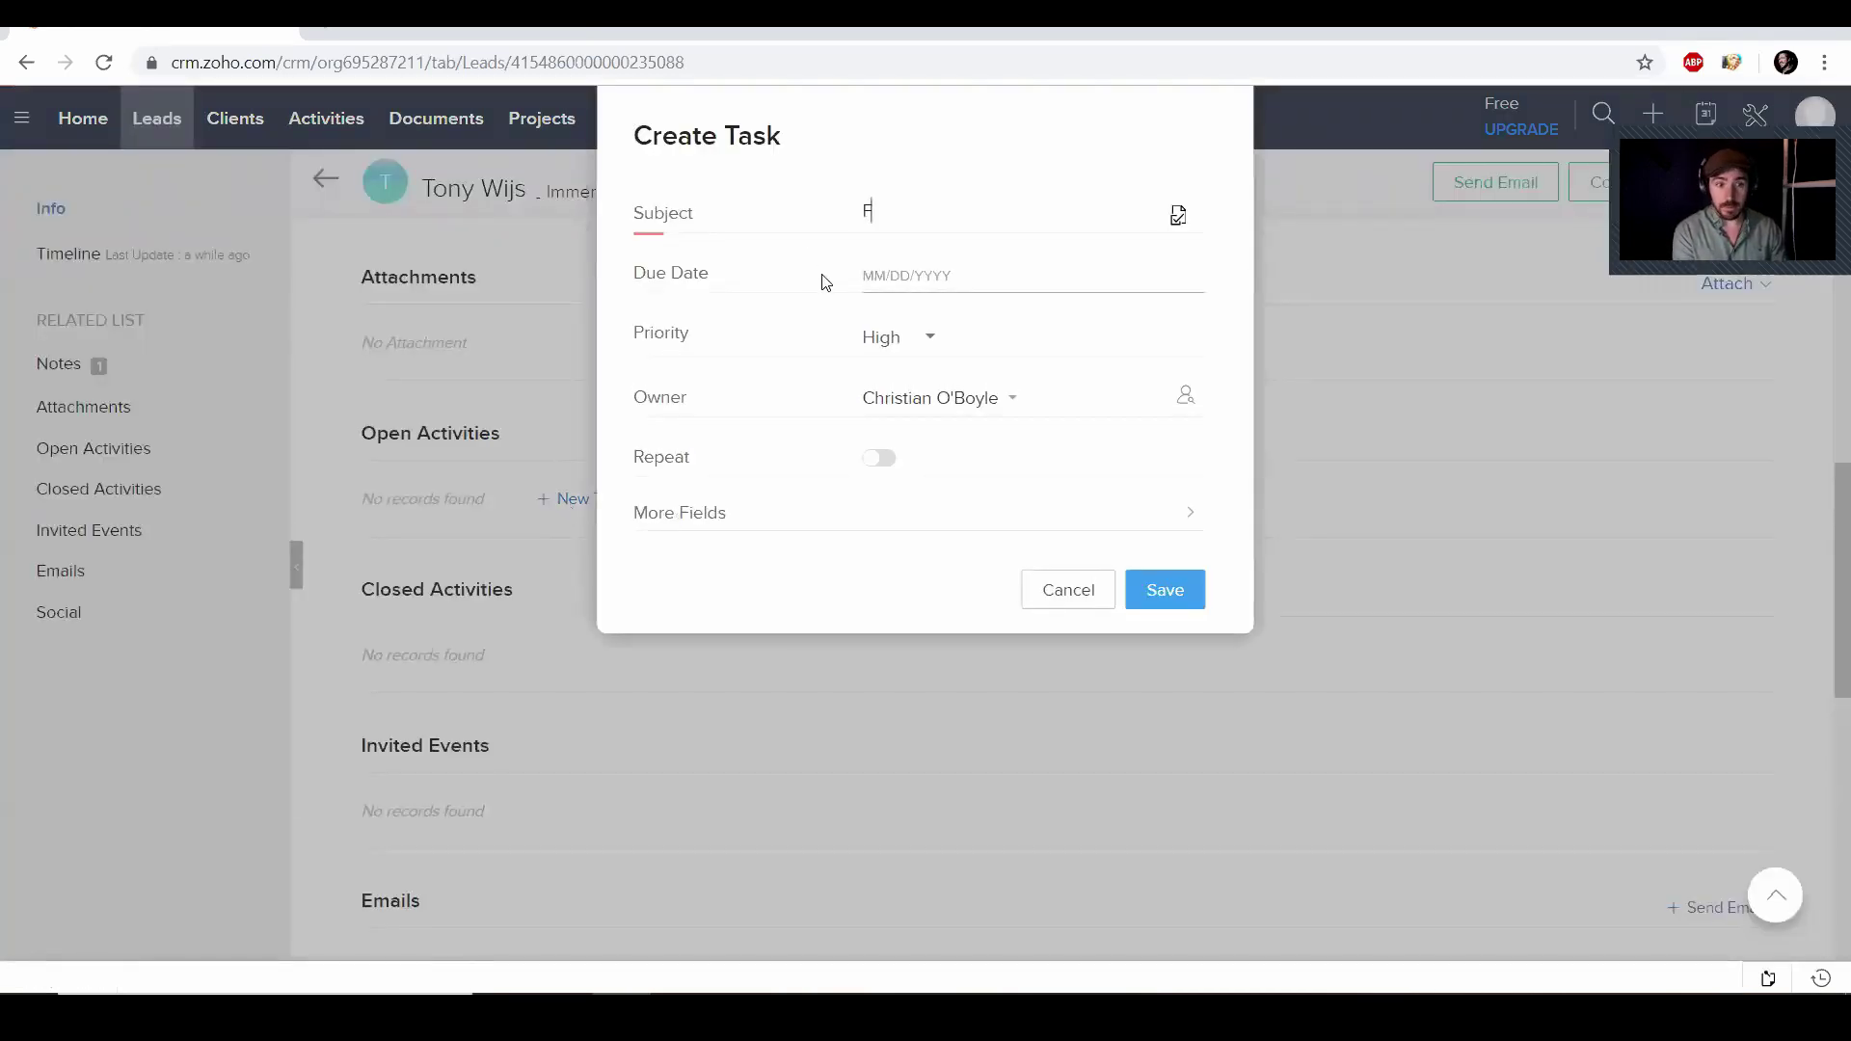
{"action": "type", "text": "ollow Up"}
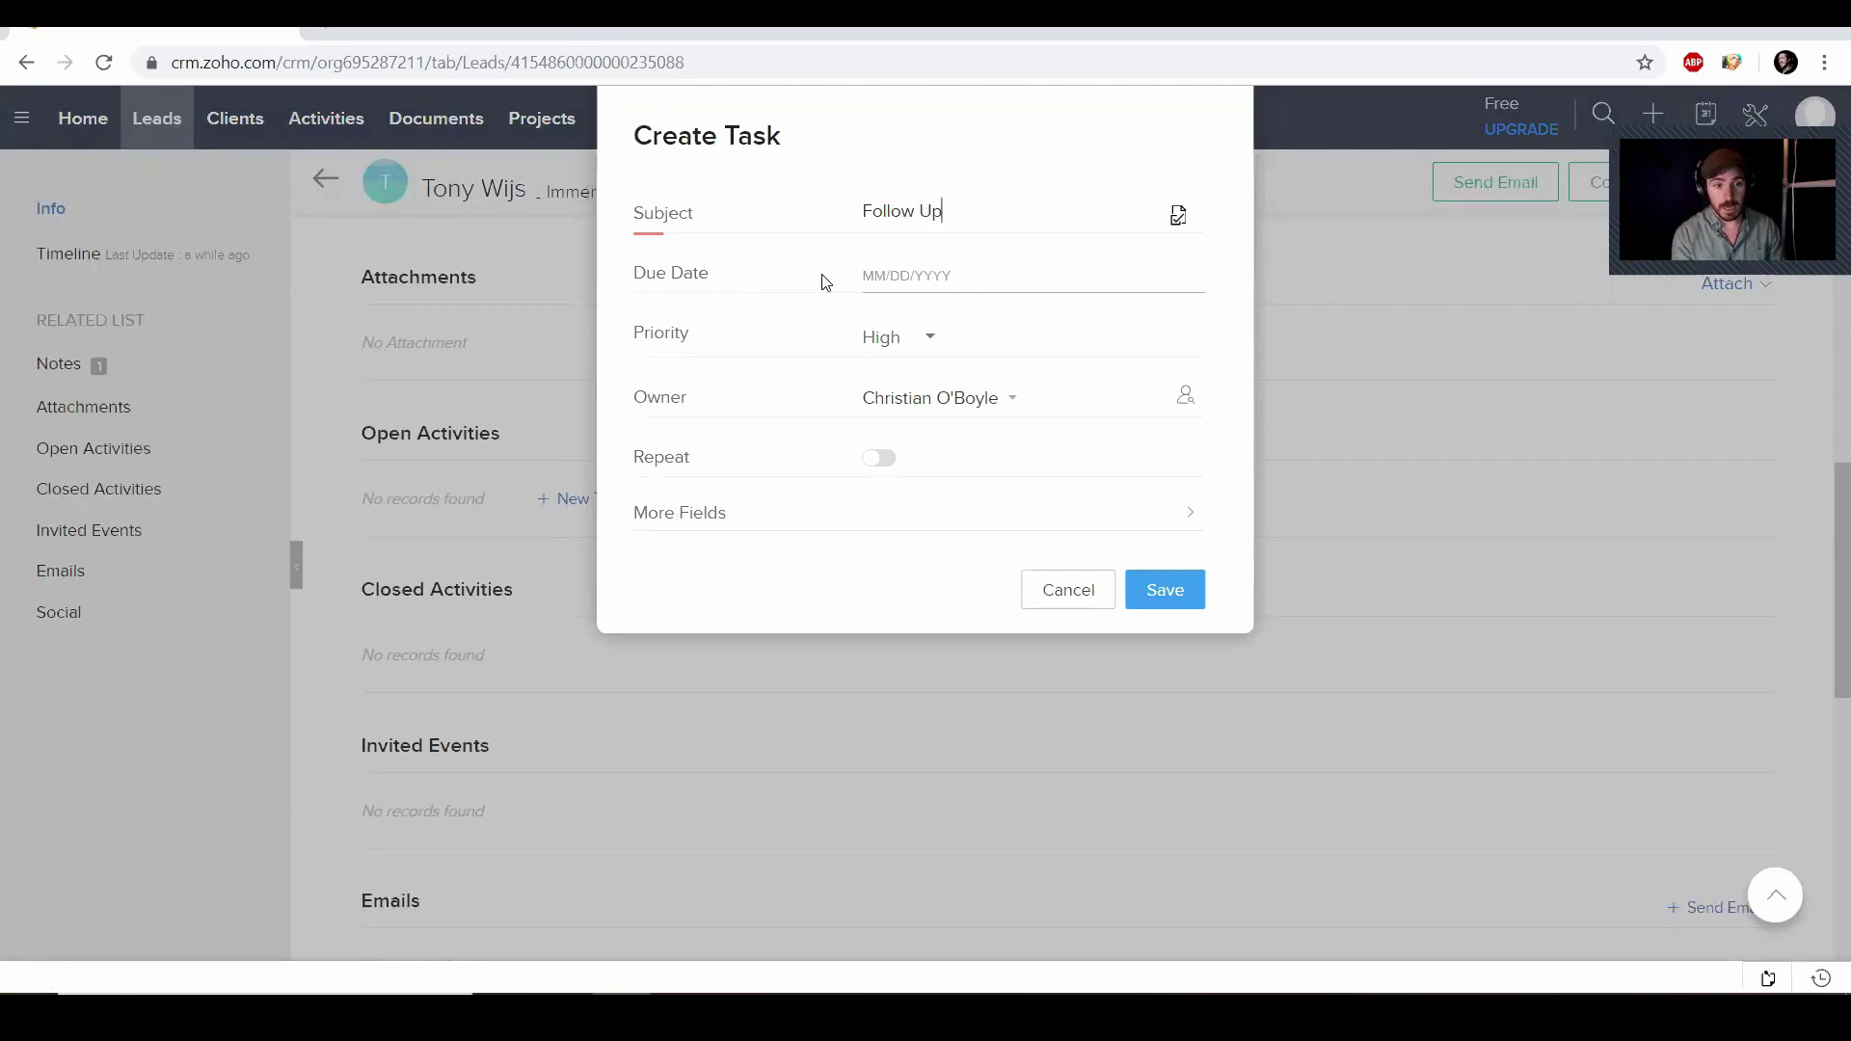
{"action": "key", "text": "Tab"}
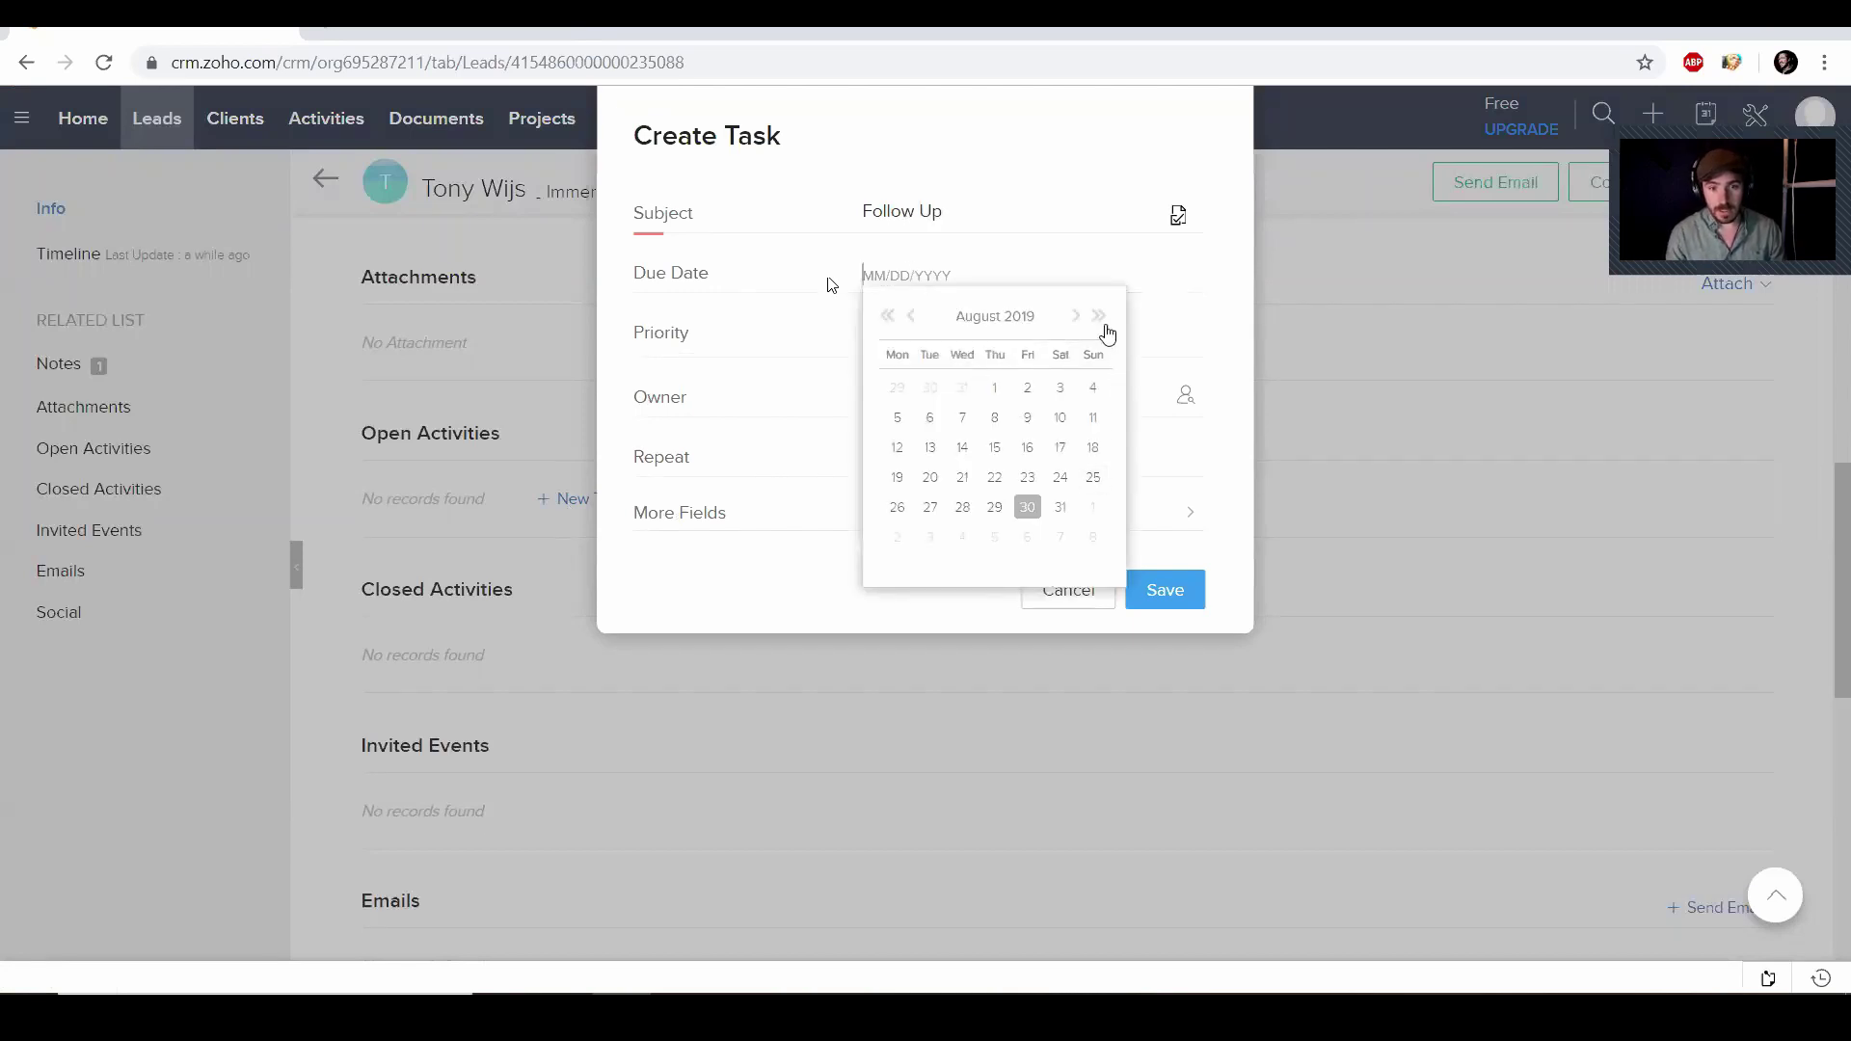
{"action": "left_click", "coordinate": [1075, 316]}
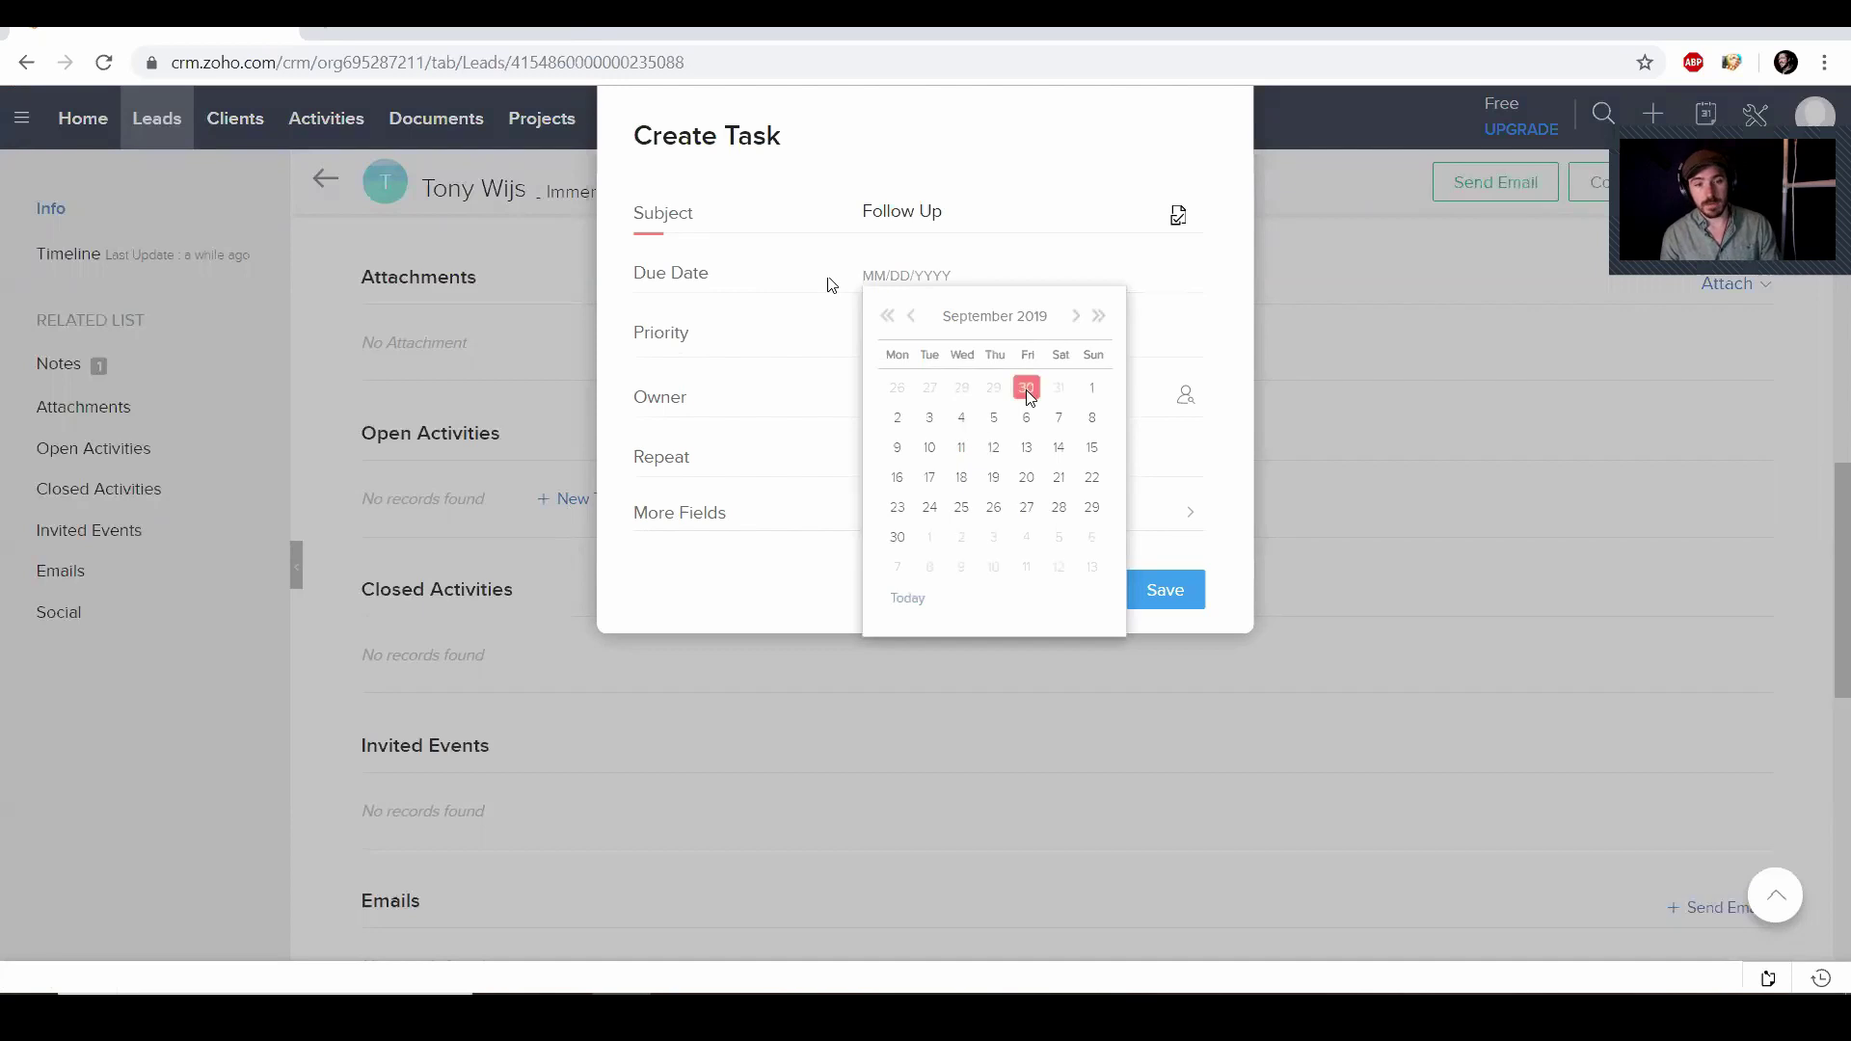
{"action": "left_click", "coordinate": [1027, 447]}
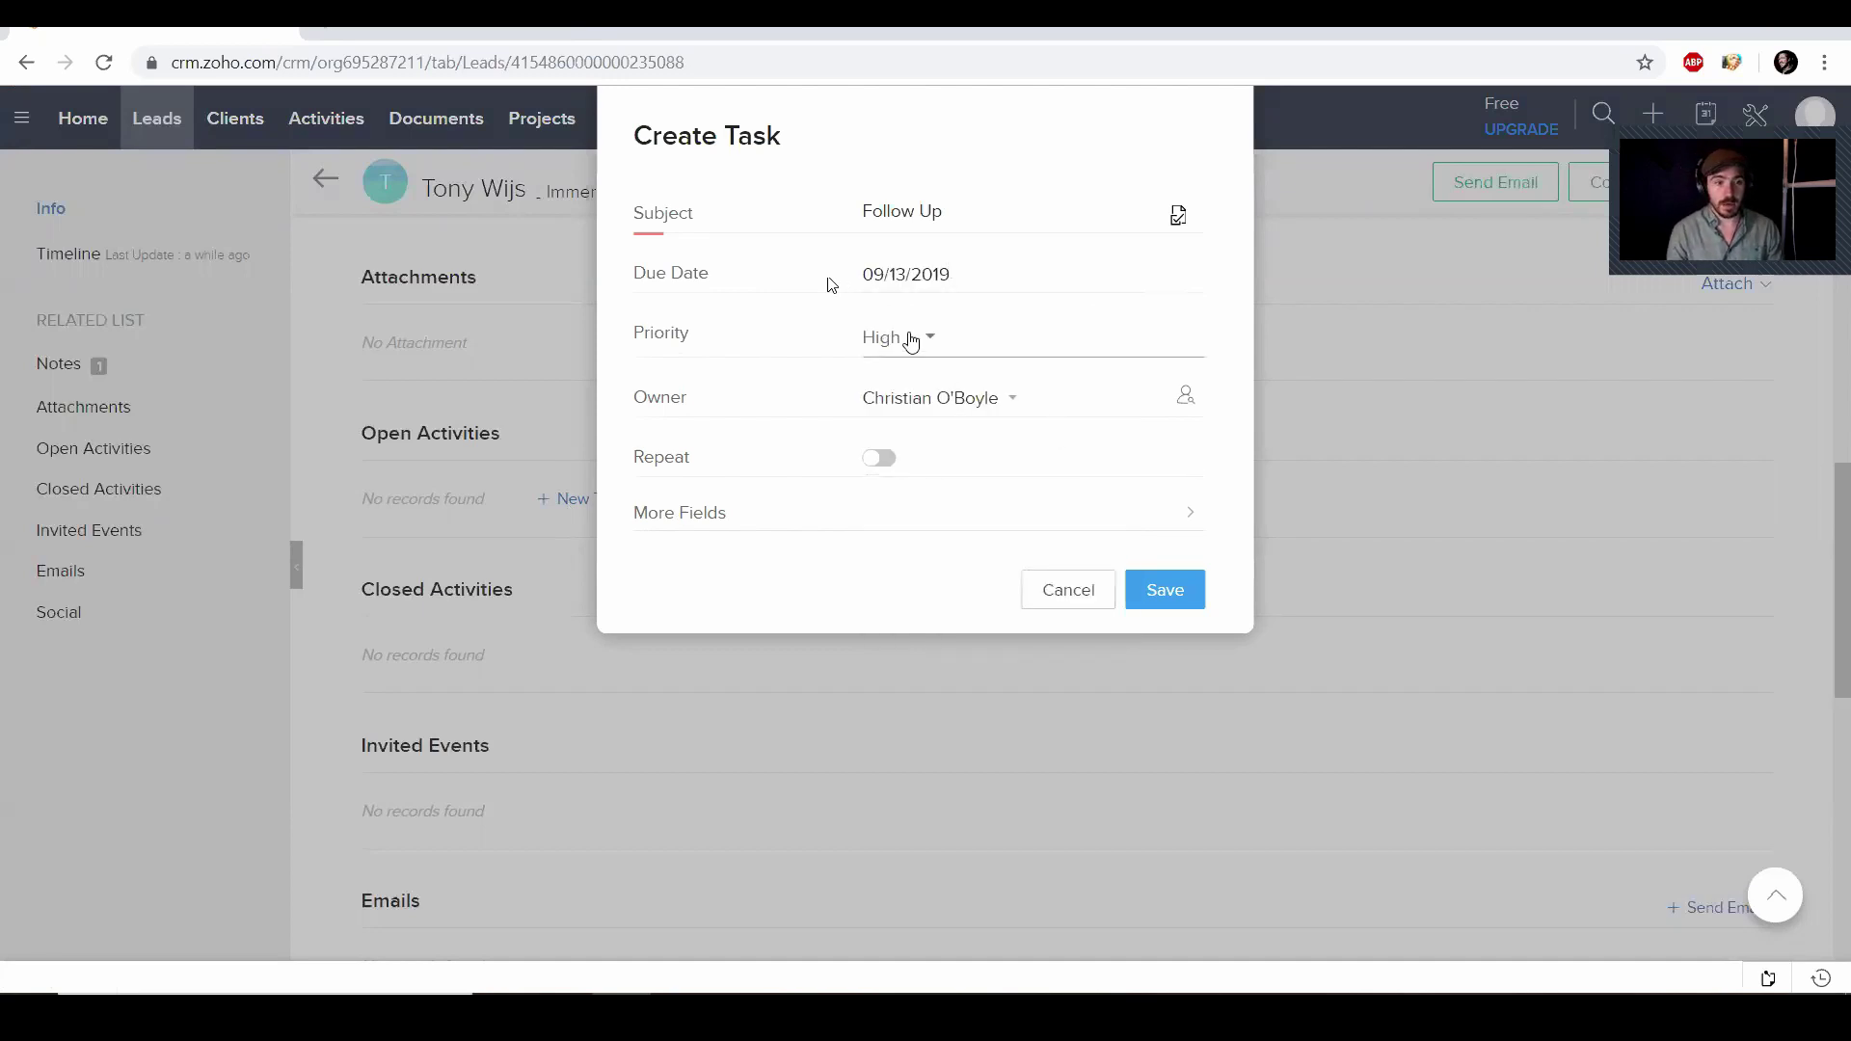
{"action": "left_click", "coordinate": [911, 342]}
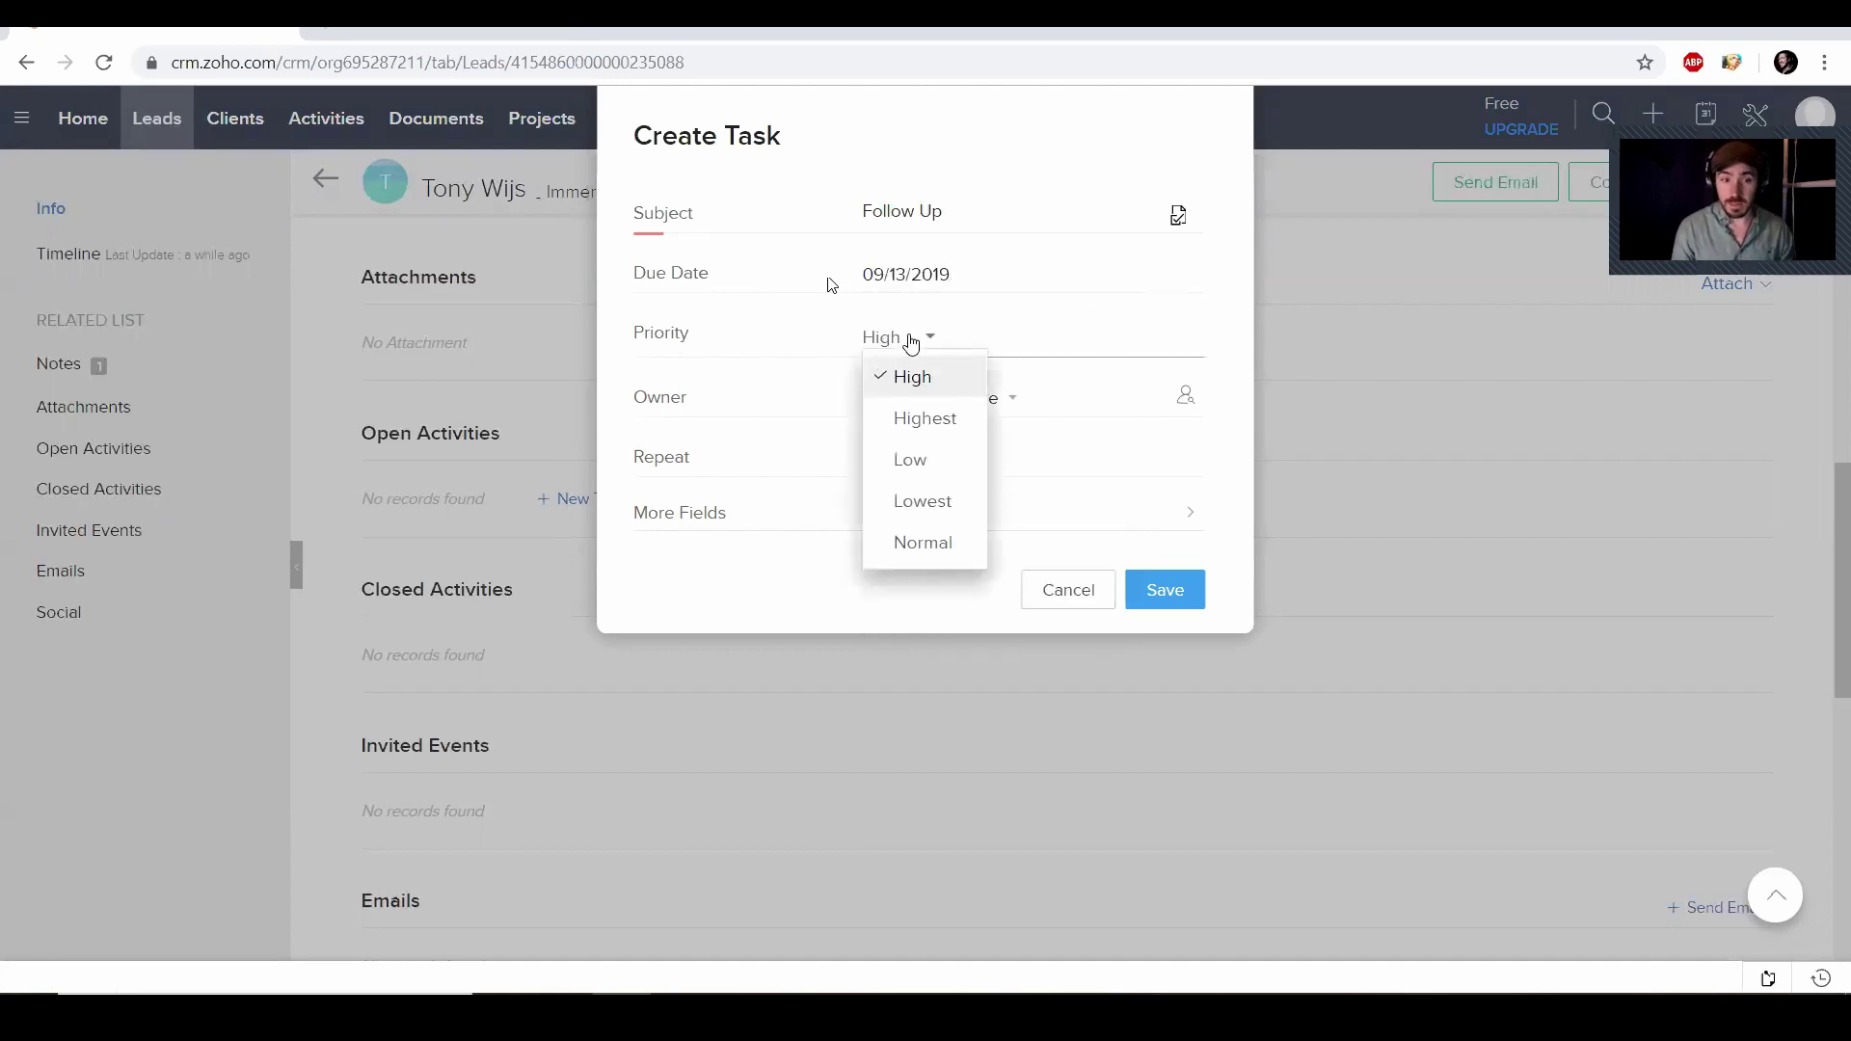
{"action": "left_click", "coordinate": [911, 342]}
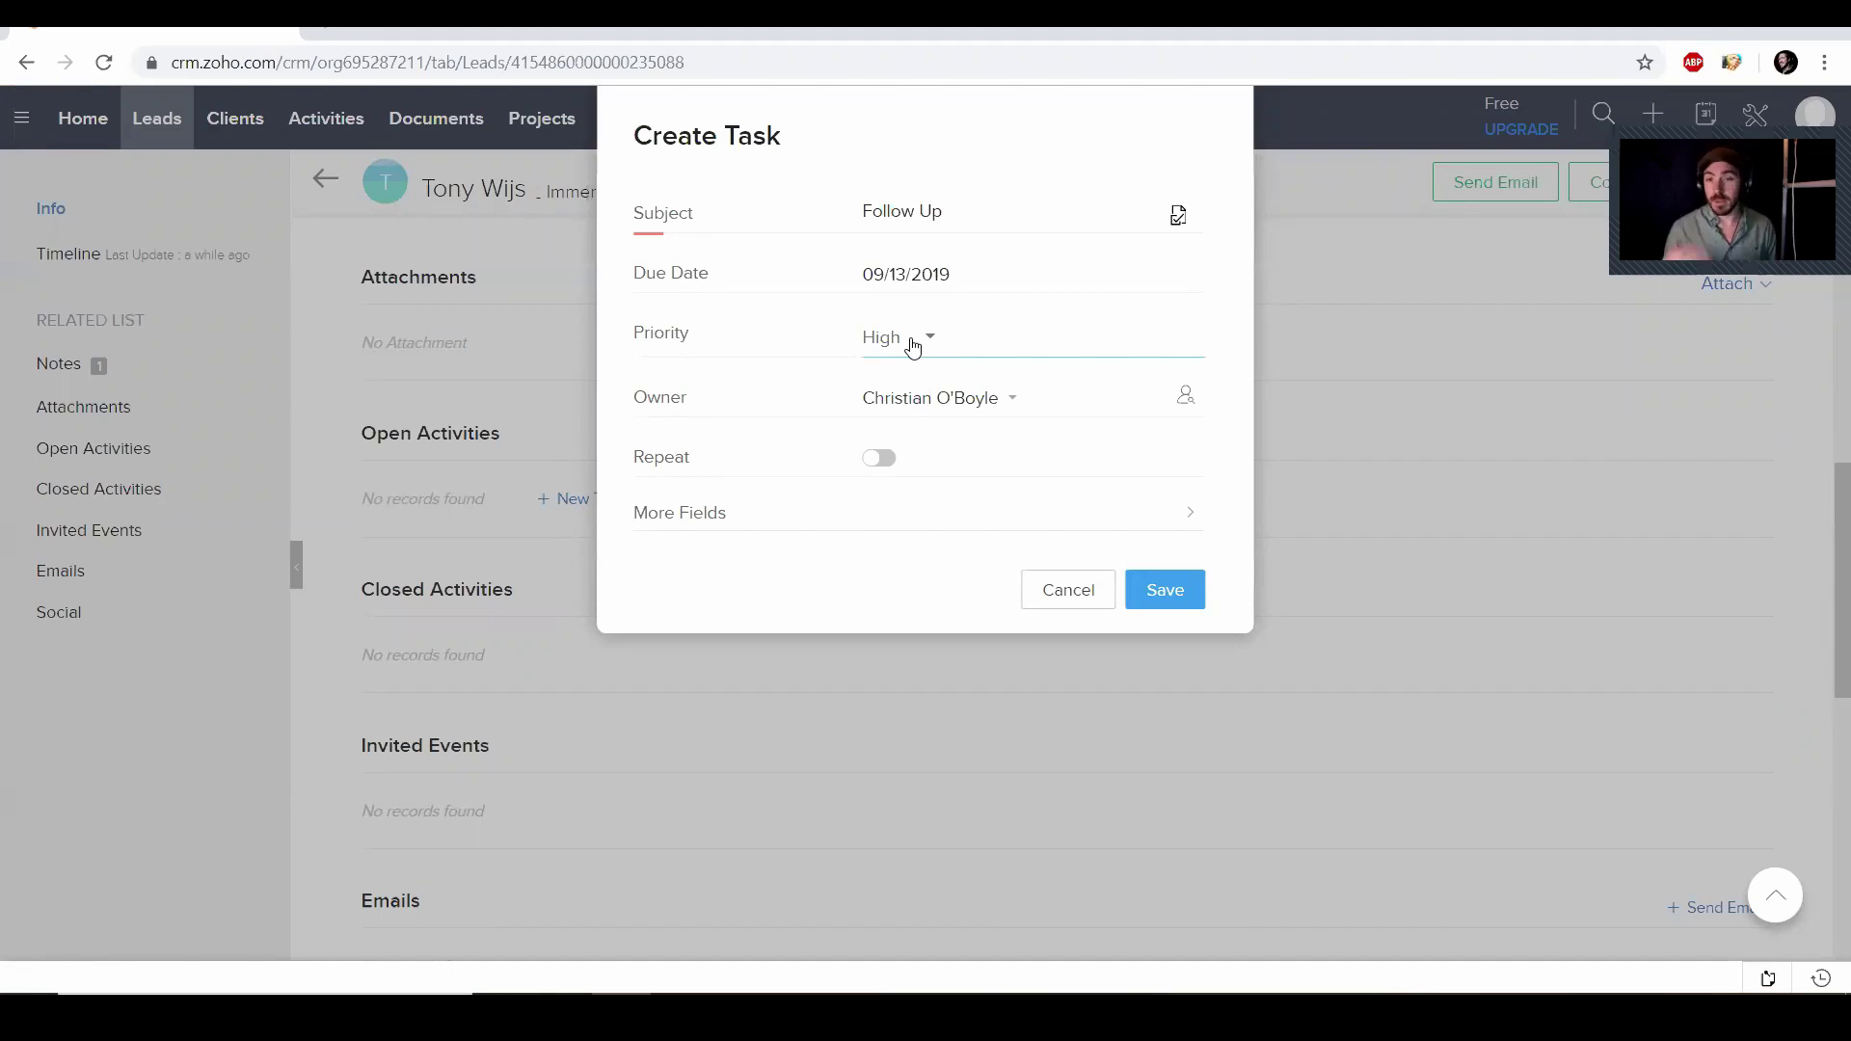
Save the Follow Up task and return to the Home dashboard
{"action": "left_click", "coordinate": [1191, 596]}
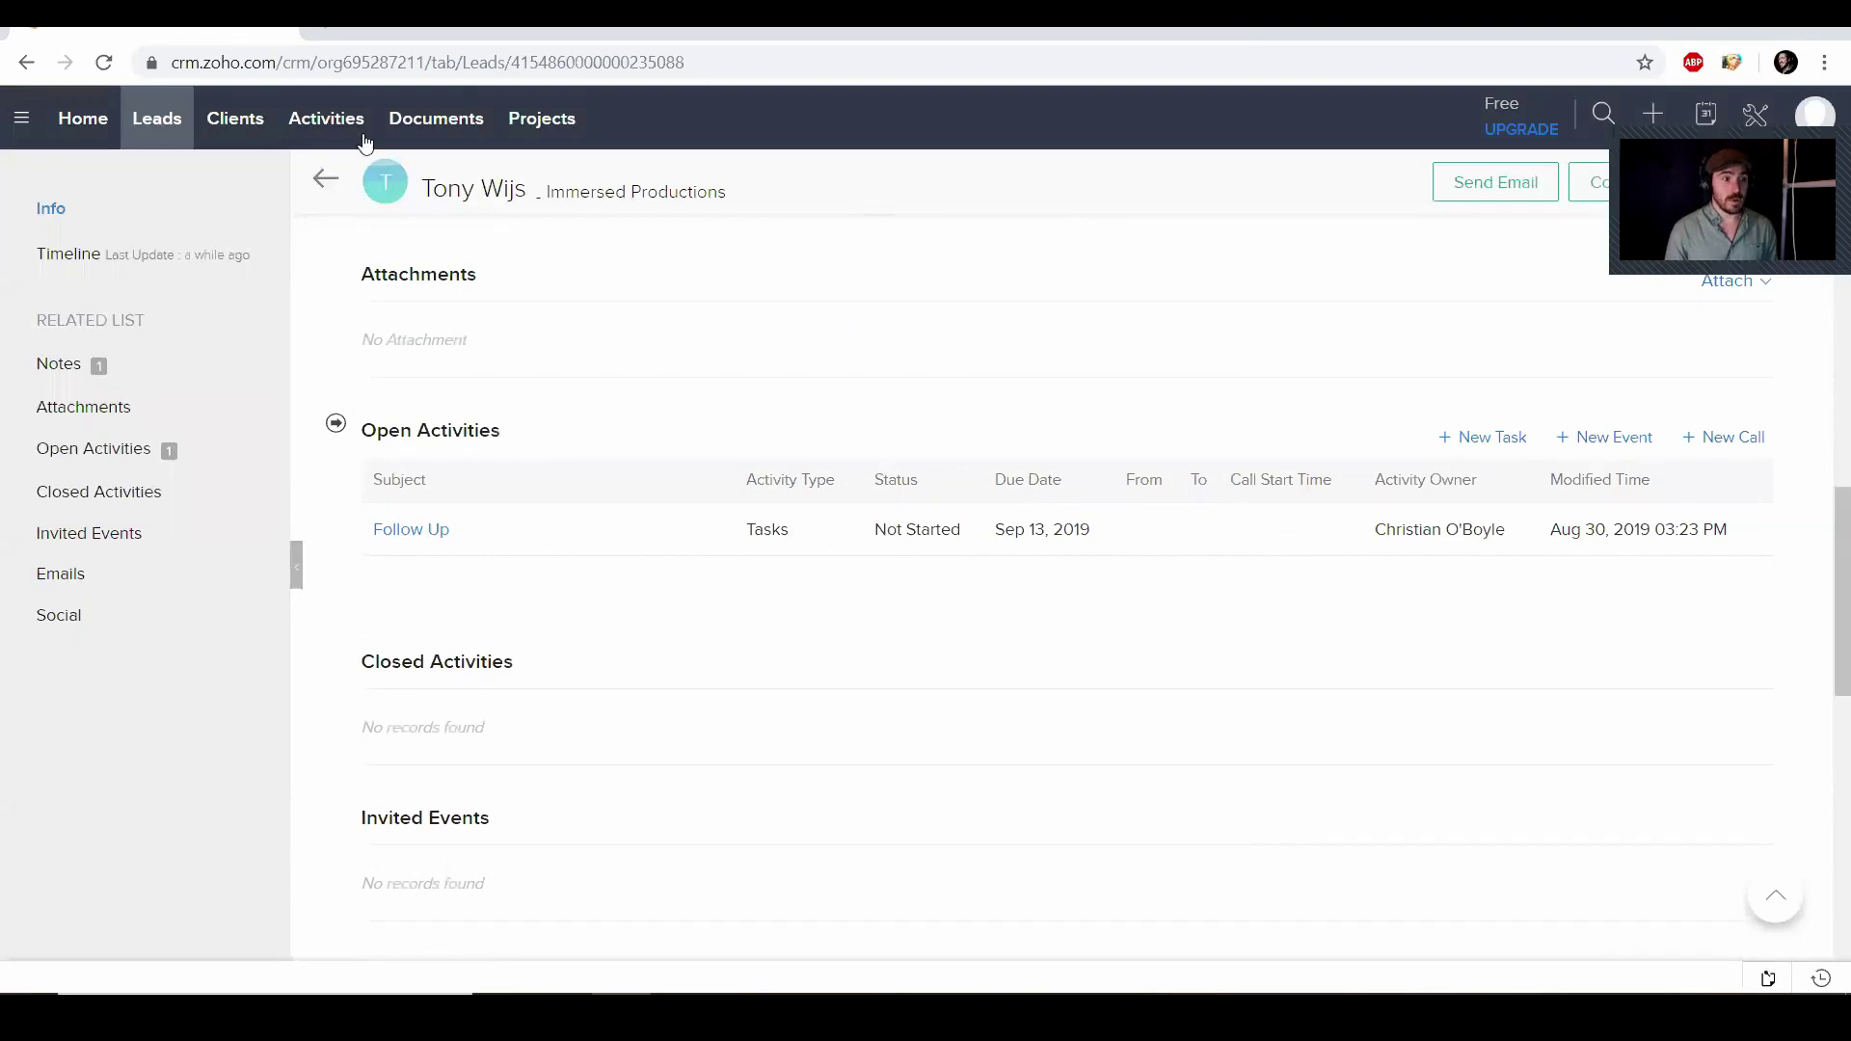
{"action": "left_click", "coordinate": [102, 135]}
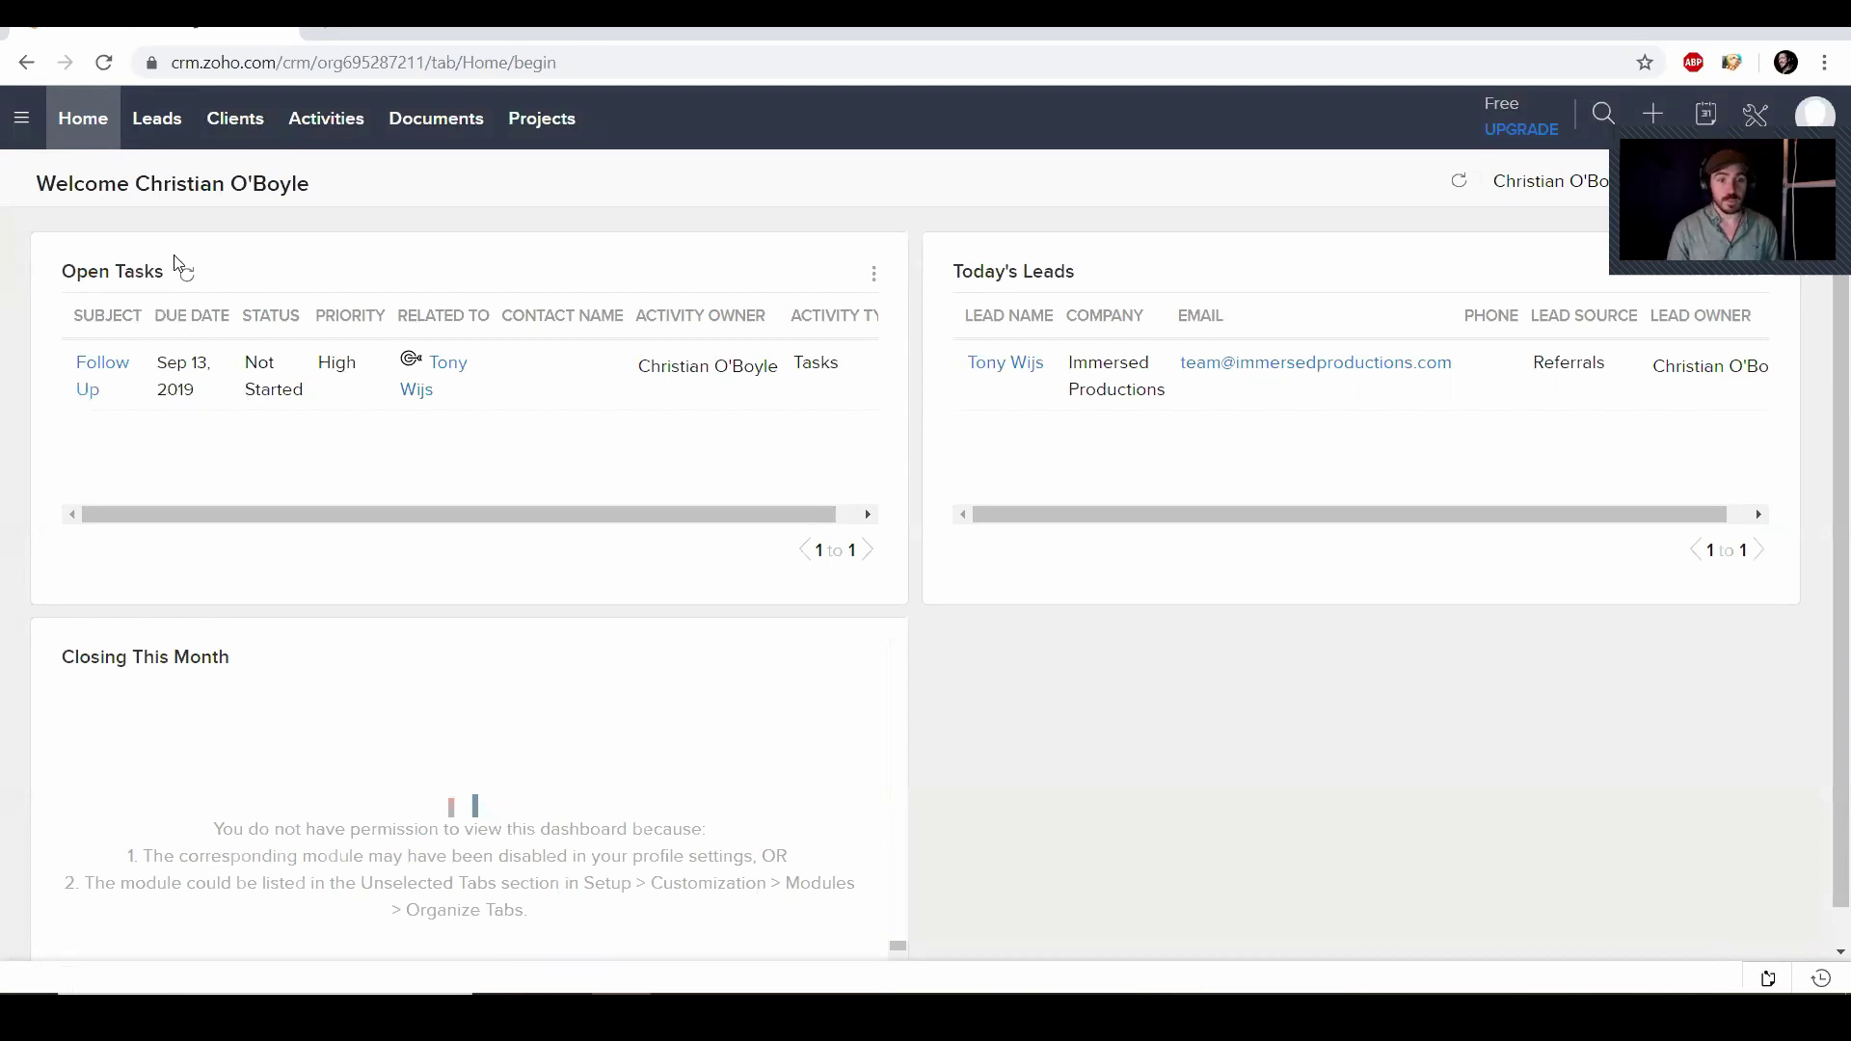
Convert the Immersed Productions lead into a client and view the resulting Clients list
{"action": "left_click", "coordinate": [164, 126]}
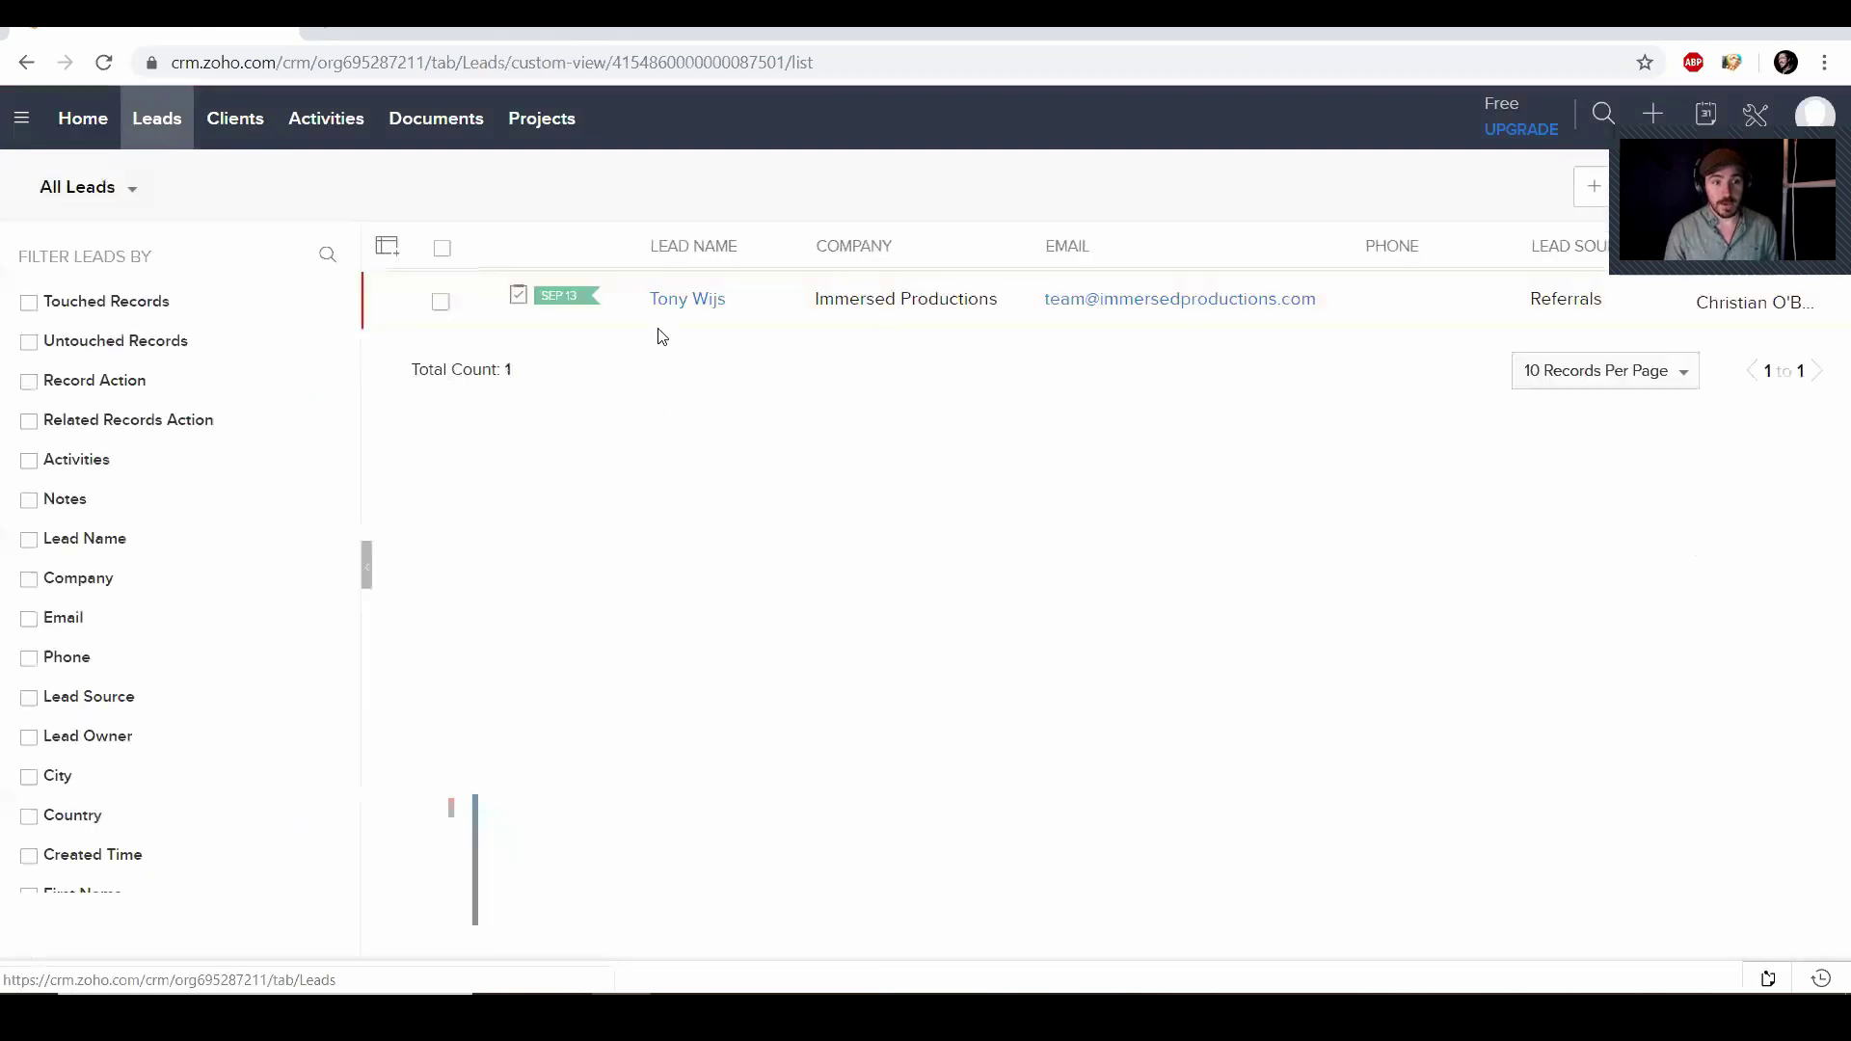
{"action": "left_click", "coordinate": [682, 301]}
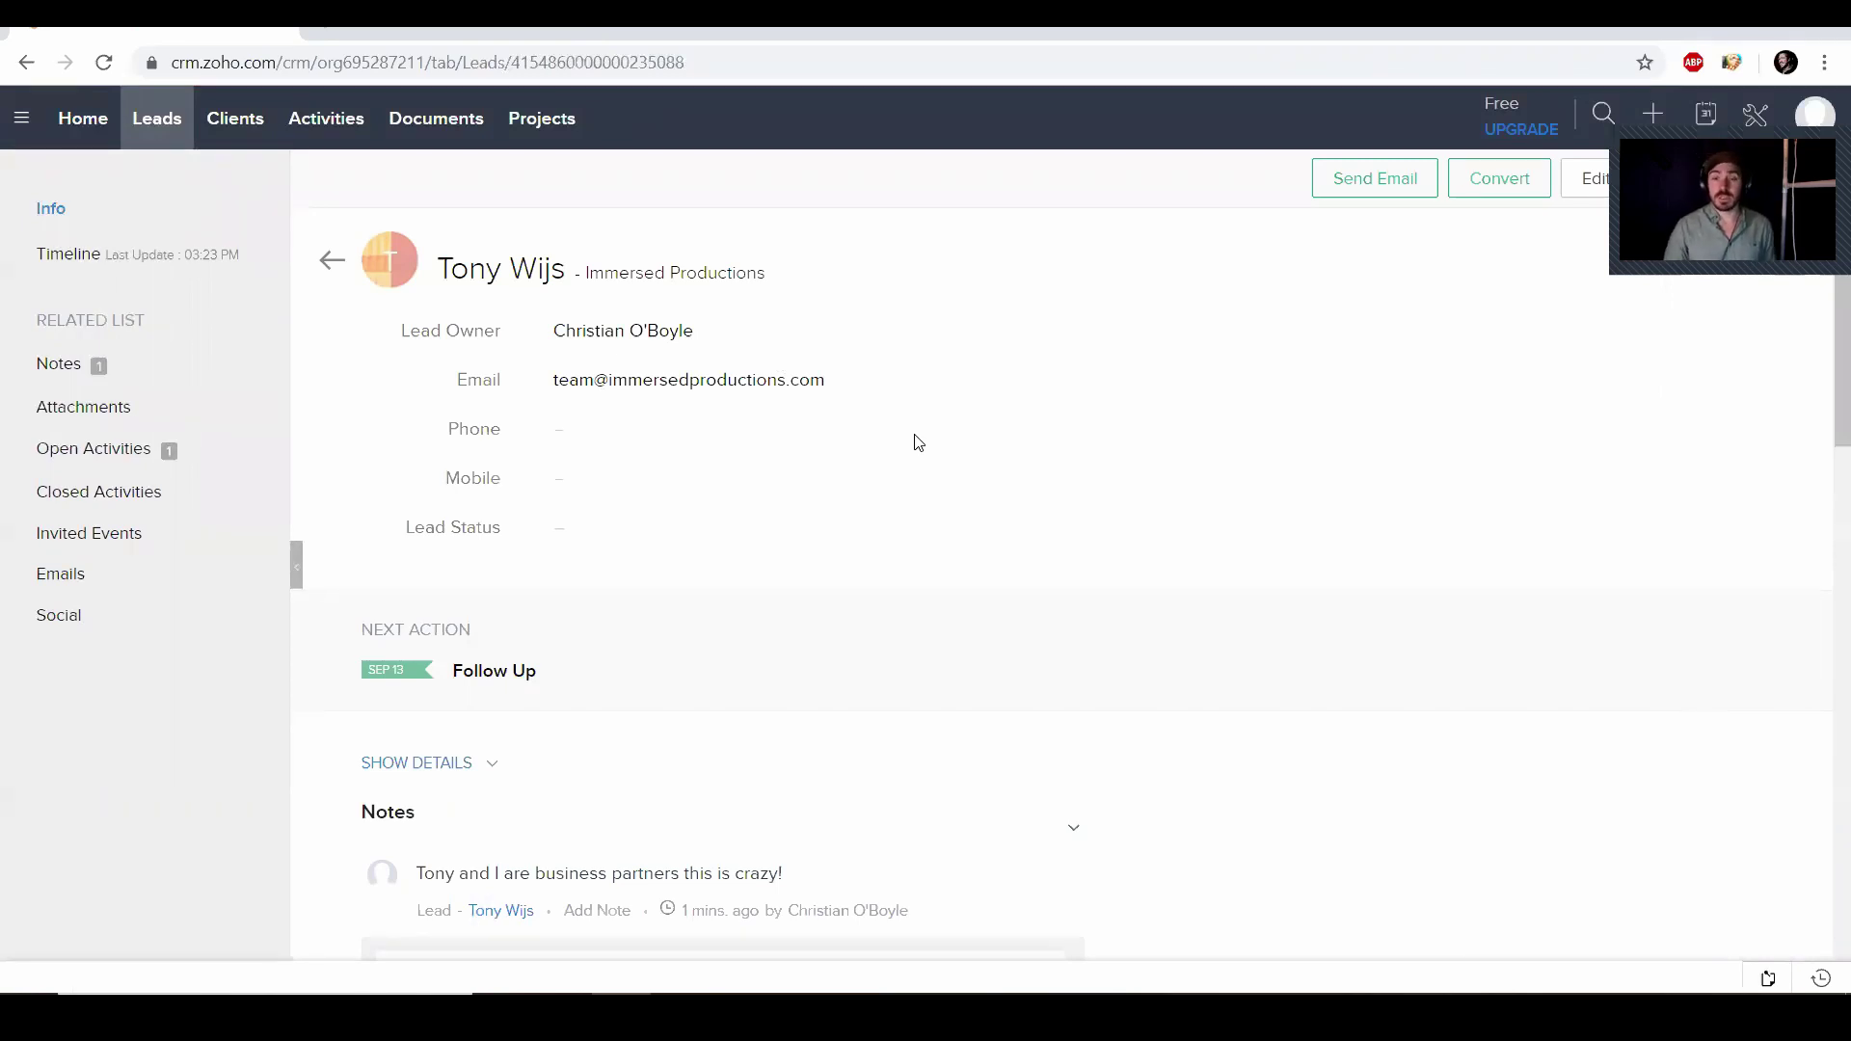
{"action": "left_click", "coordinate": [1497, 187]}
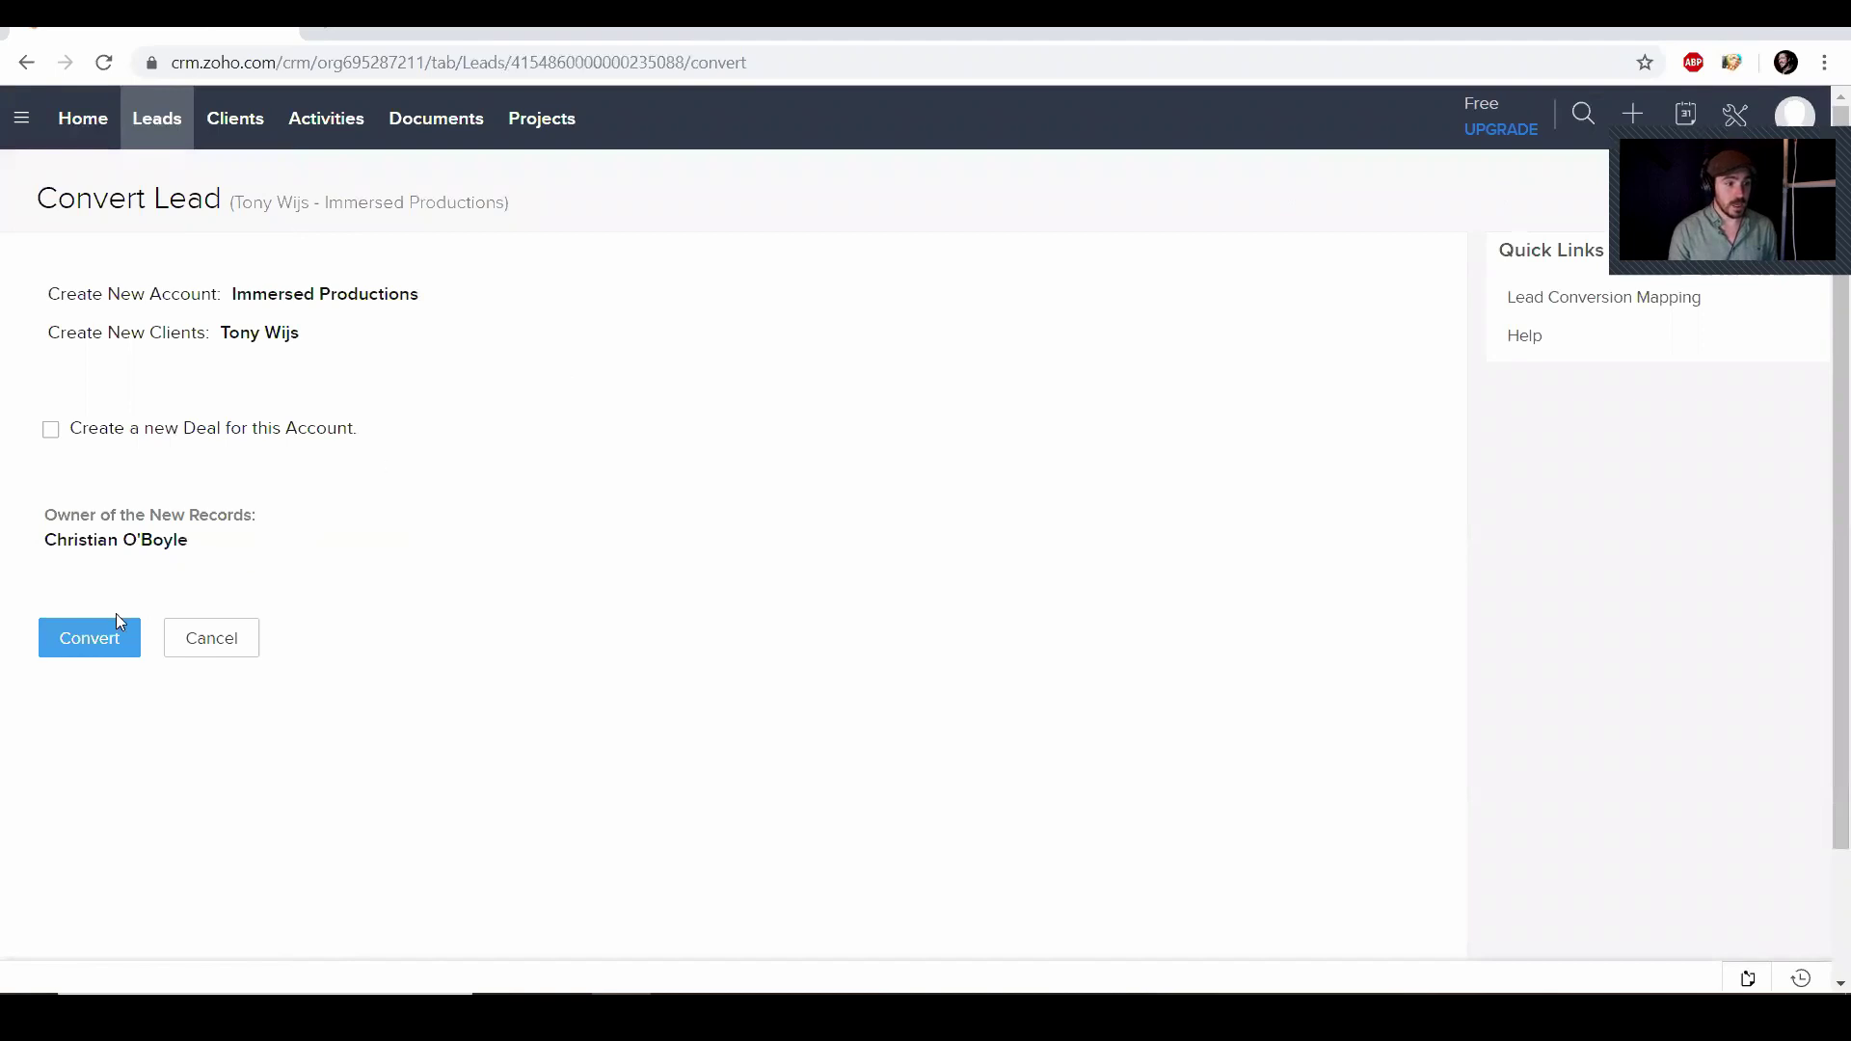
{"action": "left_click", "coordinate": [108, 647]}
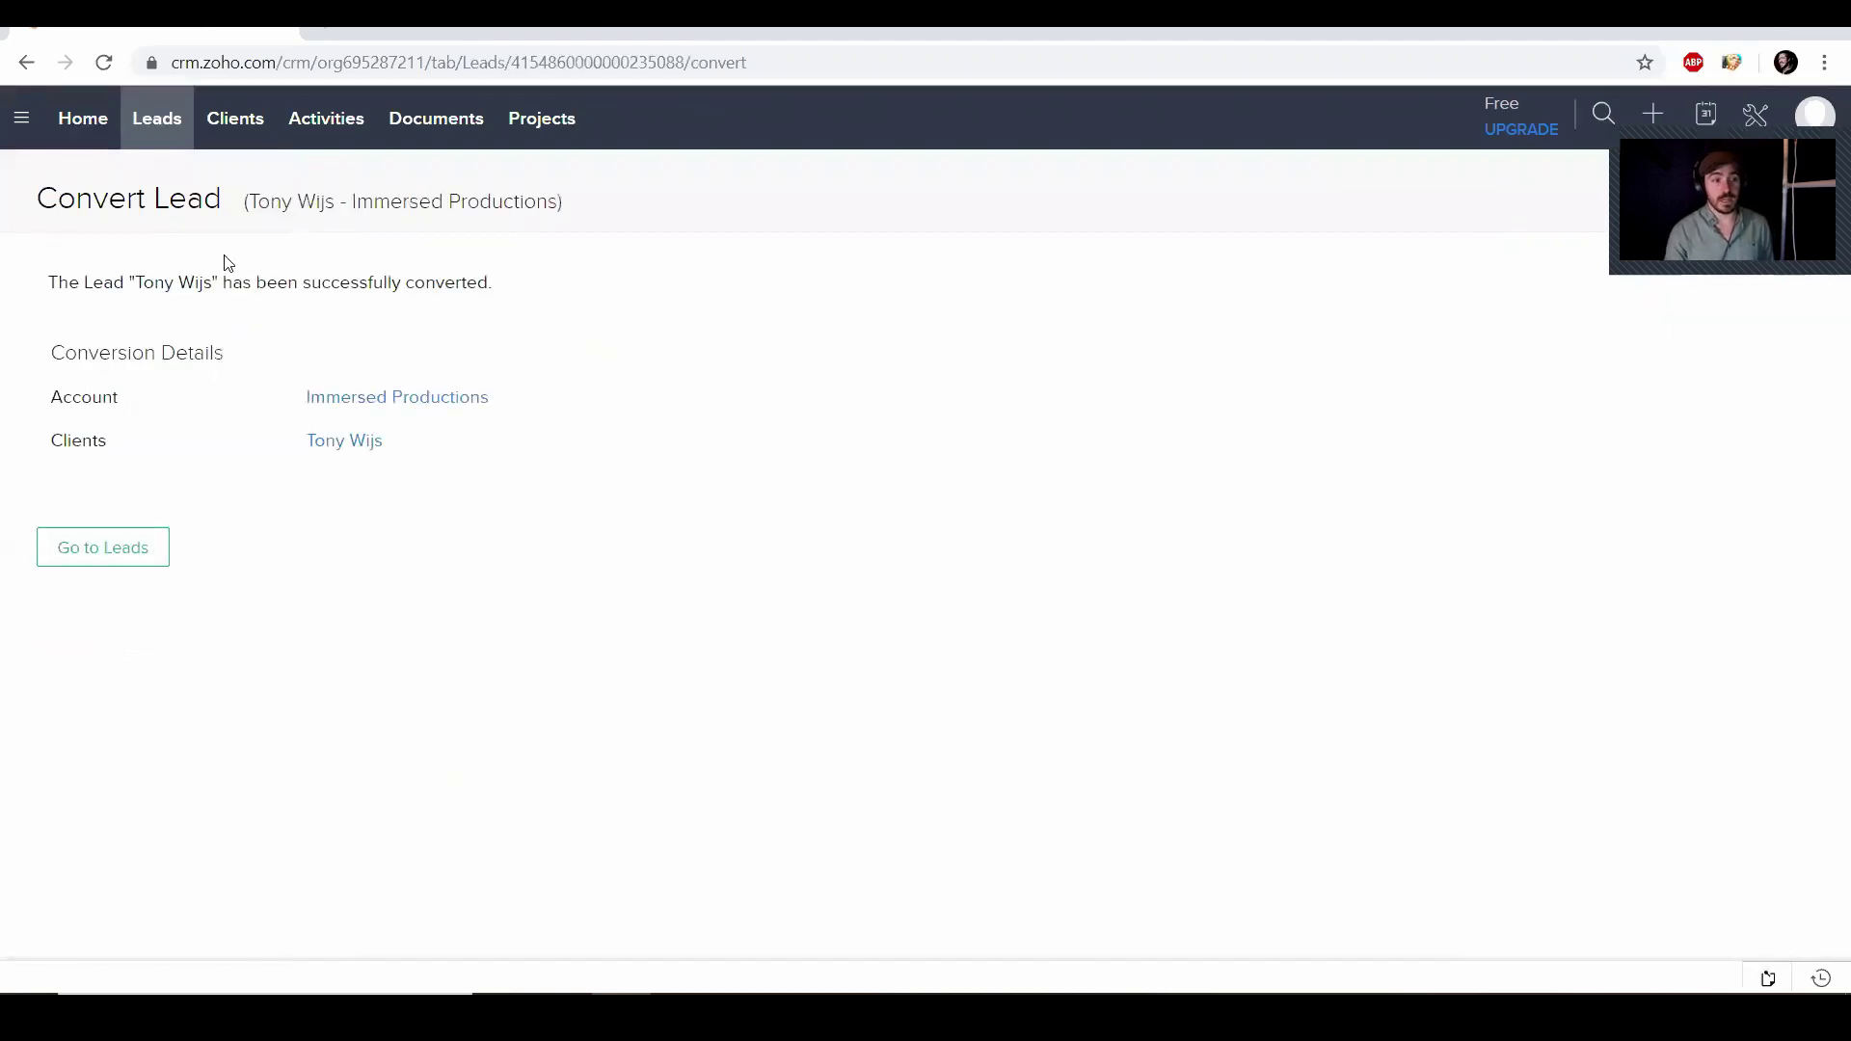
{"action": "left_click", "coordinate": [243, 120]}
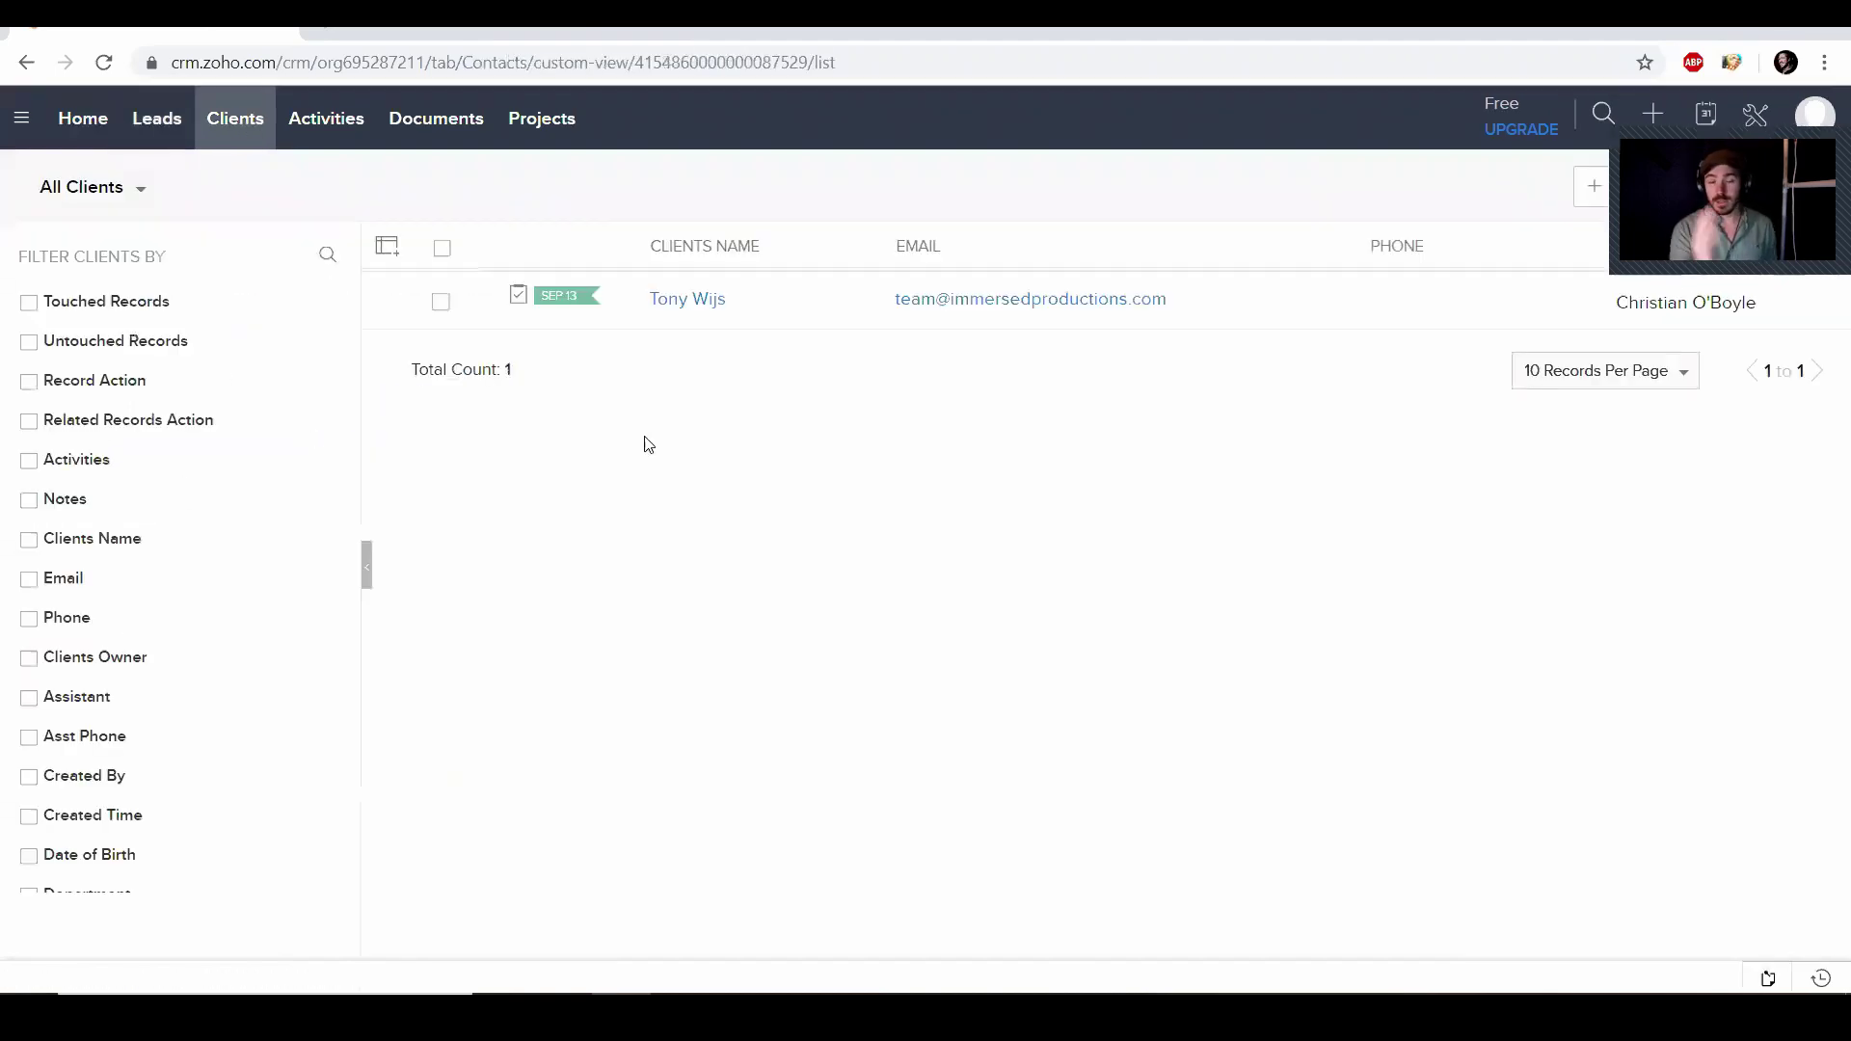